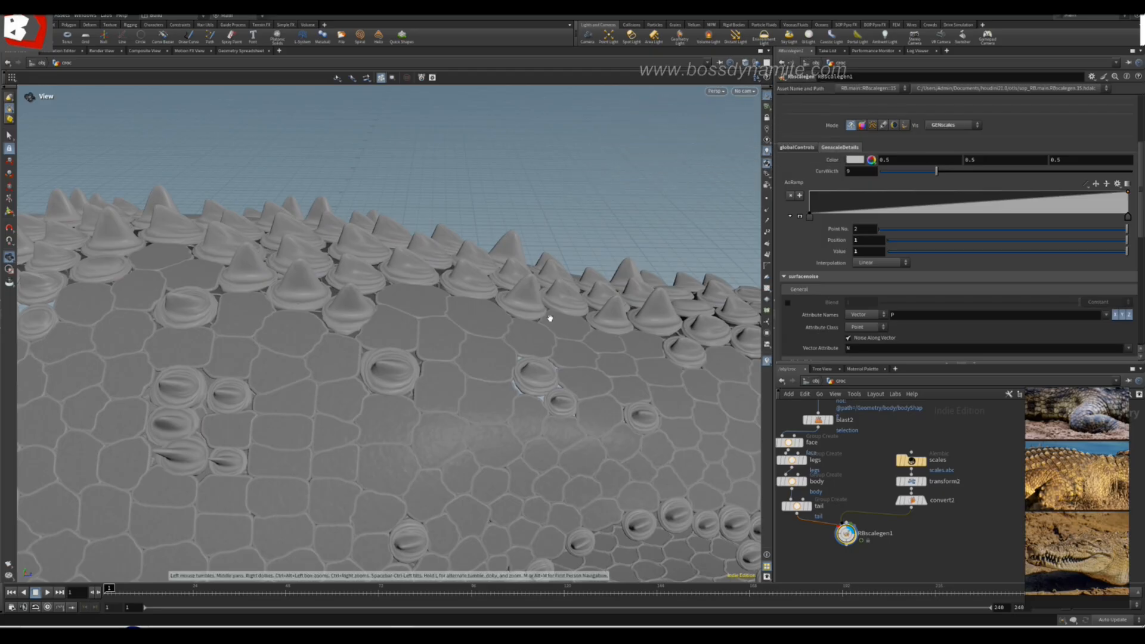
- Examine the flat scales and the grooves between them on the crocodile's back up close
middle_click_drag(320, 440, 330, 304)
right_click_drag(329, 304, 410, 427)
left_click_drag(410, 427, 370, 411)
right_click_drag(370, 412, 503, 416)
left_click_drag(503, 417, 505, 427)
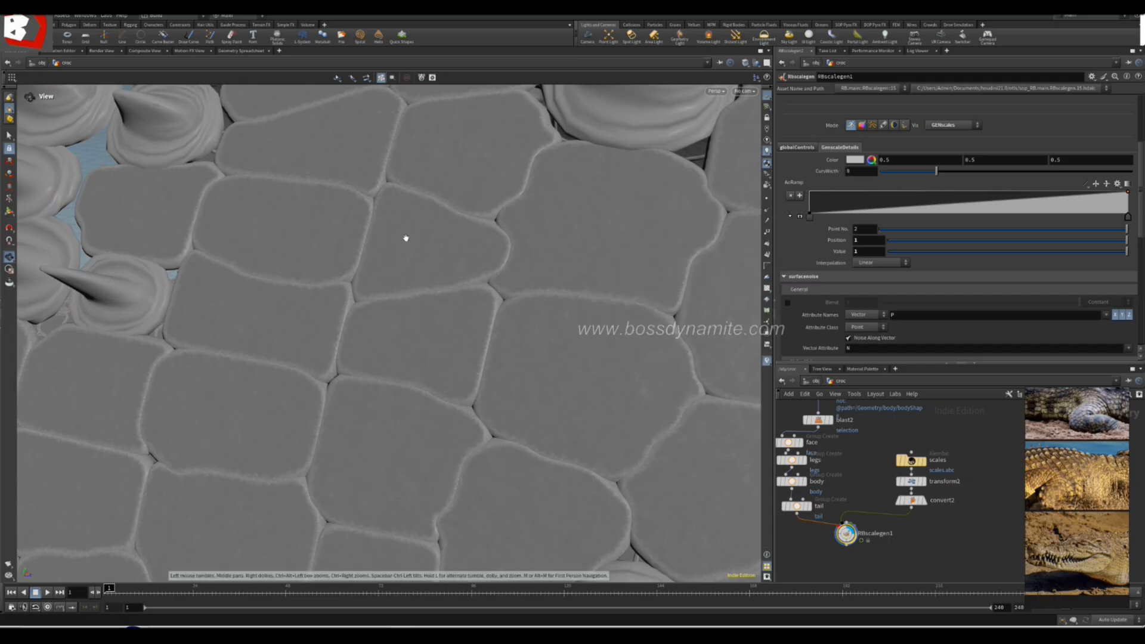
right_click_drag(546, 305, 472, 382)
left_click_drag(471, 382, 581, 349)
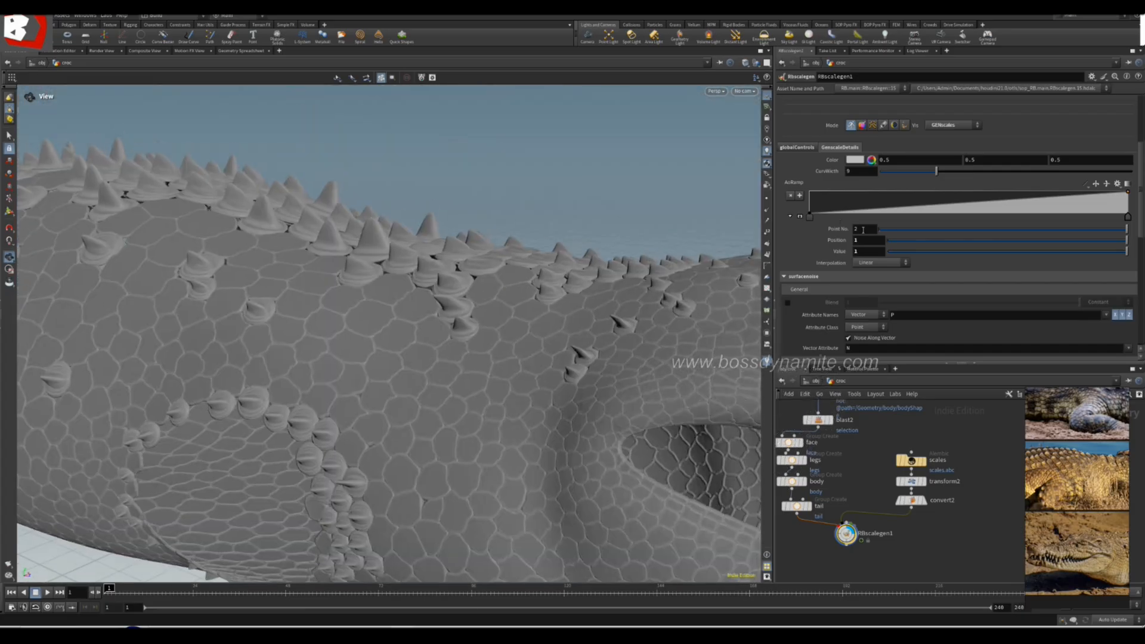
- Try a CurvWidth of 0 on the scale generator and revert the parameter to its default
left_click_drag(857, 171, 802, 176)
type("0")
key("Return")
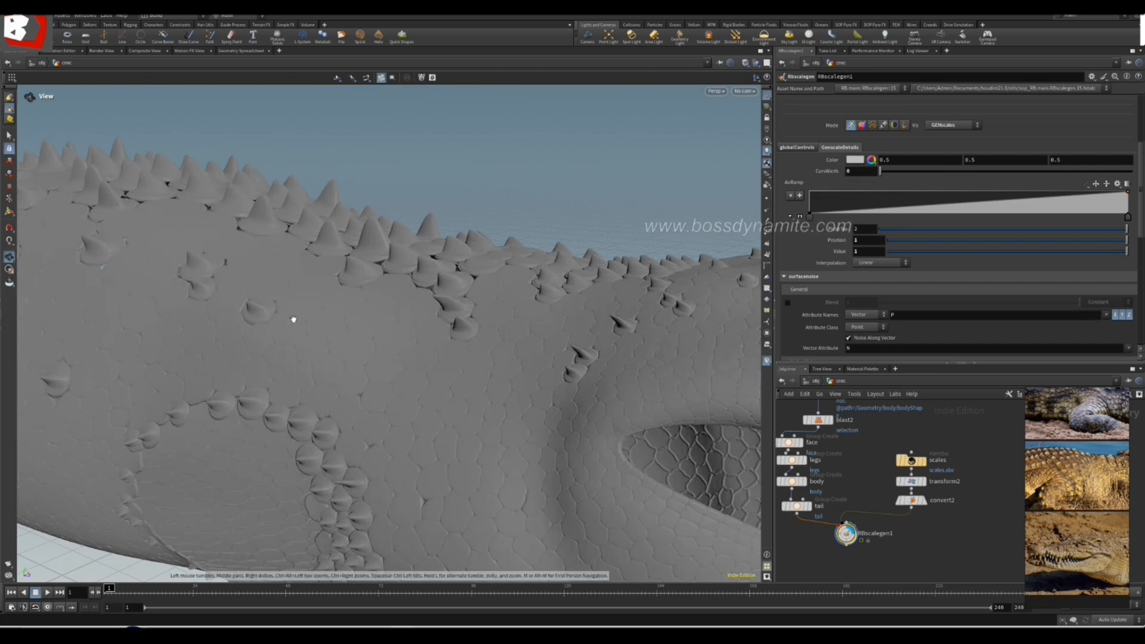
left_click_drag(391, 332, 513, 318)
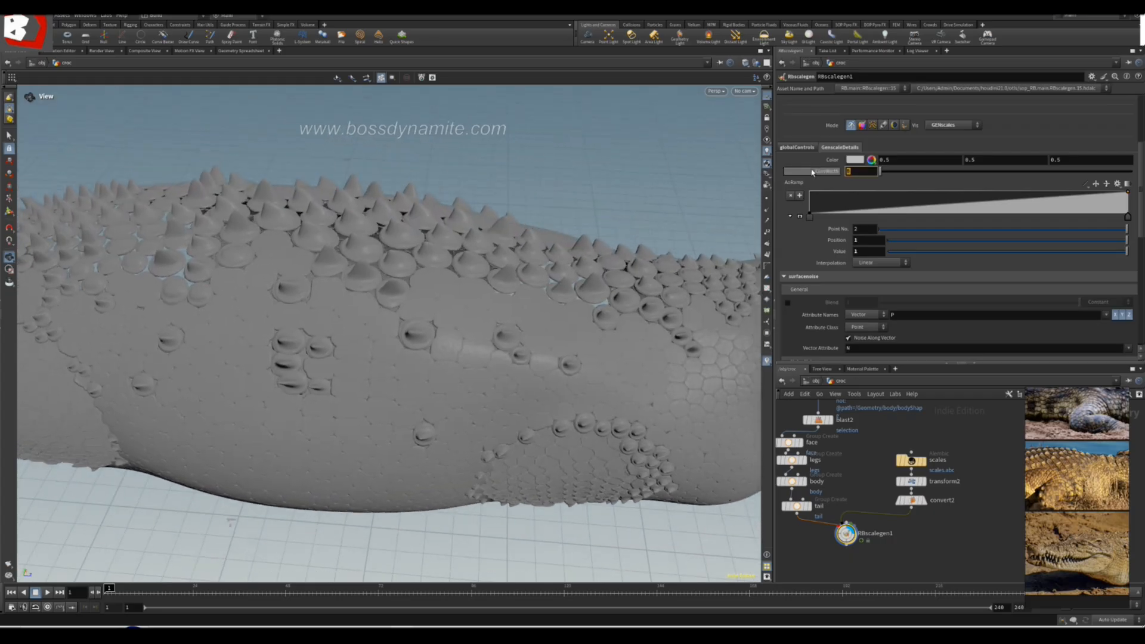
right_click(823, 172)
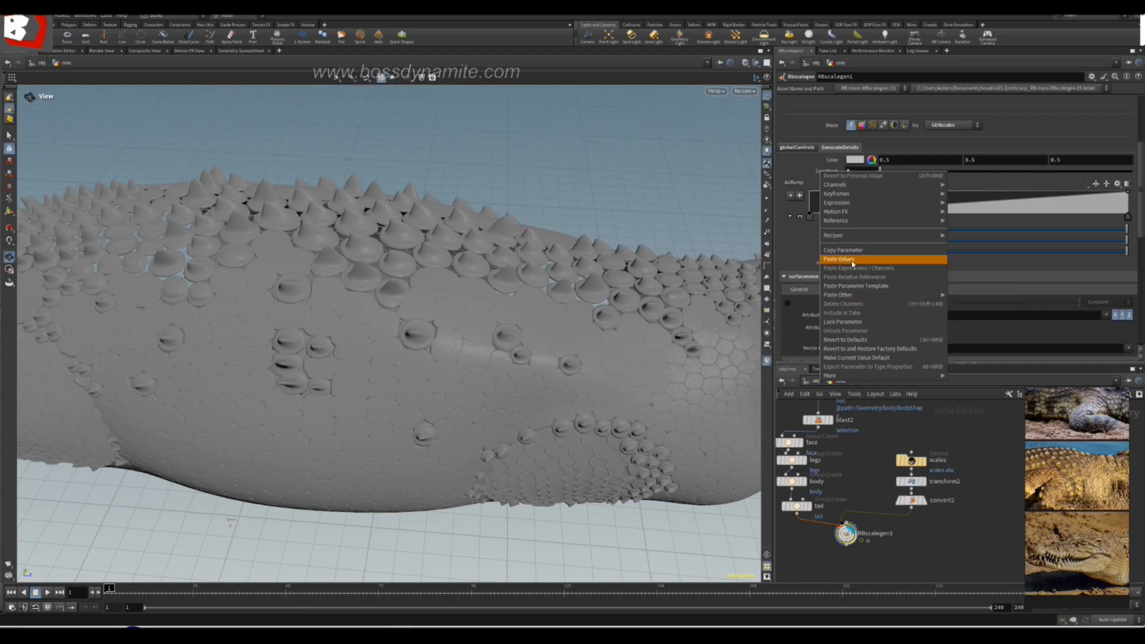
left_click(855, 341)
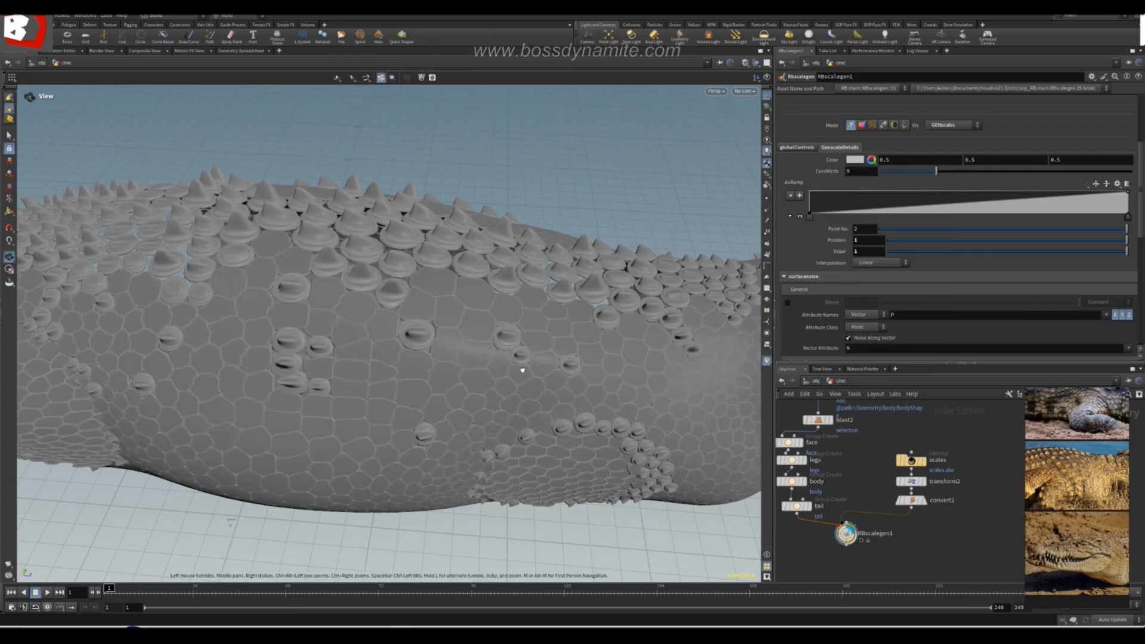
- Set the viewport shading to Smooth Wire Shaded to check the mesh of the spiked scales
left_click_drag(544, 377, 593, 396)
middle_click_drag(593, 396, 399, 304)
left_click_drag(399, 305, 349, 299)
right_click_drag(349, 300, 417, 215)
left_click_drag(426, 201, 407, 298)
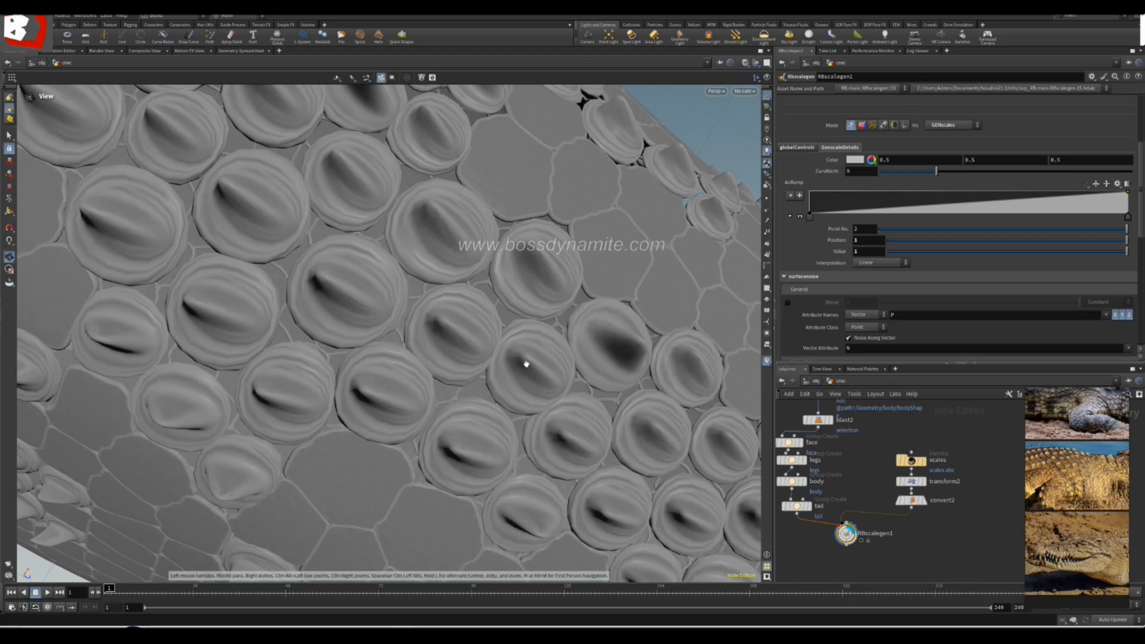
left_click(745, 64)
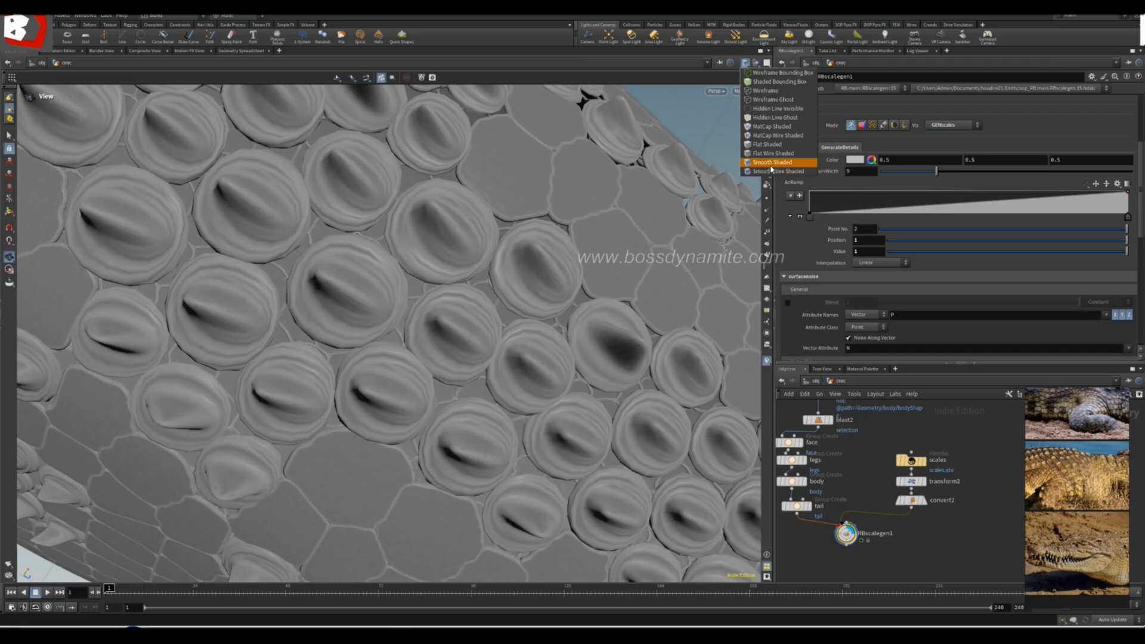
left_click(772, 172)
- Display the convert2 node's output and examine the low-poly source scale from several angles
scroll(947, 546, "up", 4)
left_click(909, 468)
left_click_drag(420, 389, 316, 274)
middle_click_drag(440, 414, 420, 286)
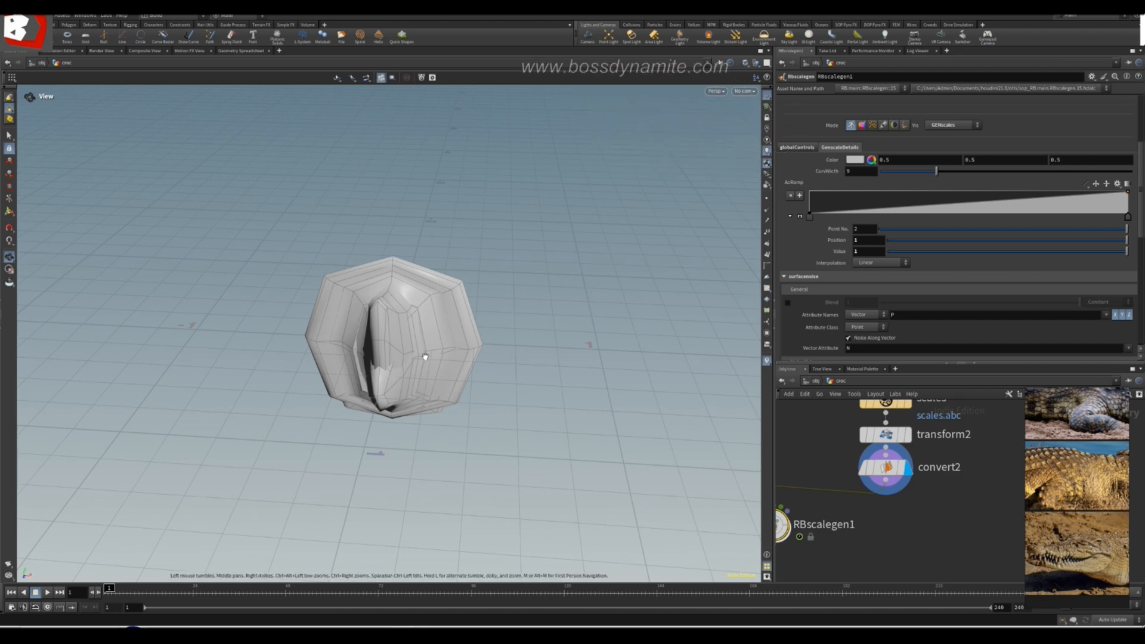
left_click_drag(556, 438, 543, 427)
right_click_drag(543, 428, 470, 437)
middle_click_drag(470, 438, 522, 387)
right_click_drag(535, 440, 511, 438)
left_click_drag(287, 427, 442, 419)
middle_click_drag(442, 419, 596, 343)
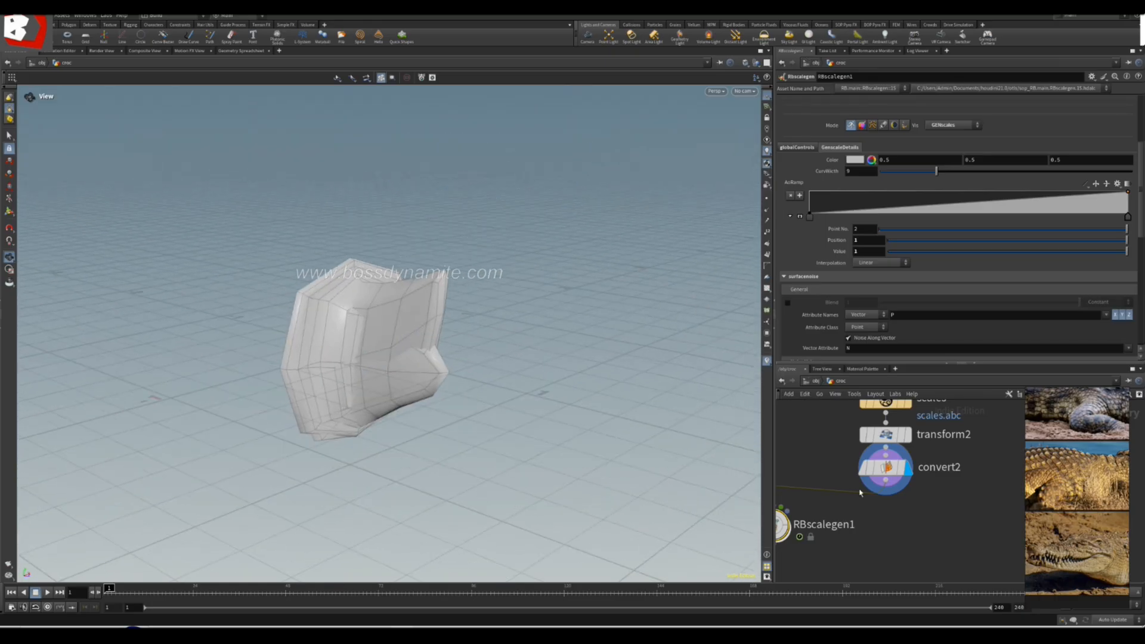
- Insert a Subdivide node on the wire between convert2 and RBscalegen1
middle_click_drag(901, 523, 1023, 500)
scroll(1011, 507, "down", 1)
left_click_drag(926, 504, 923, 519)
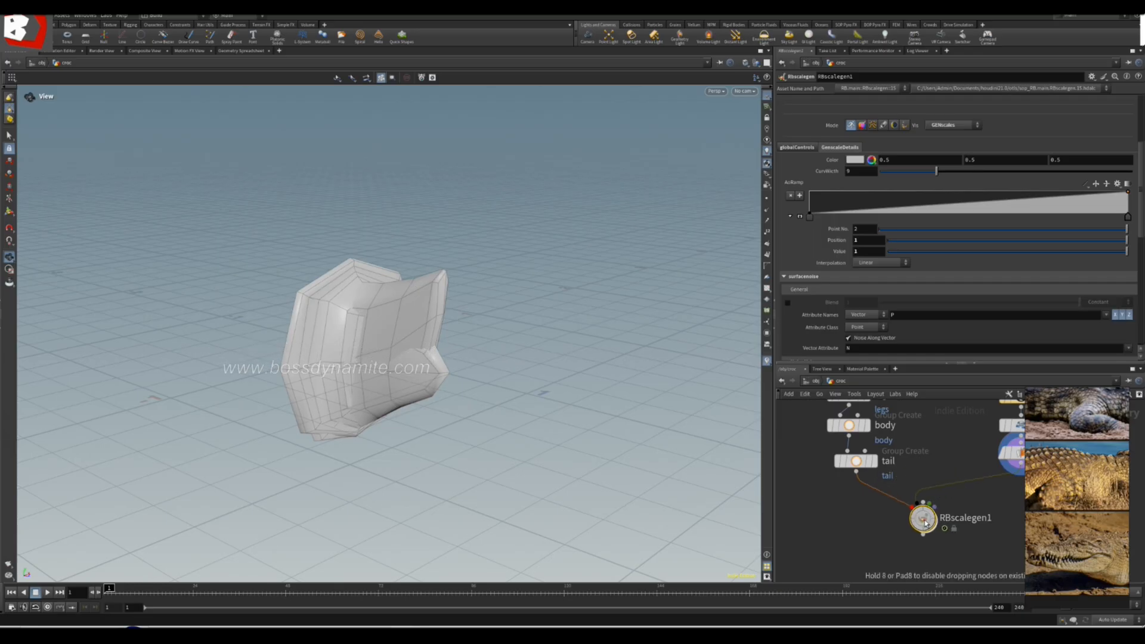
middle_click_drag(992, 496, 919, 524)
scroll(957, 510, "up", 3)
key("Tab")
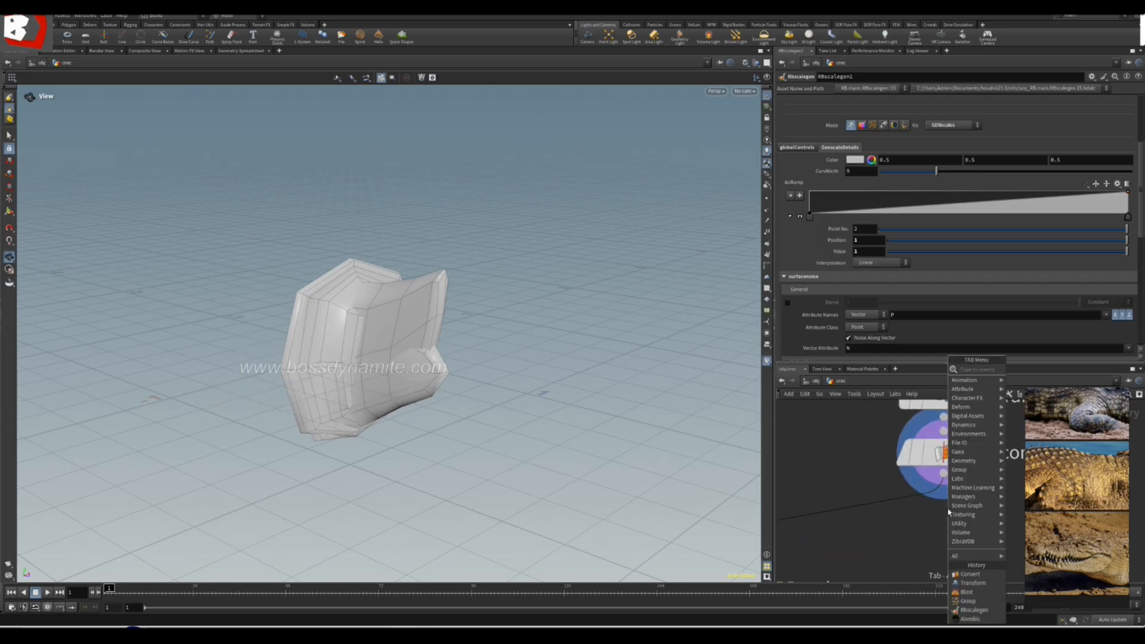
type("sub")
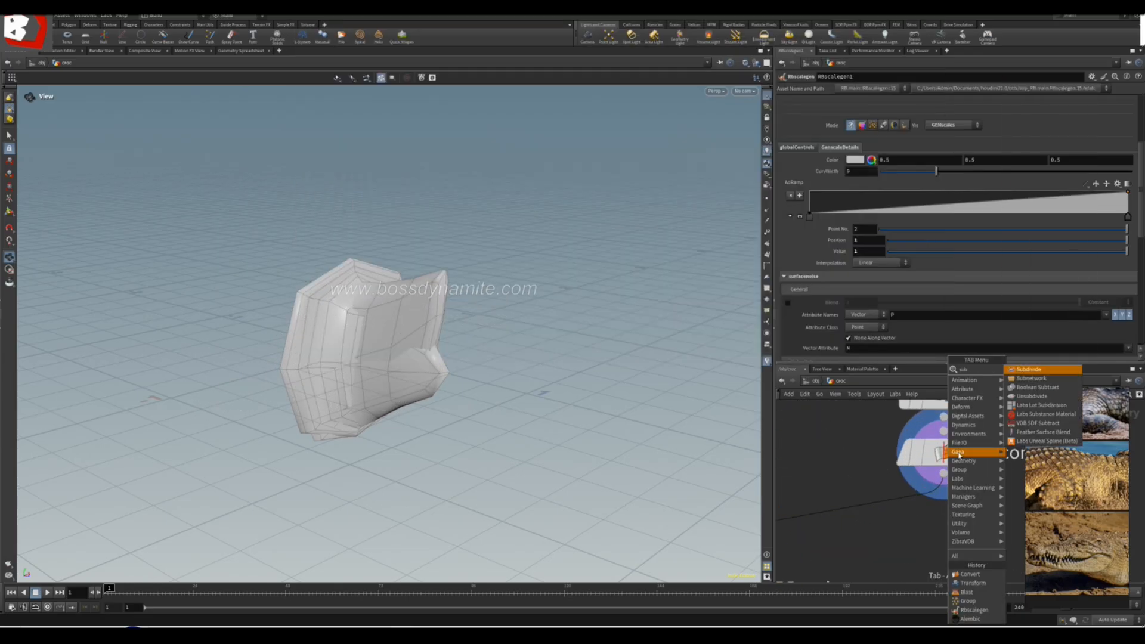
left_click(1029, 372)
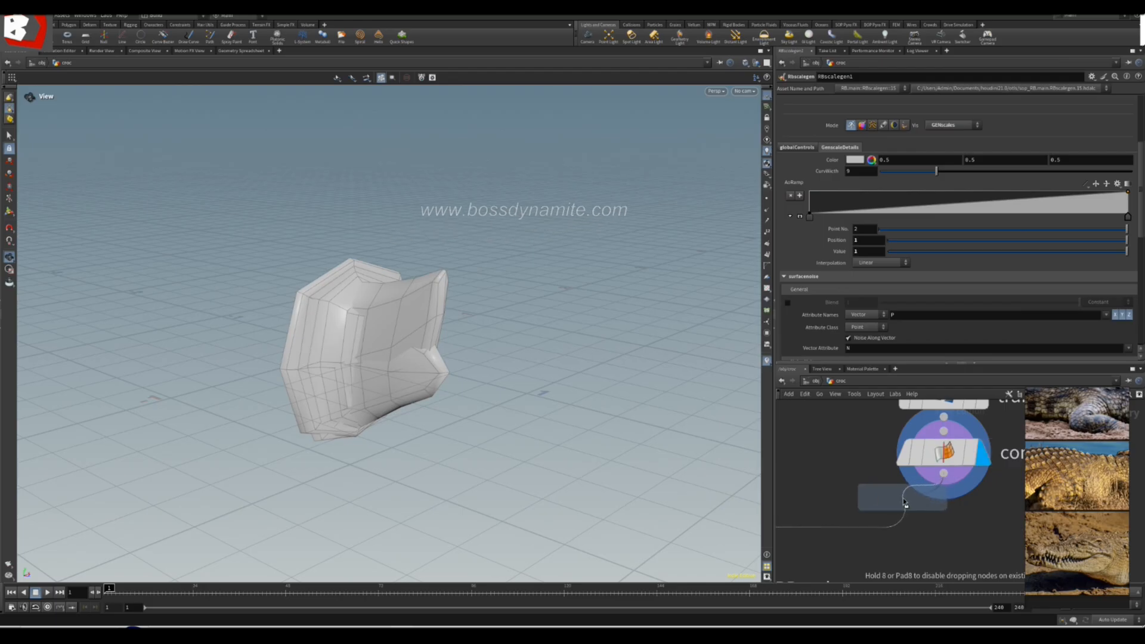
left_click(958, 536)
middle_click_drag(900, 529, 826, 477)
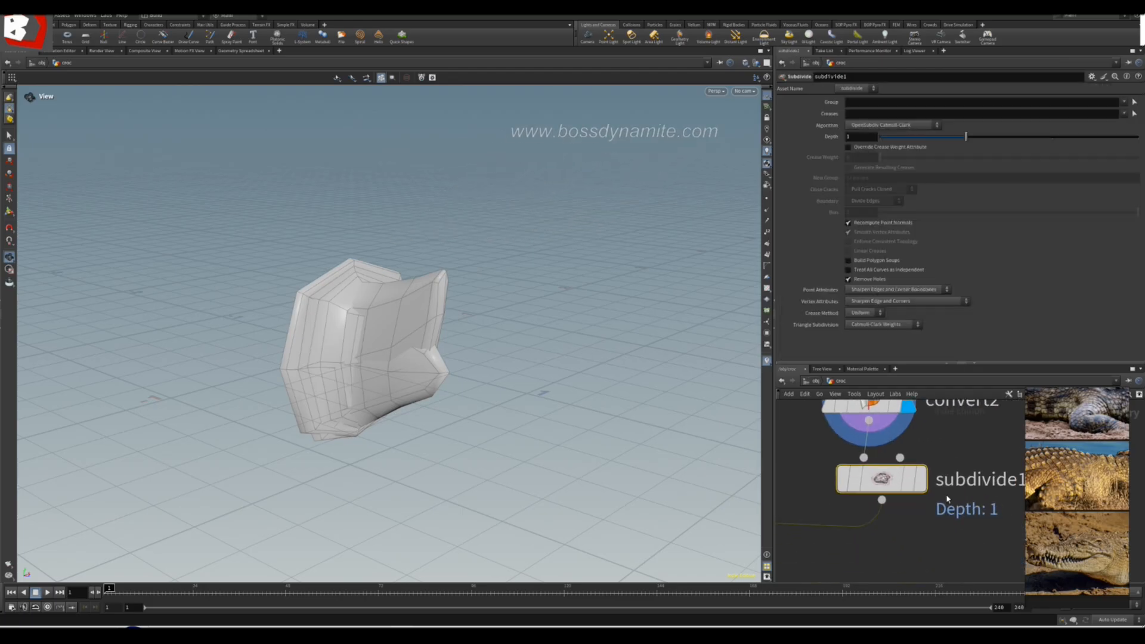
- Display the Subdivide node's output and inspect the smoothed source scale from the front and side
left_click(922, 480)
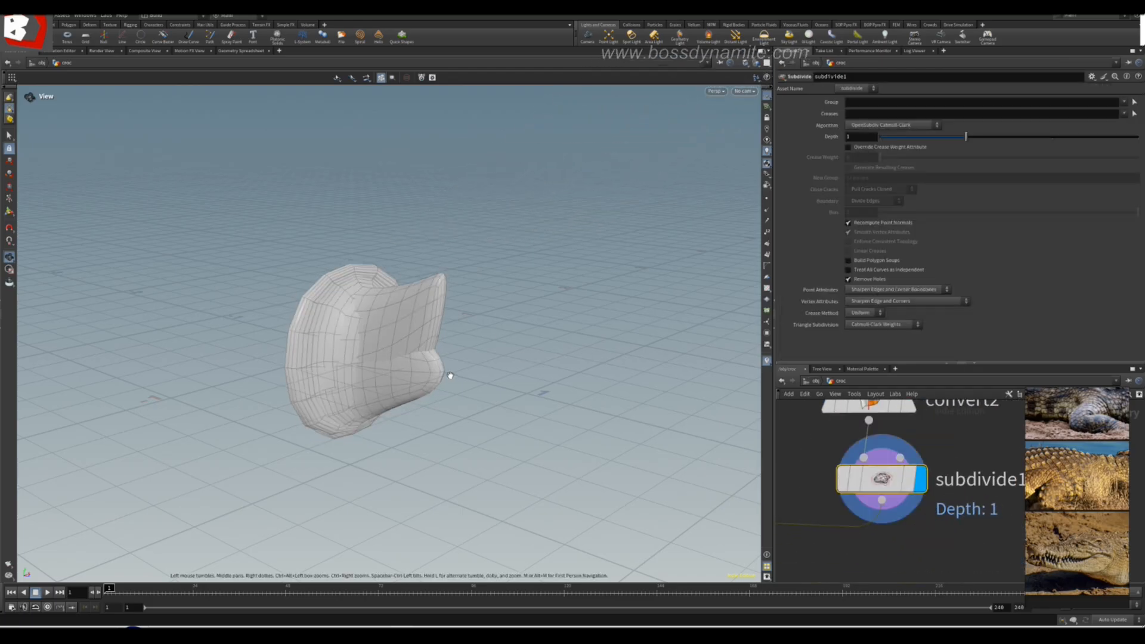
scroll(966, 508, "down", 3)
middle_click_drag(919, 552, 970, 522)
middle_click_drag(889, 529, 918, 529)
scroll(902, 535, "up", 3)
left_click_drag(572, 427, 630, 398)
left_click_drag(541, 377, 432, 250)
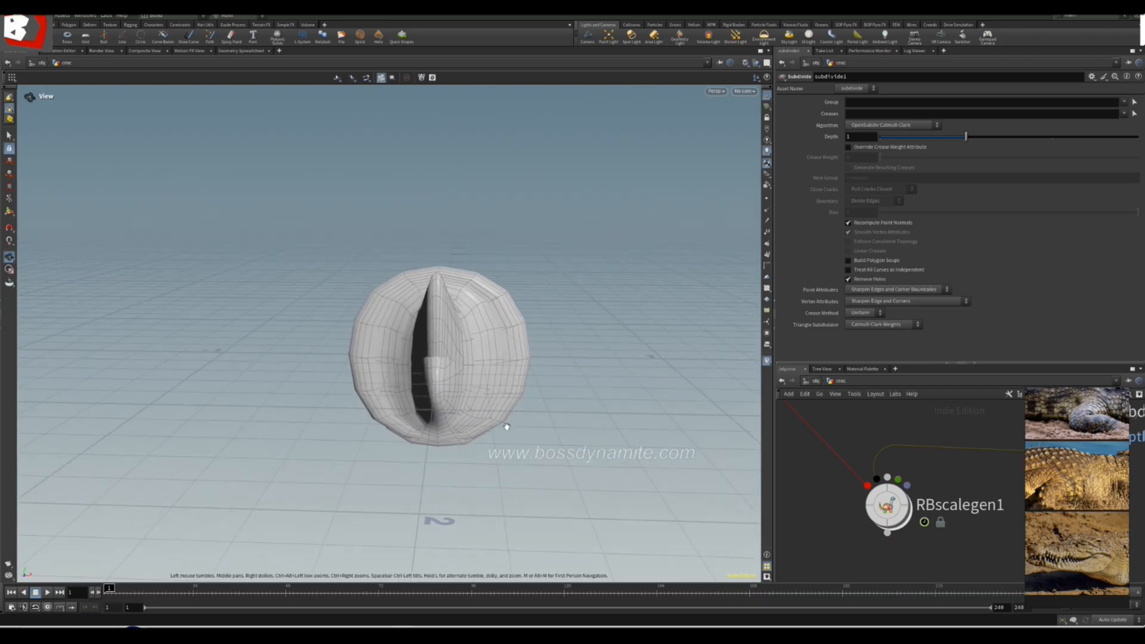
left_click_drag(413, 448, 427, 451)
- Display and select the RBscalegen1 node, framing the spiked scales on the crocodile's back
middle_click_drag(958, 511, 903, 488)
scroll(835, 515, "down", 2)
scroll(975, 497, "up", 2)
scroll(908, 490, "up", 1)
left_click(874, 506)
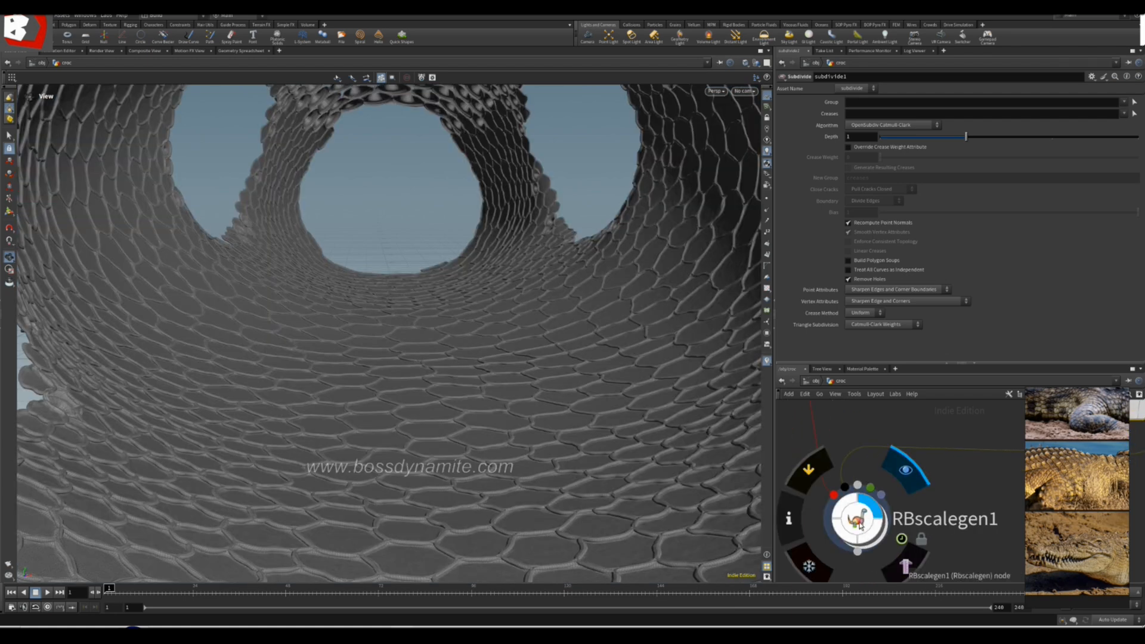
left_click(858, 525)
key("space+h")
left_click_drag(298, 328, 368, 305)
scroll(368, 305, "up", 5)
- Set the viewport shading to Smooth Shaded, showing the whole crocodile without wireframe
left_click(744, 62)
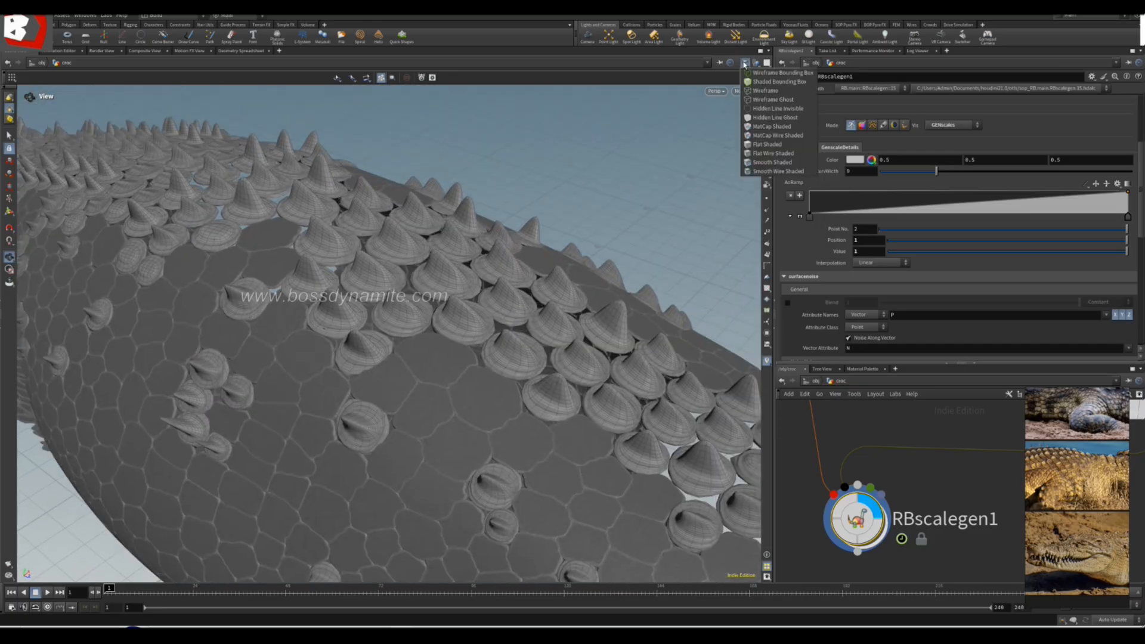
left_click(777, 163)
scroll(382, 208, "down", 3)
mouse_move(281, 215)
left_mouse_down()
mouse_move(348, 334)
mouse_move(319, 287)
mouse_move(537, 288)
mouse_move(363, 174)
mouse_move(253, 141)
left_mouse_up()
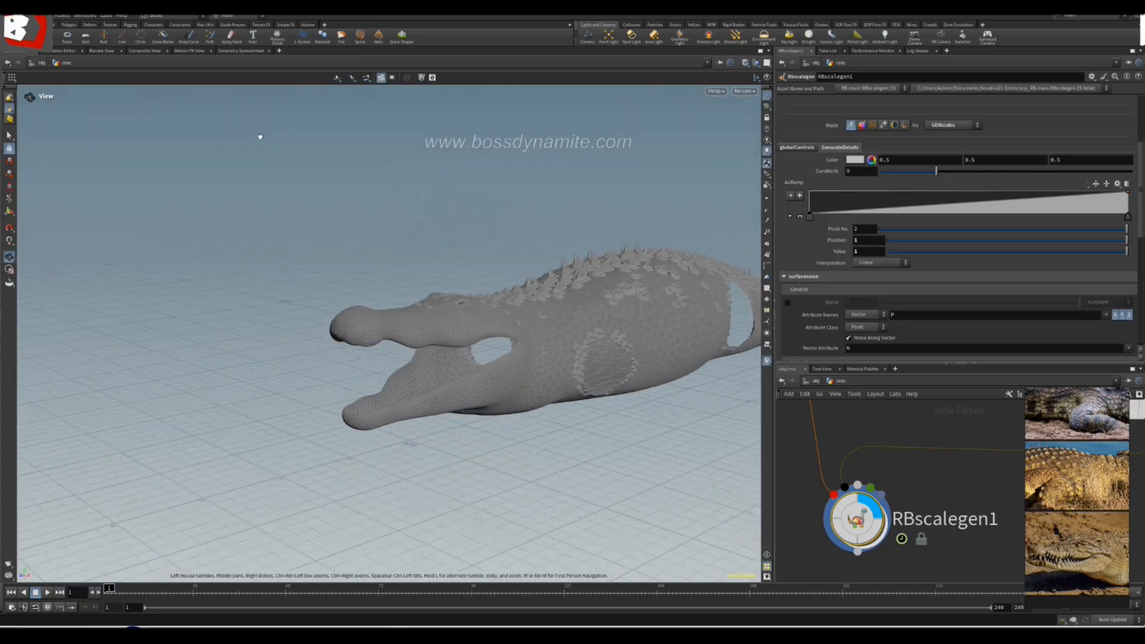
- Examine the subdivided spiked scales along the crocodile's hindquarters, head and neck
left_click_drag(450, 193, 351, 330)
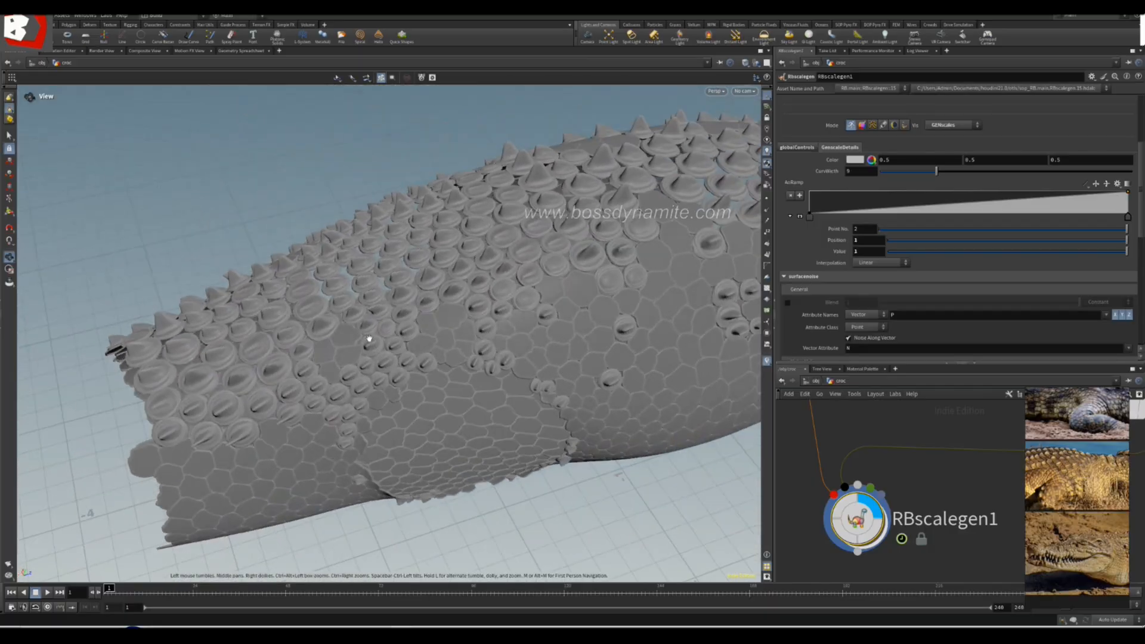
left_click_drag(446, 351, 594, 323)
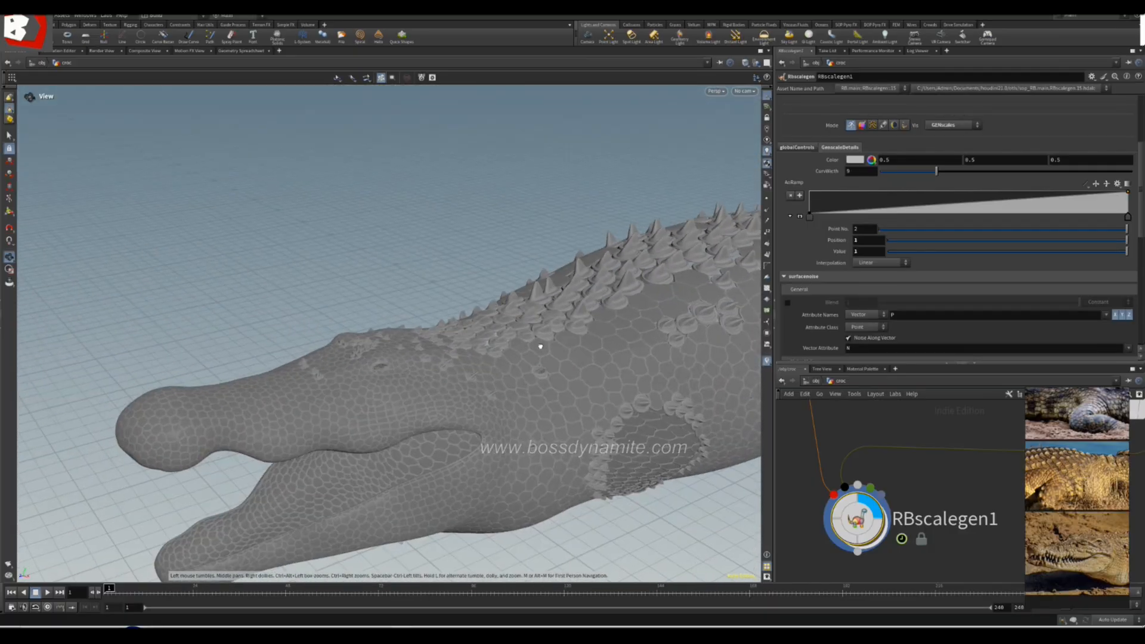
left_click_drag(561, 352, 529, 400)
left_click_drag(680, 306, 546, 287)
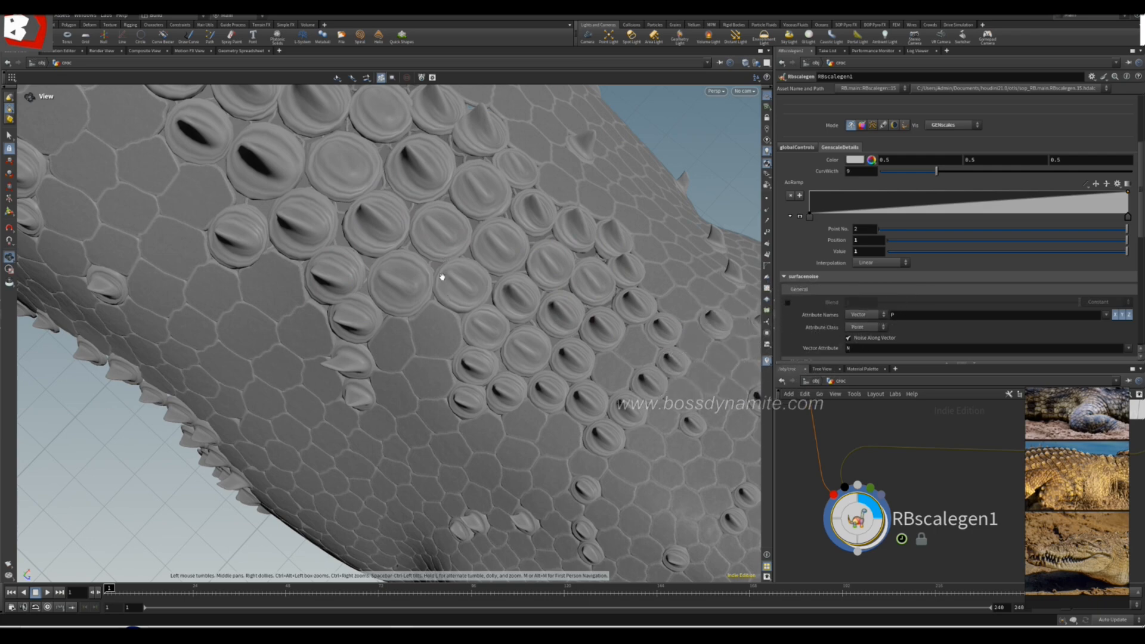
left_click_drag(463, 284, 398, 310)
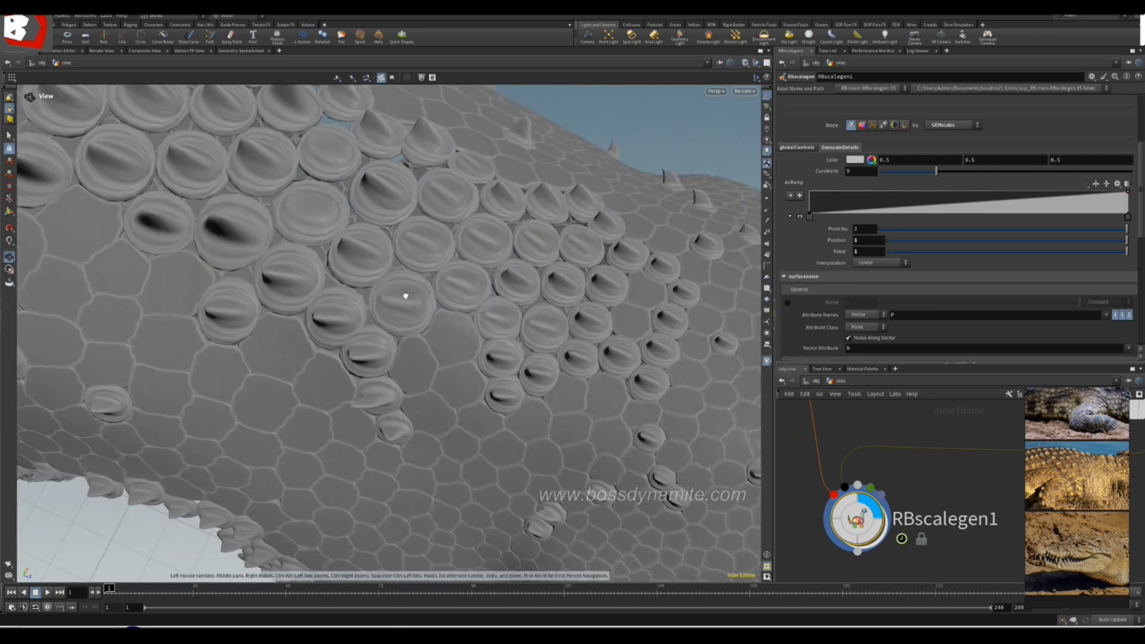
scroll(954, 513, "down", 3)
scroll(957, 521, "up", 5)
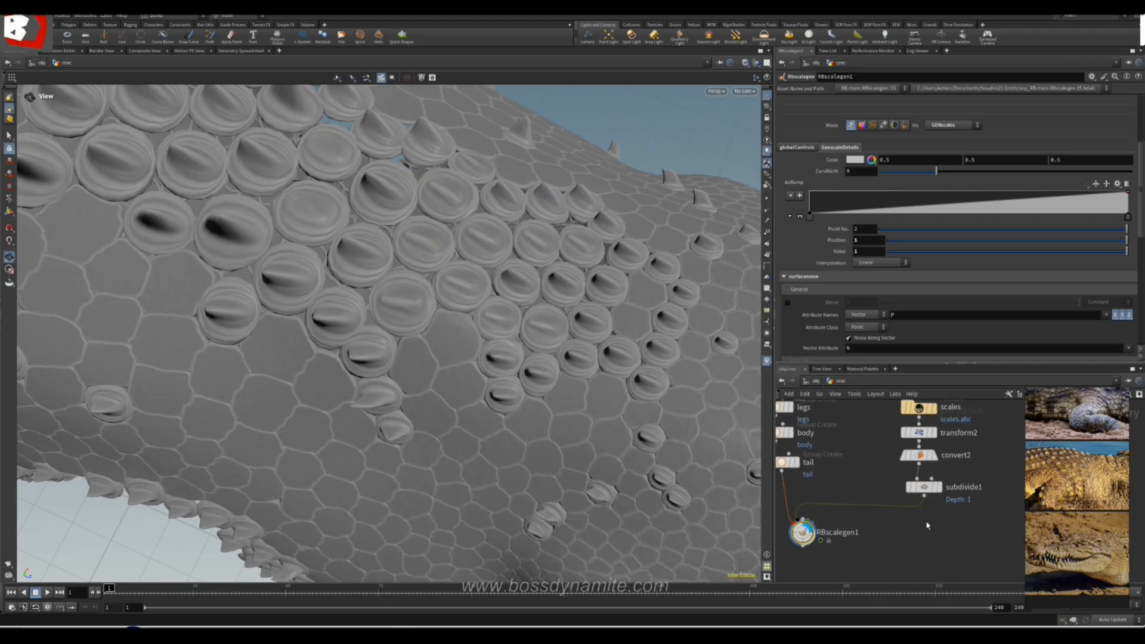
middle_click_drag(957, 522, 953, 530)
- Examine how the spiked scales are distributed over the back and flanks, from overview down to close-up
right_click_drag(602, 386, 275, 308)
left_click_drag(275, 308, 554, 376)
left_click_drag(549, 444, 511, 402)
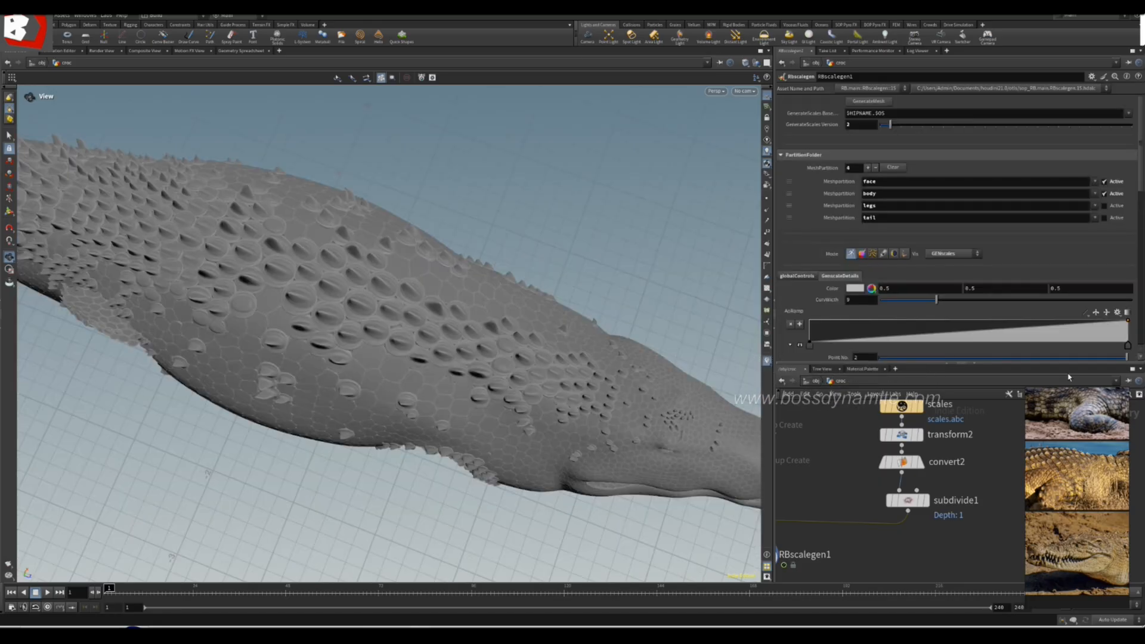
left_click_drag(511, 363, 526, 325)
left_click_drag(583, 372, 427, 281)
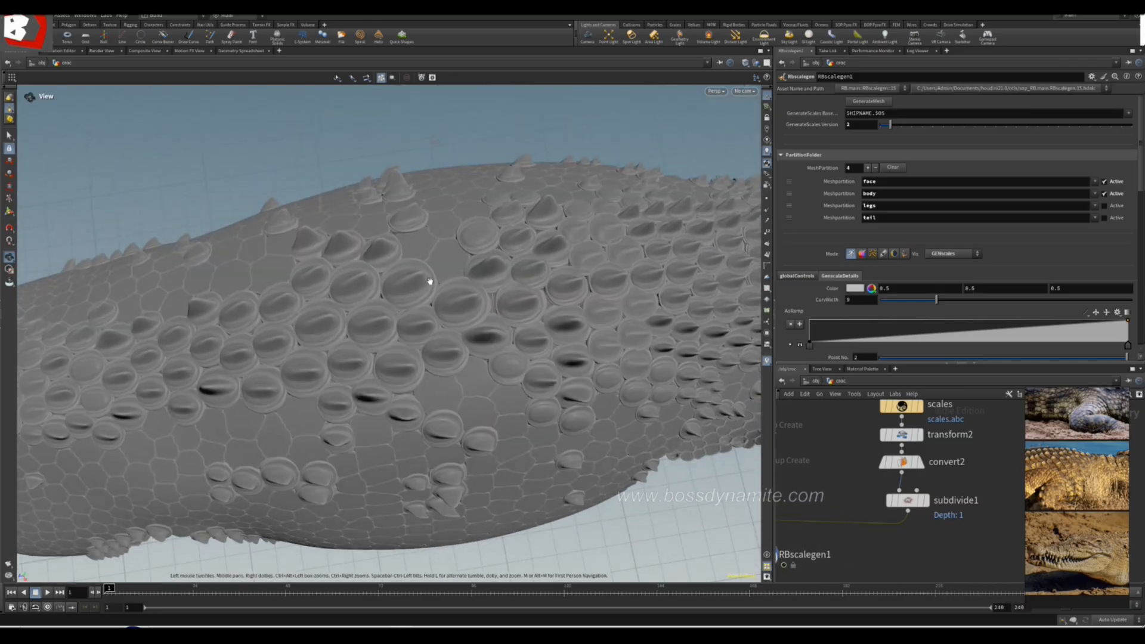
left_click_drag(544, 289, 255, 303)
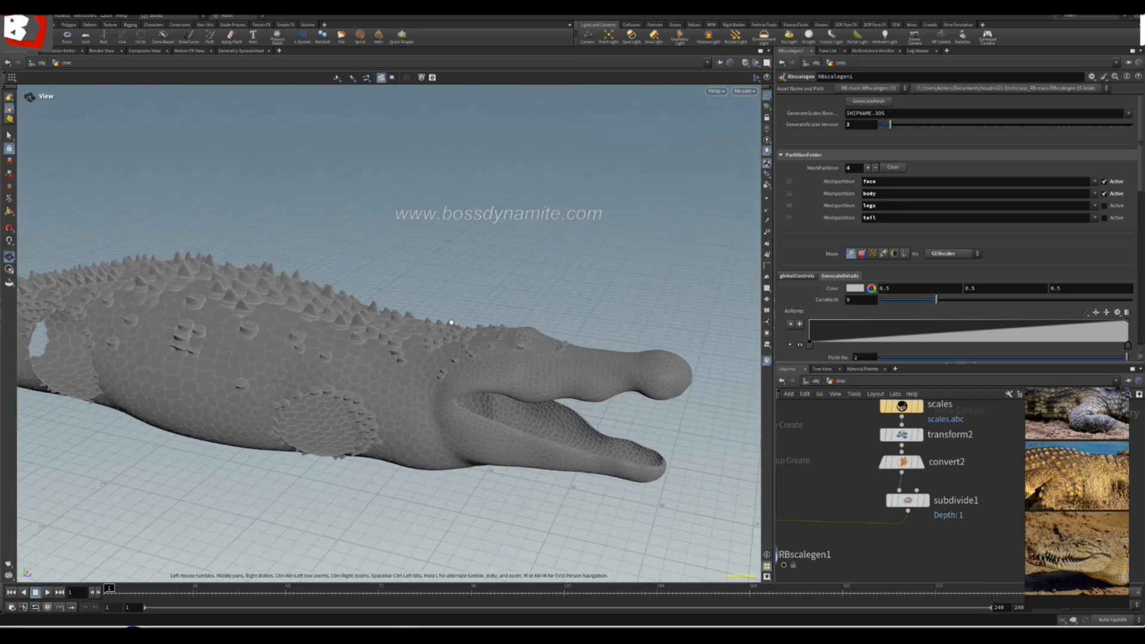
right_click_drag(476, 370, 626, 396)
middle_click_drag(985, 483, 930, 464)
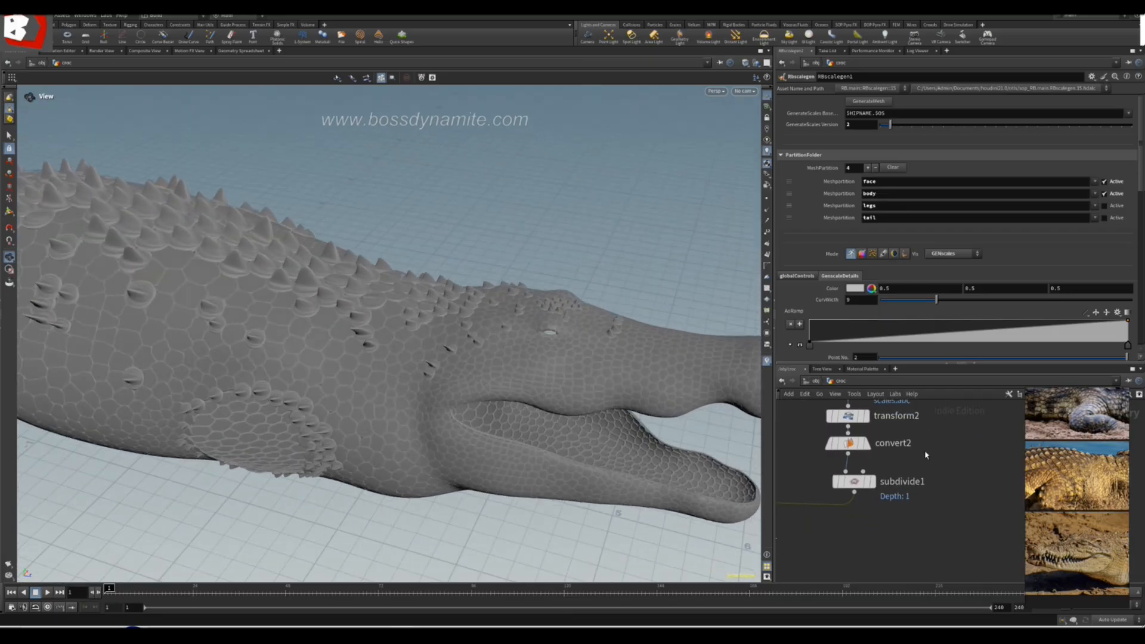
middle_click_drag(884, 538, 931, 535)
left_click_drag(491, 340, 439, 352)
right_click_drag(438, 352, 547, 361)
left_click_drag(547, 361, 455, 288)
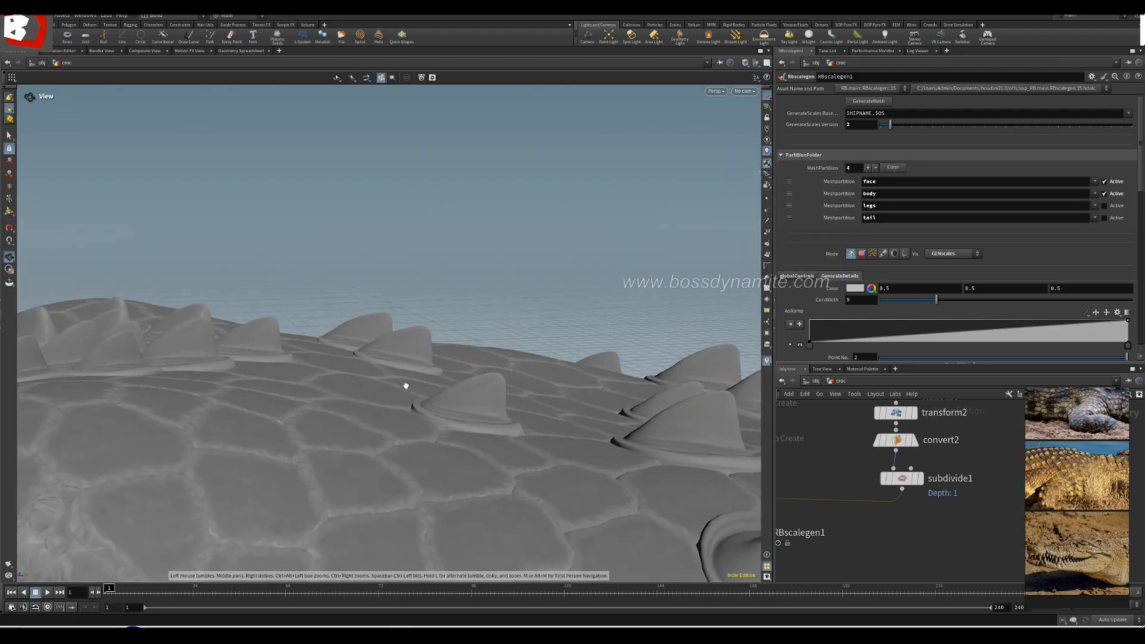
- Examine the spikes around the leg opening, along the side profile and at the tail end of the body
left_click_drag(330, 392, 424, 403)
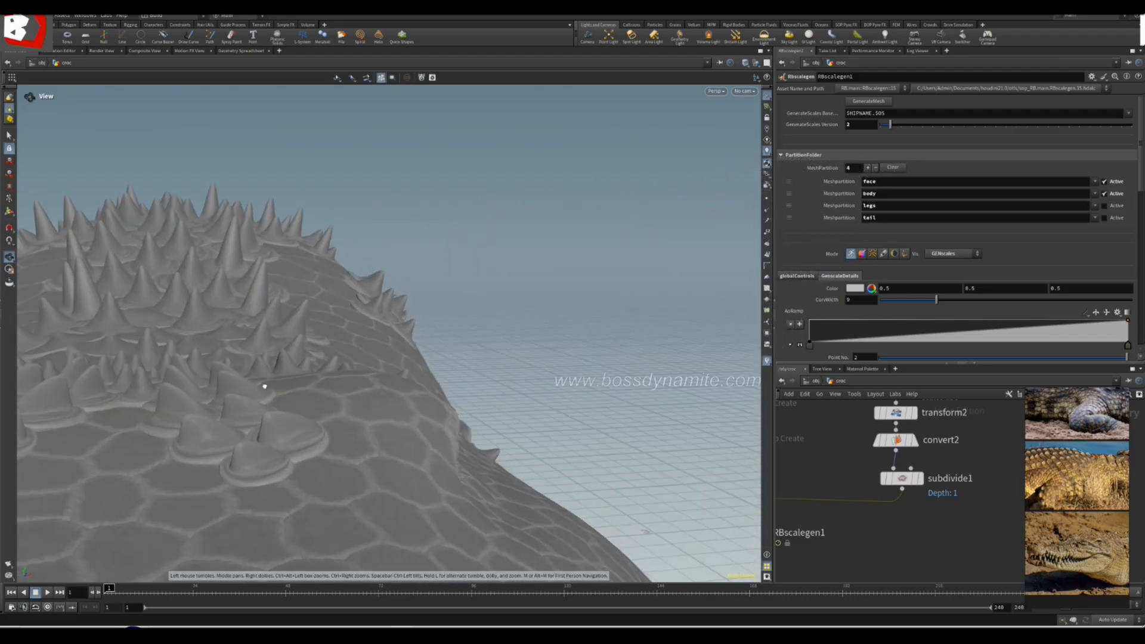
left_click_drag(272, 315, 336, 257)
left_click_drag(257, 306, 501, 289)
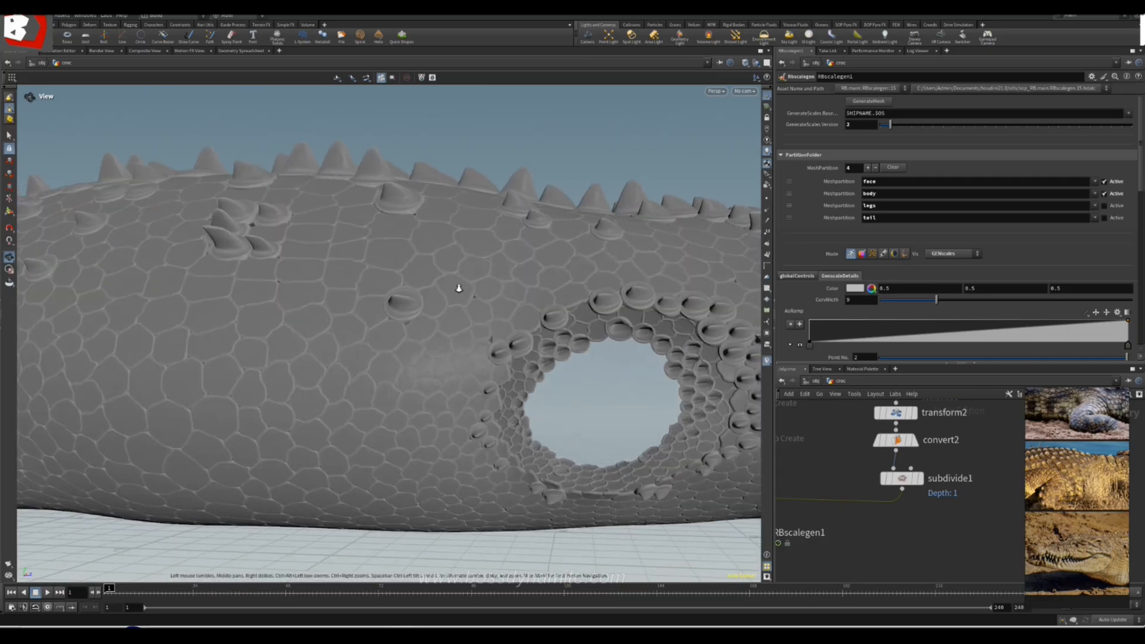
right_click_drag(501, 288, 350, 297)
left_click_drag(513, 257, 441, 288)
right_click_drag(440, 289, 324, 243)
left_click_drag(325, 243, 480, 320)
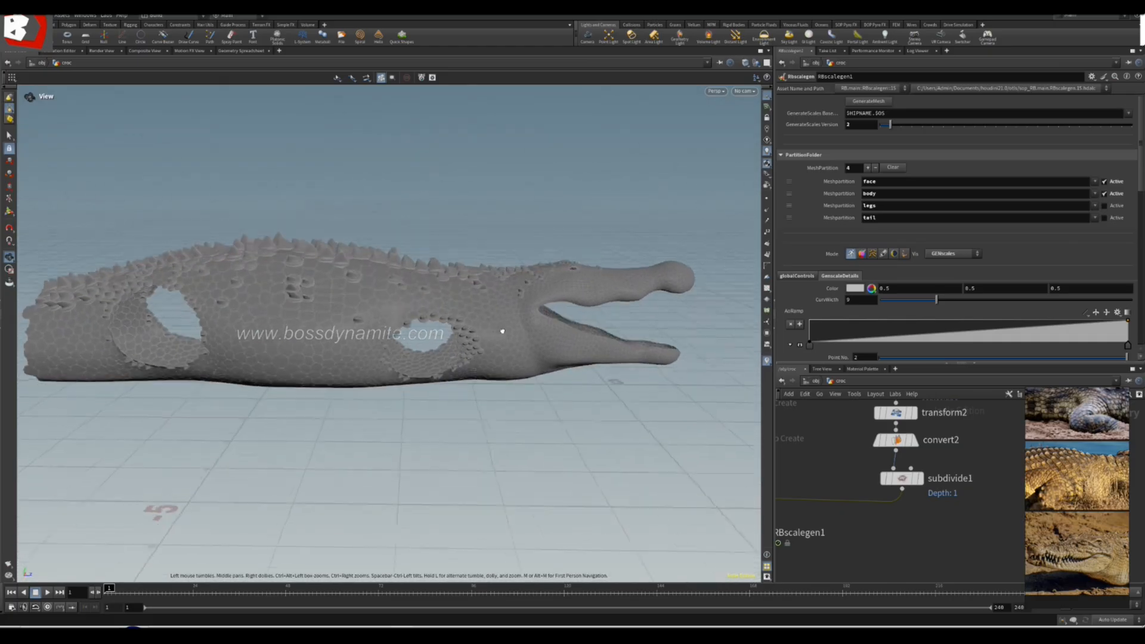
right_click_drag(452, 317, 455, 276)
mouse_move(455, 276)
left_mouse_down()
mouse_move(460, 307)
mouse_move(465, 260)
mouse_move(289, 284)
mouse_move(353, 269)
mouse_move(436, 275)
left_mouse_up()
left_click_drag(375, 308, 402, 270)
left_click_drag(357, 304, 441, 339)
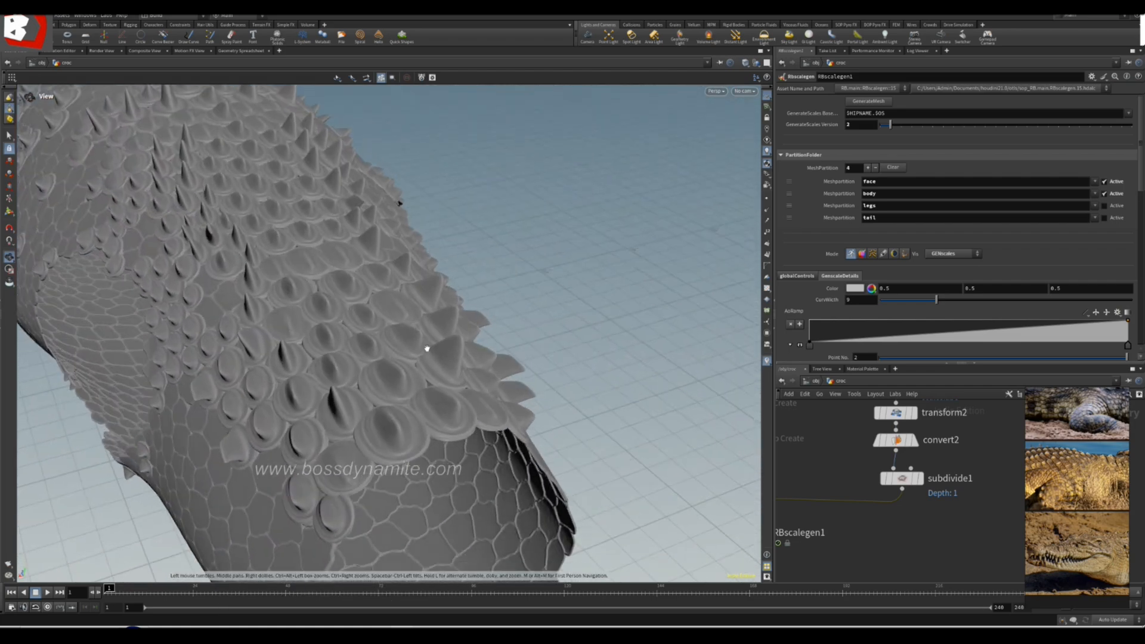
left_click_drag(367, 377, 250, 346)
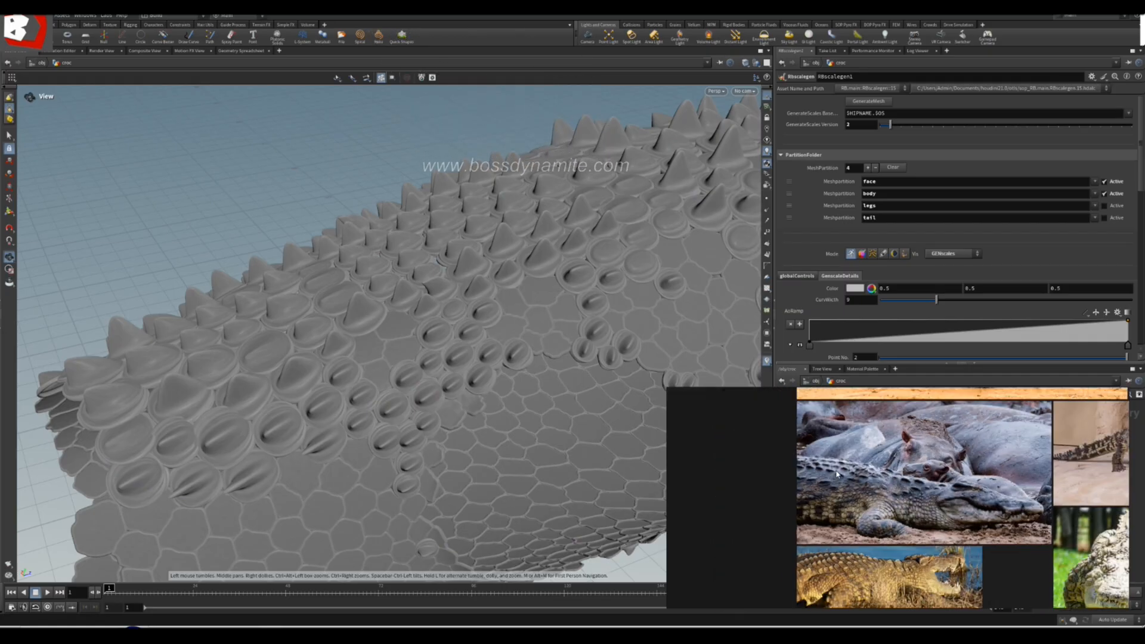
- Compare the spiked scales on the crocodile's back and flank with the crocodile reference photos
scroll(1039, 423, "up", 4)
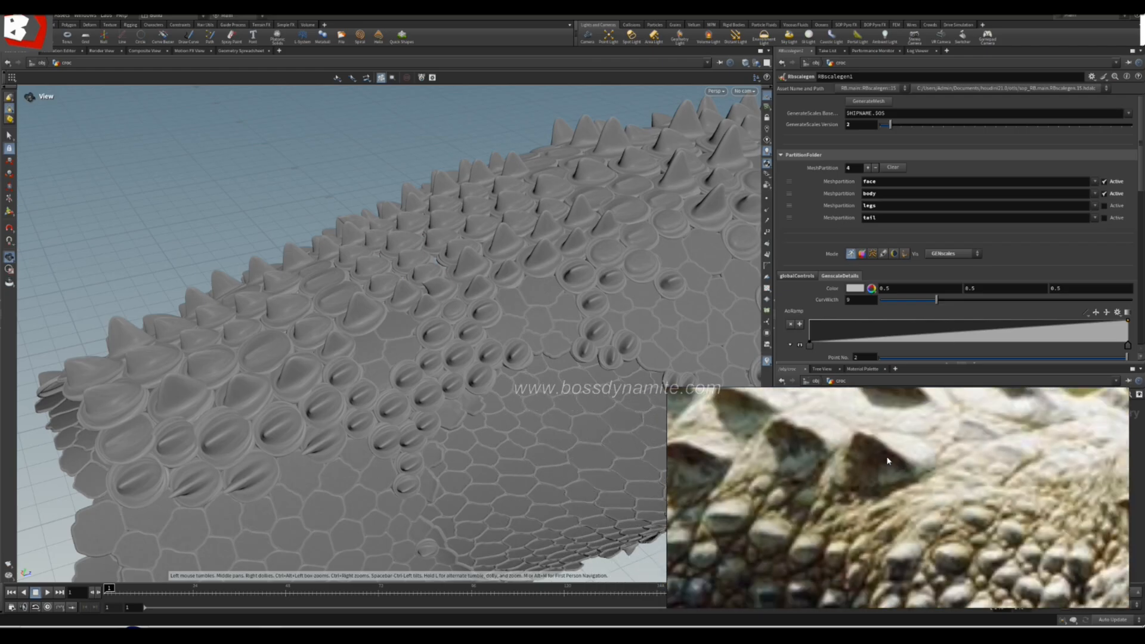
left_click_drag(303, 351, 330, 320)
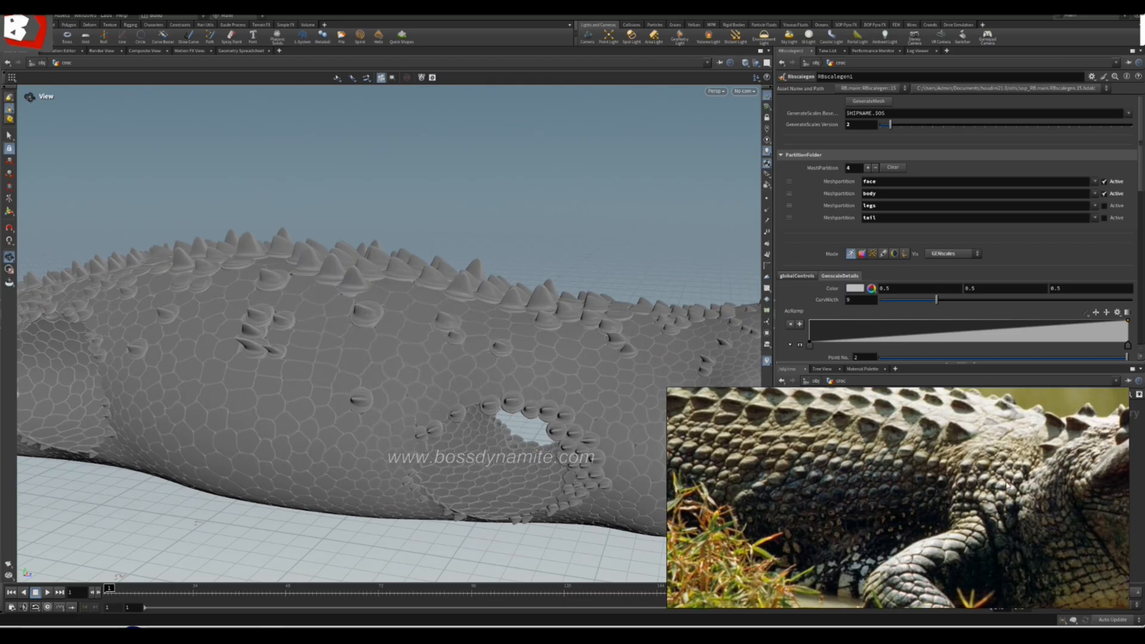
left_click_drag(392, 366, 178, 274)
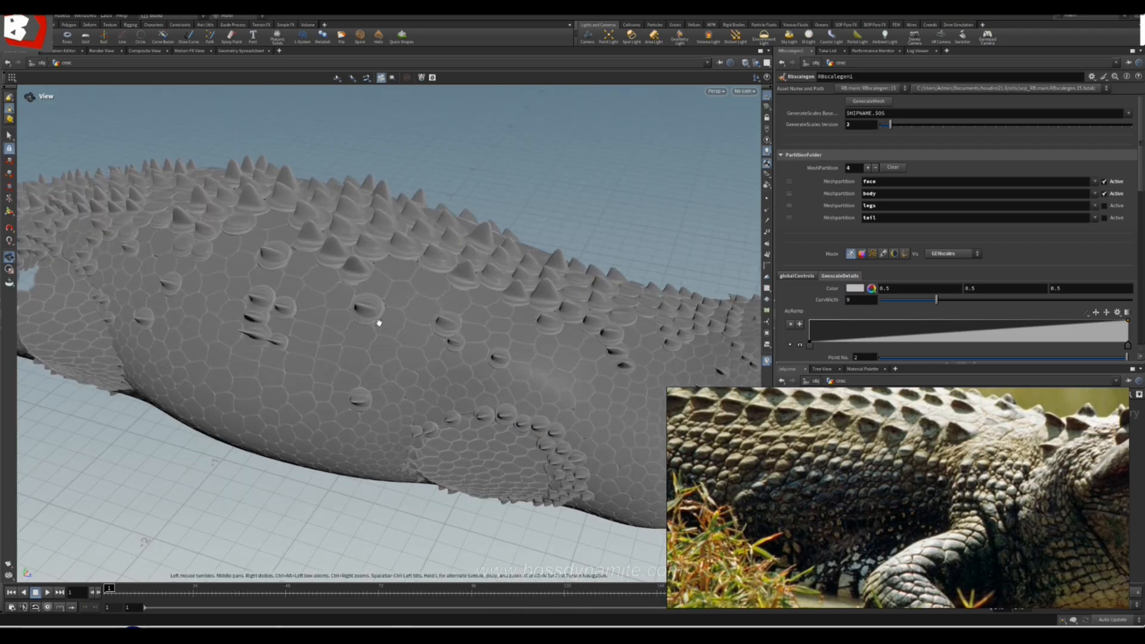
right_click_drag(498, 363, 435, 338)
mouse_move(435, 338)
left_mouse_down()
mouse_move(324, 330)
mouse_move(417, 324)
left_mouse_up()
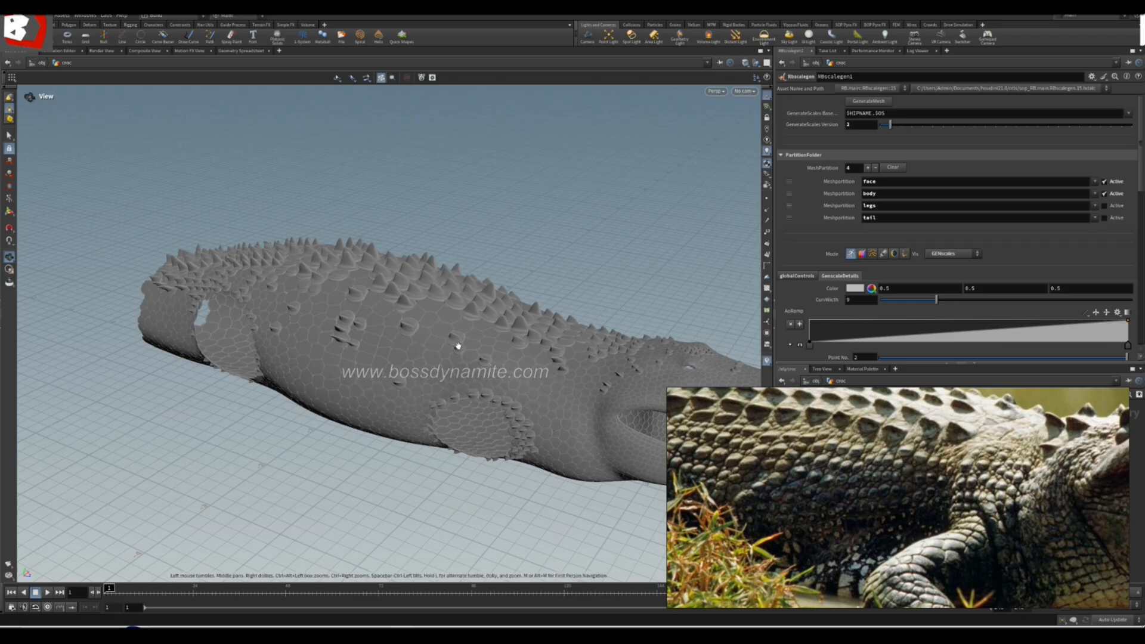
left_click_drag(445, 370, 412, 334)
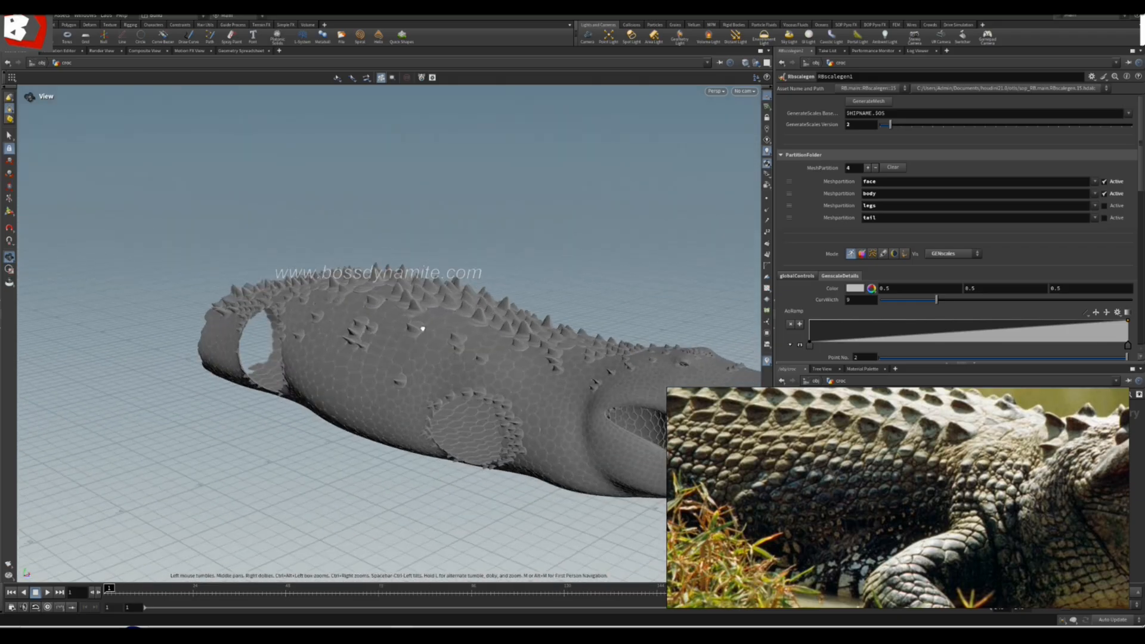
left_click_drag(447, 384, 474, 380)
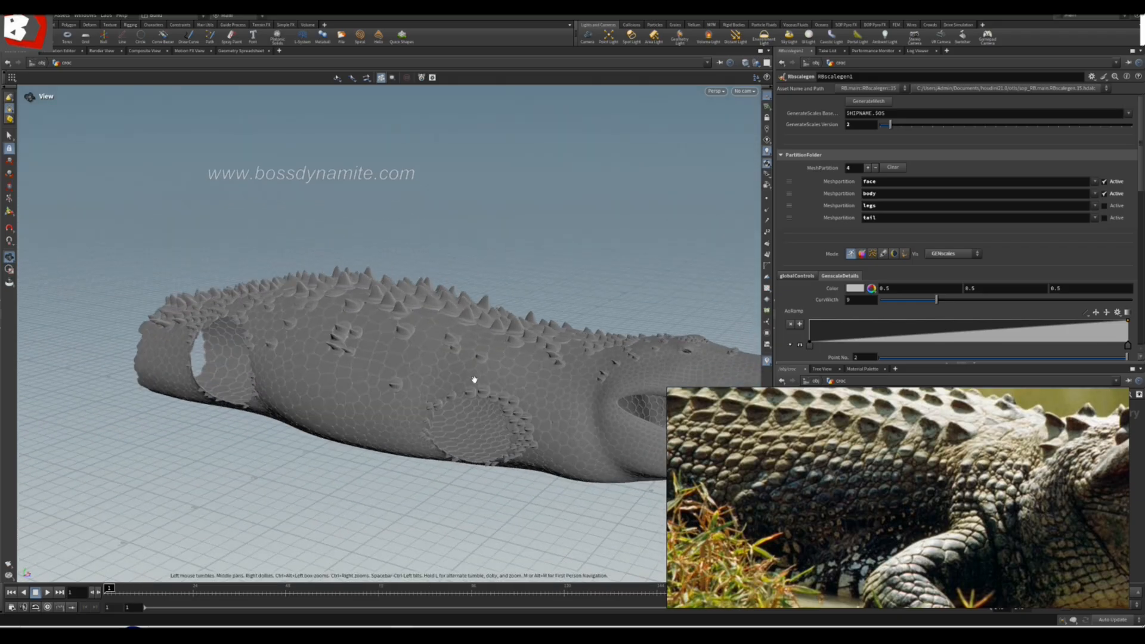
- Switch to Maya and isolate the group of source scales in the viewport
mouse_move(381, 636)
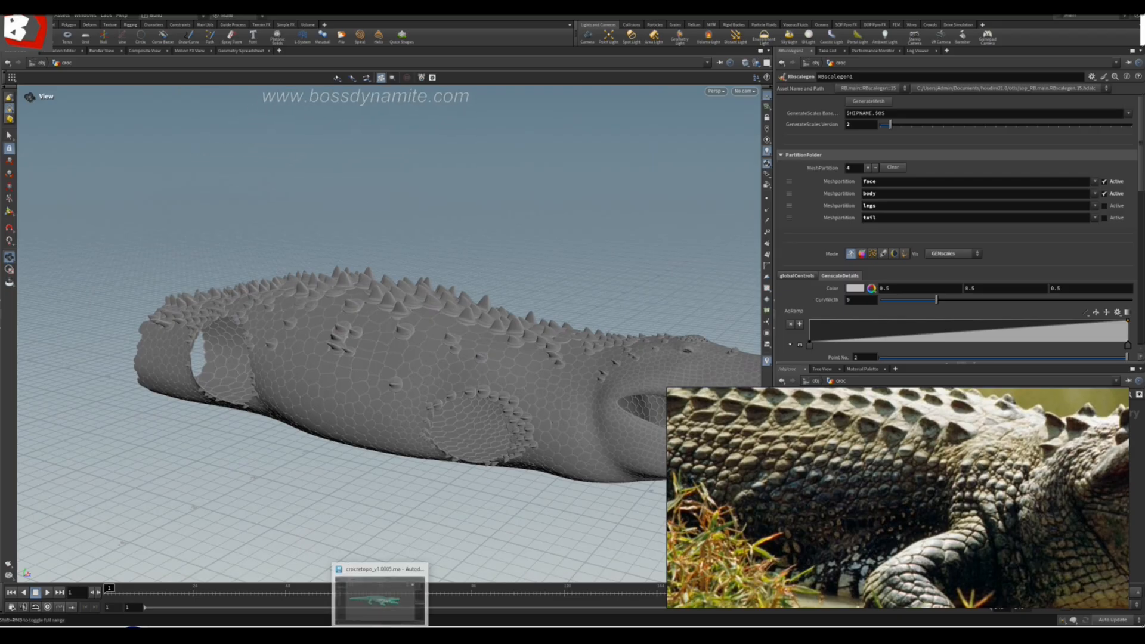
left_click(380, 597)
left_click(334, 239)
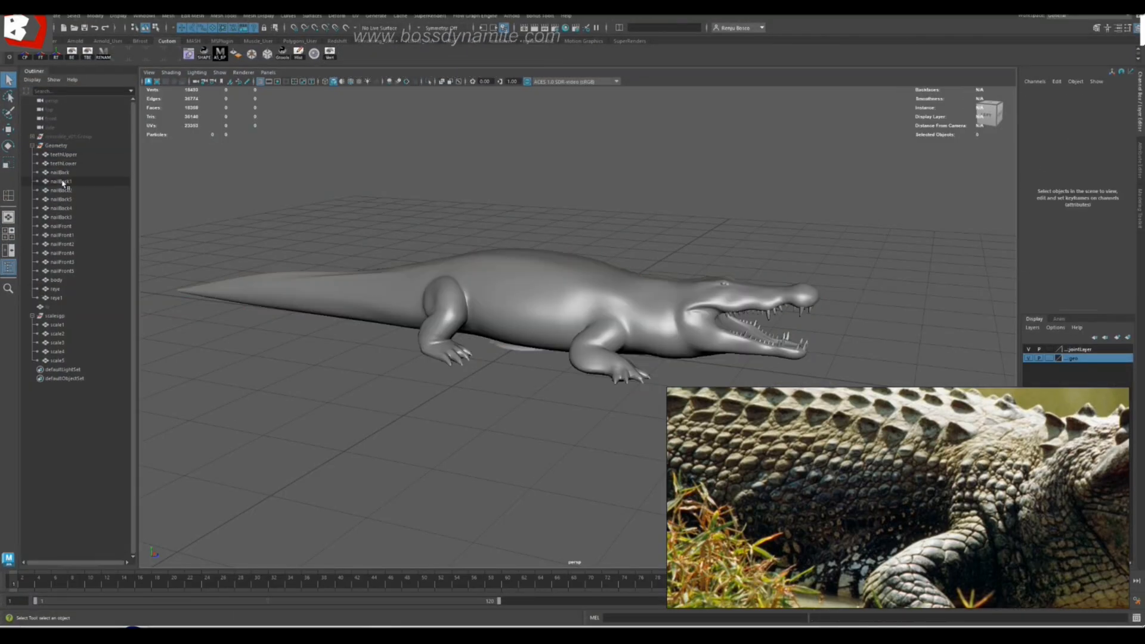
left_click(58, 317)
key("ctrl+1")
left_click(567, 376)
left_click_drag(567, 375, 550, 409, "alt")
left_click(550, 411)
middle_click_drag(550, 412, 560, 346, "alt")
right_click_drag(560, 346, 588, 352, "alt")
left_click_drag(588, 353, 569, 377, "alt")
- Compare scale4 on its own with the rest of the source scales and frame it
left_click(503, 403)
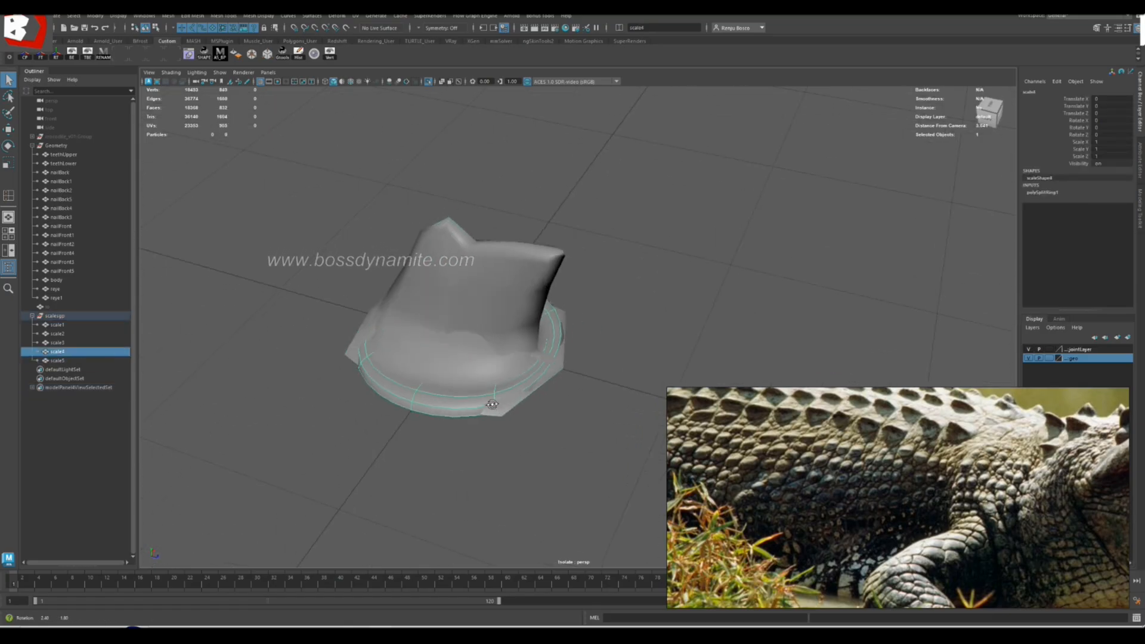
left_click_drag(503, 404, 369, 406, "alt")
key("ctrl+1")
key("ctrl+1")
left_click(554, 458)
left_click(502, 395)
key("f")
- Examine the rims and spikes of the stacked source scales from several angles
scroll(500, 397, "down", 3)
middle_click_drag(579, 366, 504, 388, "alt")
right_click_drag(504, 388, 532, 412, "alt")
left_click_drag(533, 412, 486, 385, "alt")
left_click(520, 311)
left_click(514, 343)
key("1")
middle_click_drag(486, 385, 500, 377, "alt")
left_click_drag(499, 376, 547, 413, "alt")
right_click_drag(547, 413, 535, 389, "alt")
middle_click_drag(534, 389, 510, 390, "alt")
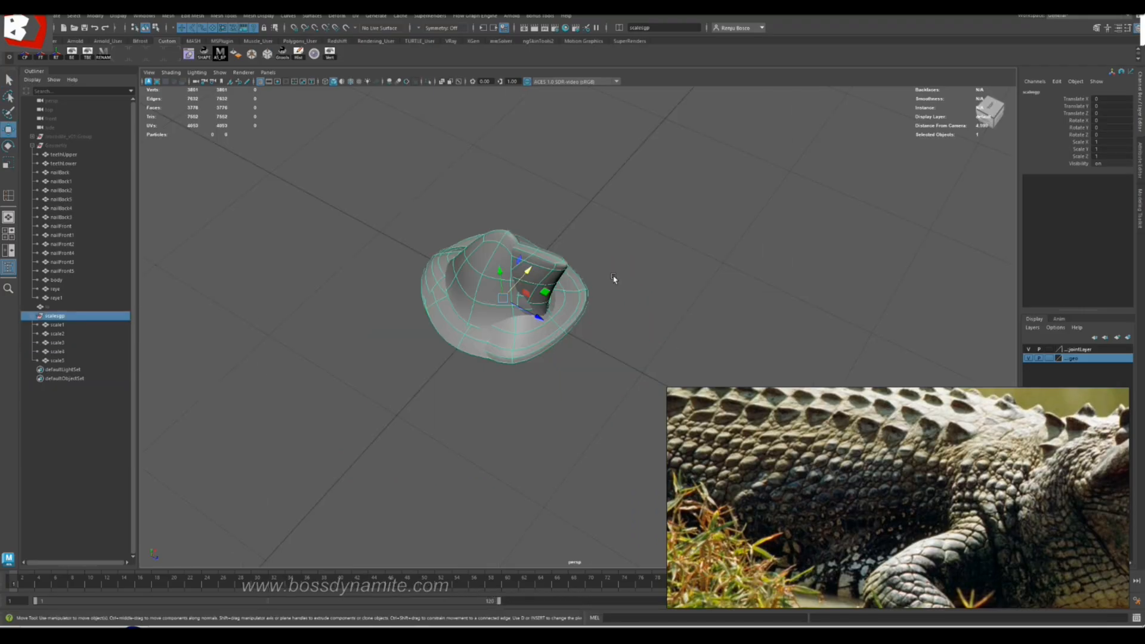
- Isolate scale1 to examine its shape apart from the other source scales
left_click_drag(614, 279, 637, 265, "alt")
key("q")
left_click(636, 264)
left_click(494, 269)
left_click_drag(519, 286, 614, 270, "alt")
key("ctrl+1")
left_click(58, 326)
key("ctrl+1")
key("ctrl+1")
- Isolate further source scales one at a time, including scale2, and examine each shape
left_click_drag(657, 322, 669, 269, "alt")
left_click(690, 315)
left_click(519, 363)
key("ctrl+1")
left_click_drag(626, 358, 736, 283, "alt")
left_click(83, 334)
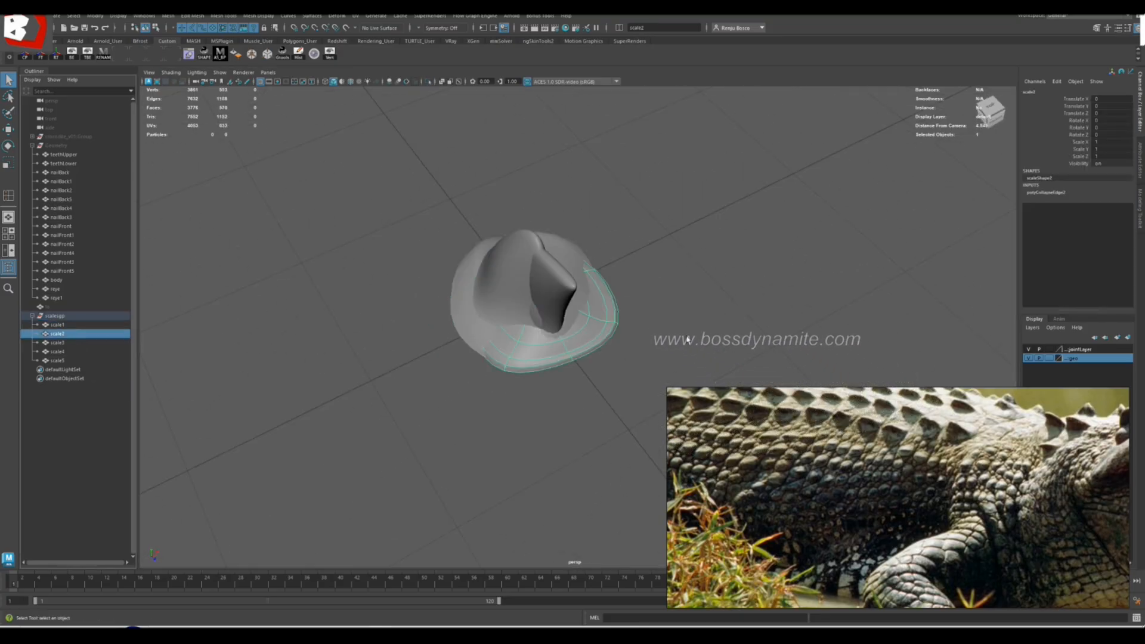
key("ctrl+1")
left_click_drag(734, 322, 704, 355, "alt")
left_click(667, 309)
key("ctrl+1")
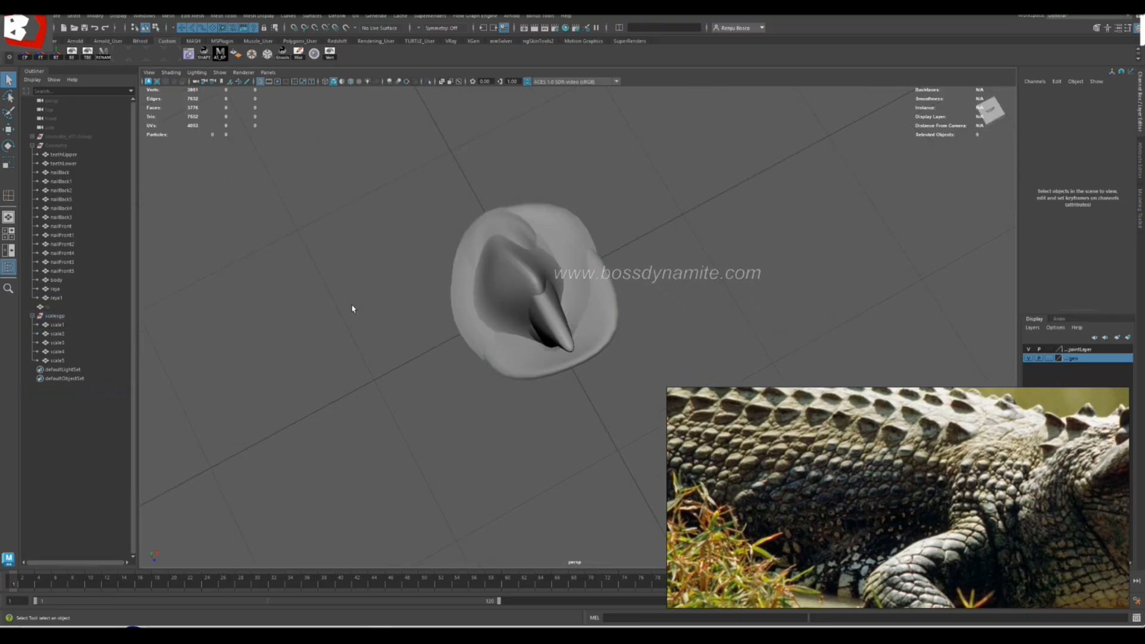
- Try to export the selected scale group as Alembic for the current frame, overwriting scales.abc
left_click(55, 316)
left_click_drag(342, 360, 356, 200, "alt")
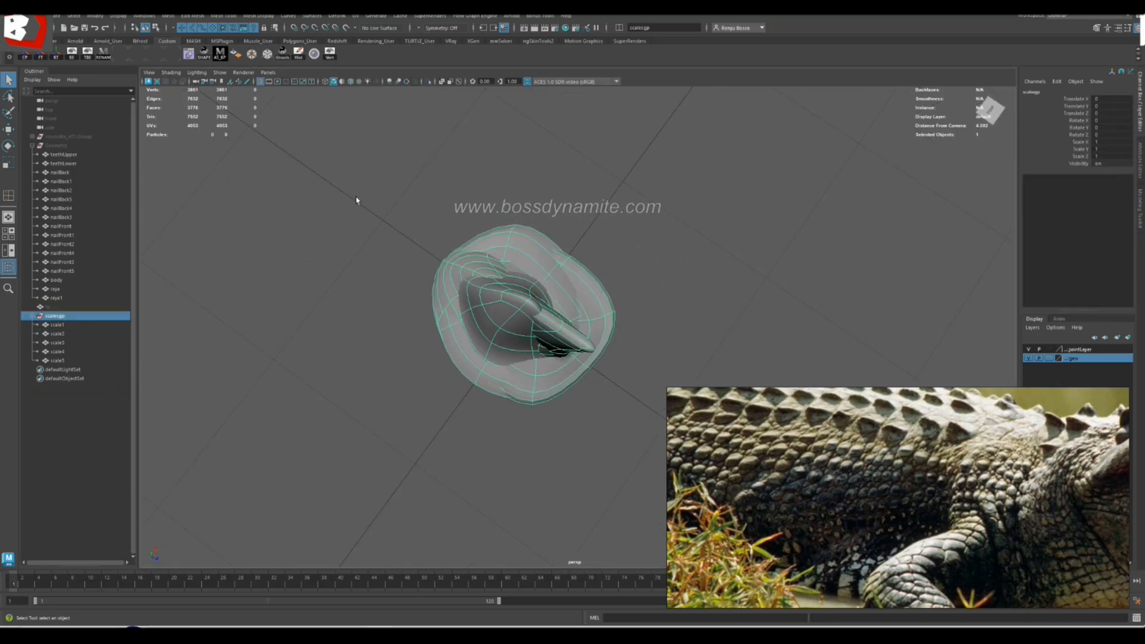
left_click(401, 16)
mouse_move(441, 34)
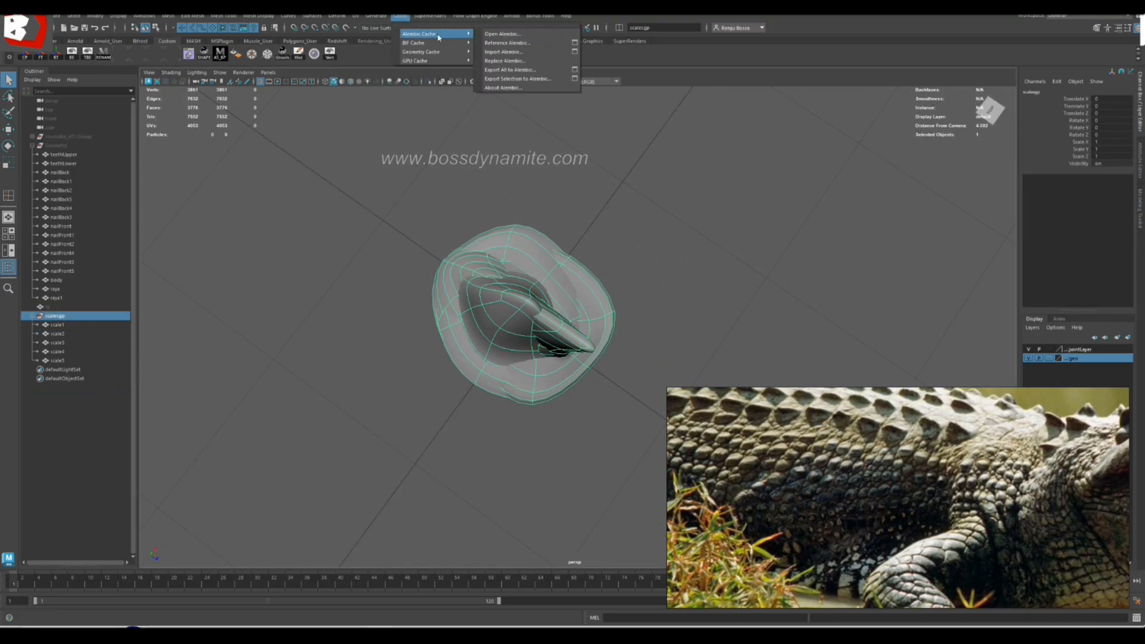
left_click(533, 80)
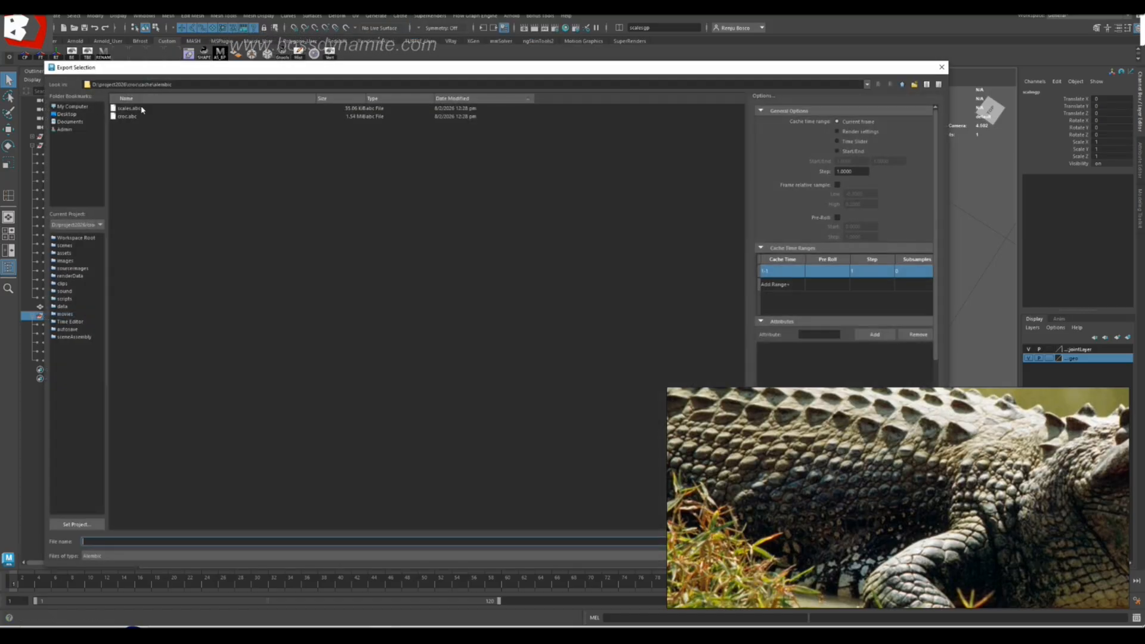
left_click(141, 108)
left_click_drag(660, 435, 994, 451)
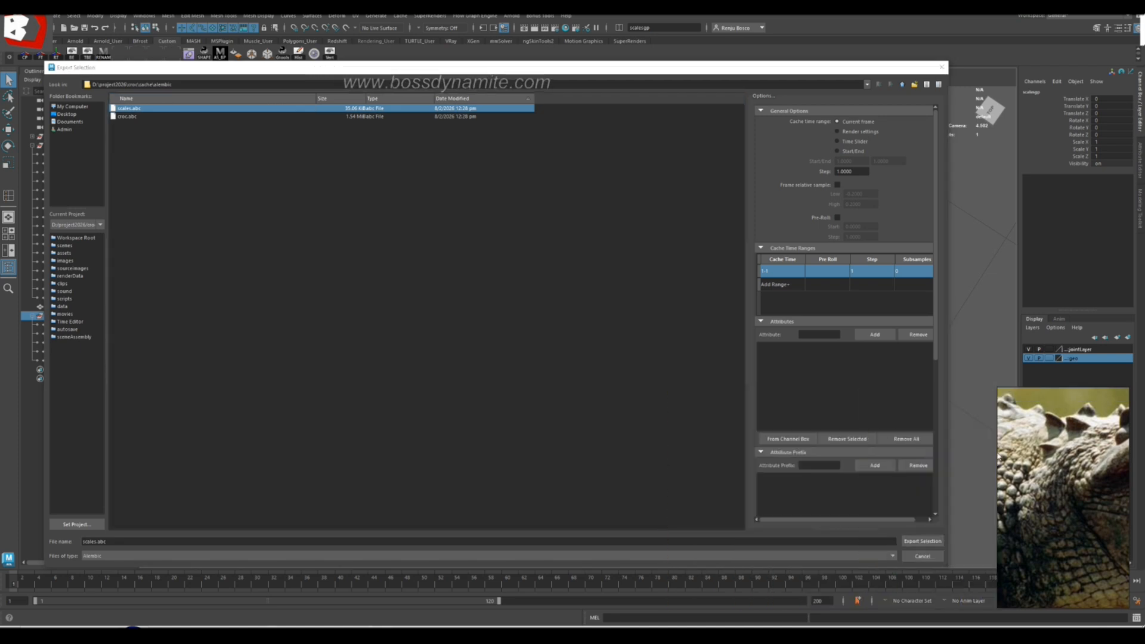
left_click(917, 543)
left_click(477, 326)
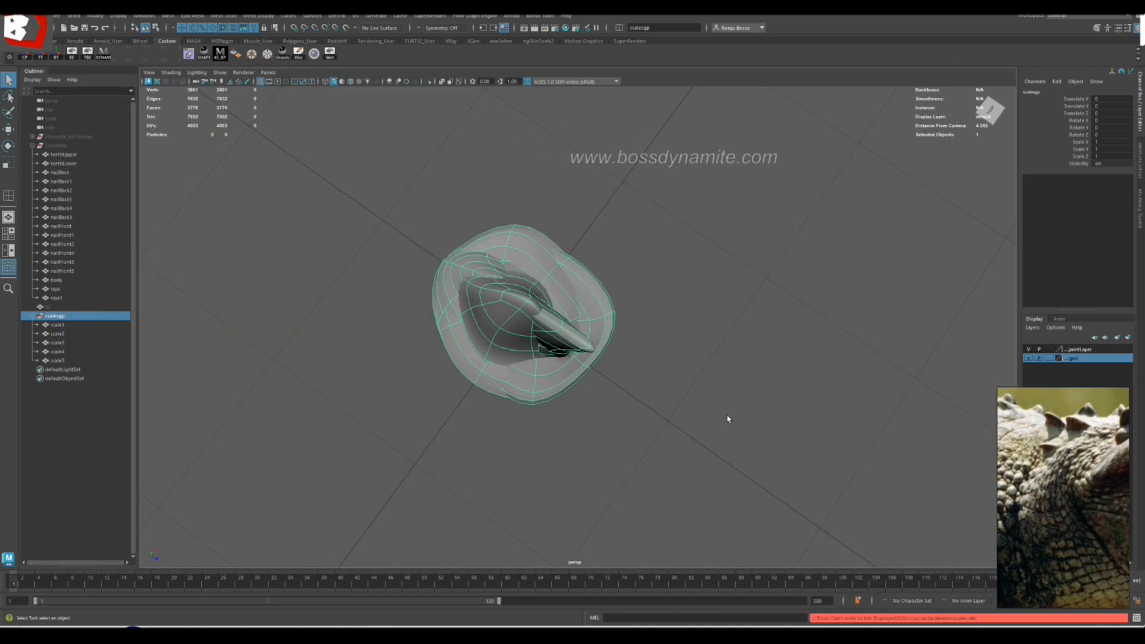
- Turn off the smooth mesh preview for every scale in the scale group
left_click_drag(729, 420, 576, 249, "alt")
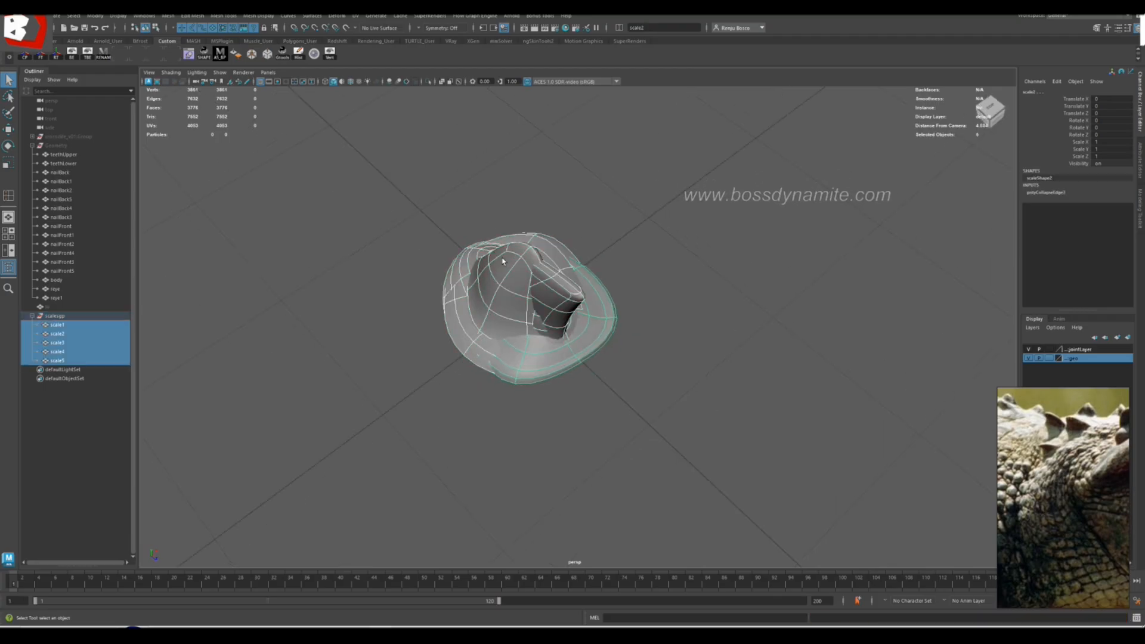
left_click(257, 248)
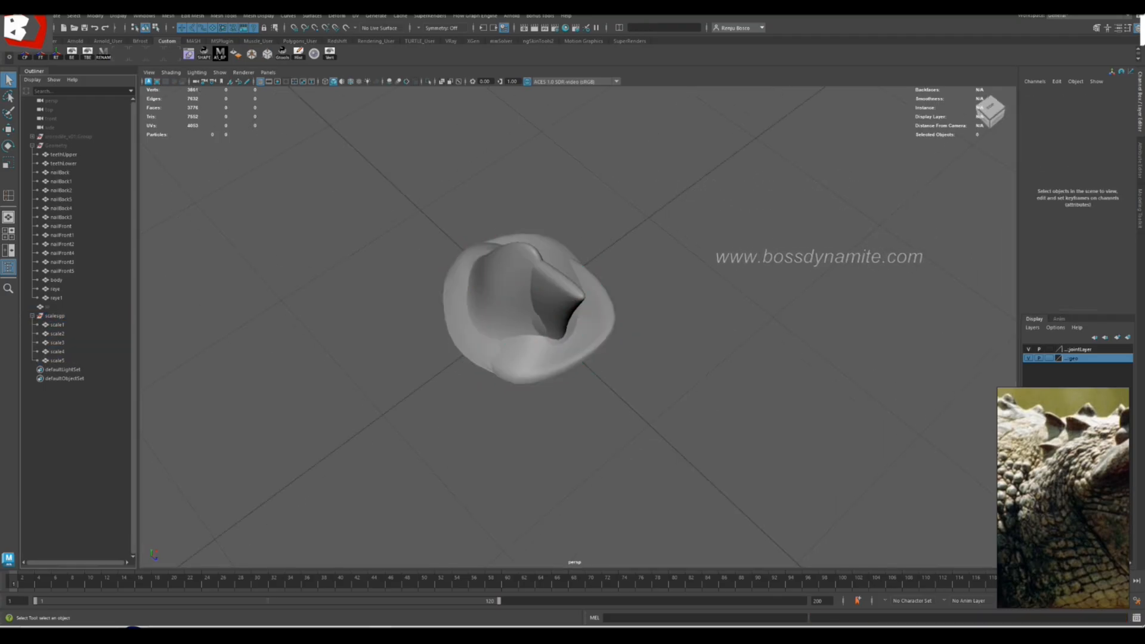
left_click(54, 316)
key("1")
left_click_drag(670, 437, 678, 396, "alt")
scroll(600, 413, "up", 3)
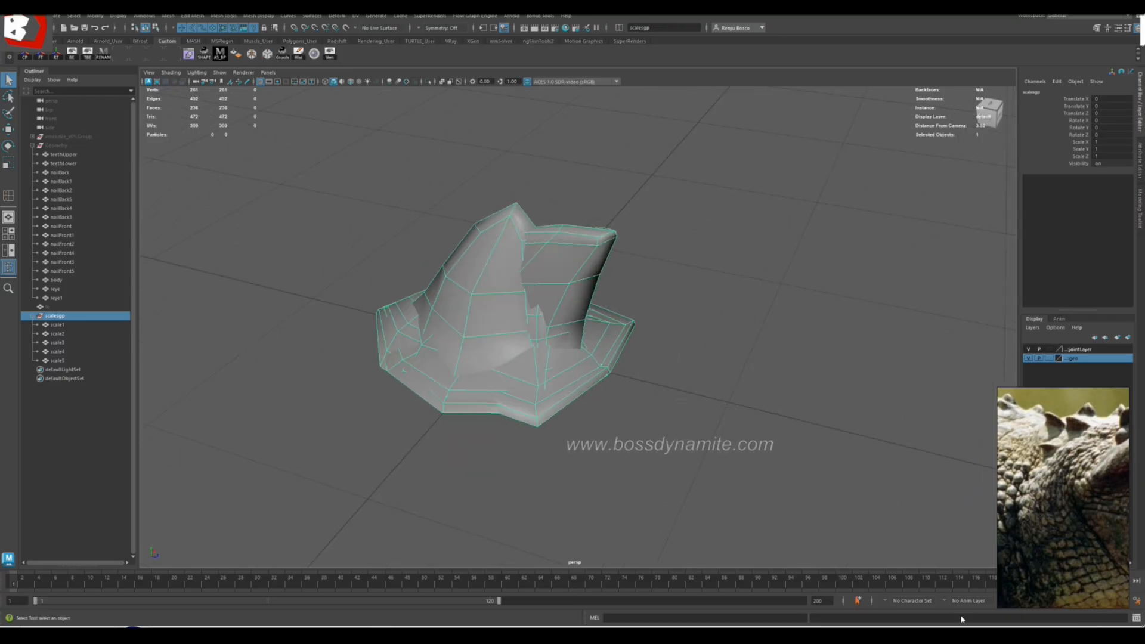
left_click_drag(553, 313, 477, 327, "alt")
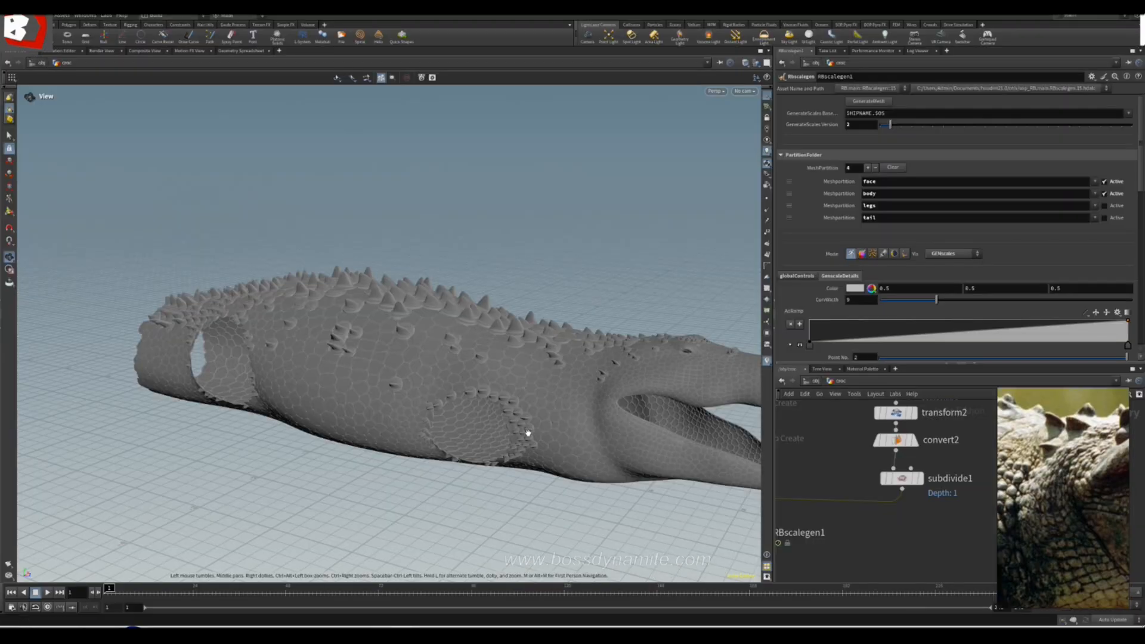
- Switch to Houdini and display the scales Alembic node on its own
left_click_drag(528, 433, 630, 481)
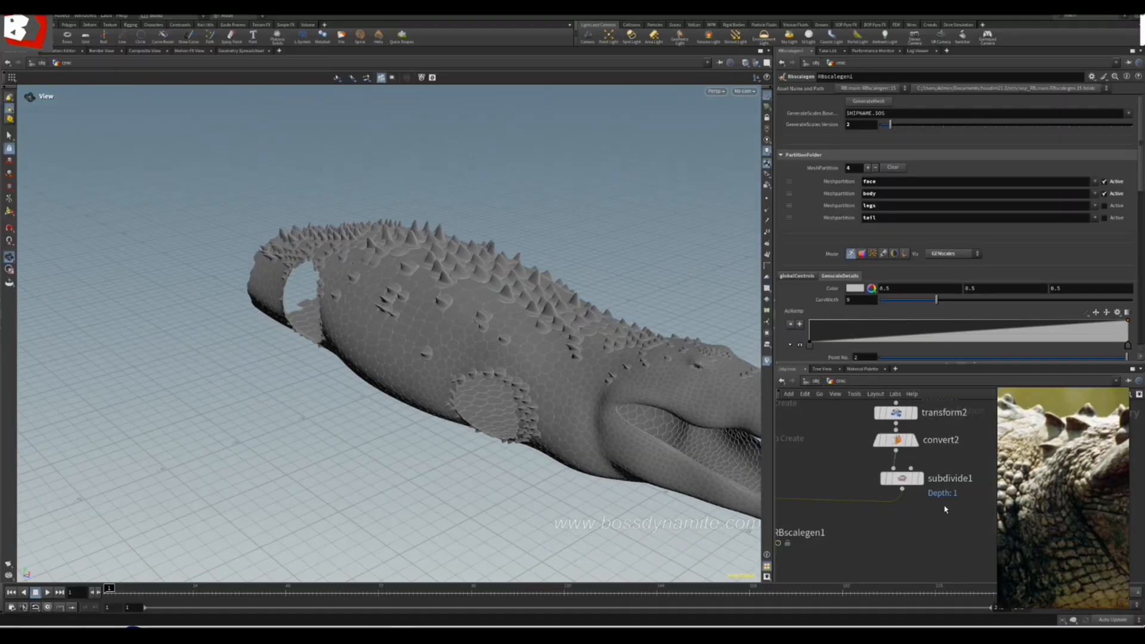
scroll(847, 549, "down", 3)
scroll(908, 441, "up", 5)
left_click(892, 468)
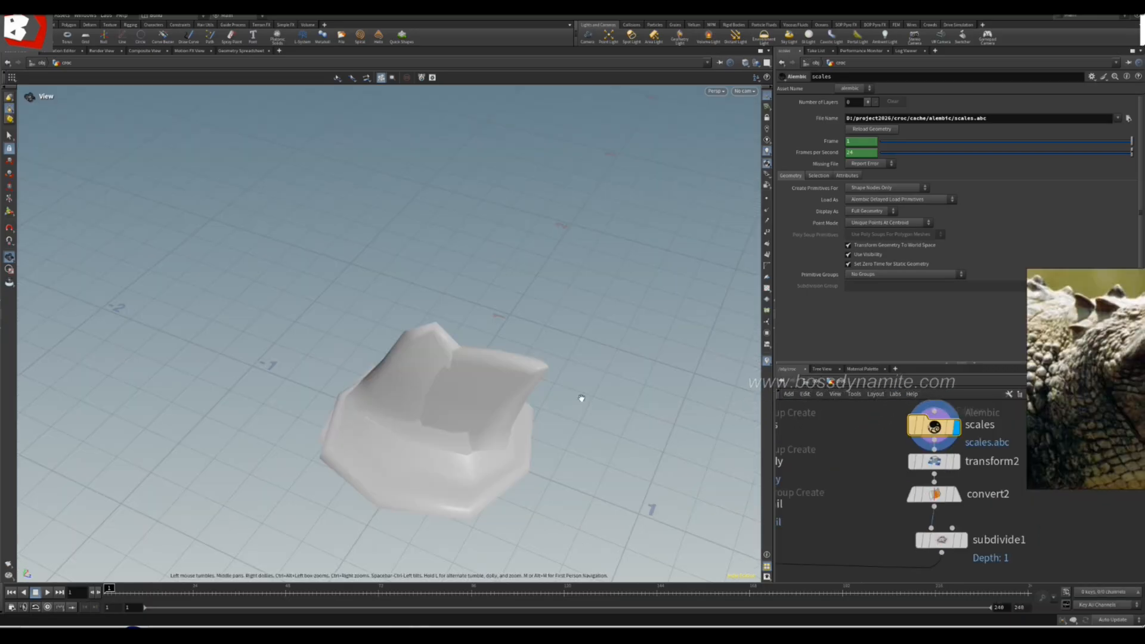
left_click_drag(576, 393, 558, 389)
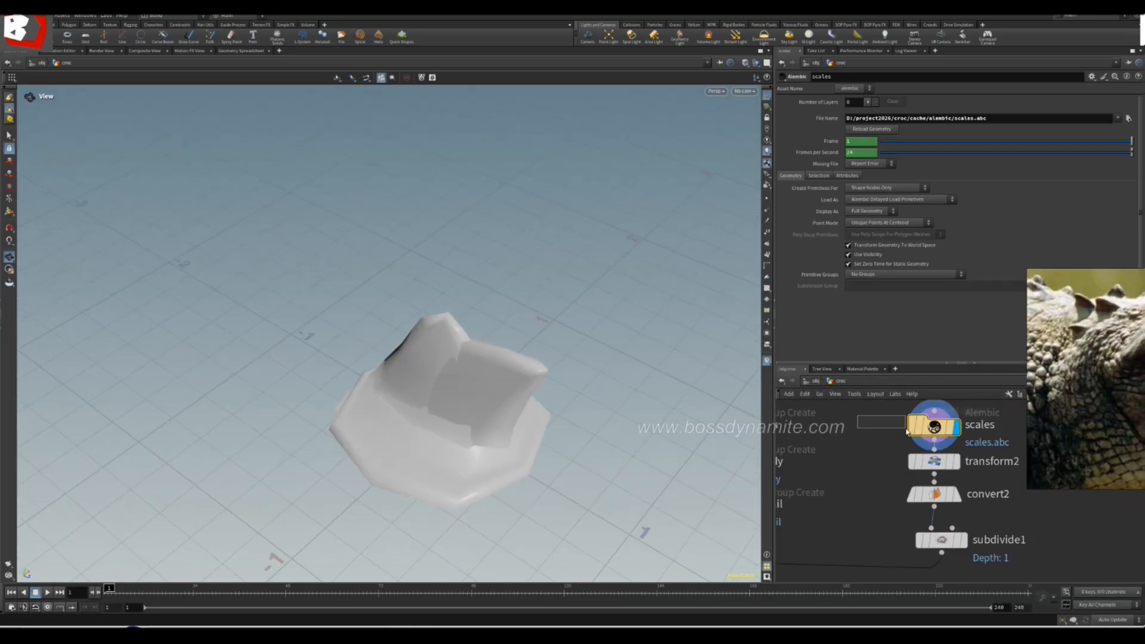
- Try to point the scales Alembic node to scales1.abc
left_click(972, 119)
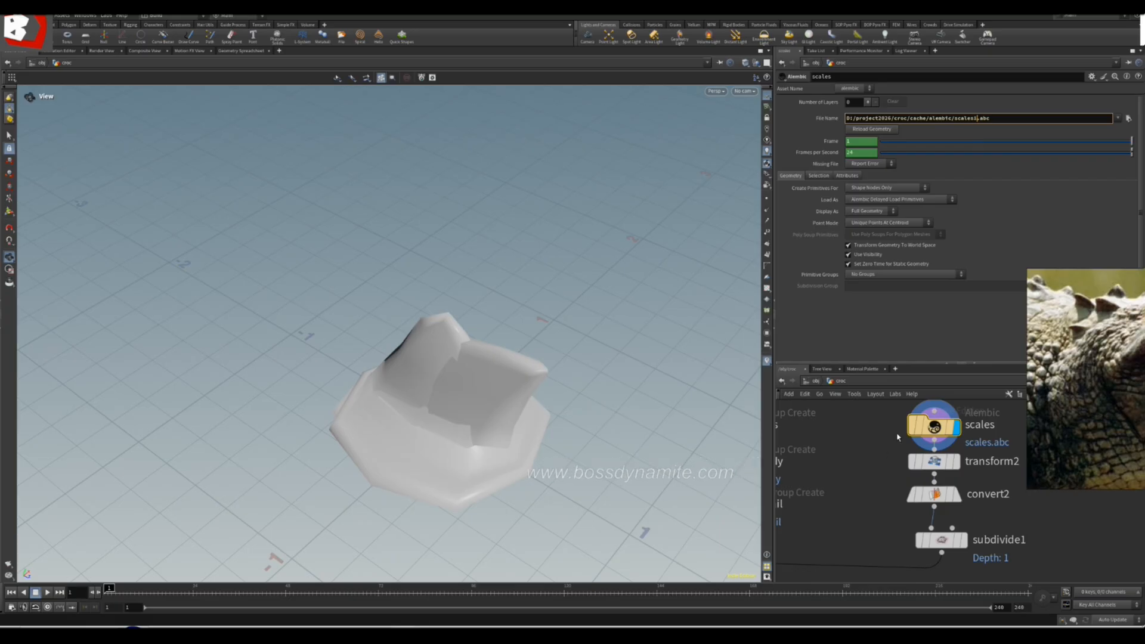
type("1")
key("Return")
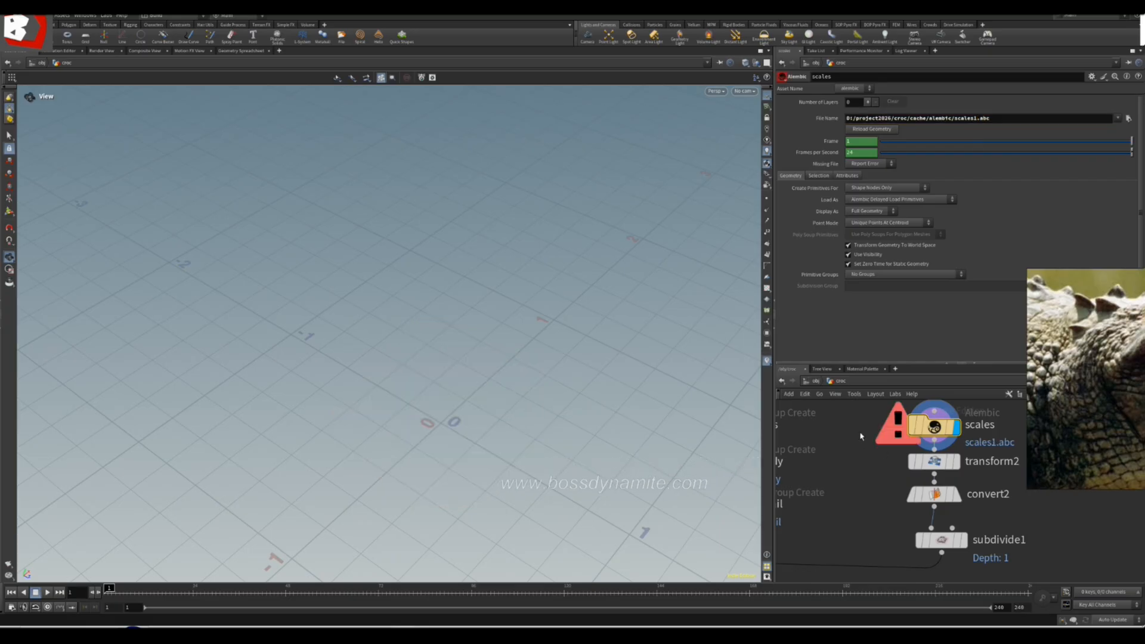
- Load scales_v1.abc from the alembic cache folder into the scales node
left_click(1126, 120)
left_click(697, 222)
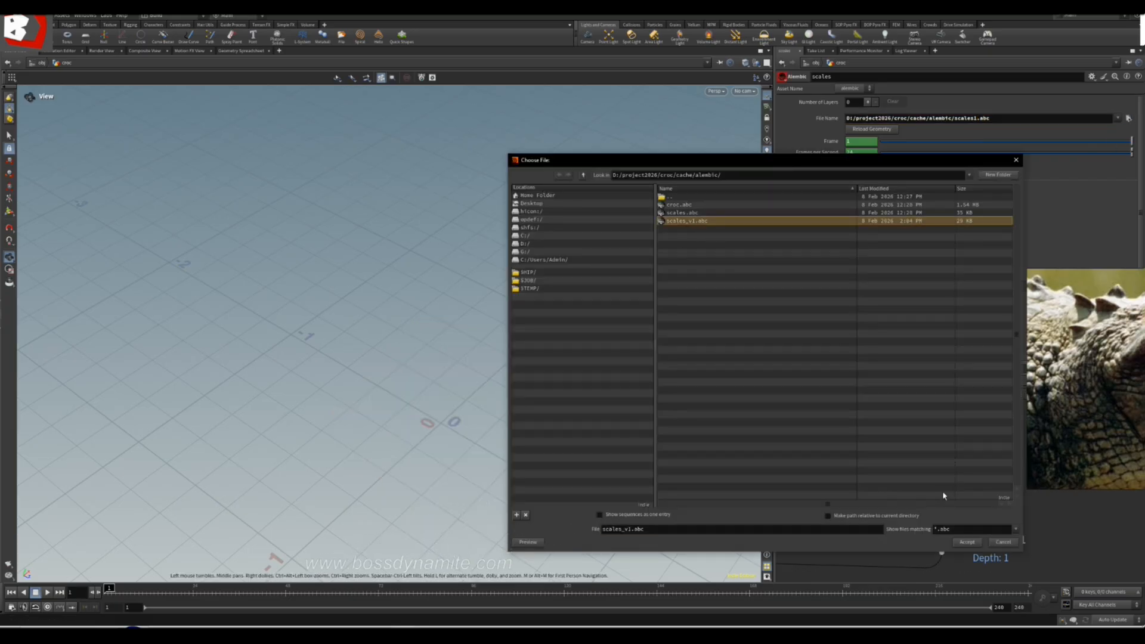
left_click(968, 546)
middle_click_drag(1004, 501, 939, 457)
- Display the transform2 and subdivide1 outputs and examine the rotated, subdivided source scales
left_click(913, 439)
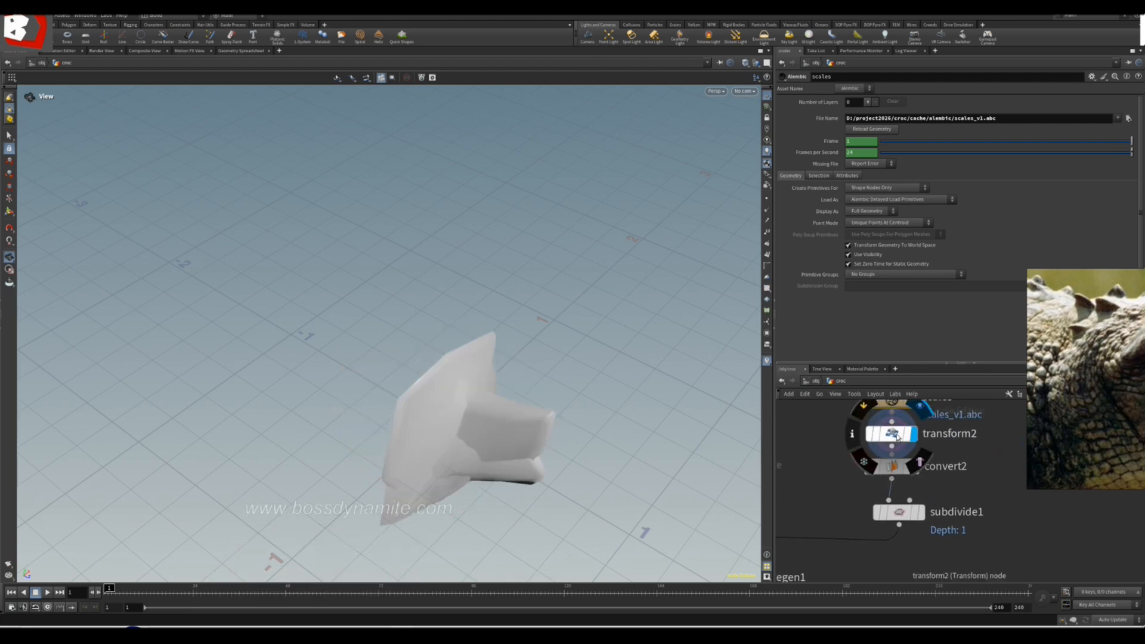
left_click(898, 437)
left_click(923, 515)
left_click(898, 512)
left_click_drag(685, 478, 444, 314)
middle_click_drag(537, 495, 501, 325)
left_click_drag(501, 325, 603, 334)
scroll(1048, 530, "down", 5)
scroll(970, 553, "up", 3)
- Display RBscalegen1 and regenerate the crocodile's scale mesh from the new source scales
middle_click_drag(918, 565, 888, 578)
left_click_drag(900, 538, 891, 539)
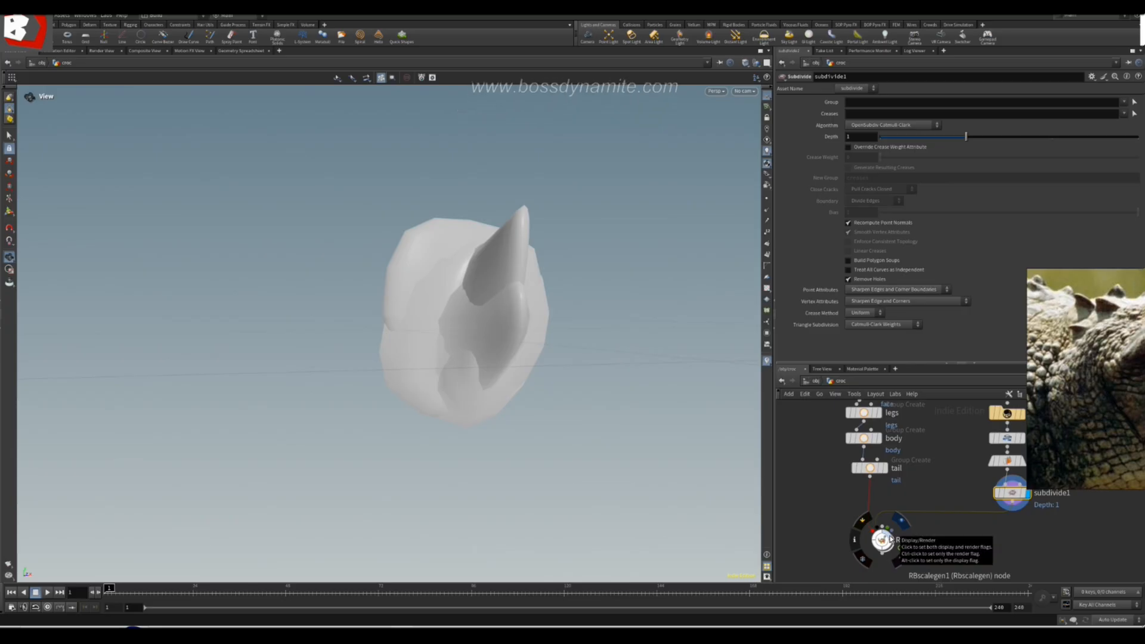
left_click(902, 522)
left_click(883, 540)
left_click_drag(310, 317, 524, 378)
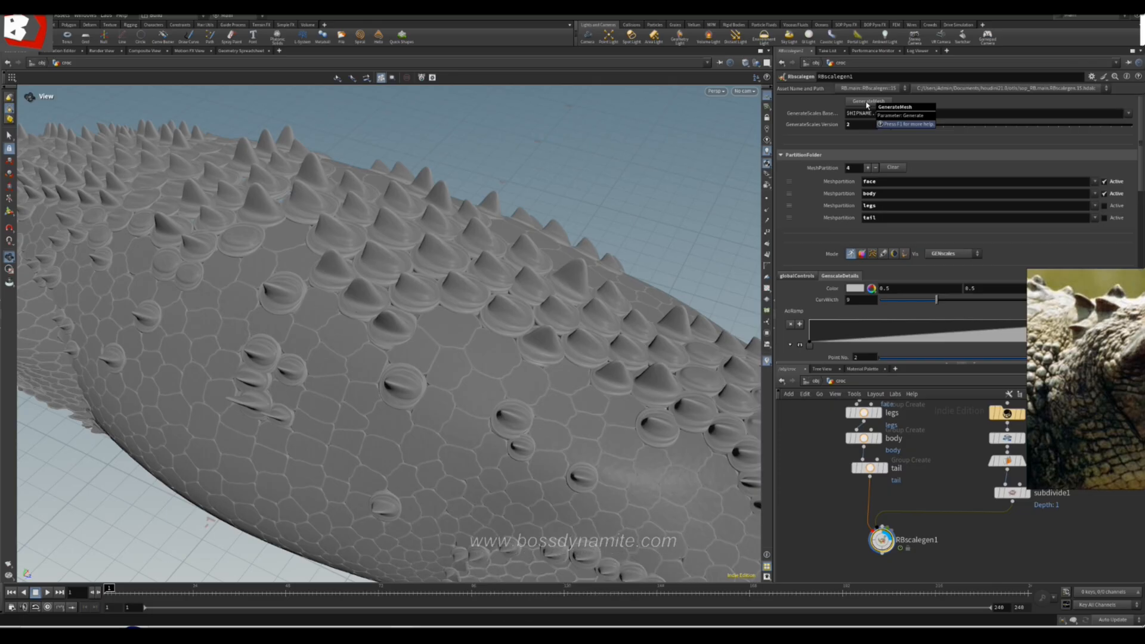
left_click(867, 102)
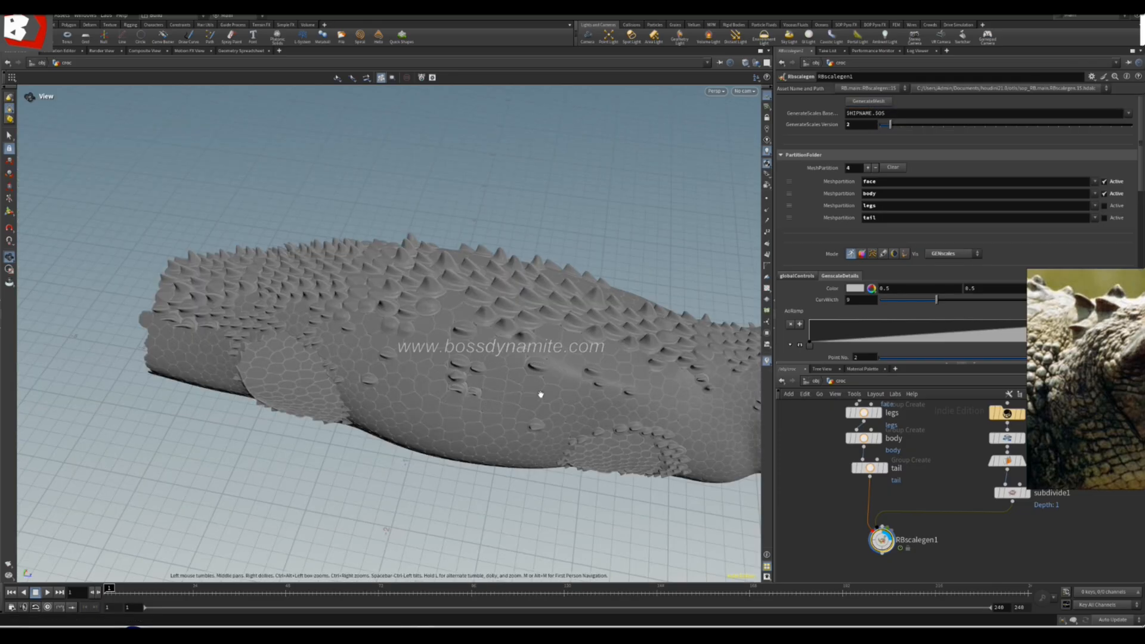
left_click_drag(541, 395, 515, 412)
mouse_move(322, 293)
left_mouse_down()
mouse_move(399, 404)
mouse_move(399, 434)
mouse_move(501, 409)
mouse_move(516, 343)
mouse_move(314, 307)
left_mouse_up()
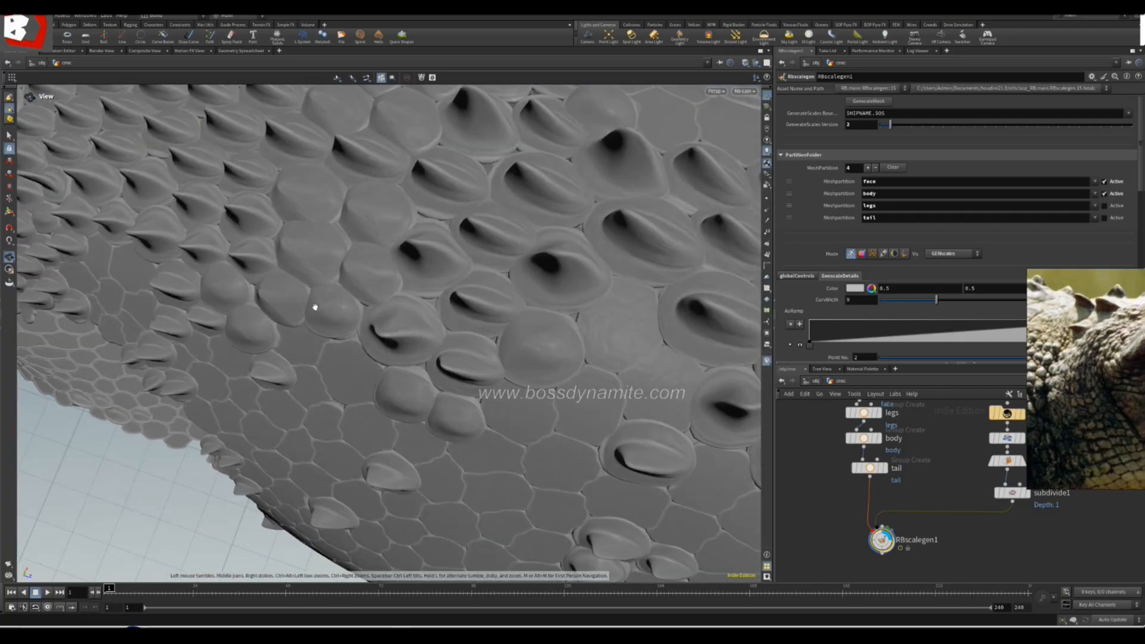
- Check the subdivide1 output and return the display to RBscalegen1
scroll(946, 541, "down", 2)
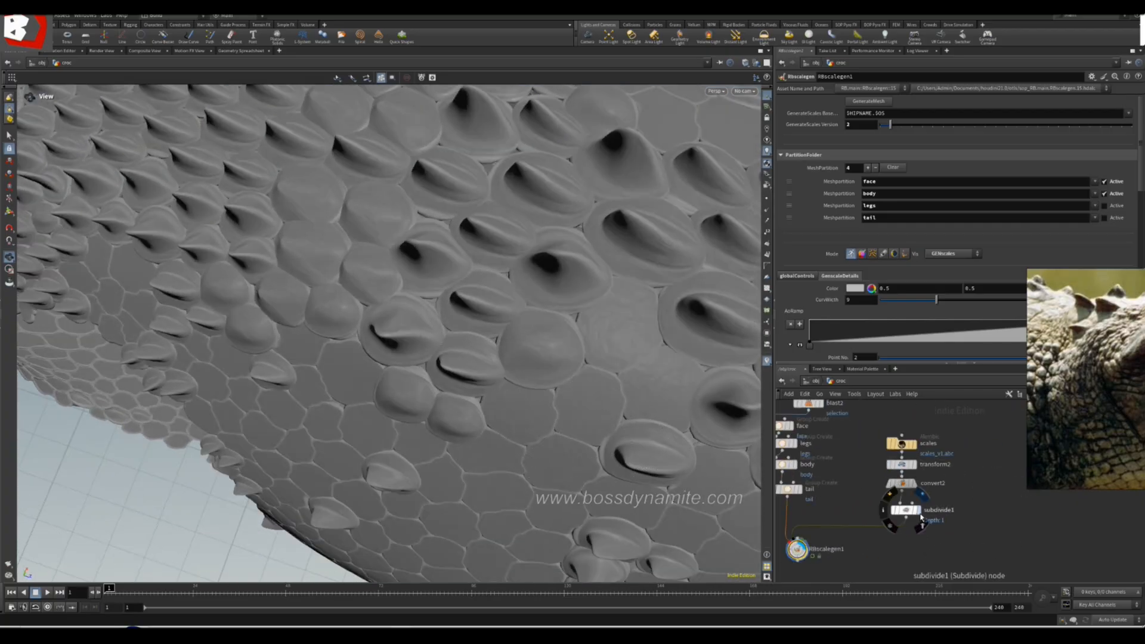
left_click(919, 511)
left_click(905, 510)
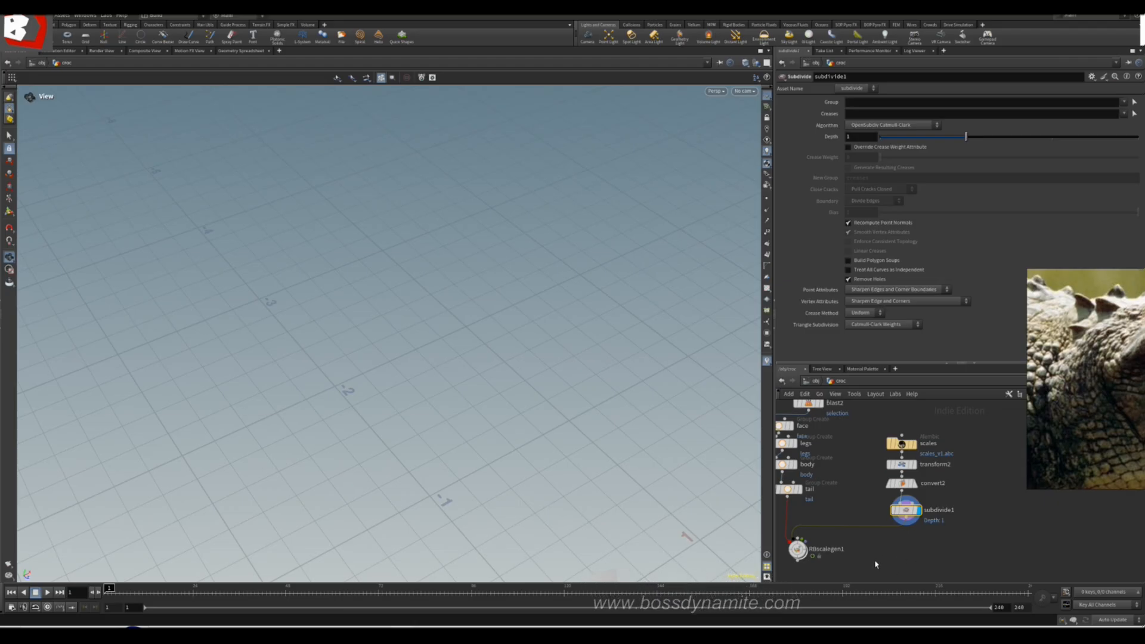
left_click(799, 546)
left_click(798, 549)
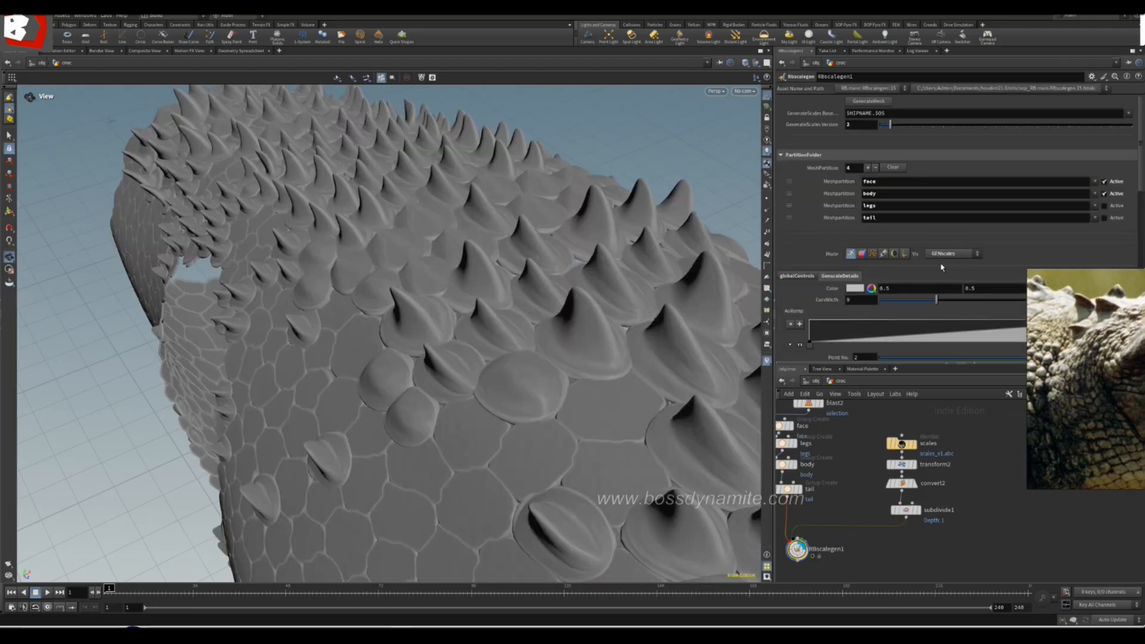
- Switch the visualization to TemplateScales and examine the source scale shapes from several angles
left_click(967, 256)
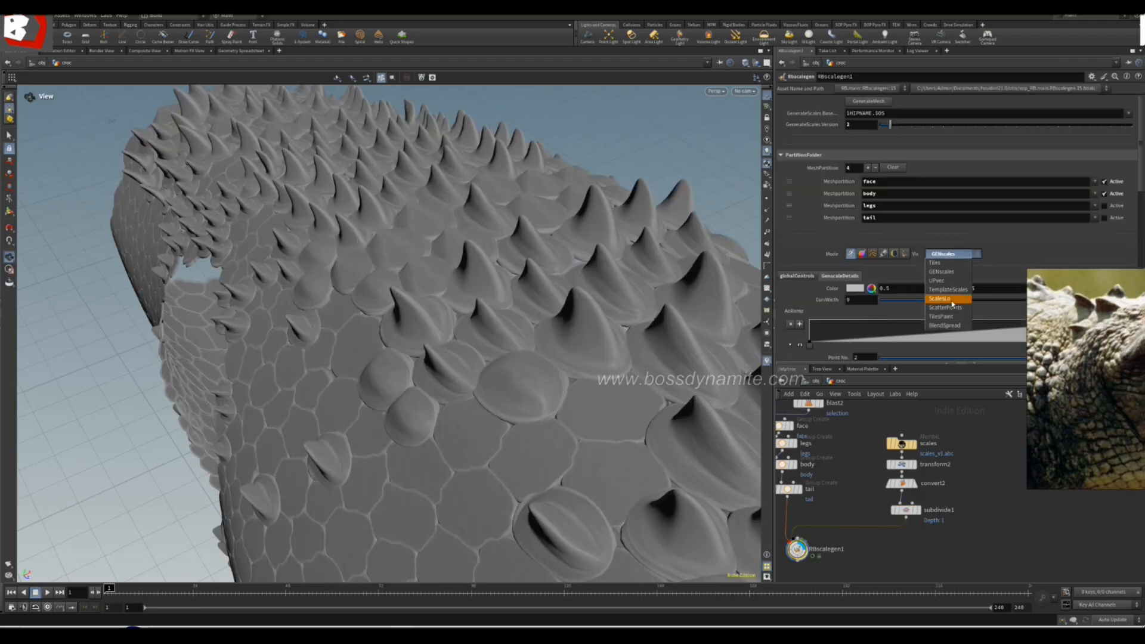
left_click(948, 290)
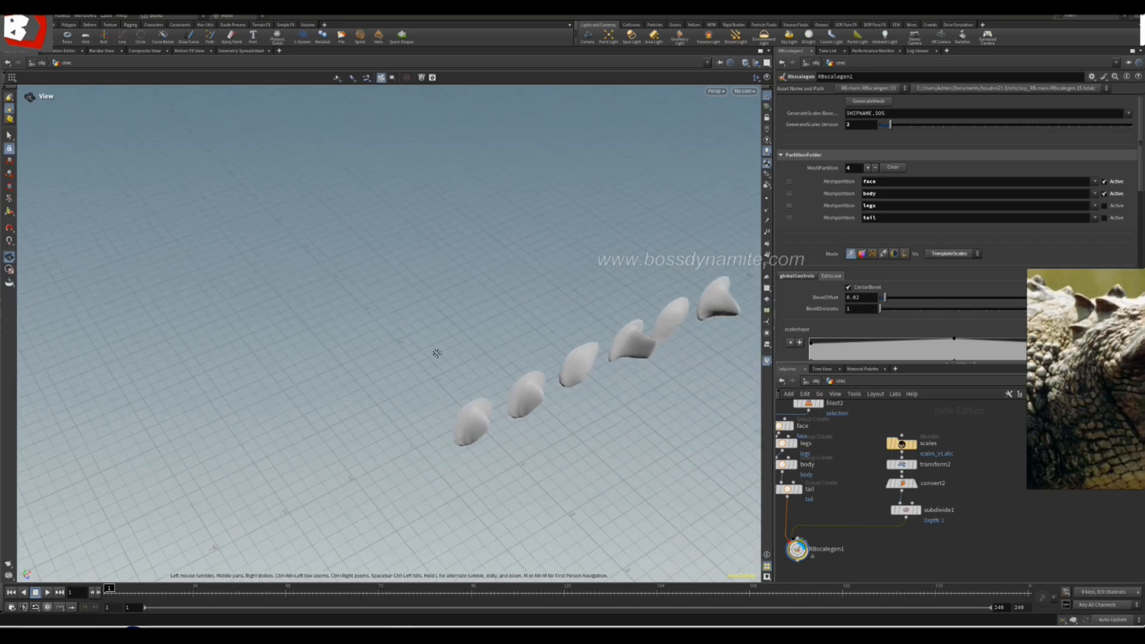
left_click_drag(353, 267, 340, 355)
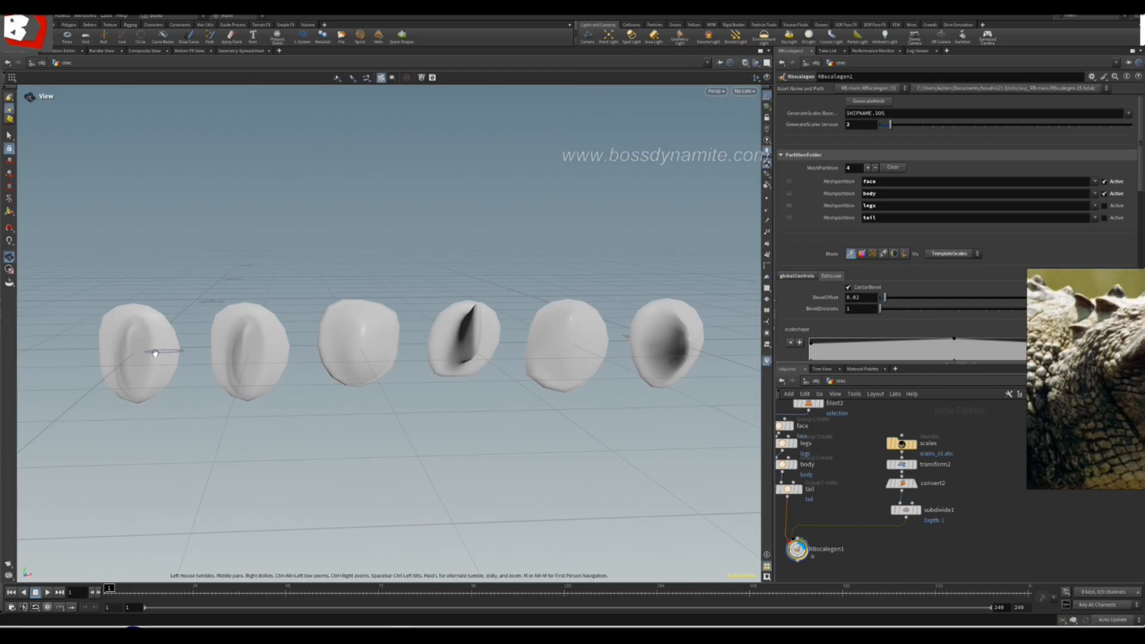
left_click_drag(581, 336, 618, 334)
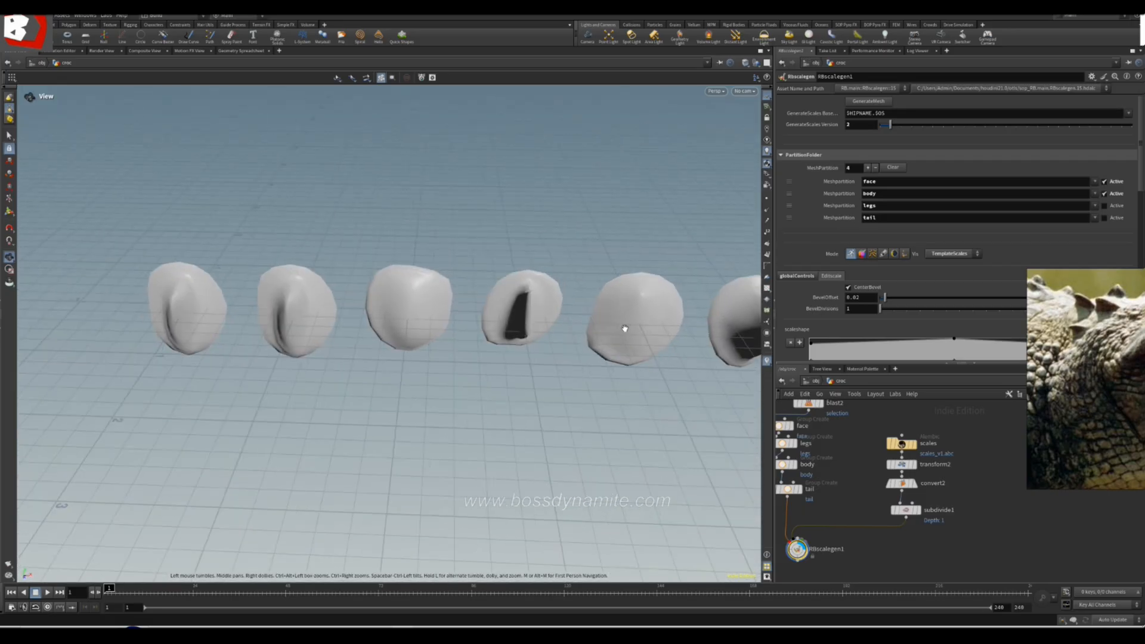
left_click_drag(384, 315, 435, 325)
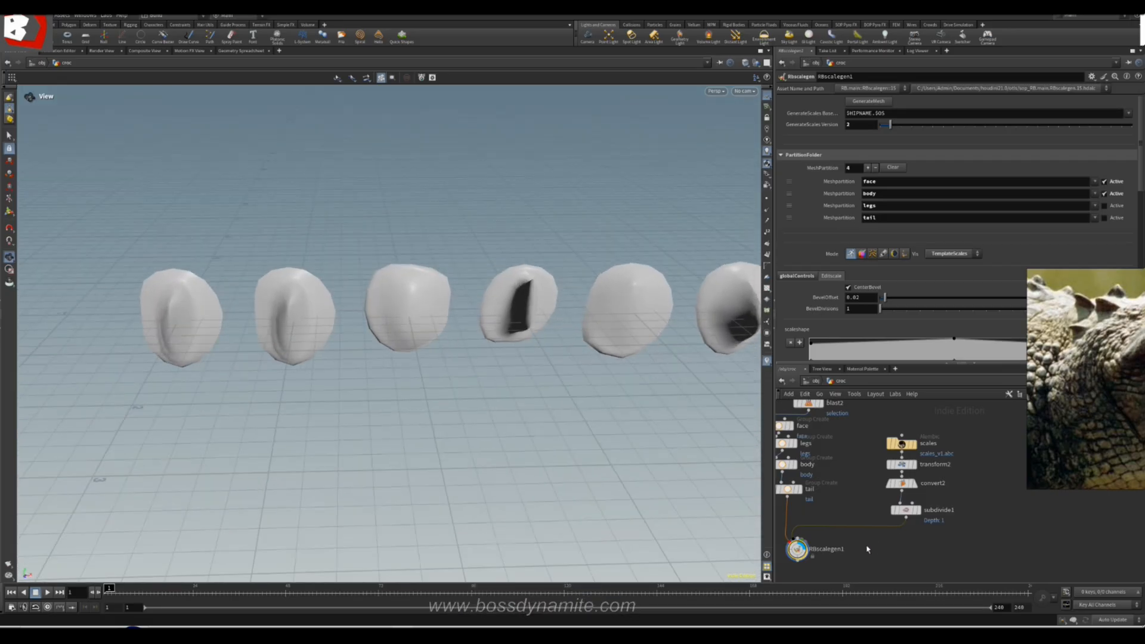
- Switch RBscalegen1 to its ID curve mode and activate the DrawIDCurve tool on the crocodile
middle_click_drag(867, 547, 983, 534)
left_click(884, 253)
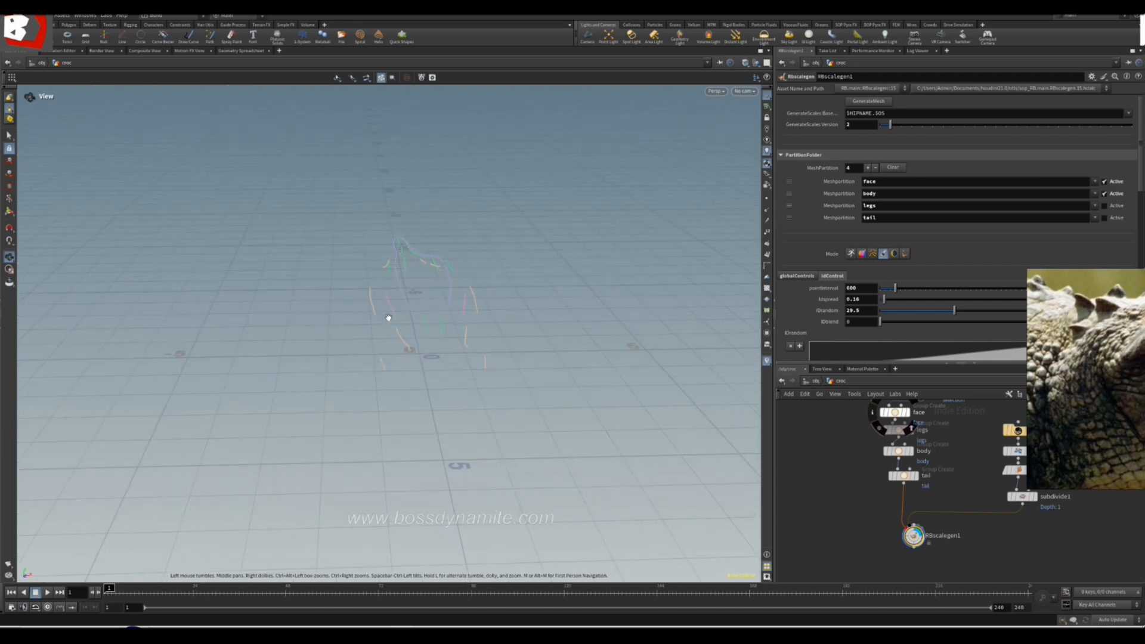
left_click_drag(358, 325, 384, 318)
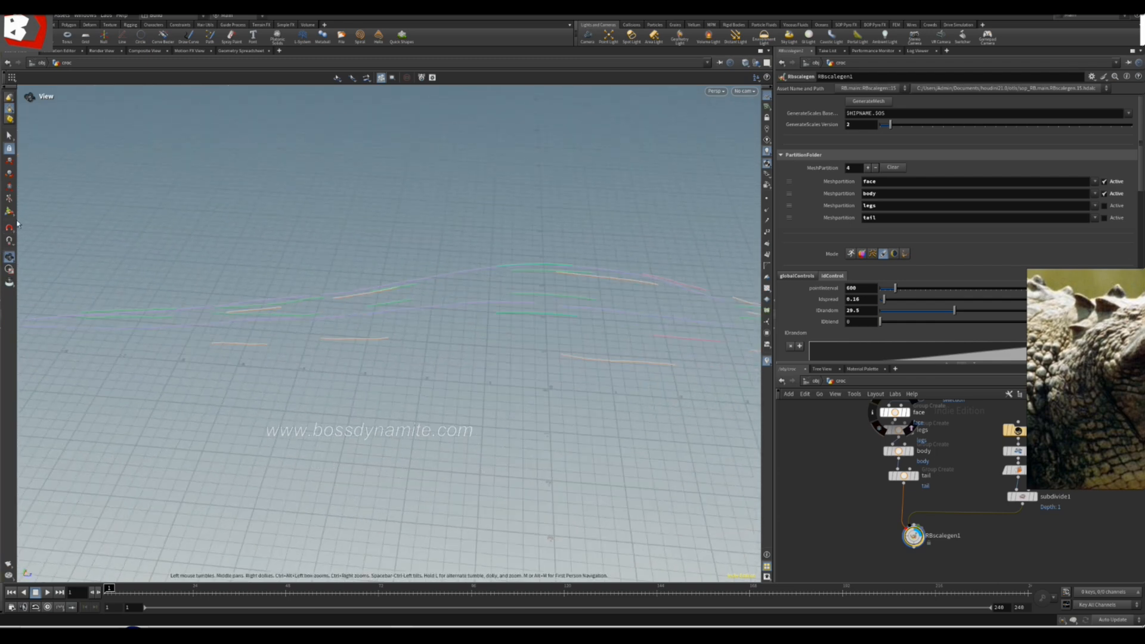
left_click(9, 211)
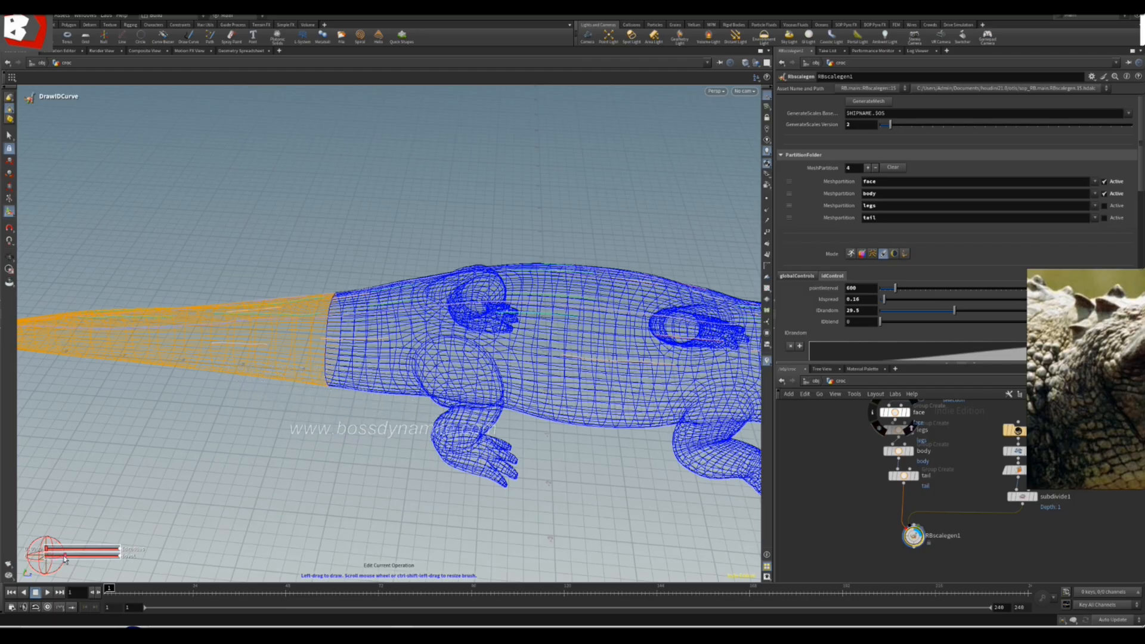
- Apply setid to the ID curve on the flank between the tail base and the hind leg
left_click_drag(382, 431, 334, 421, "alt")
right_click_drag(334, 421, 381, 389, "alt")
left_click_drag(380, 389, 416, 379, "alt")
middle_click_drag(589, 367, 406, 352, "alt")
right_click_drag(405, 352, 611, 337, "alt")
left_click_drag(610, 338, 456, 352, "alt")
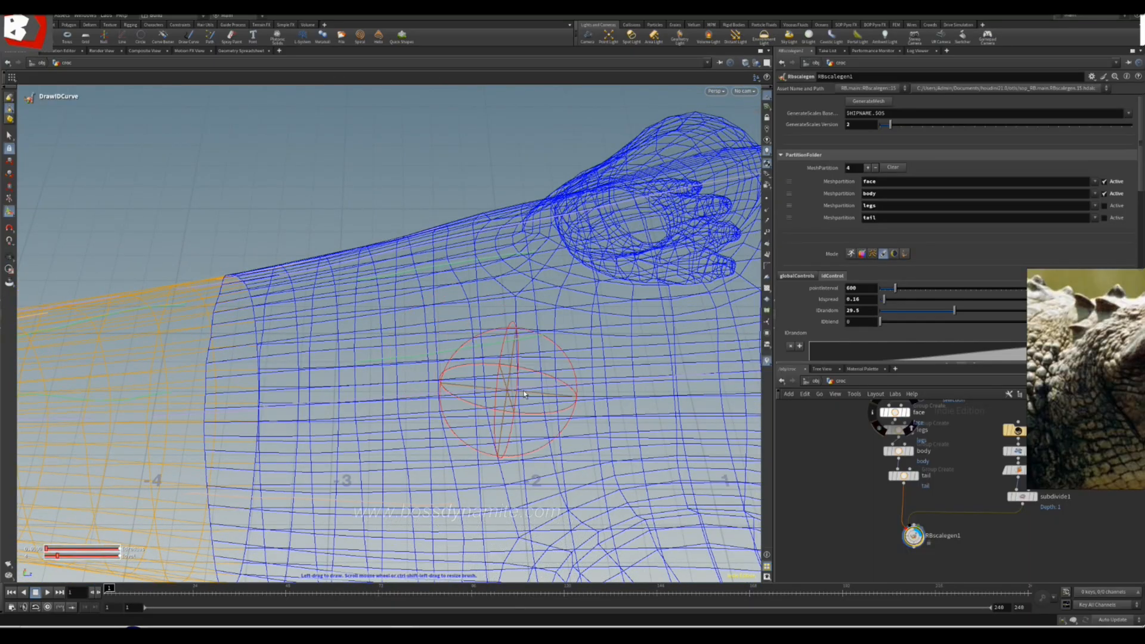
left_click_drag(517, 383, 366, 349, "alt")
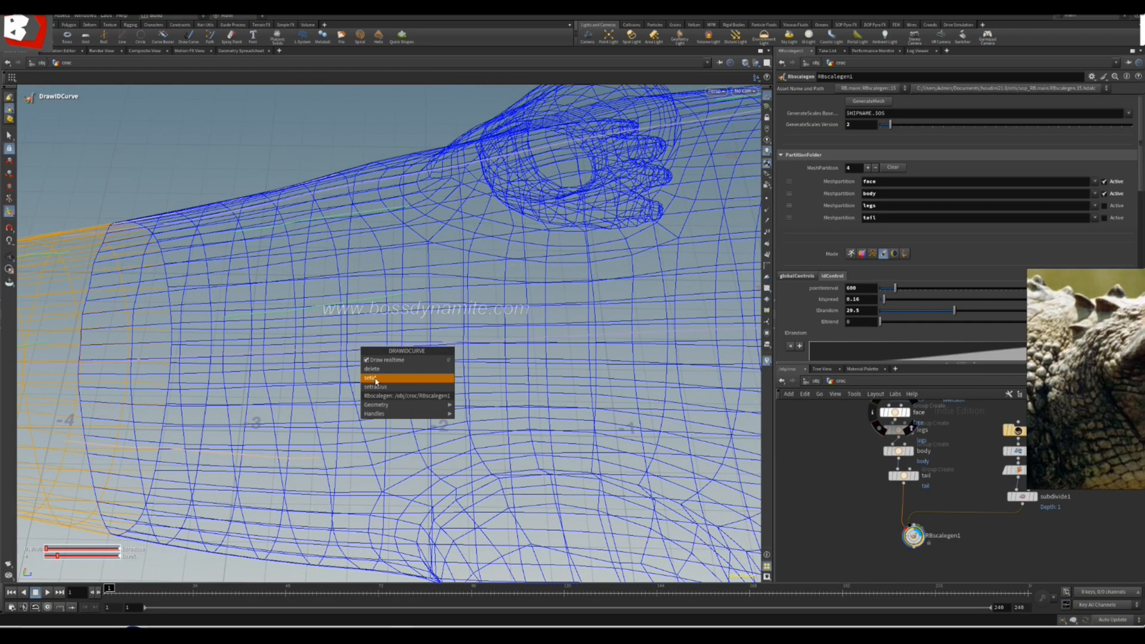
right_click_drag(608, 391, 526, 312, "alt")
left_click_drag(526, 311, 405, 322, "alt")
right_click_drag(405, 322, 565, 325, "alt")
left_click_drag(565, 324, 601, 373, "alt")
scroll(483, 309, "up", 6)
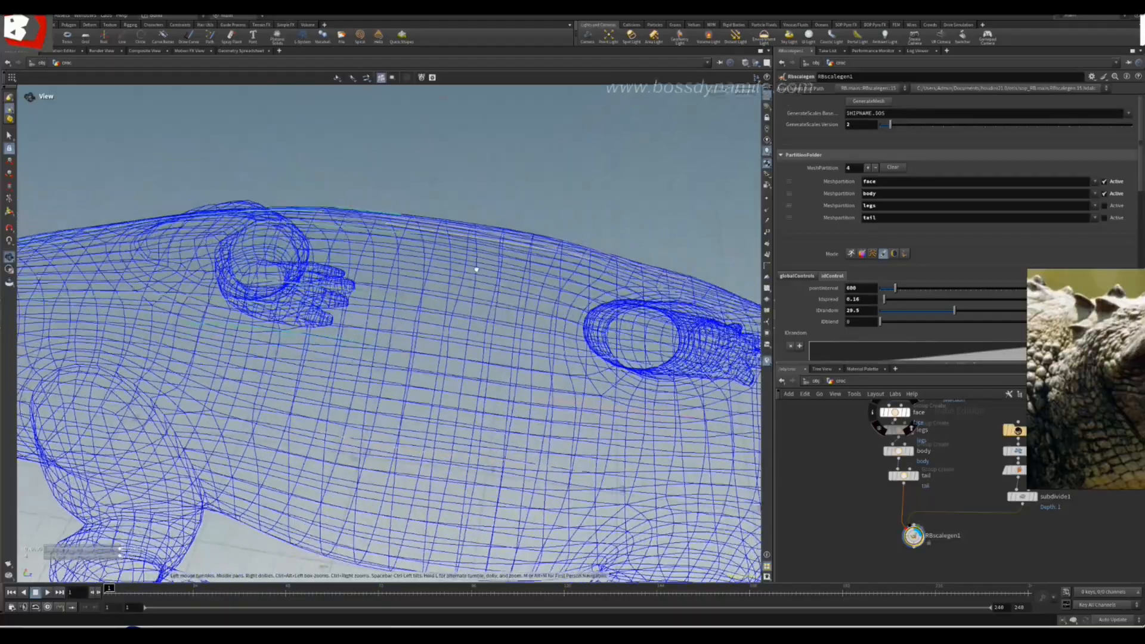
- Apply setid to the ID curve running along the neck from the front leg towards the jaw corner
key("Return")
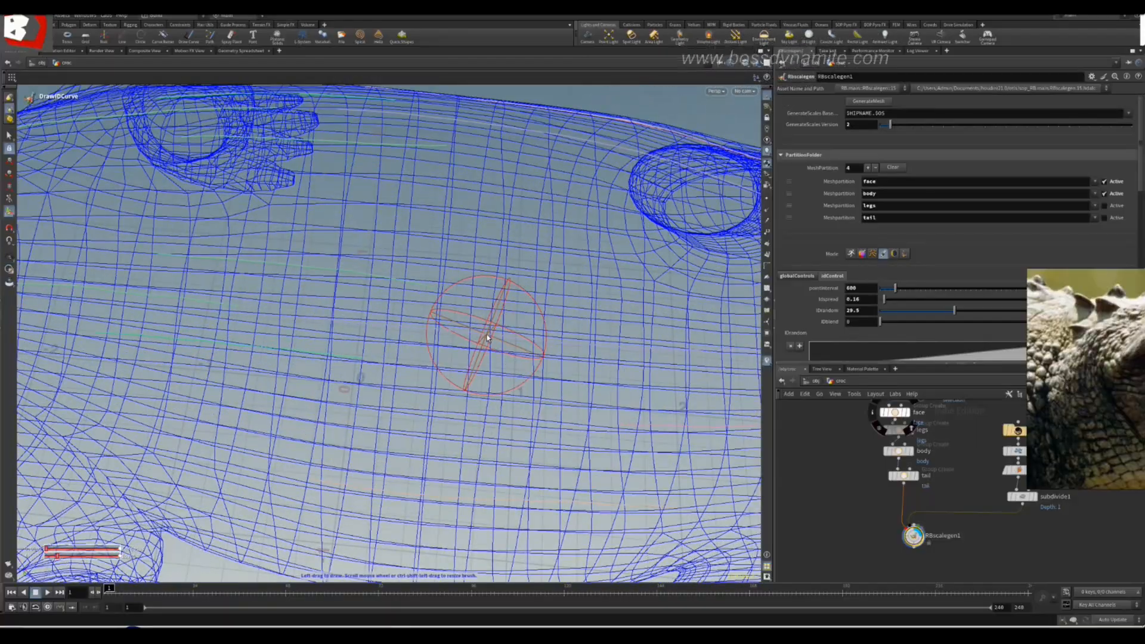
right_click_drag(511, 373, 24, 264, "alt")
mouse_move(489, 350)
left_mouse_down("alt")
mouse_move(489, 299)
mouse_move(507, 319)
mouse_move(504, 340)
mouse_move(281, 353)
mouse_move(478, 305)
mouse_move(557, 353)
mouse_move(383, 281)
mouse_move(294, 315)
mouse_move(549, 258)
mouse_move(598, 307)
mouse_move(320, 308)
mouse_move(478, 284)
mouse_move(480, 328)
mouse_move(379, 273)
mouse_move(568, 241)
mouse_move(524, 248)
mouse_move(557, 238)
left_mouse_up("alt")
key("Return")
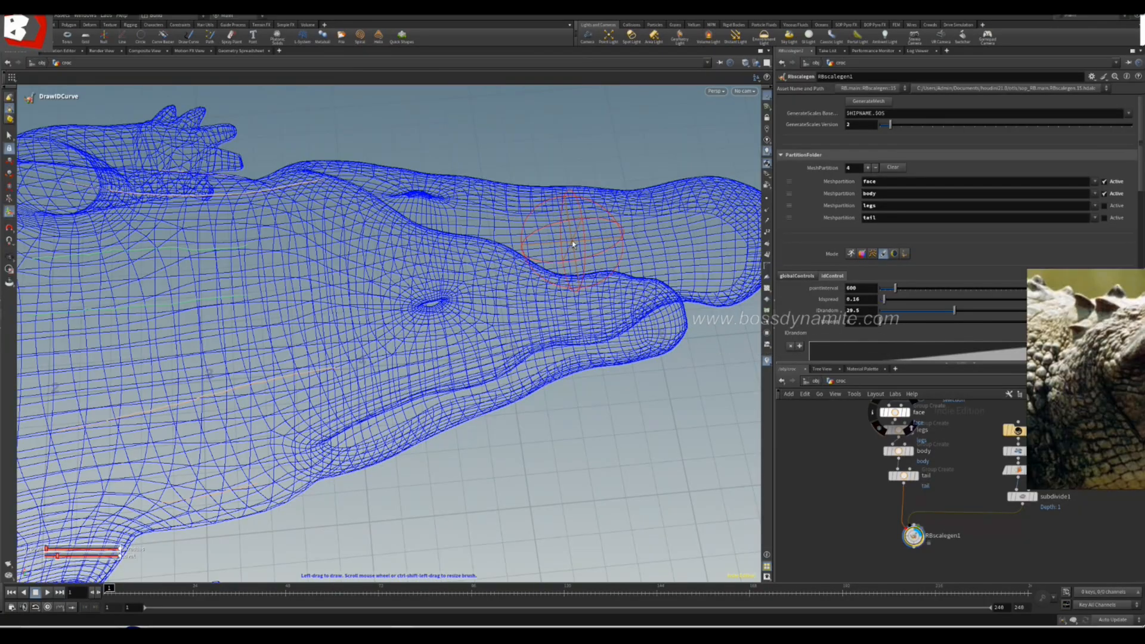
key("Escape")
left_click_drag(393, 293, 487, 230)
mouse_move(421, 255)
left_mouse_down()
mouse_move(422, 273)
mouse_move(412, 246)
mouse_move(486, 296)
mouse_move(435, 305)
mouse_move(545, 302)
mouse_move(479, 301)
left_mouse_up()
key("Return")
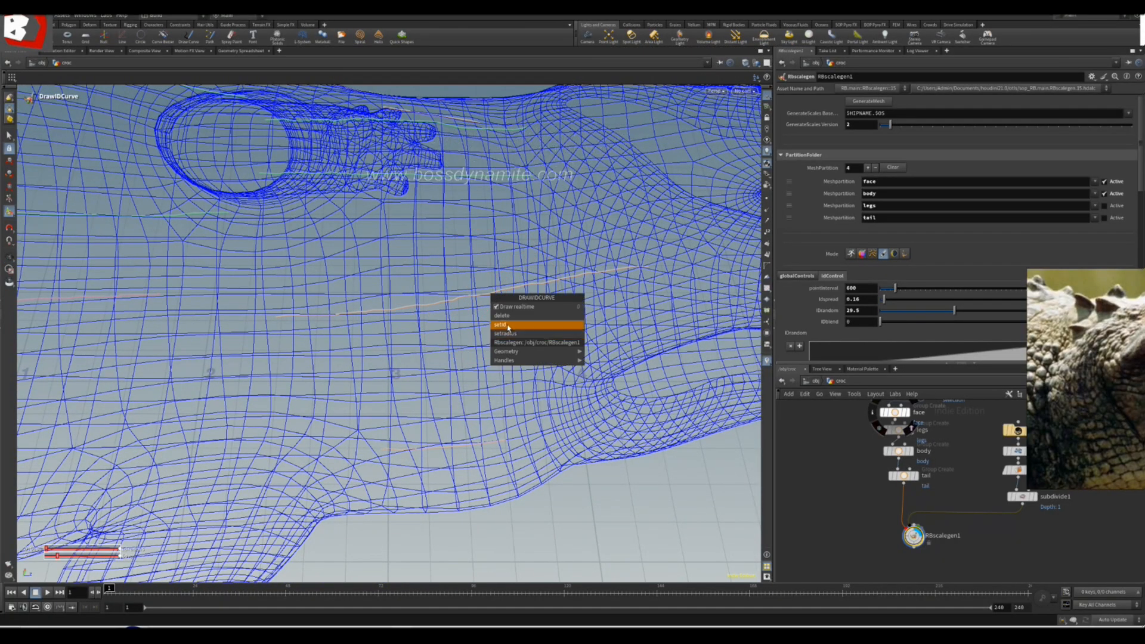
left_click(508, 327)
key("Escape")
- Use setid again on the curve at the side of the neck beside the front foot
right_click_drag(603, 334, 486, 314)
left_click_drag(486, 314, 460, 315)
mouse_move(459, 315)
right_mouse_down()
mouse_move(517, 314)
mouse_move(504, 352)
mouse_move(471, 332)
right_mouse_up()
key("Return")
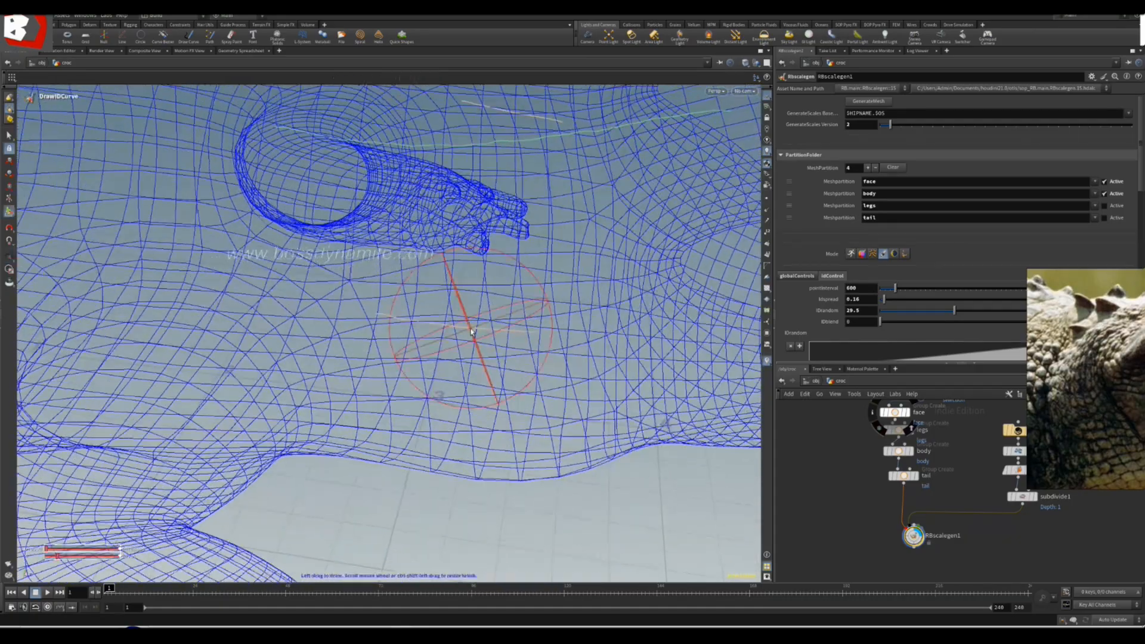
right_click(471, 333)
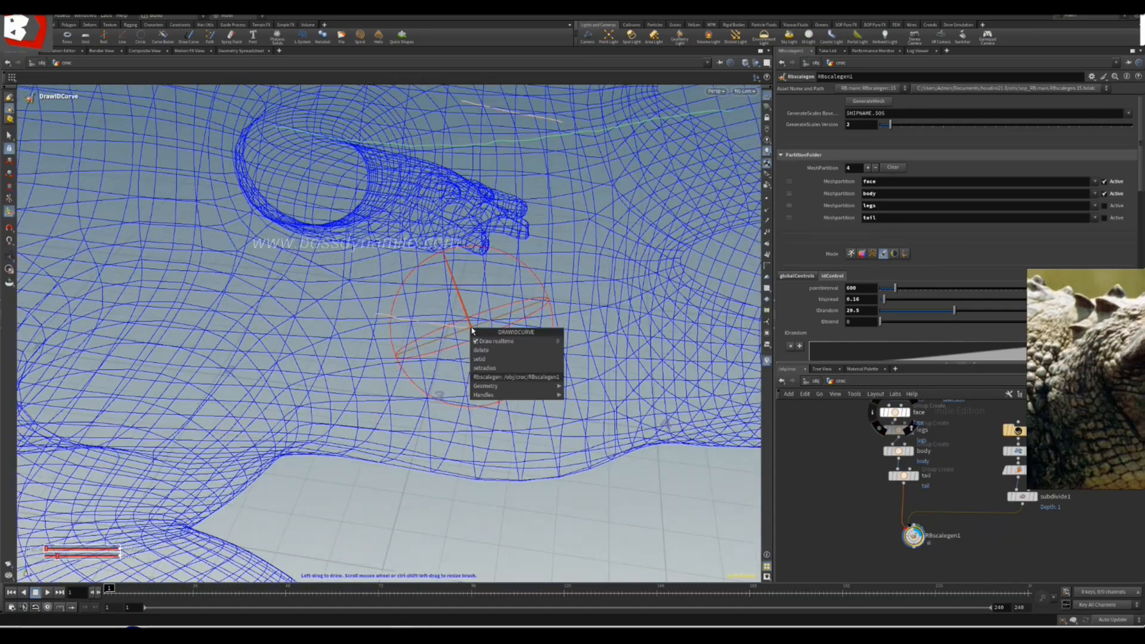
left_click(492, 361)
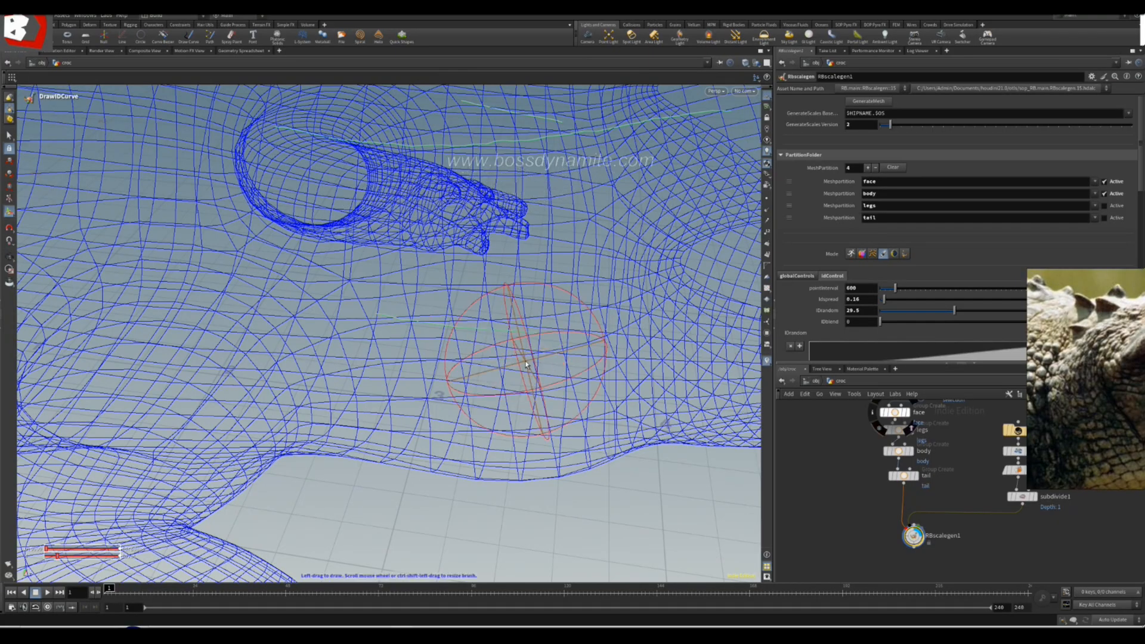
scroll(1038, 531, "down", 4)
scroll(1036, 530, "up", 4)
middle_click_drag(1037, 507, 983, 513)
scroll(982, 513, "up", 2)
middle_click_drag(902, 553, 986, 517)
scroll(901, 525, "up", 2)
scroll(958, 514, "down", 4)
scroll(878, 531, "up", 3)
- Leave ID curve drawing, show the ScalesLo visualization and examine the colour-coded scales across the body
key("Escape")
right_click_drag(445, 378, 200, 323)
left_click_drag(200, 323, 550, 413)
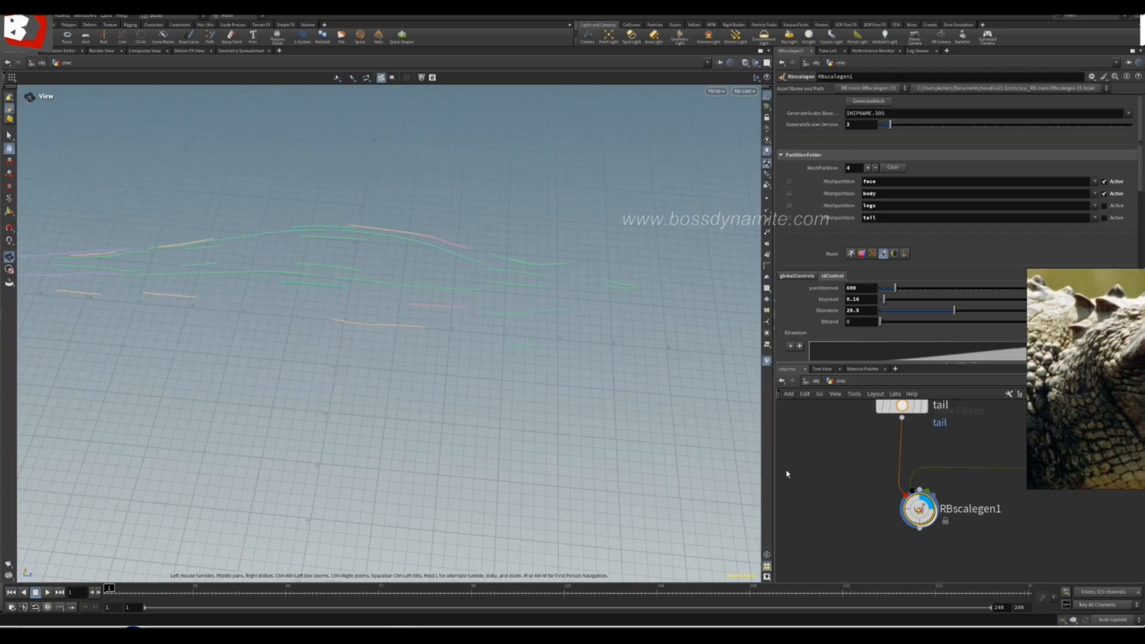
left_click(851, 253)
left_click(948, 299)
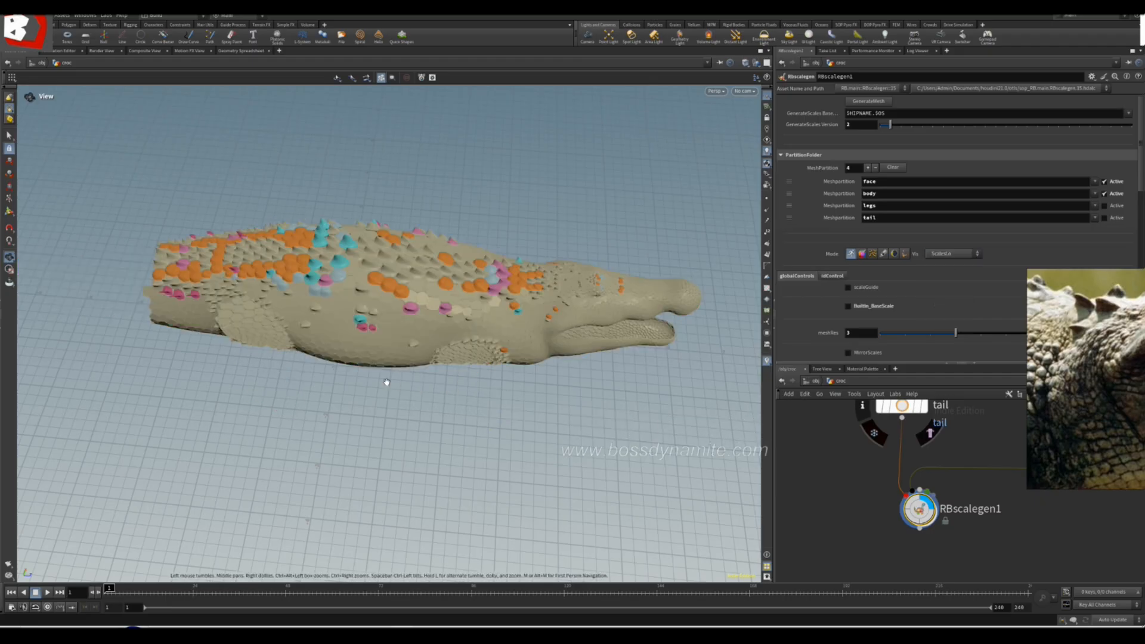
right_click_drag(404, 382, 486, 328)
left_click_drag(486, 327, 352, 368)
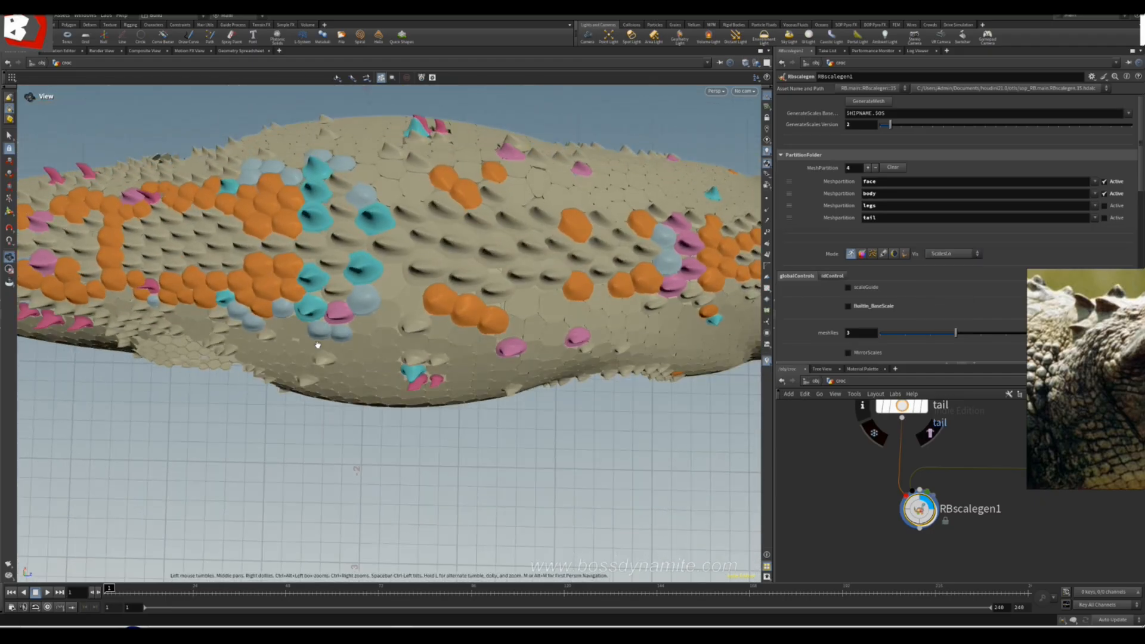
middle_click_drag(352, 368, 383, 376)
left_click_drag(383, 376, 384, 302)
- Rearrange the network nodes to leave free space between transform2 and convert2
key("h")
left_click_drag(852, 545, 852, 555)
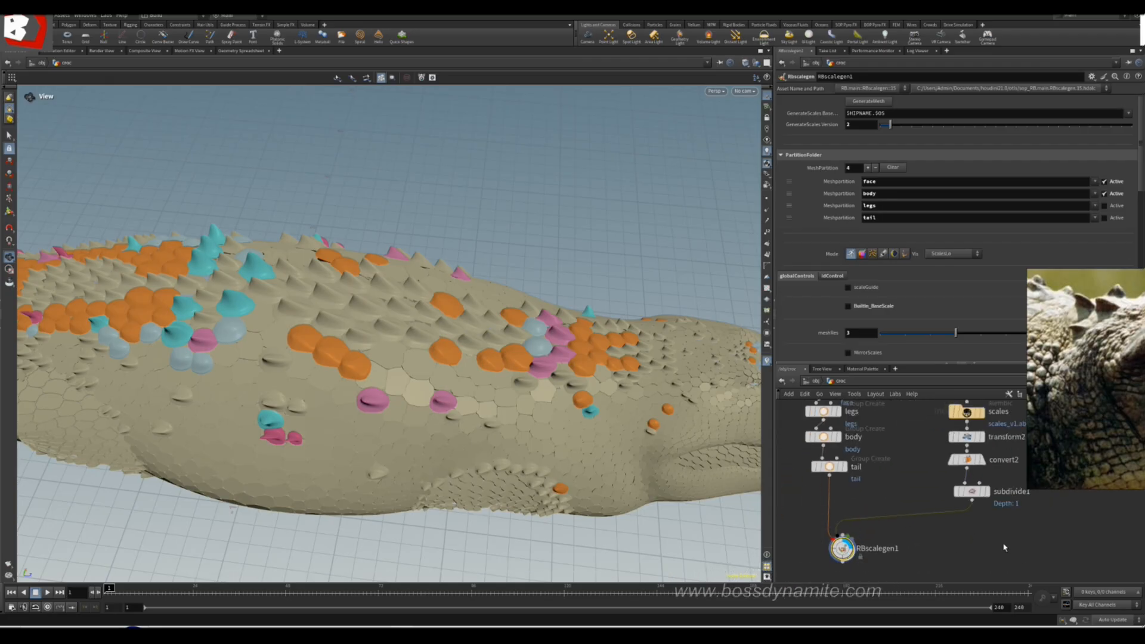
middle_click_drag(1007, 547, 1010, 551)
left_click_drag(977, 500, 975, 512)
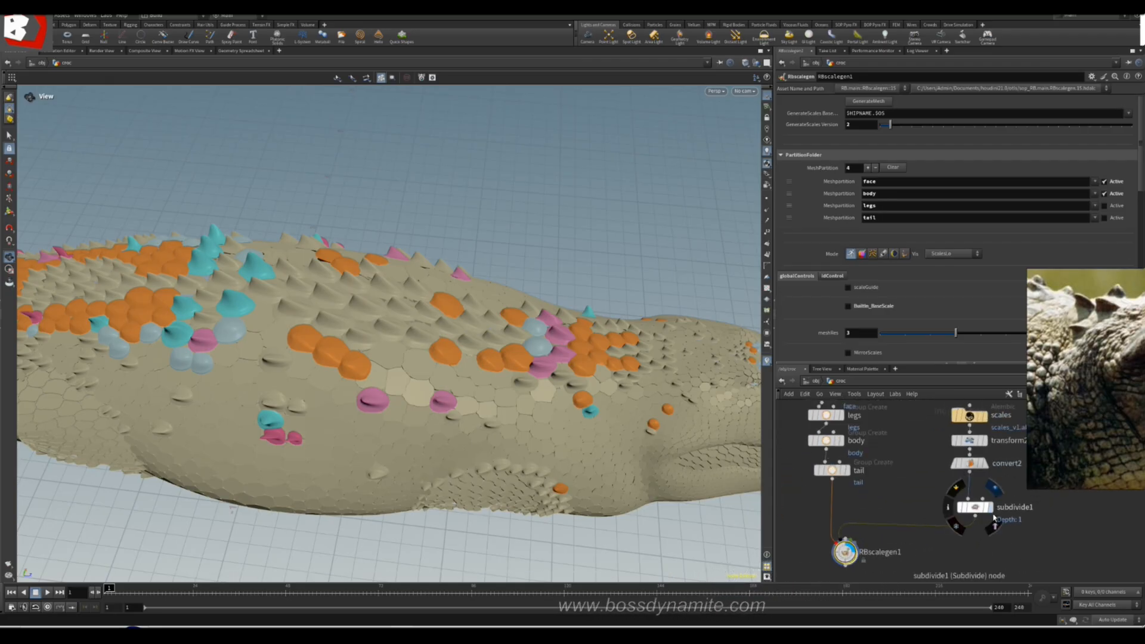
mouse_move(919, 486)
middle_mouse_down()
mouse_move(904, 508)
mouse_move(912, 485)
middle_mouse_up()
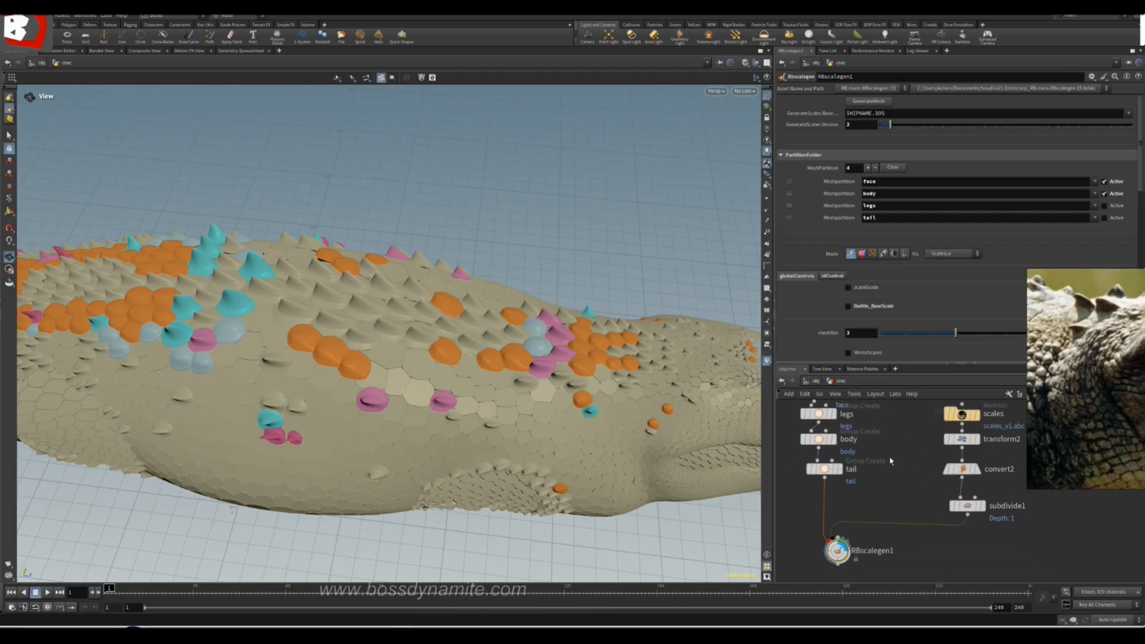
key("h")
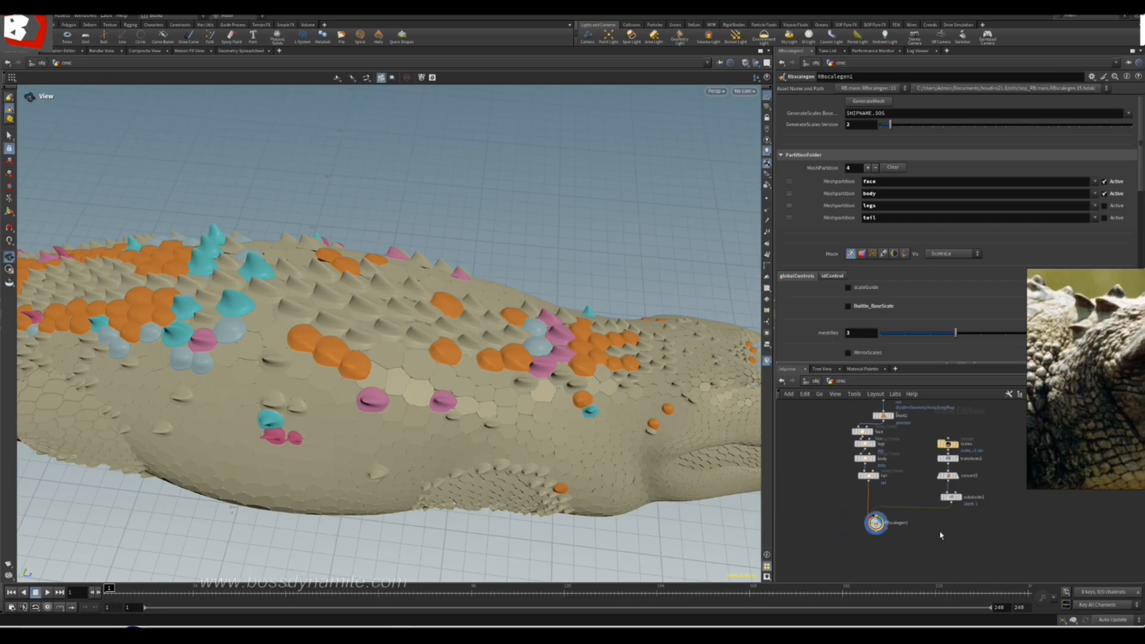
left_click_drag(886, 536, 836, 551)
left_click(992, 568)
scroll(967, 516, "up", 4)
scroll(972, 506, "up", 3)
scroll(987, 537, "down", 3)
left_click_drag(903, 470, 942, 464)
- Display the transform2 output and add a Blast node beside the scales branch
left_click(941, 462)
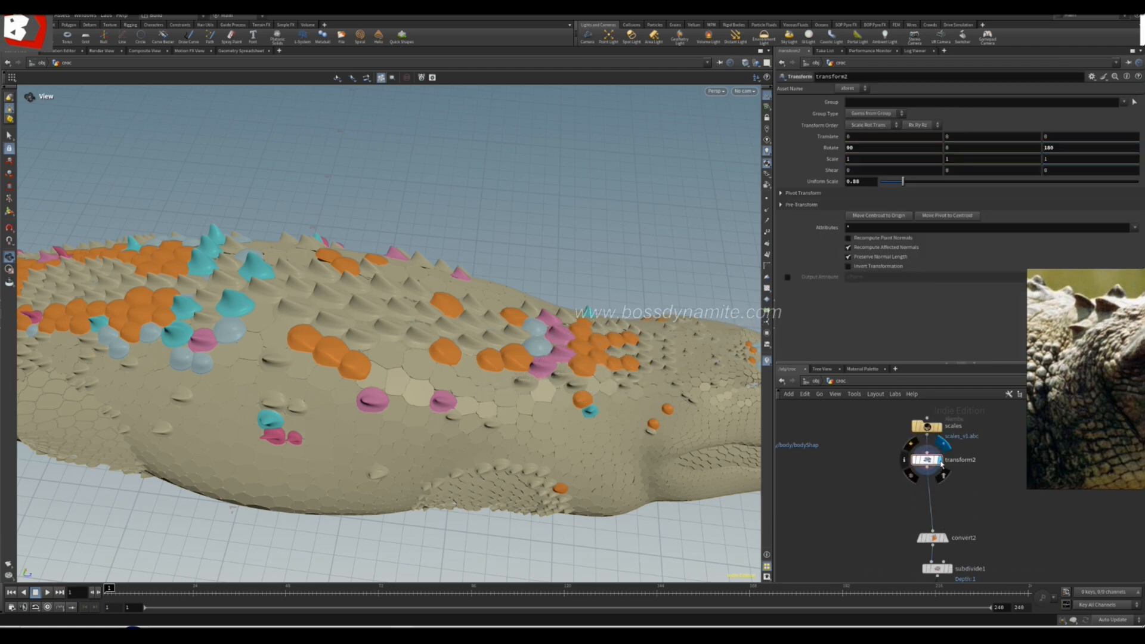
left_click(940, 460)
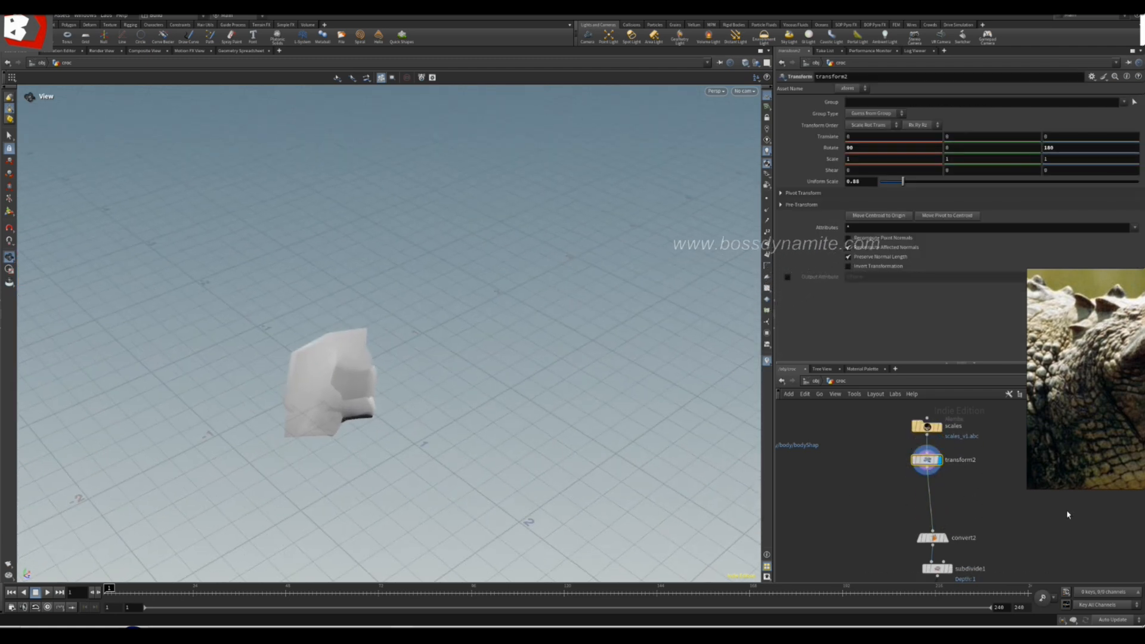
scroll(953, 492, "up", 2)
key("Tab")
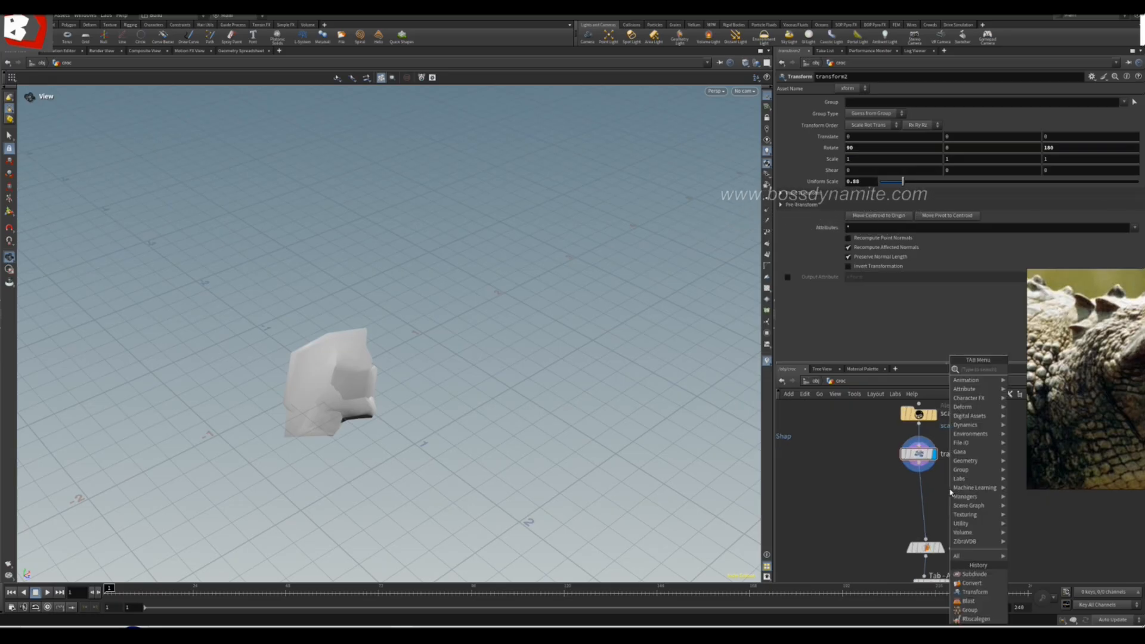
type("blast")
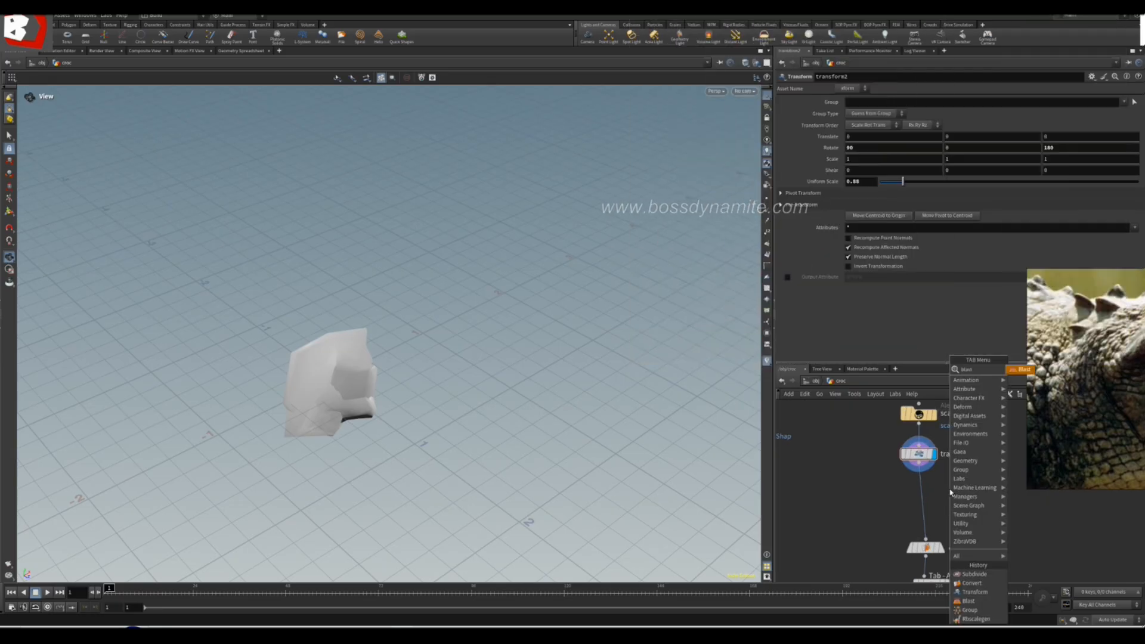
left_click(1030, 373)
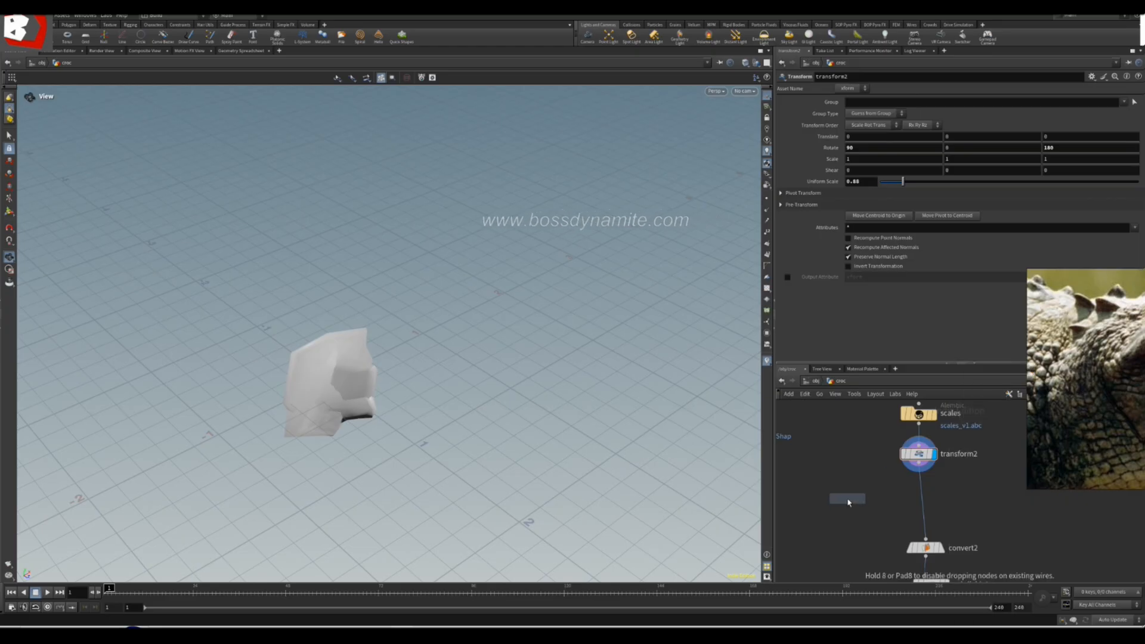
left_click(858, 489)
- Move the new Blast node aside and rename it id1
scroll(904, 488, "up", 3)
left_click(893, 491)
left_click_drag(902, 490, 799, 489)
mouse_move(790, 494)
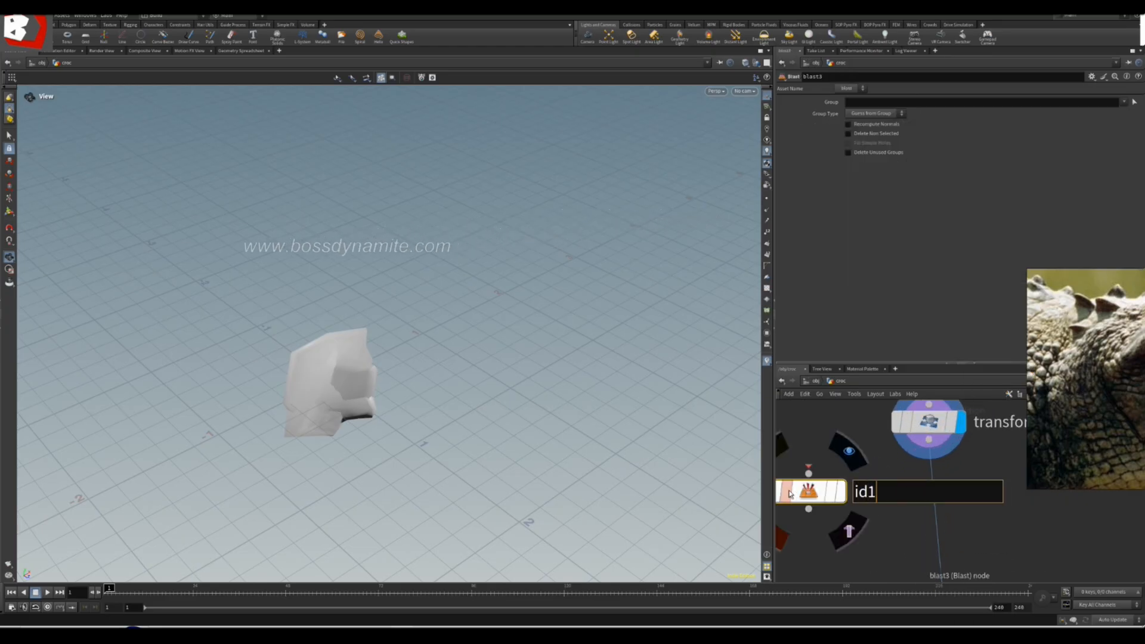
key("Return")
- Connect the transform2 output to id1 and display id1
middle_click_drag(859, 453, 937, 493)
left_click_drag(1007, 481, 888, 499)
left_click(887, 507)
left_click(1124, 103)
left_click(1095, 122)
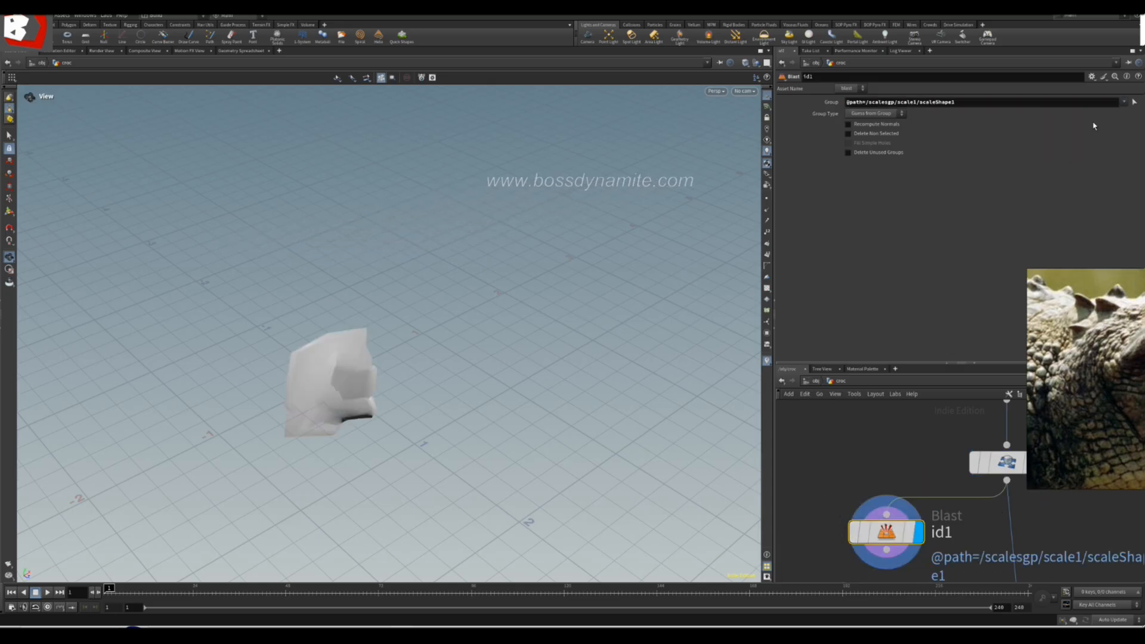
left_click(861, 136)
left_click_drag(382, 346, 507, 334)
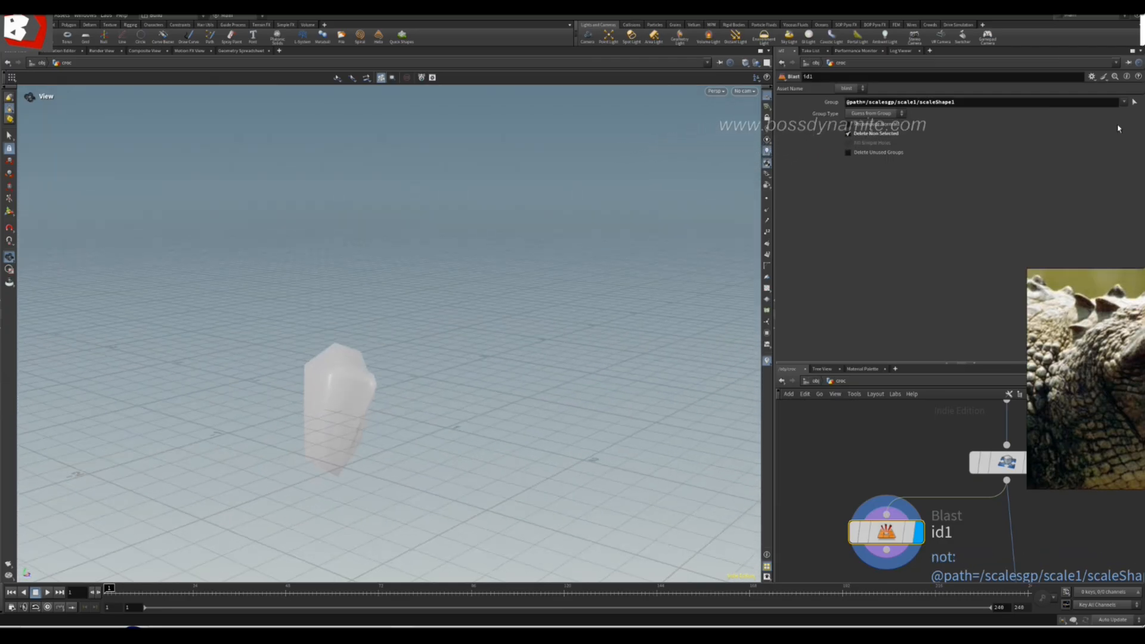
left_click(1124, 102)
left_click(1122, 114)
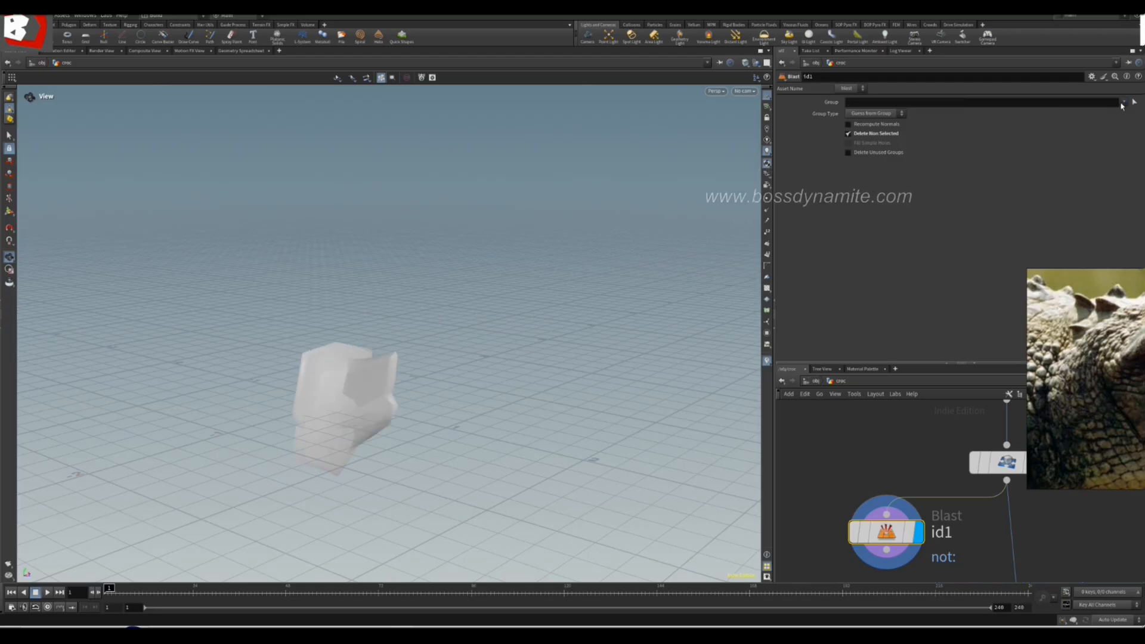
left_click(1124, 102)
left_click(1092, 117)
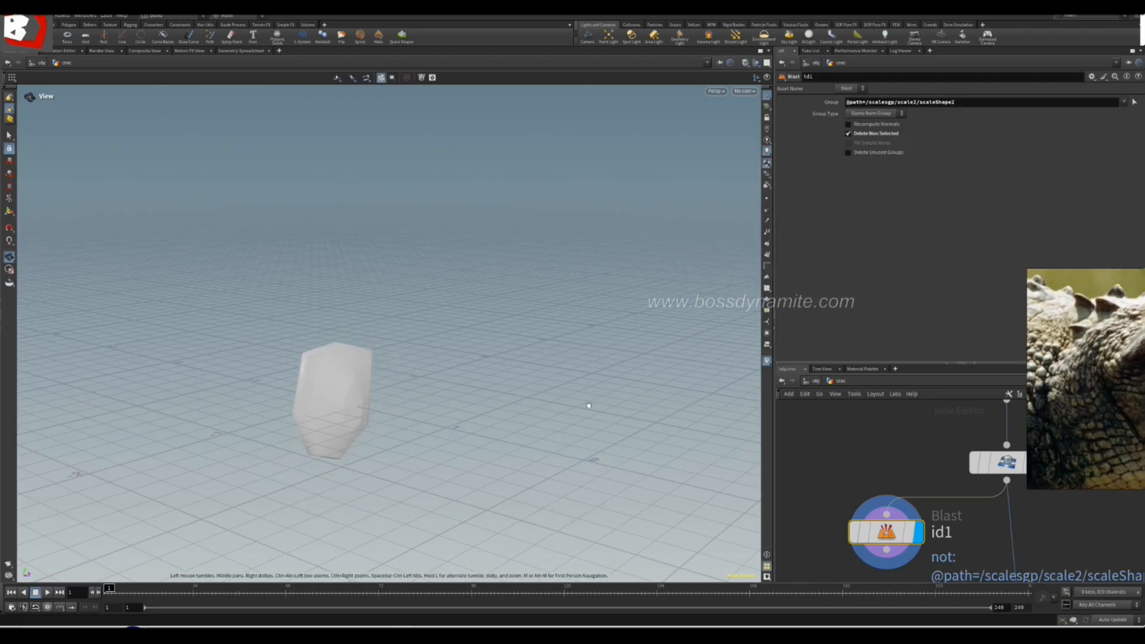
left_click_drag(403, 394, 504, 399)
scroll(905, 464, "down", 3)
left_click_drag(893, 507, 847, 508)
middle_click_drag(872, 558, 893, 532)
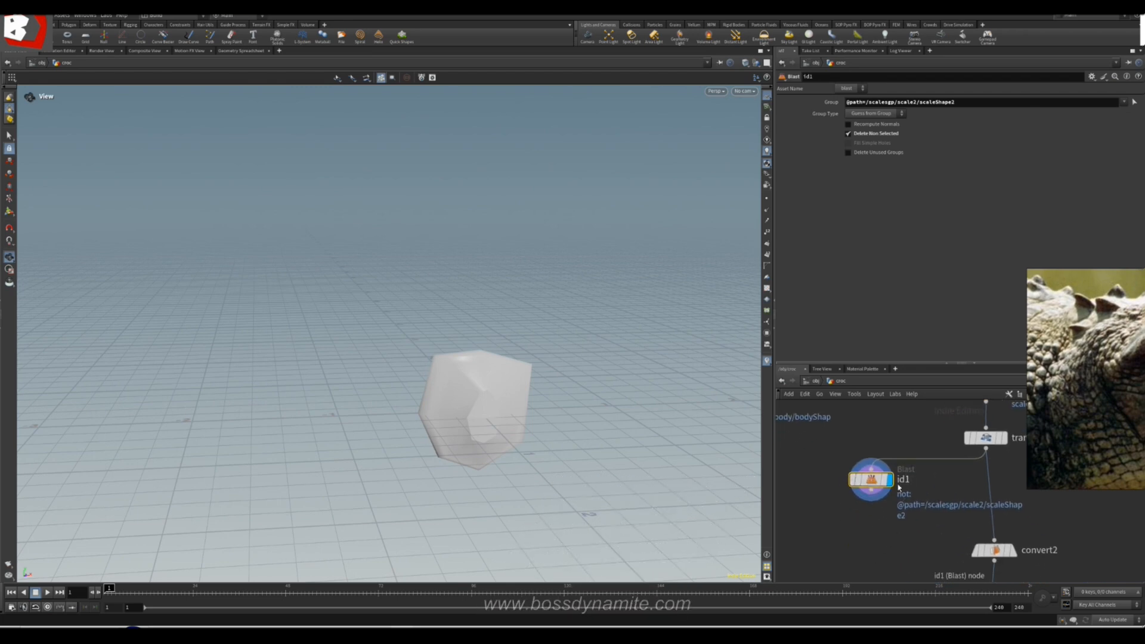
key("ctrl+v")
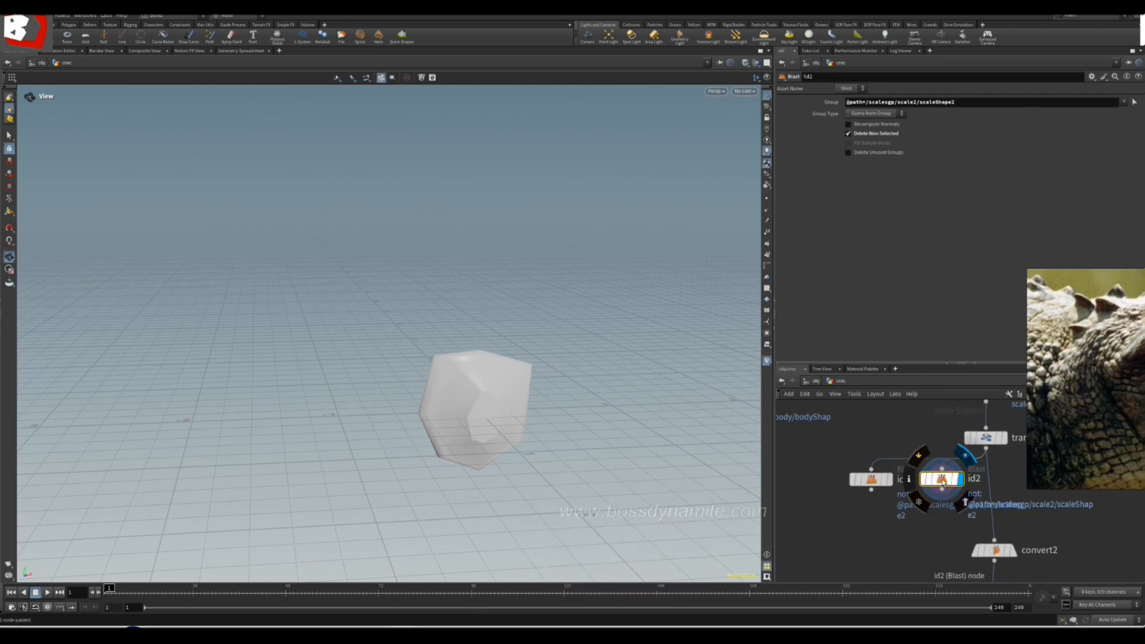
left_click(1123, 103)
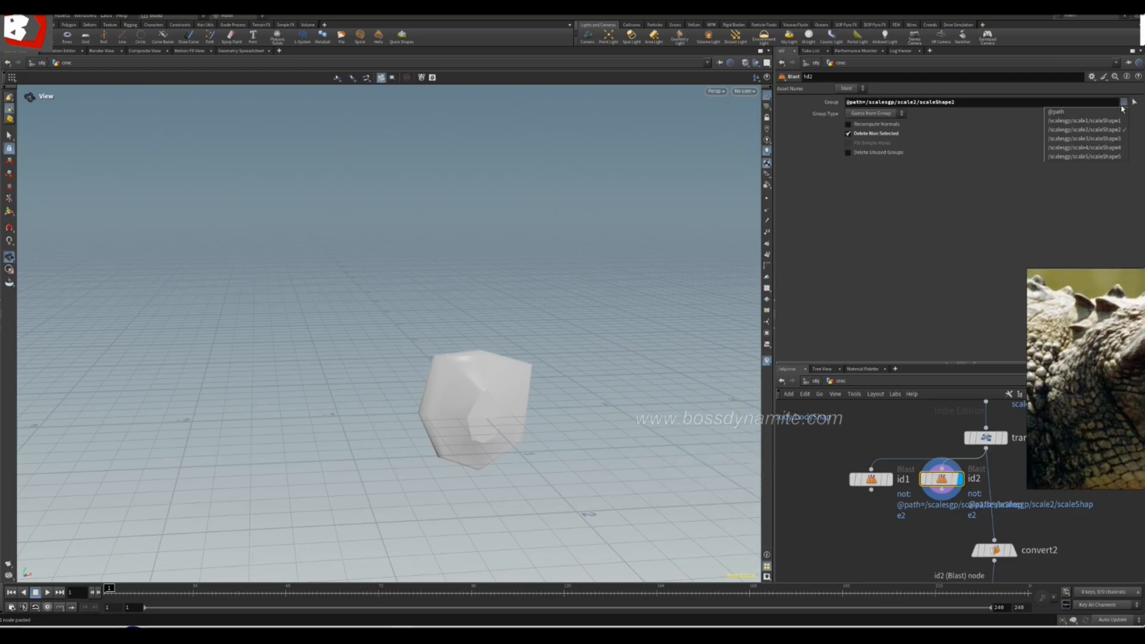
left_click(1120, 130)
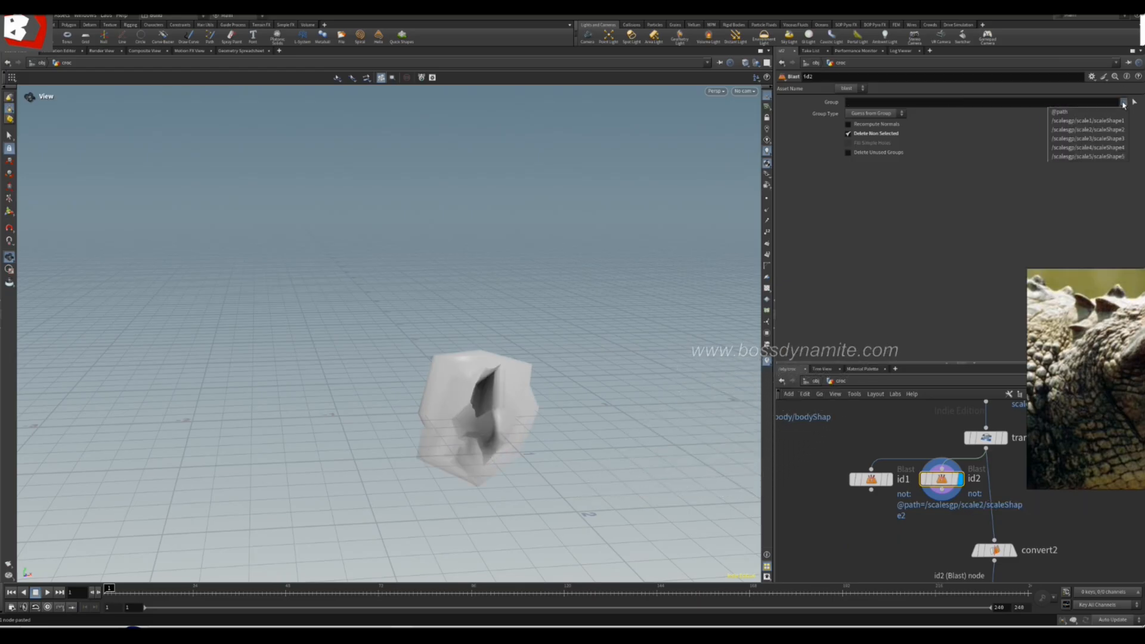
left_click(1122, 121)
middle_click_drag(1043, 527, 972, 526)
left_click(907, 479)
scroll(1022, 511, "down", 3)
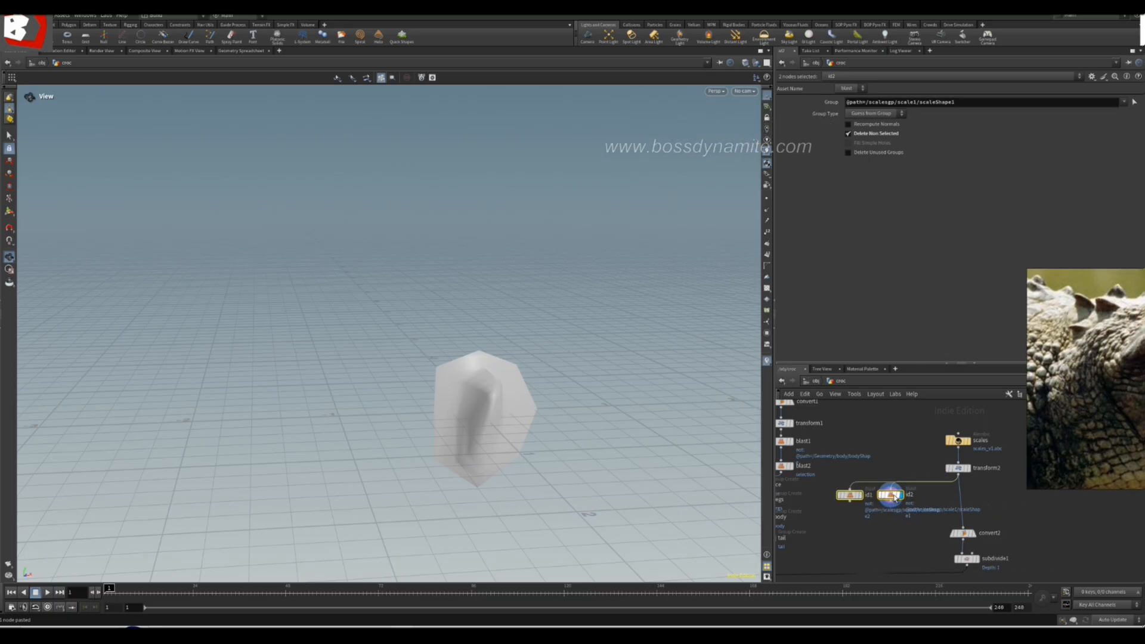
scroll(895, 494, "up", 3)
key("ctrl+c")
key("ctrl+v")
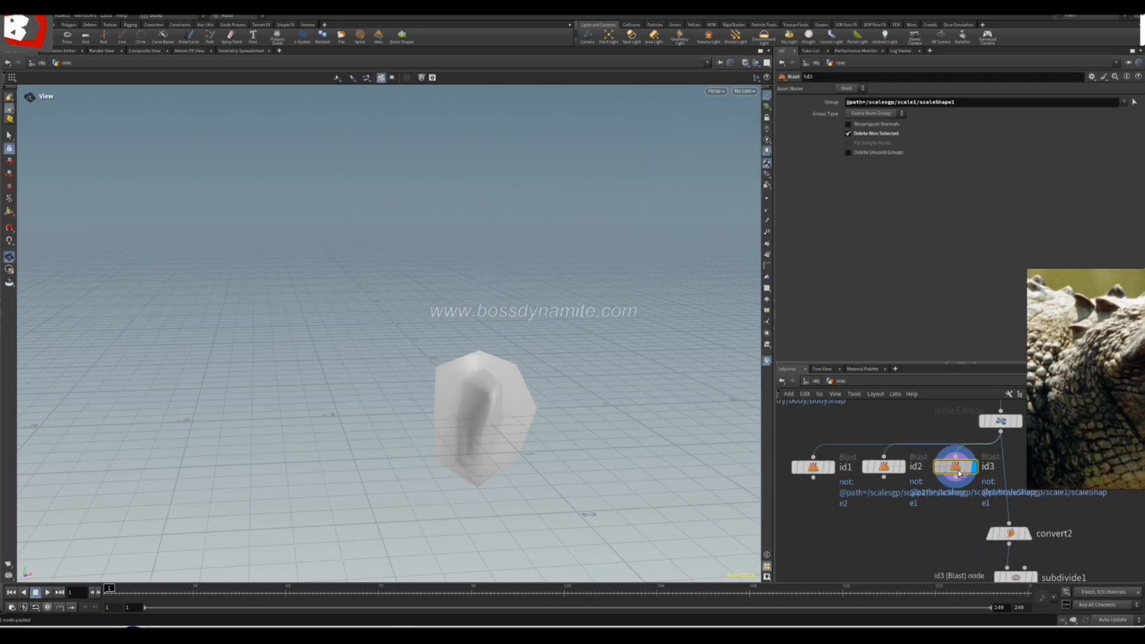
left_click(1124, 102)
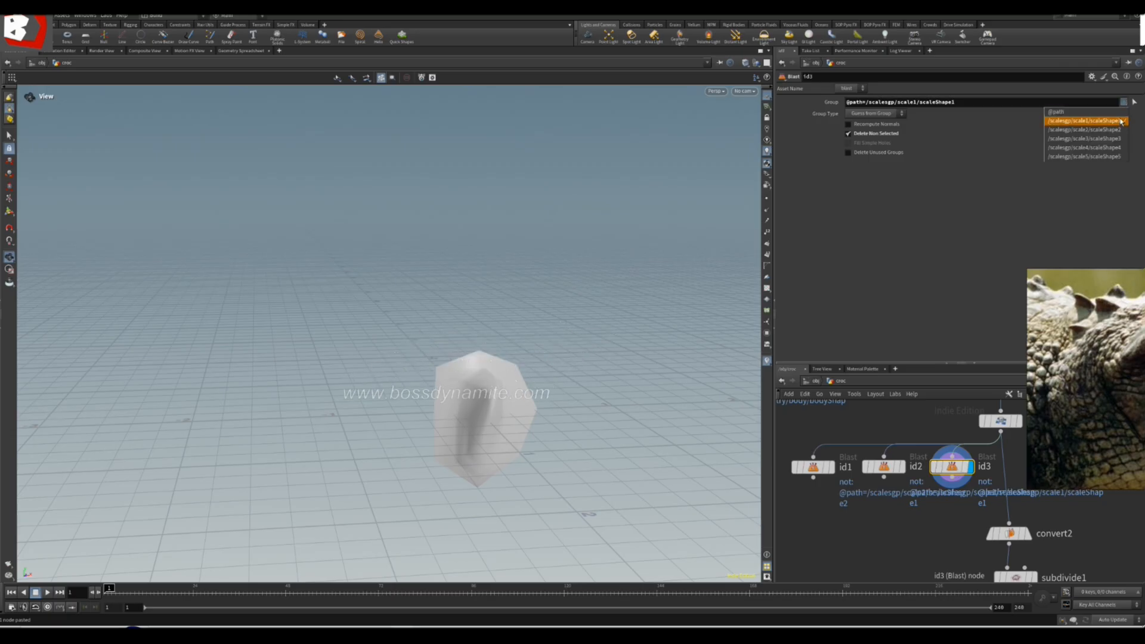
left_click(1121, 130)
left_click(1124, 102)
left_click(1121, 140)
left_click_drag(510, 399, 525, 418)
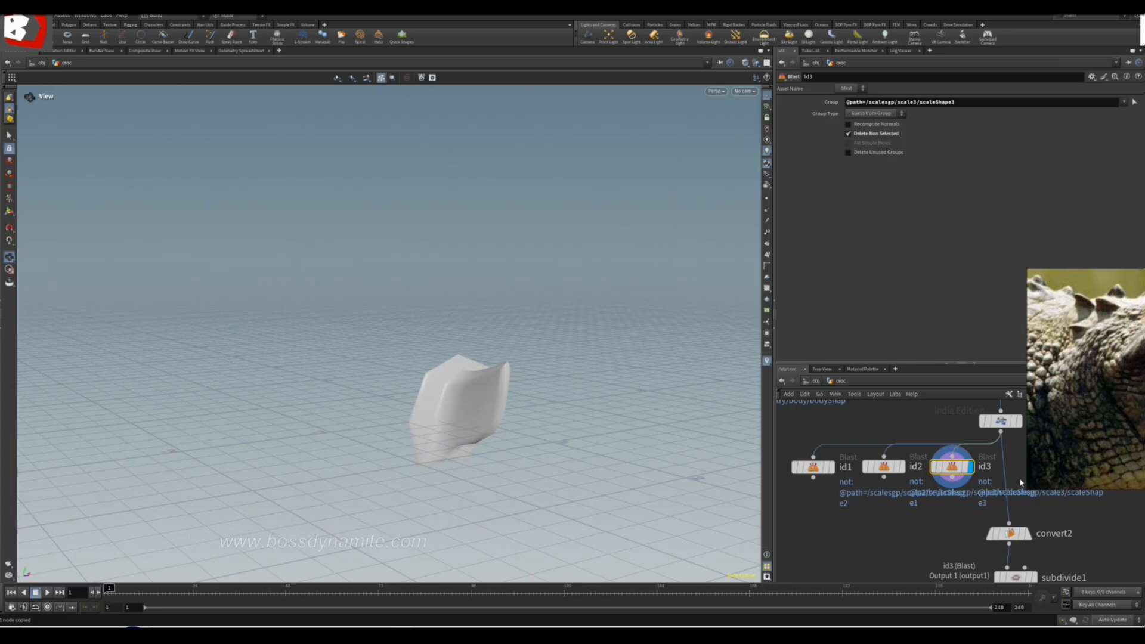
key("ctrl+v")
middle_click_drag(1020, 466, 931, 482)
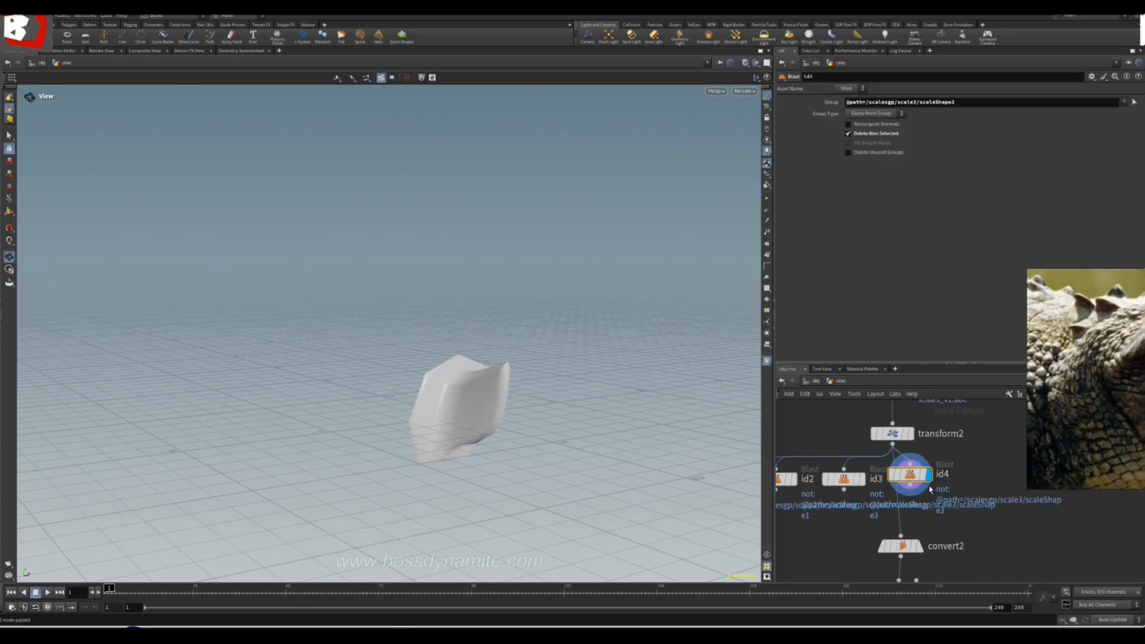
left_click(1125, 103)
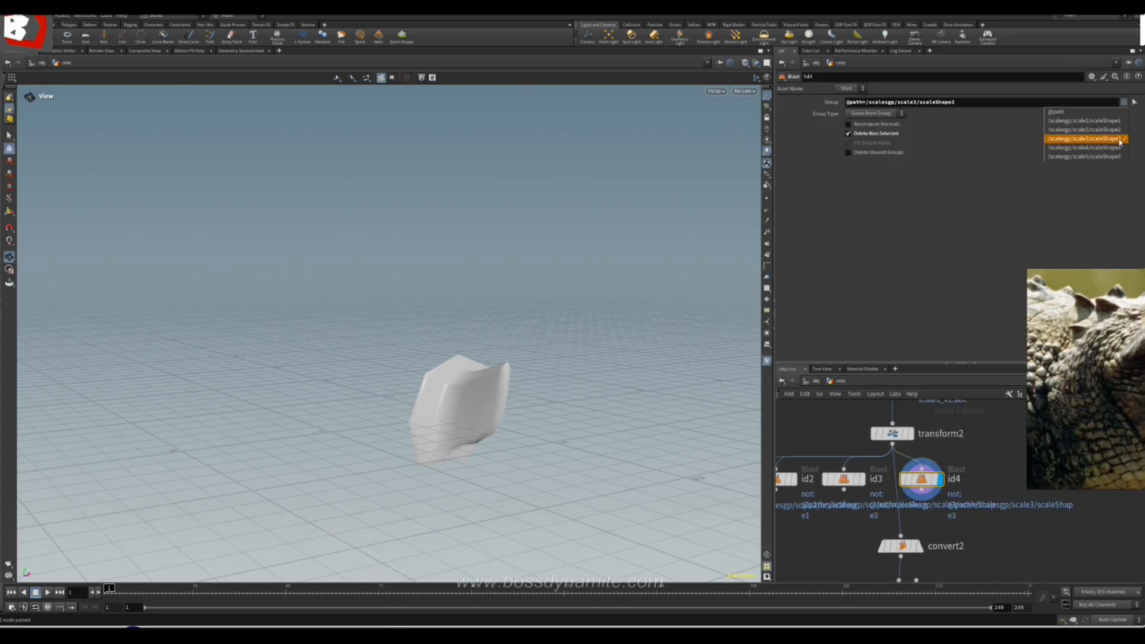
left_click(1119, 140)
left_click(1125, 103)
left_click(1120, 149)
left_click_drag(438, 417, 512, 408)
scroll(1018, 537, "down", 2)
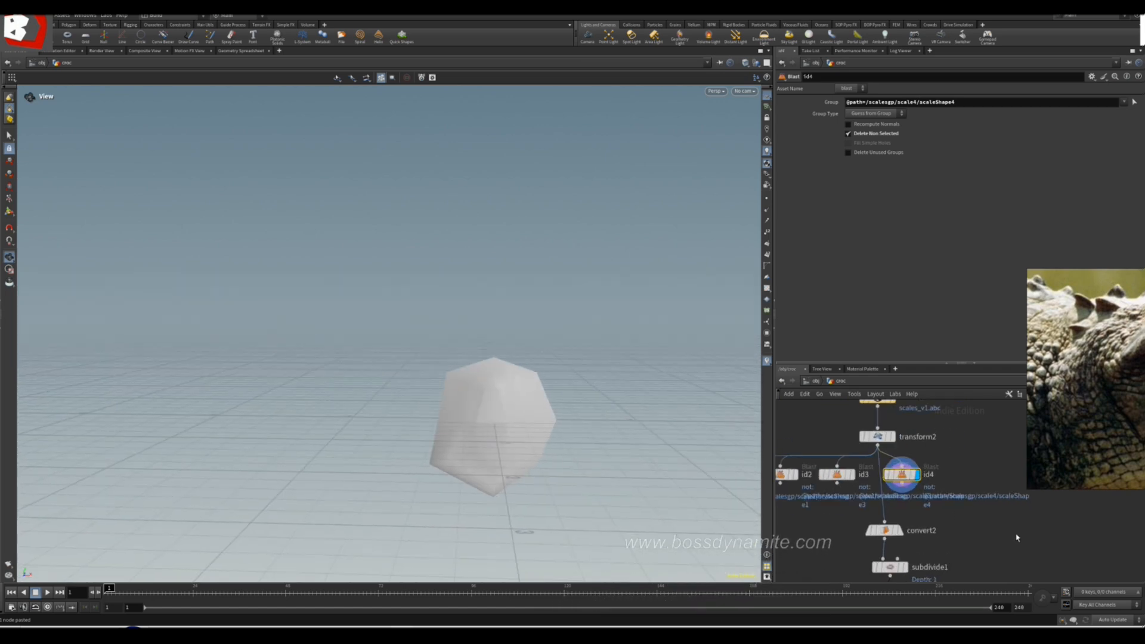
left_click_drag(906, 455, 902, 453)
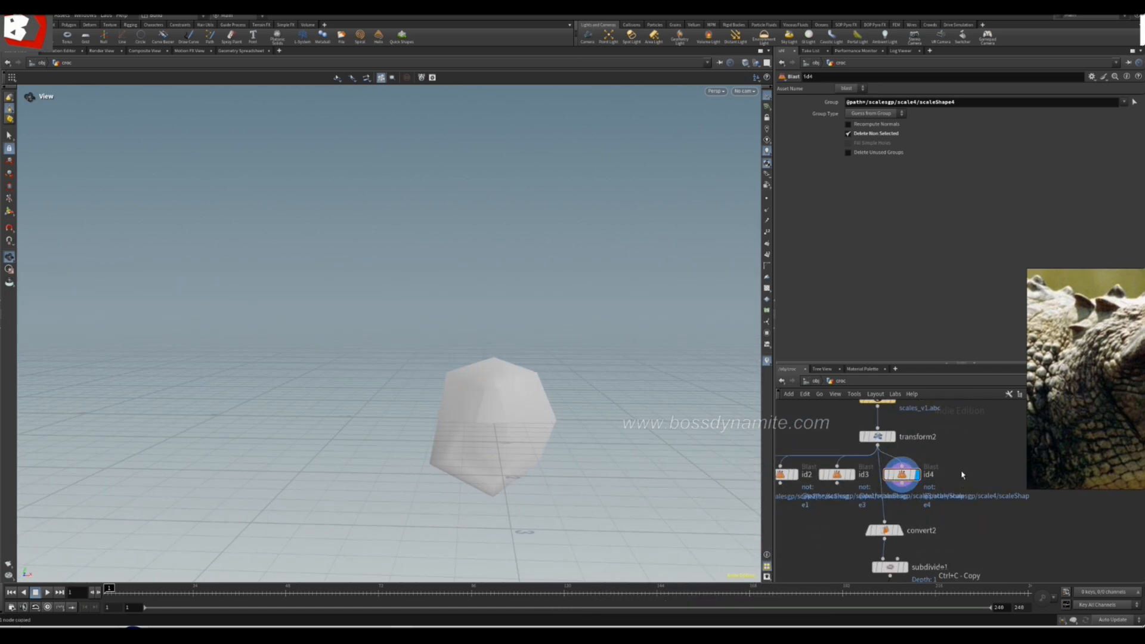
key("ctrl+v")
left_click_drag(963, 477, 986, 434)
key("Delete")
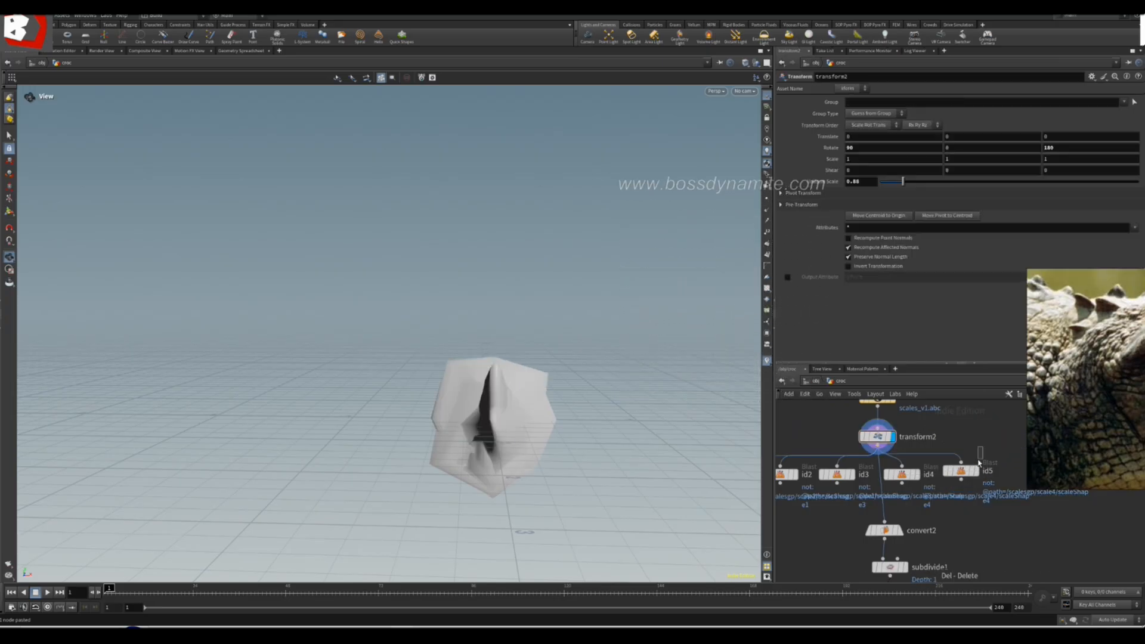
left_click(1125, 100)
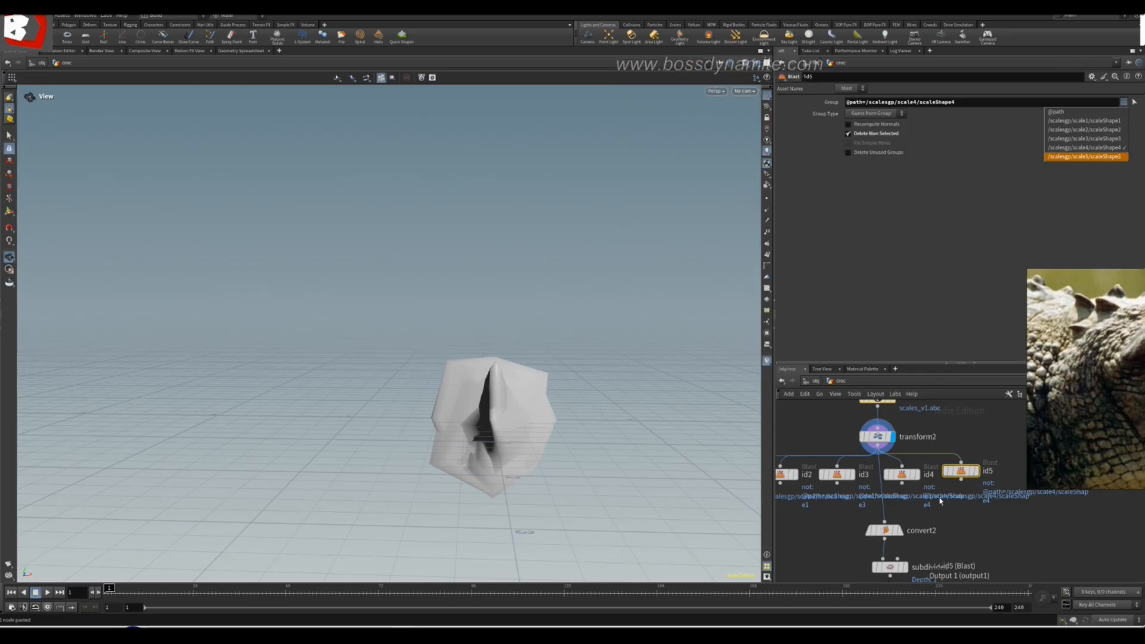
left_click(978, 473)
left_click(978, 473)
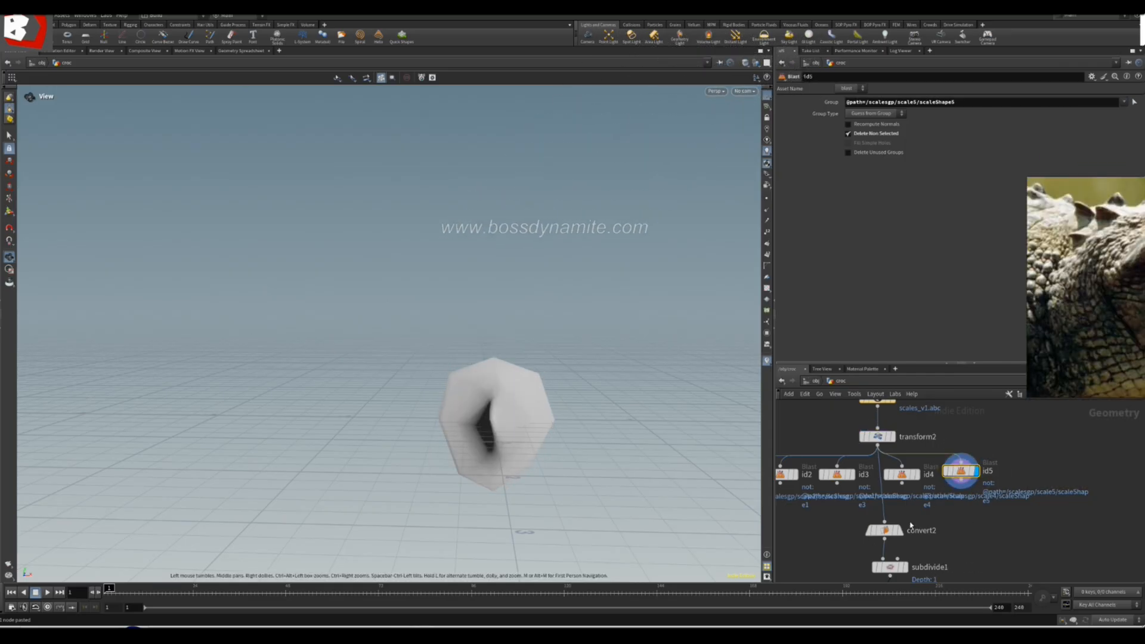
left_click_drag(536, 468, 644, 448)
- Add a Merge node below the id1 to id5 Blast nodes
scroll(967, 548, "down", 3)
middle_click_drag(964, 549, 1034, 516)
left_click_drag(951, 567, 989, 504)
left_click(928, 513)
key("Tab")
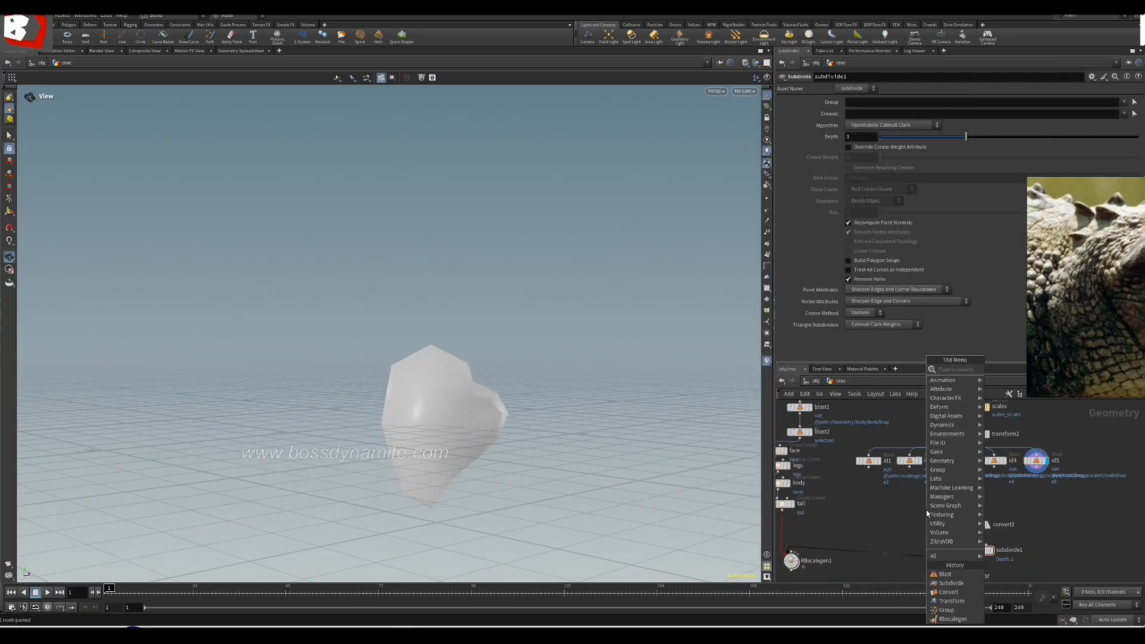
type("merge")
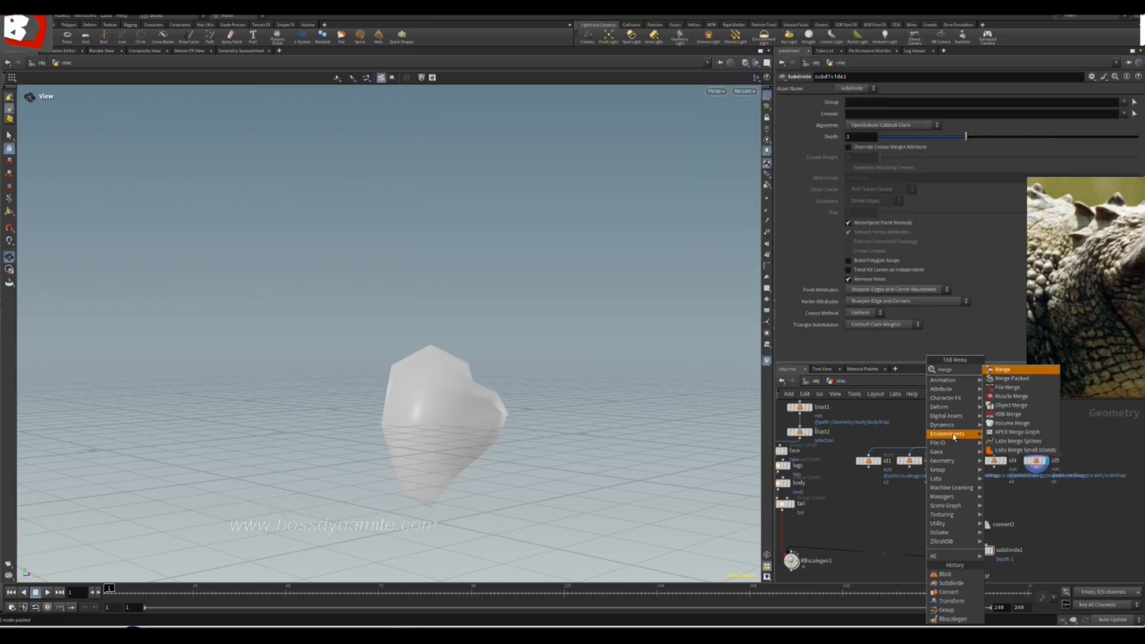
key("Return")
left_click(915, 504)
- Connect id1 through id5 to merge1 and feed the merge1 output into convert2
scroll(867, 483, "up", 3)
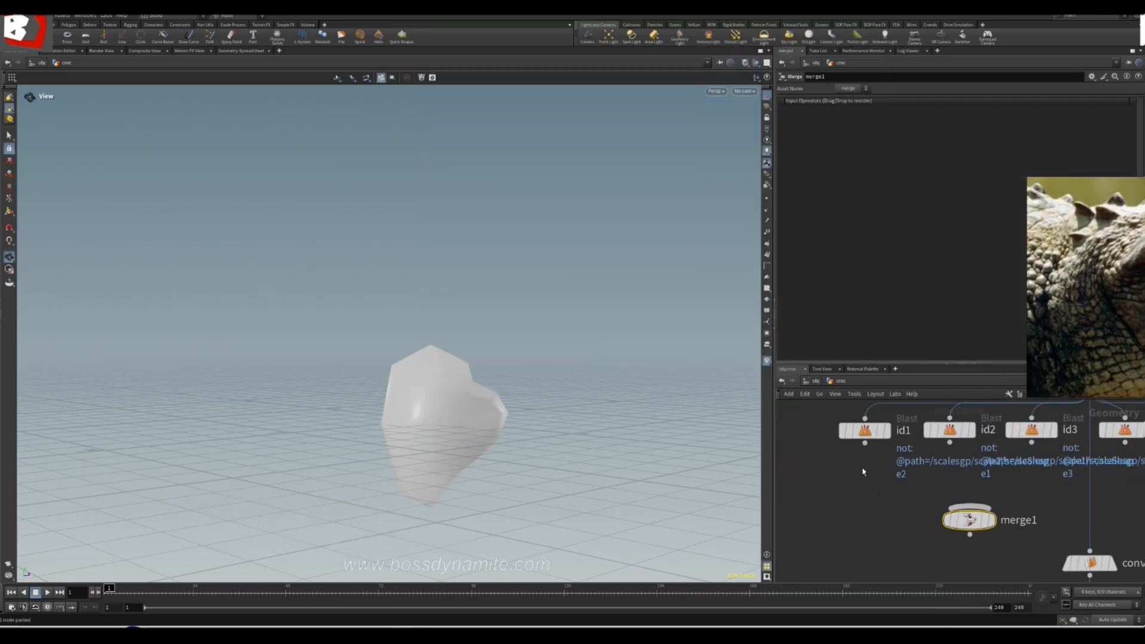
left_click_drag(913, 491, 964, 508)
middle_click_drag(897, 501, 879, 521)
left_click_drag(932, 462, 974, 525)
scroll(1019, 520, "down", 3)
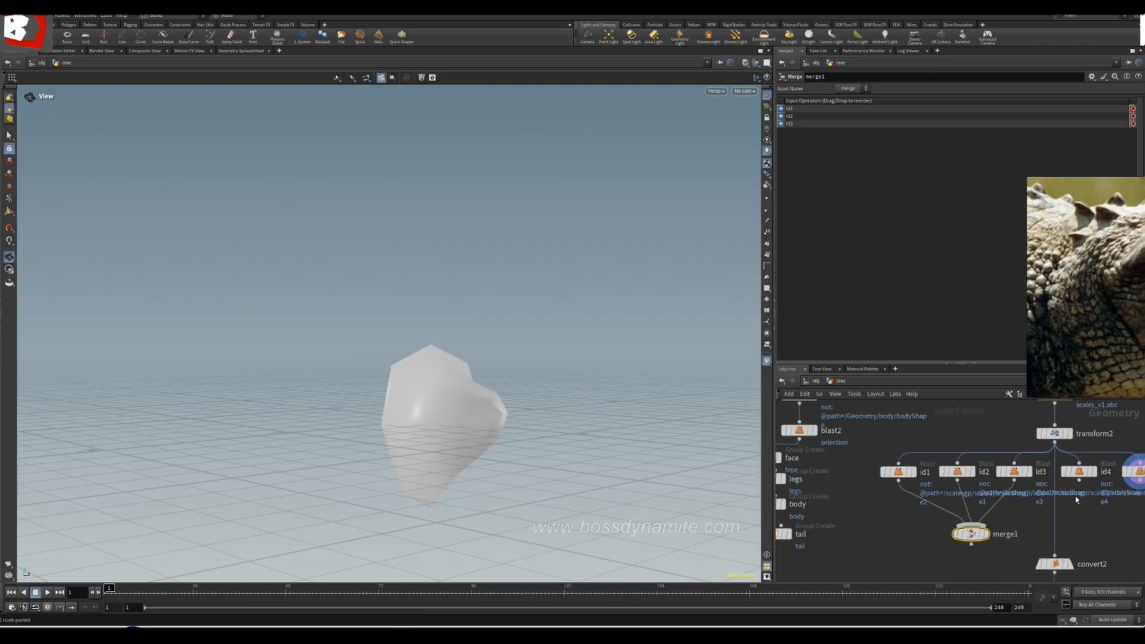
middle_click_drag(1018, 539, 995, 505)
left_click(963, 520)
left_click_drag(966, 491, 1048, 503)
scroll(984, 527, "down", 3)
scroll(996, 534, "up", 3)
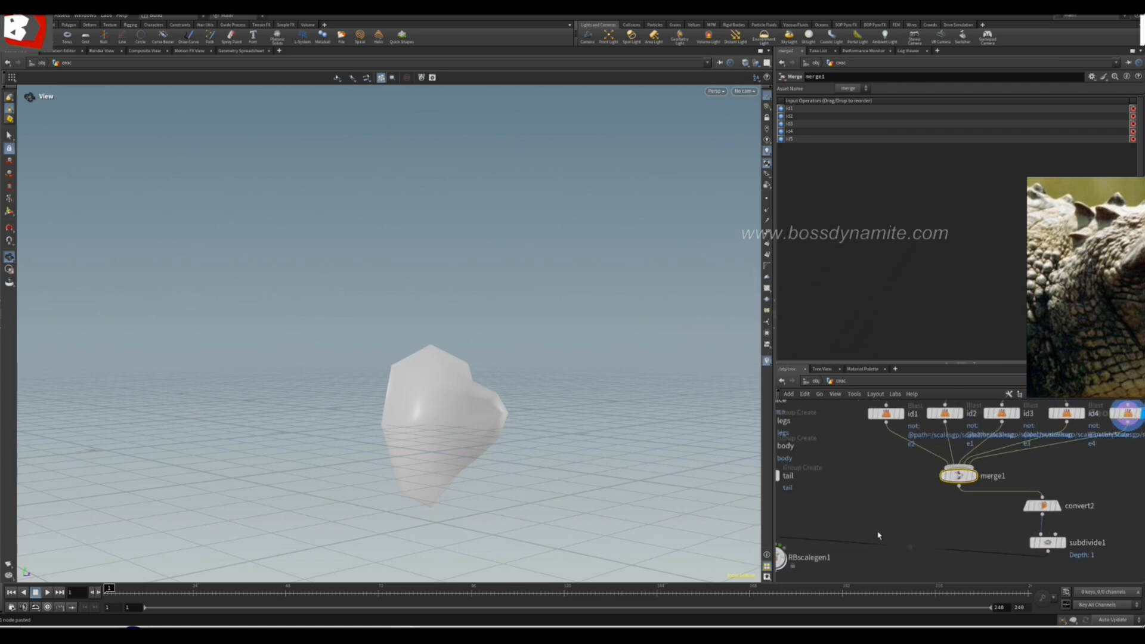
- Display RBscalegen1 with its visualization set to TemplateScales and examine the row of template scales
middle_click_drag(882, 539, 1023, 508)
scroll(931, 523, "up", 3)
left_click(957, 488)
left_click(926, 523)
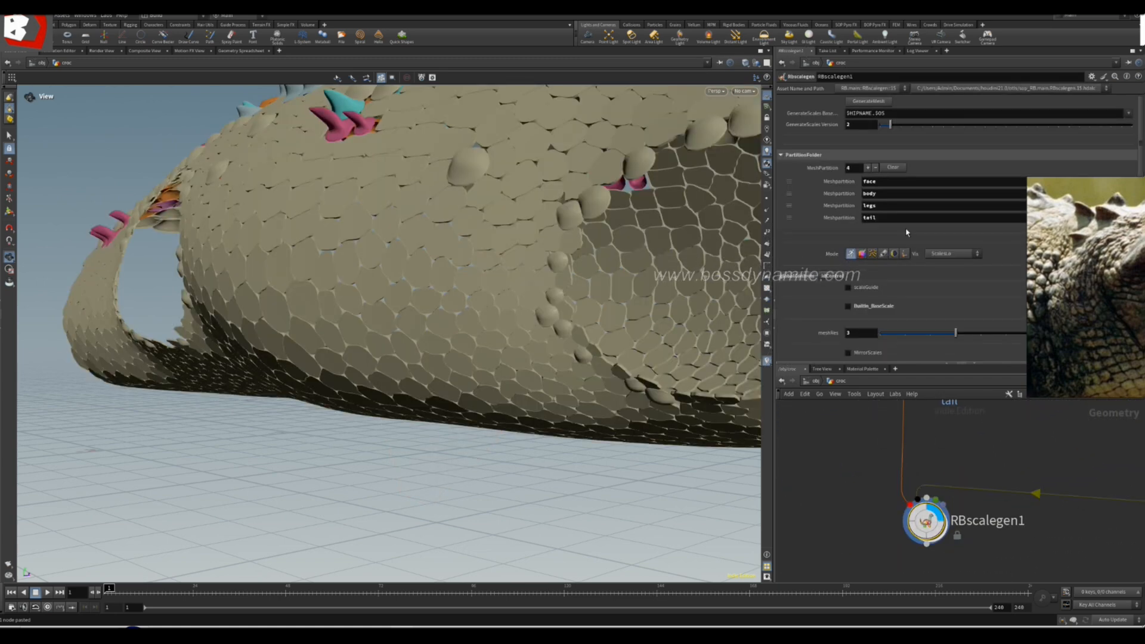
left_click(971, 254)
left_click(946, 292)
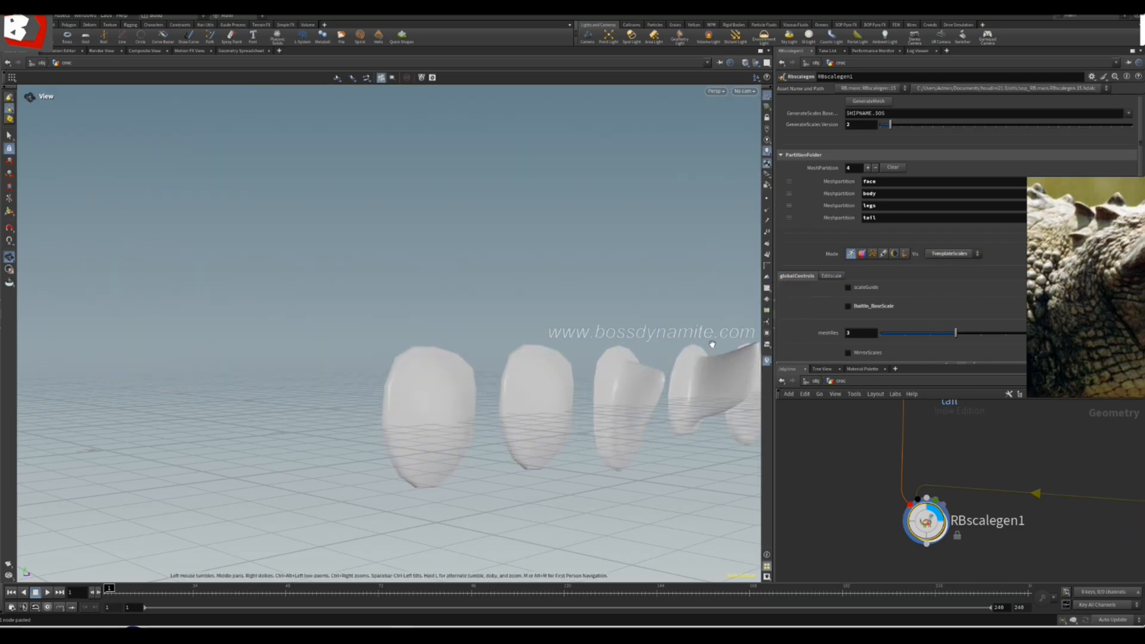
left_click_drag(500, 408, 338, 384)
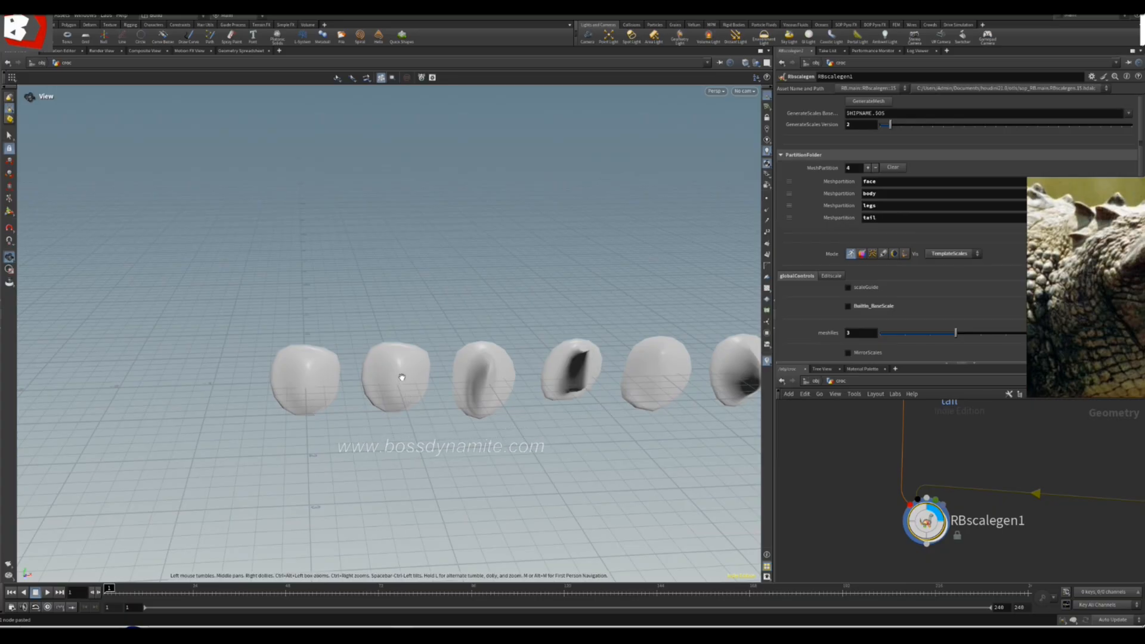
left_click_drag(425, 381, 504, 361)
left_click_drag(650, 345, 545, 394)
scroll(1008, 531, "down", 4)
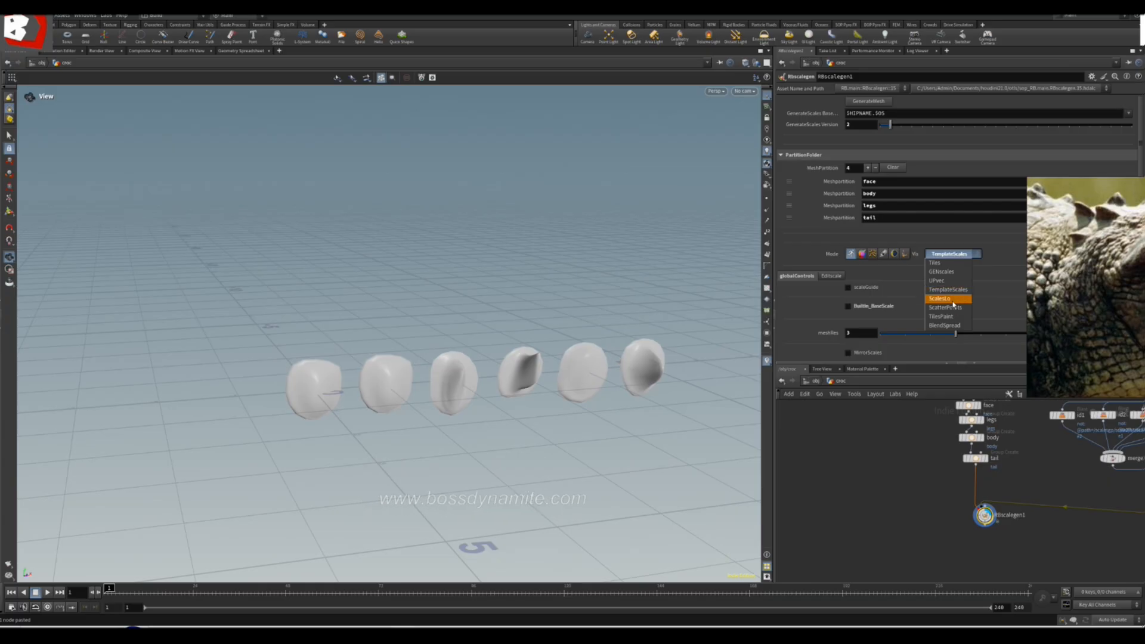
- Set RBscalegen1's visualization to ScalesLo and inspect the generated scales along the body
left_click(952, 300)
left_click_drag(309, 421, 358, 382)
middle_click_drag(179, 298, 279, 320)
left_click_drag(279, 320, 338, 253)
middle_click_drag(908, 513, 790, 532)
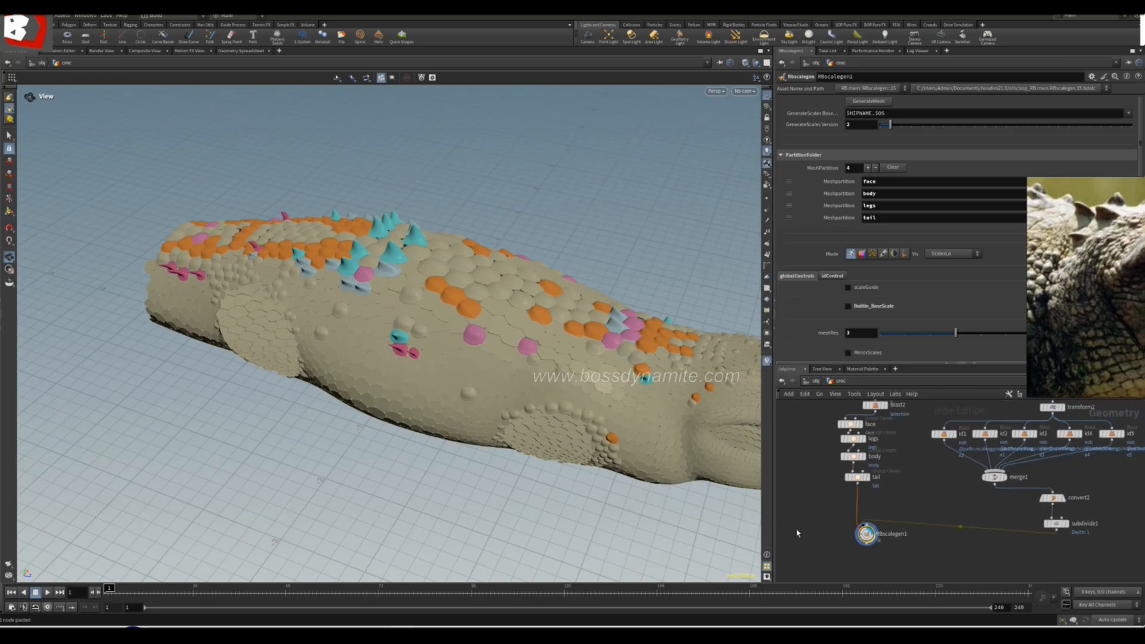
- Display the id2, id3, id4 and id5 Blast nodes one at a time to compare their source scales
middle_click_drag(1005, 530, 942, 537)
scroll(967, 455, "up", 3)
left_click(974, 440)
left_click_drag(494, 398, 502, 406)
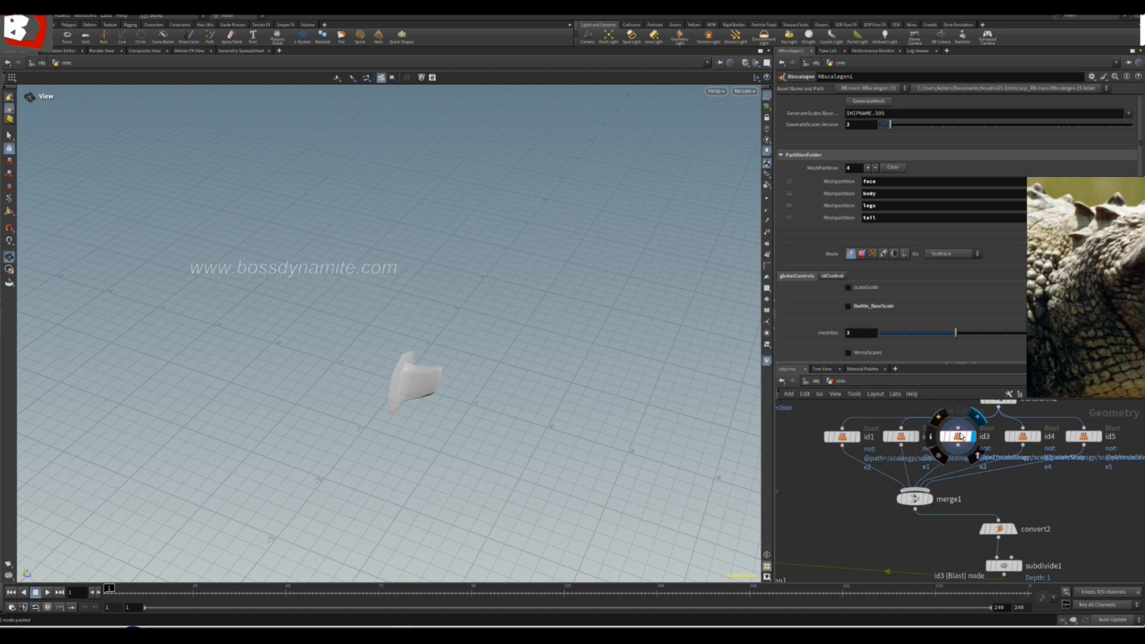
left_click(1041, 438)
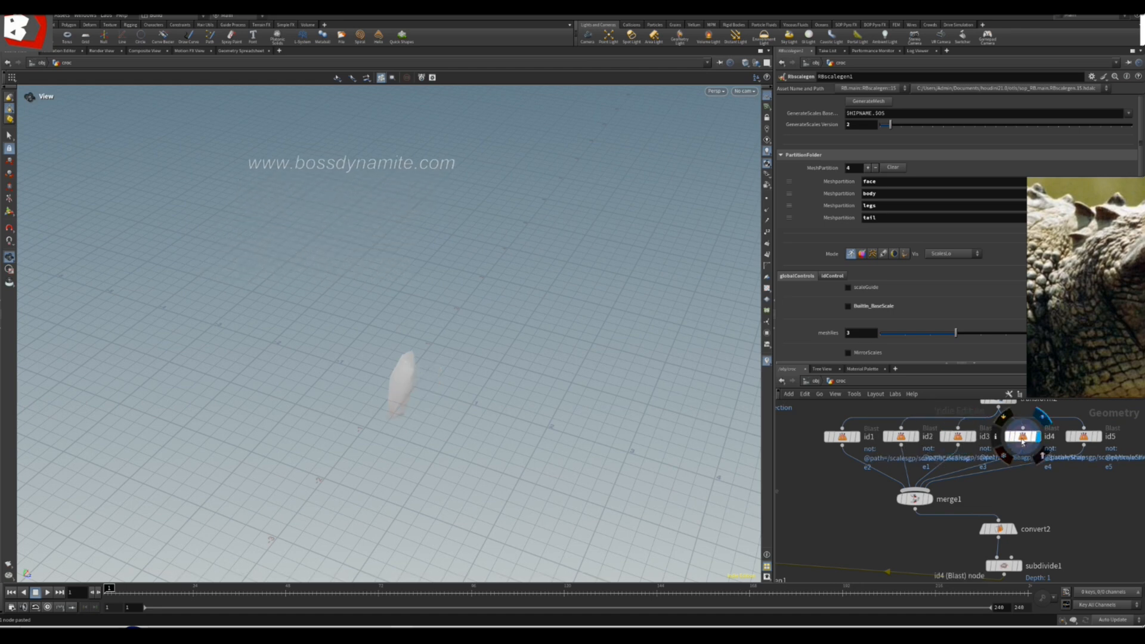
left_click(919, 438)
left_click(903, 440)
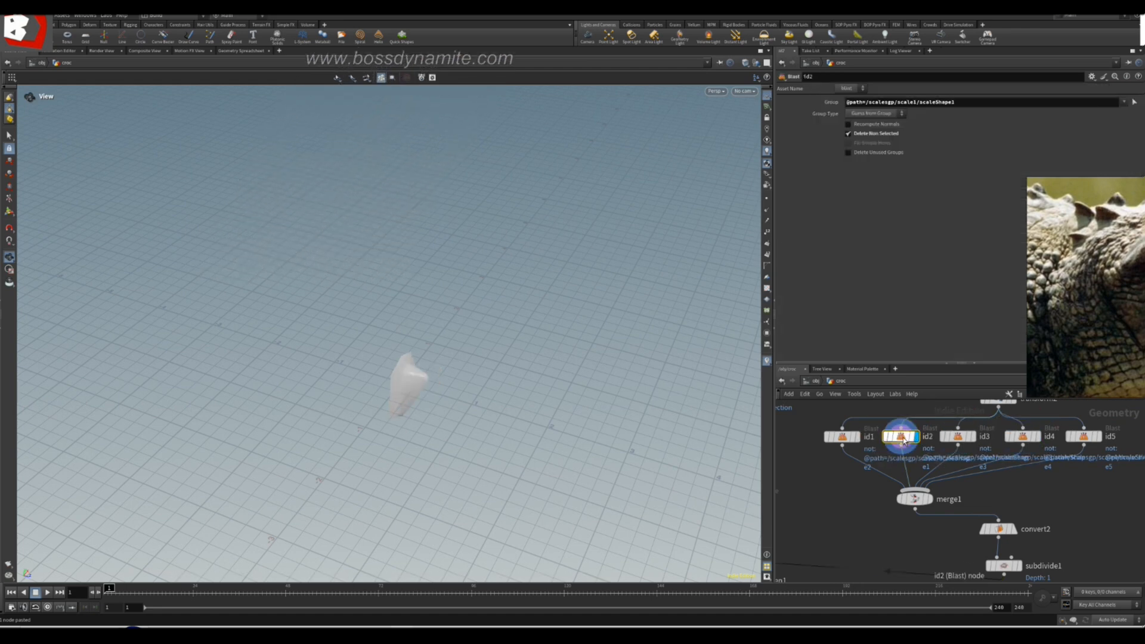
left_click(959, 436)
left_click(974, 438)
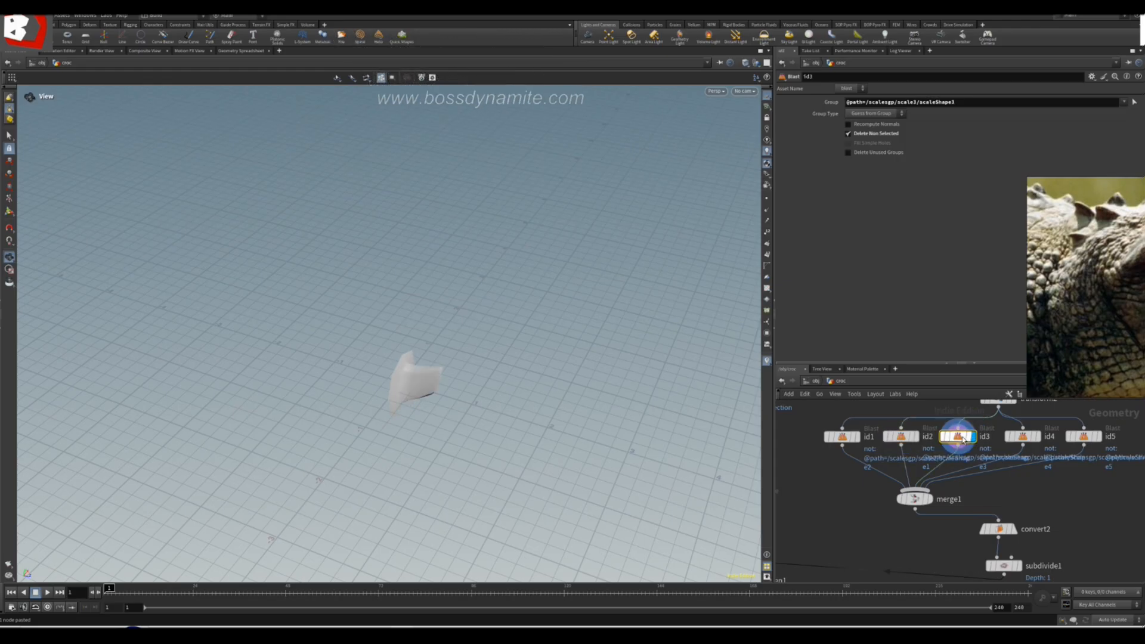
left_click(1098, 438)
left_click(1084, 436)
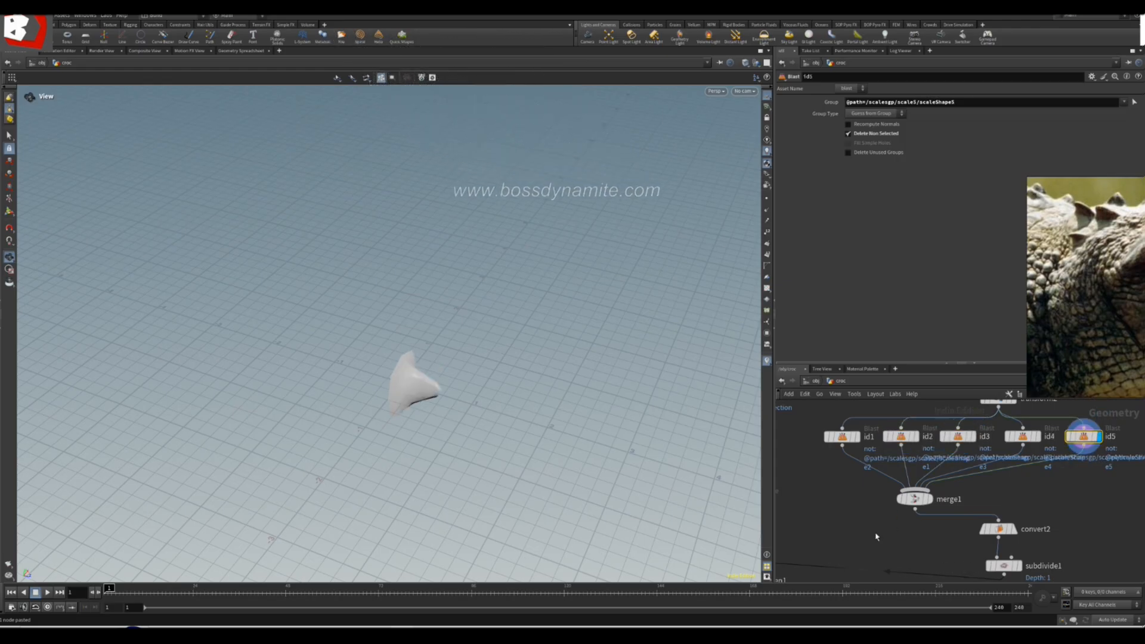
- Display RBscalegen1 again and examine how the coloured scale IDs are distributed over the back and tail
scroll(877, 537, "down", 3)
scroll(871, 510, "up", 3)
left_click(877, 507)
left_click(864, 507)
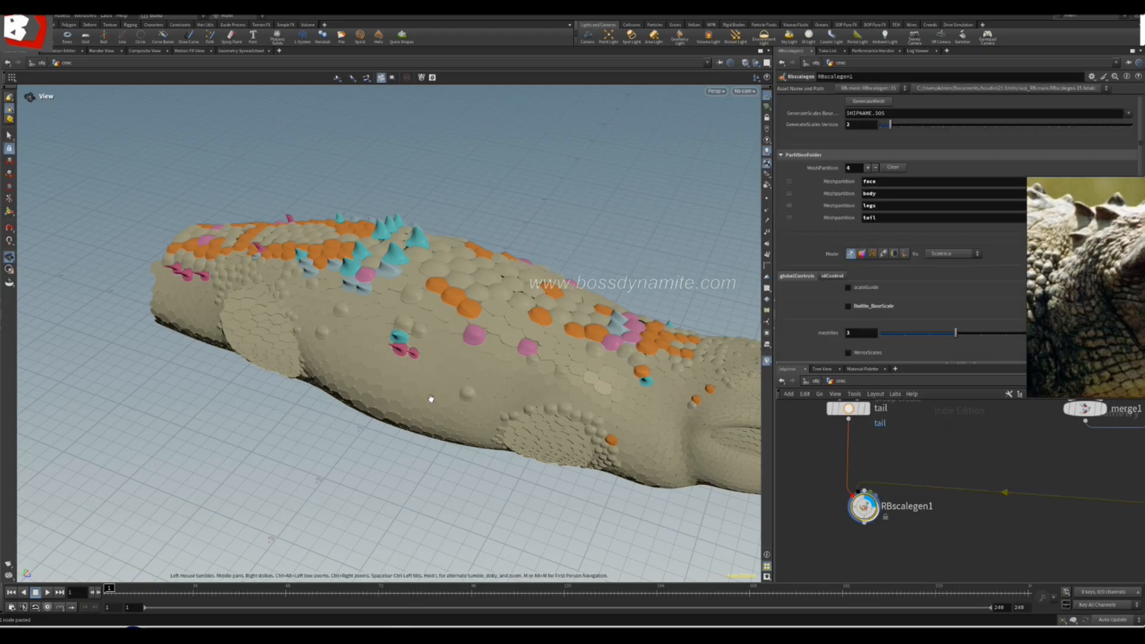
scroll(922, 466, "down", 3)
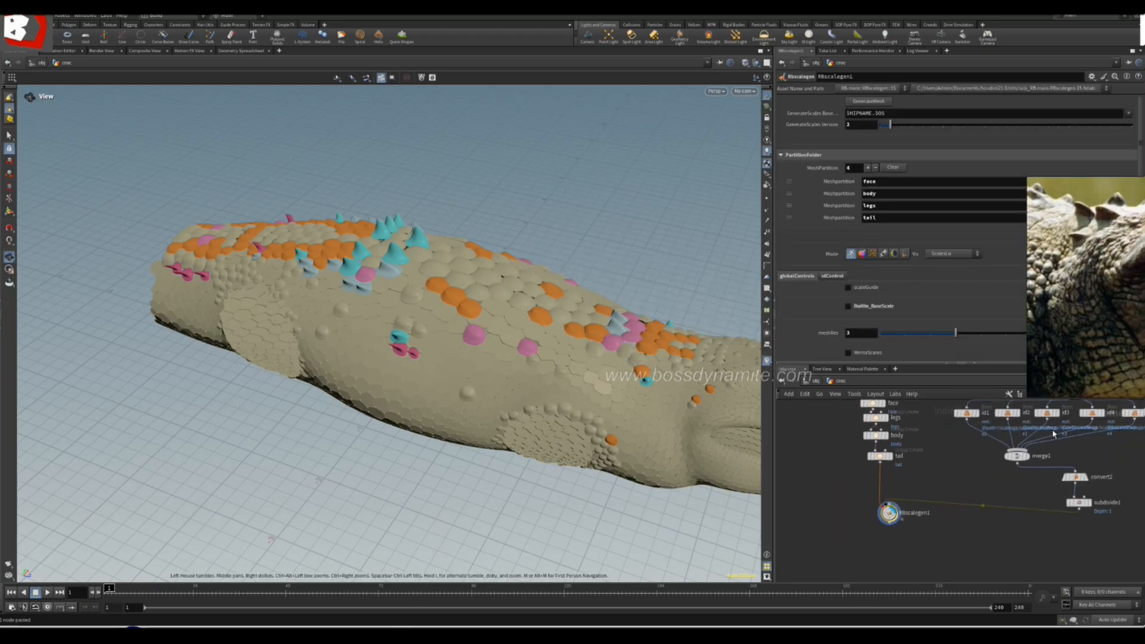
left_click_drag(589, 427, 396, 363)
middle_click_drag(396, 364, 633, 358)
scroll(409, 333, "up", 3)
left_click_drag(409, 332, 484, 298)
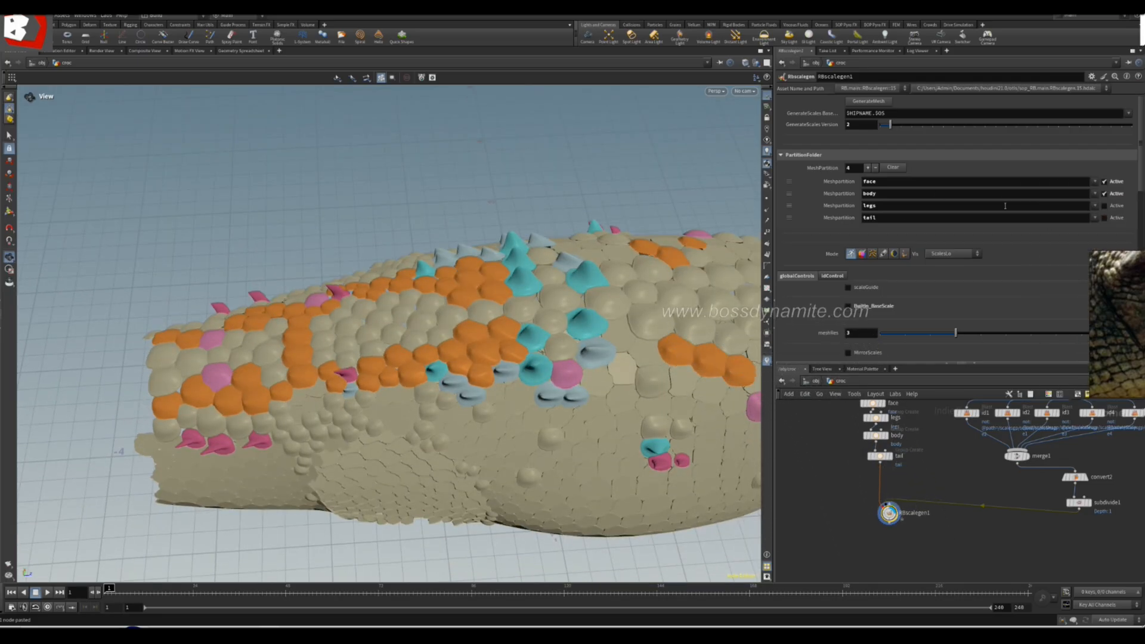
- Switch RBscalegen1 to ID curve drawing and draw curves with newly set IDs over the hips and tail base
left_click(886, 254)
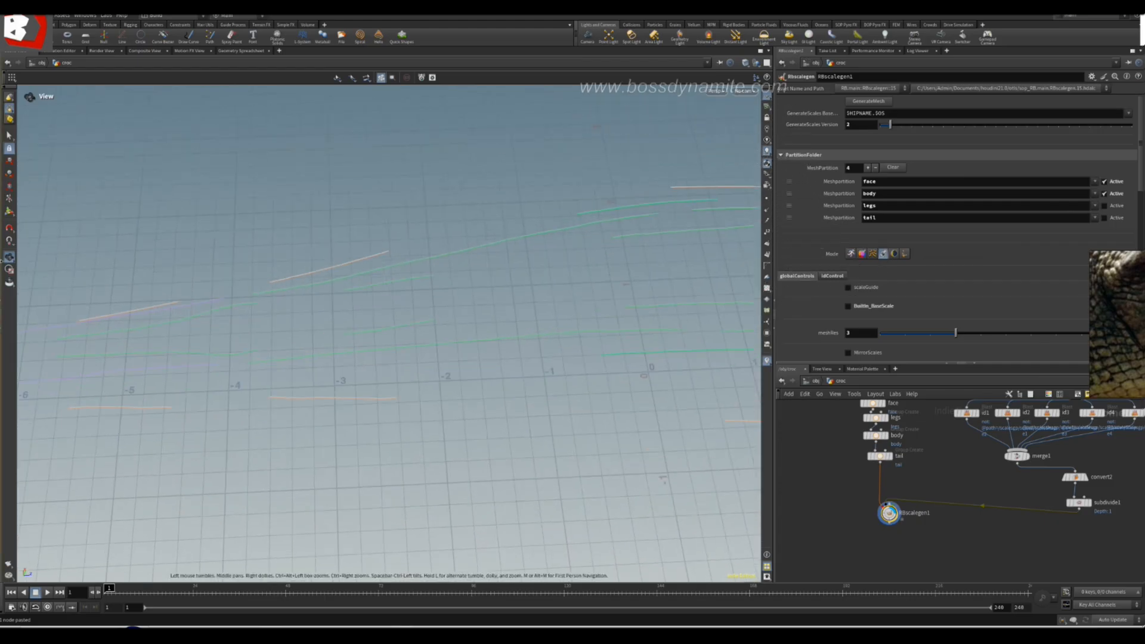
key("Return")
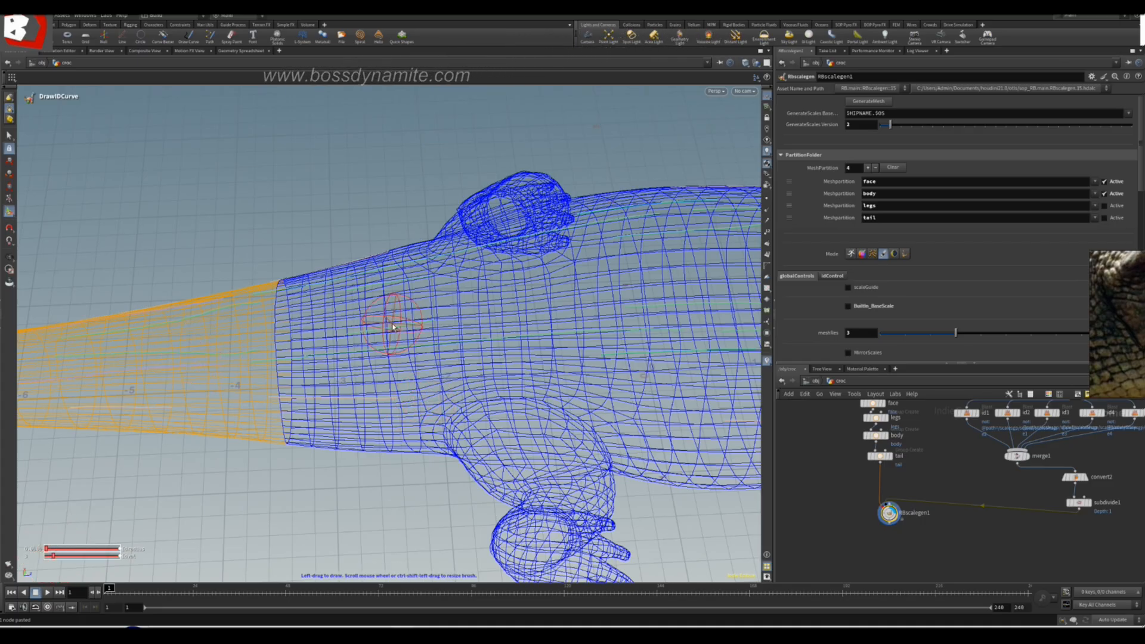
right_click(388, 329)
left_click(416, 362)
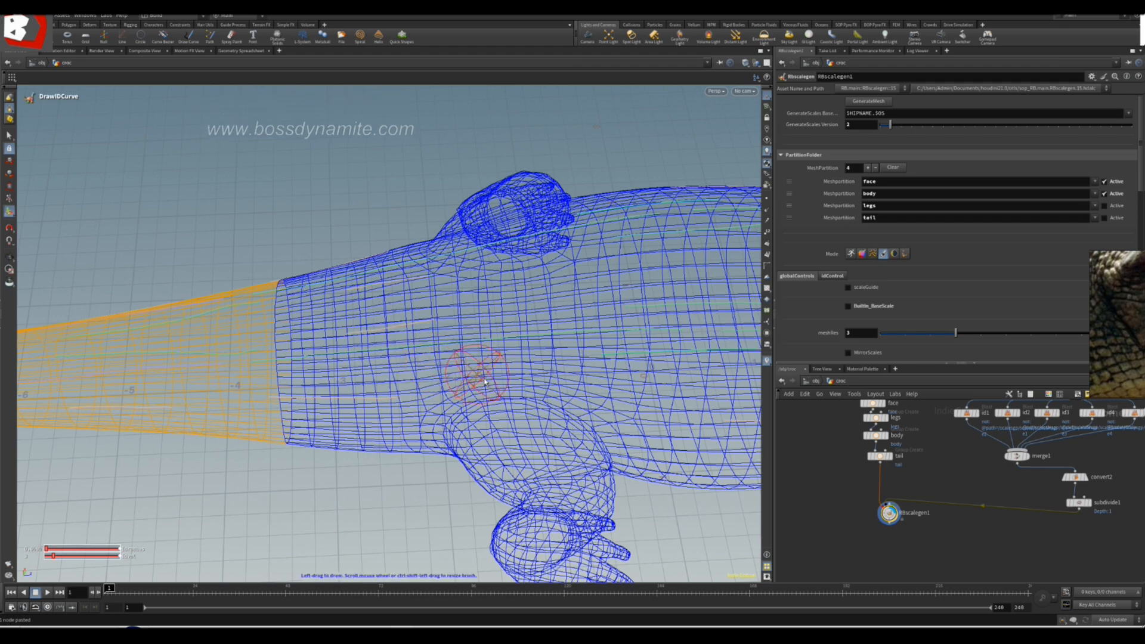
key("alt")
middle_click_drag(395, 360, 444, 363, "alt")
middle_click_drag(256, 358, 320, 365, "alt")
right_click(320, 362)
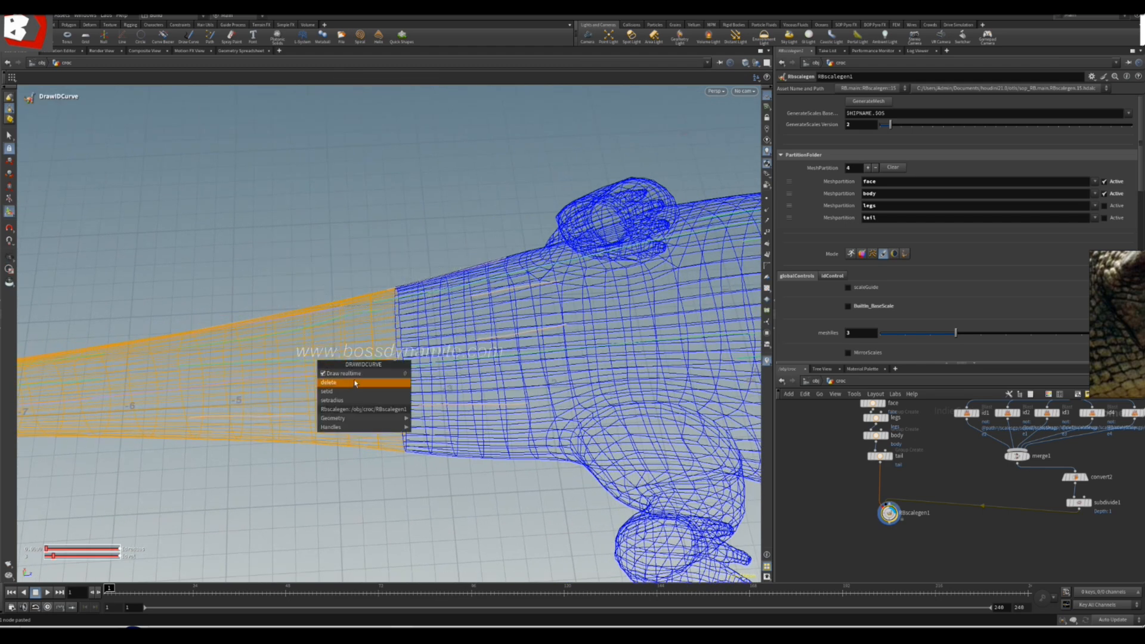
left_click(346, 396)
middle_click_drag(268, 389, 407, 396, "alt")
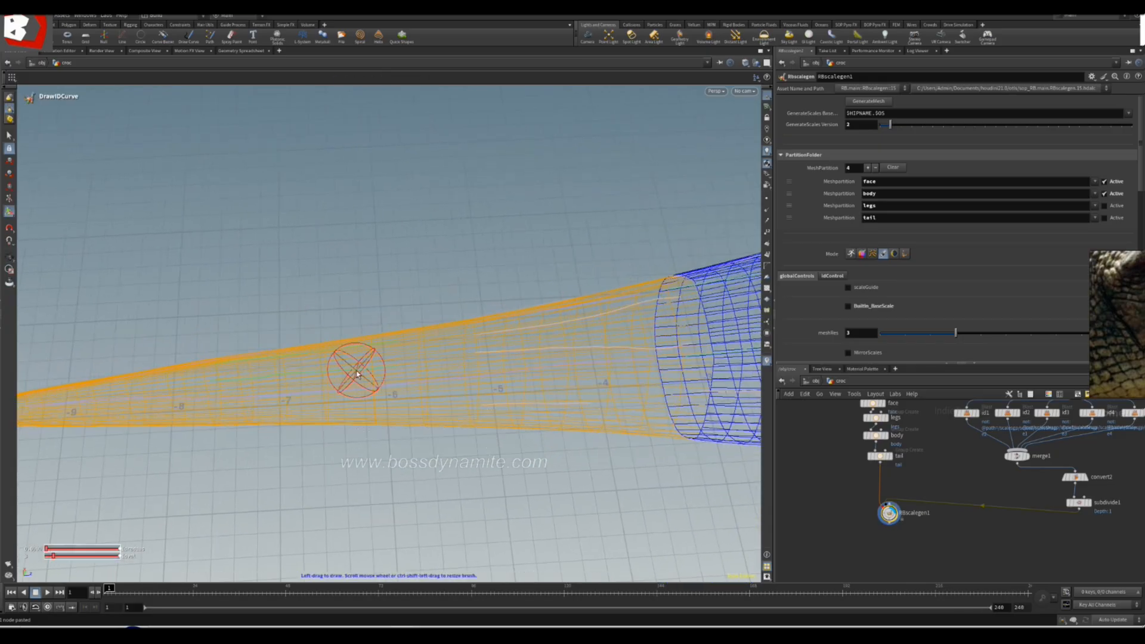
right_click(353, 370)
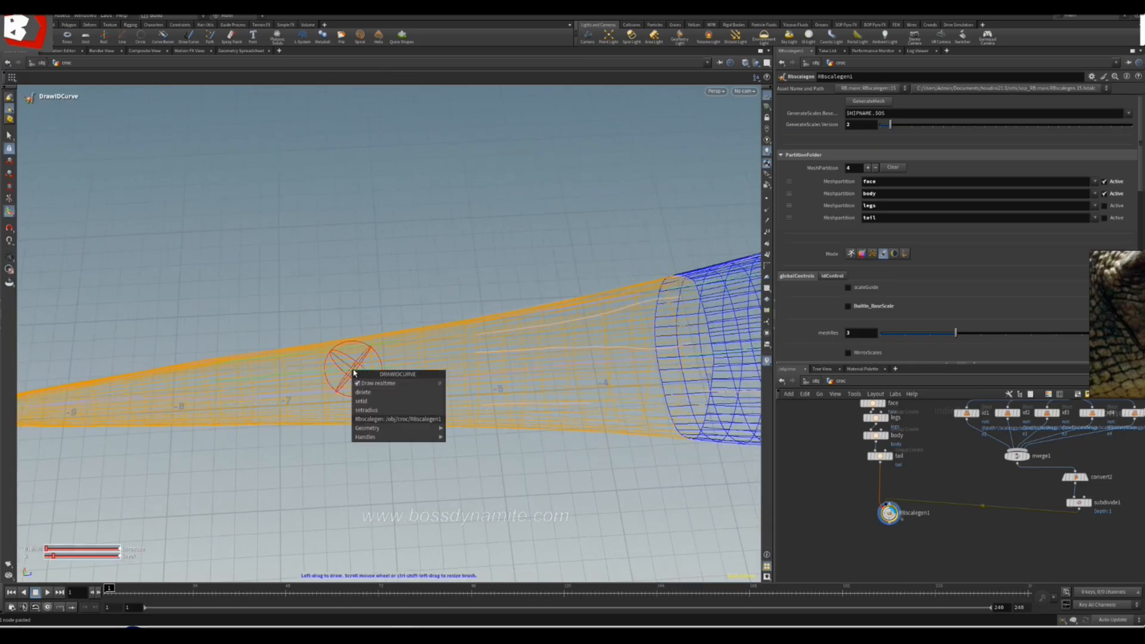
left_click(372, 402)
- Draw further ID curves along the upper tail and over the hips, checking their layout across the back
middle_click_drag(621, 422, 464, 361, "alt")
left_click_drag(463, 360, 477, 382, "alt")
middle_click_drag(486, 379, 348, 376, "alt")
right_click_drag(348, 376, 445, 365, "alt")
left_click_drag(445, 366, 403, 354, "alt")
right_click_drag(404, 355, 358, 400)
middle_click_drag(352, 406, 437, 396)
mouse_move(437, 396)
left_mouse_down()
mouse_move(444, 429)
mouse_move(443, 410)
left_mouse_up()
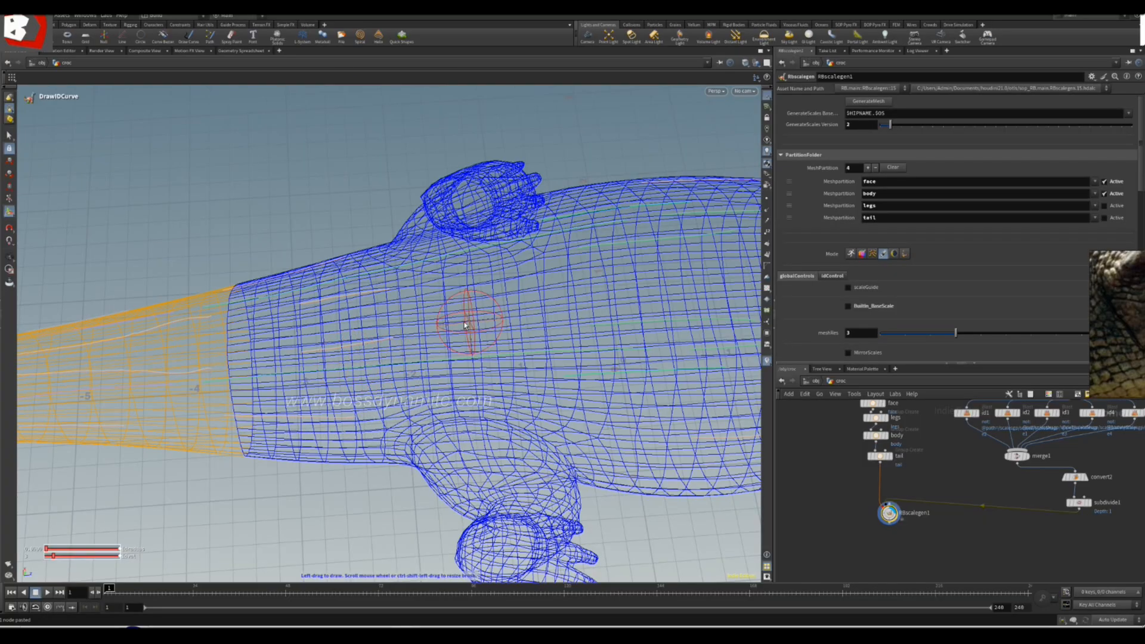
left_click_drag(486, 322, 517, 303, "alt")
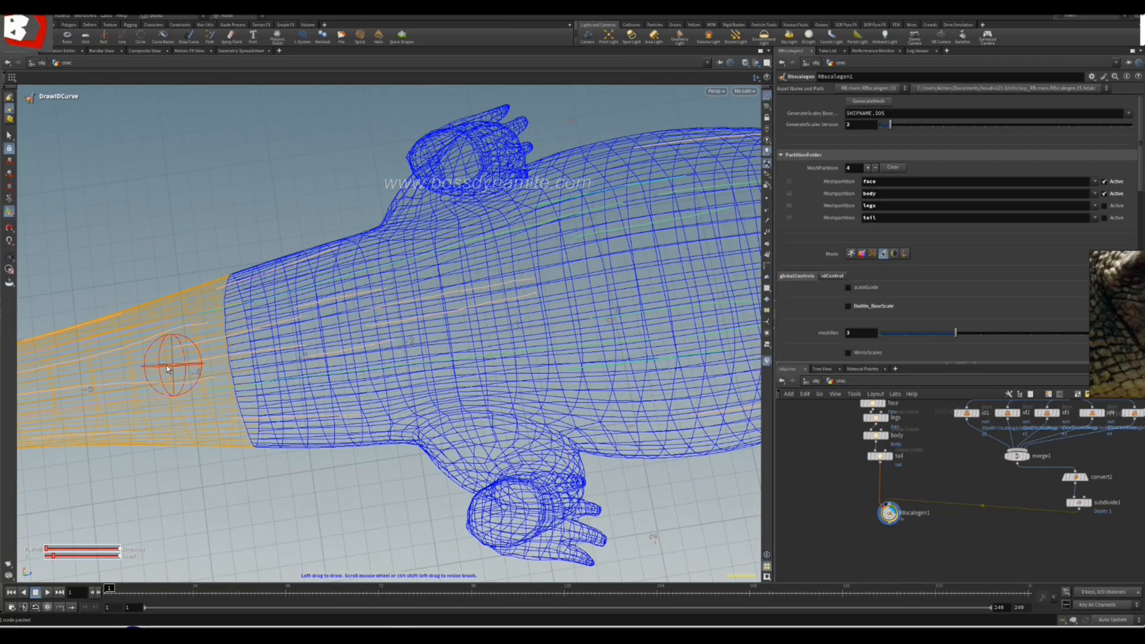
left_click_drag(670, 286, 458, 291, "alt")
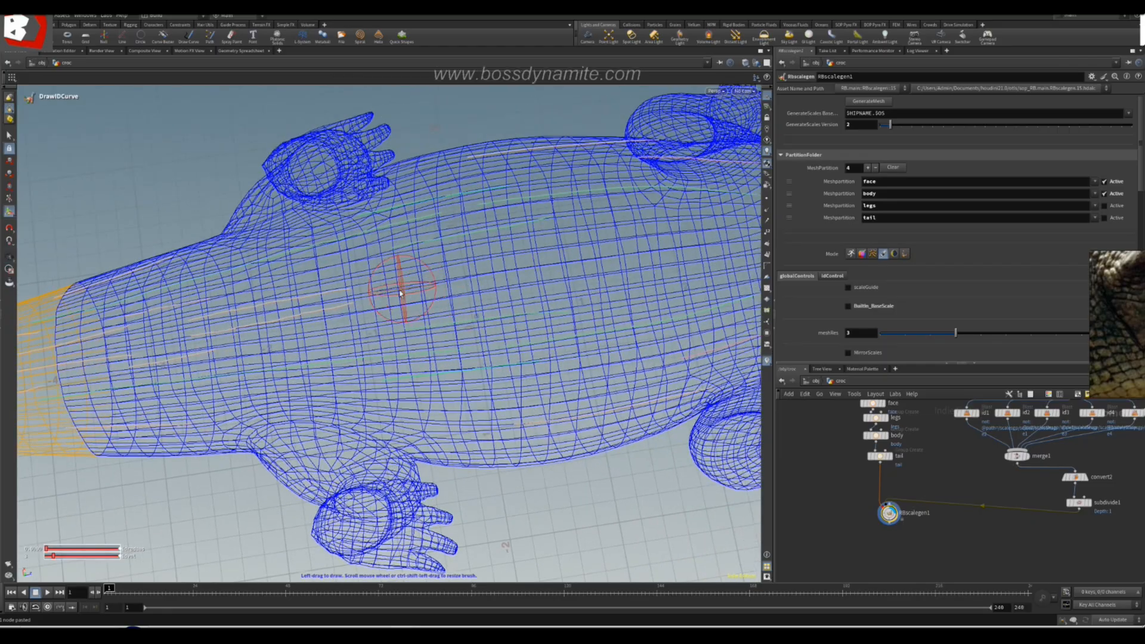
right_click_drag(515, 342, 345, 335, "alt")
left_click_drag(345, 334, 429, 301, "alt")
right_click_drag(430, 302, 509, 343, "alt")
mouse_move(509, 343)
left_mouse_down("alt")
mouse_move(482, 284)
mouse_move(513, 287)
left_mouse_up("alt")
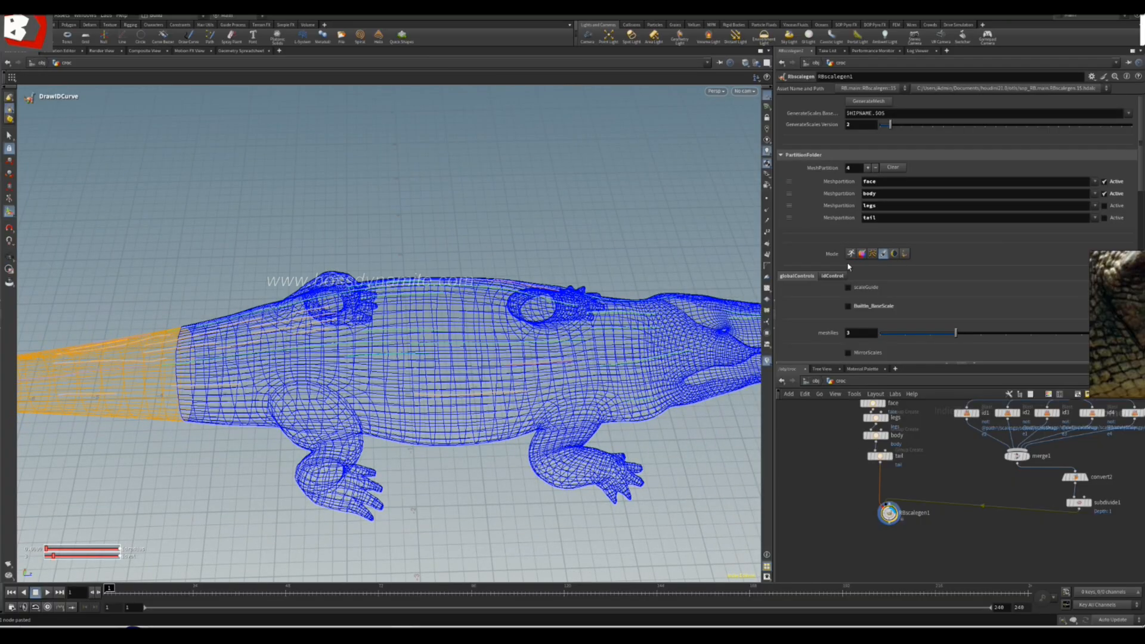
- Leave curve drawing and display RBscalegen1's regenerated scales as ScalesLo
left_click(952, 254)
left_click(949, 298)
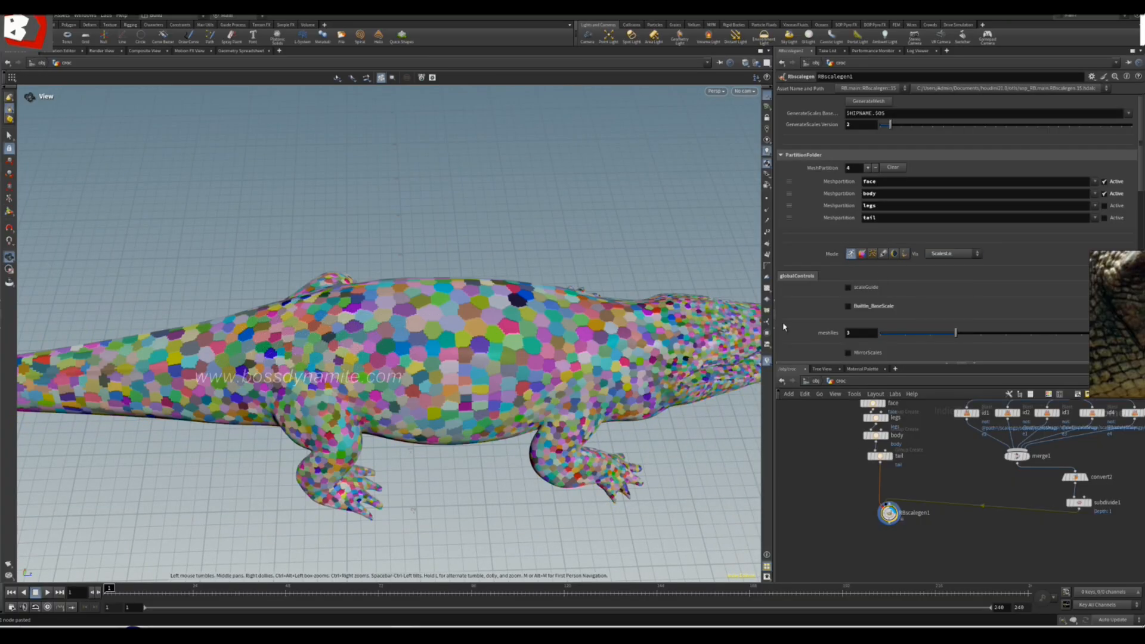
left_click_drag(460, 354, 397, 287, "alt")
scroll(381, 340, "up", 3)
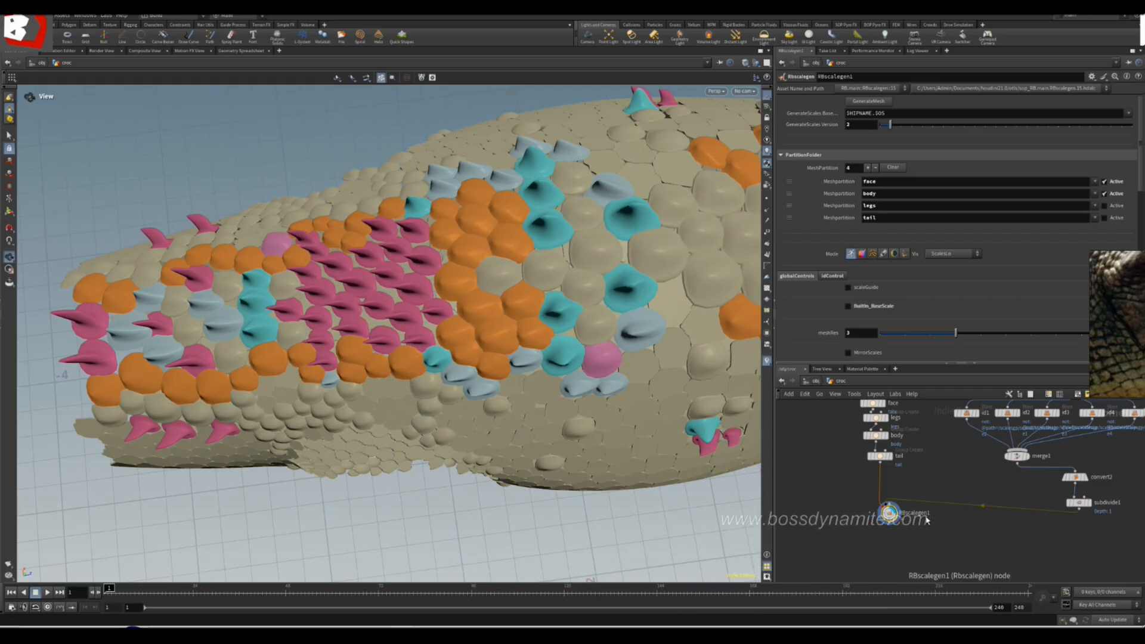
- Examine the shape and spacing of the spiked scales on the hips and tail base from both sides
scroll(417, 292, "down", 3)
left_click_drag(416, 293, 404, 169)
scroll(401, 313, "up", 3)
left_click_drag(401, 314, 250, 272)
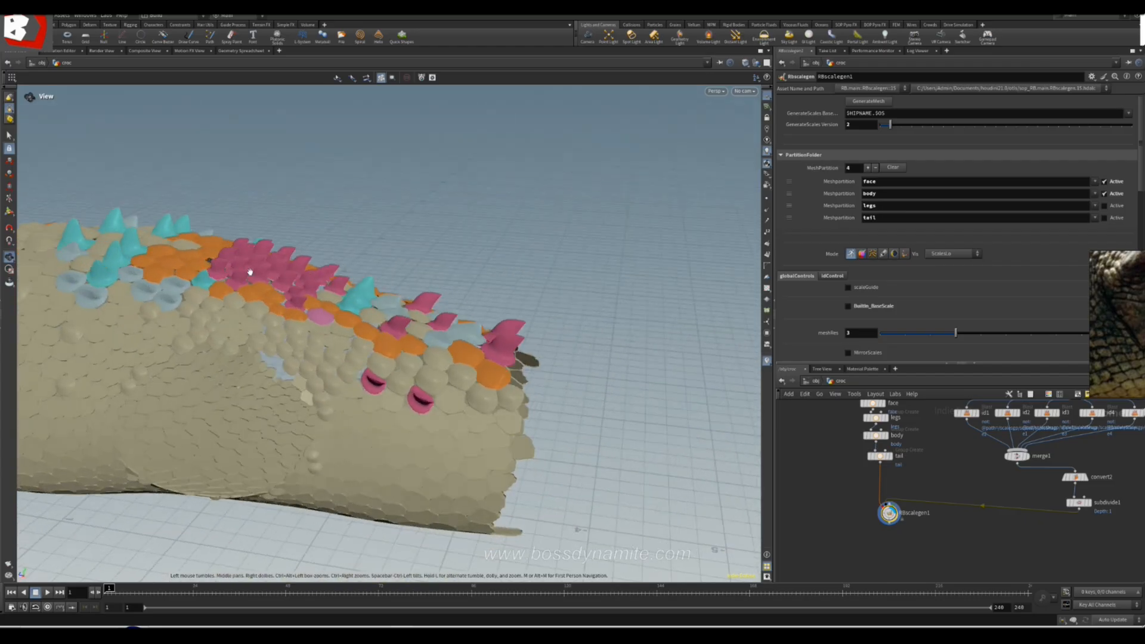
scroll(250, 272, "up", 1)
middle_click_drag(1019, 530, 964, 540)
left_click_drag(352, 284, 295, 299)
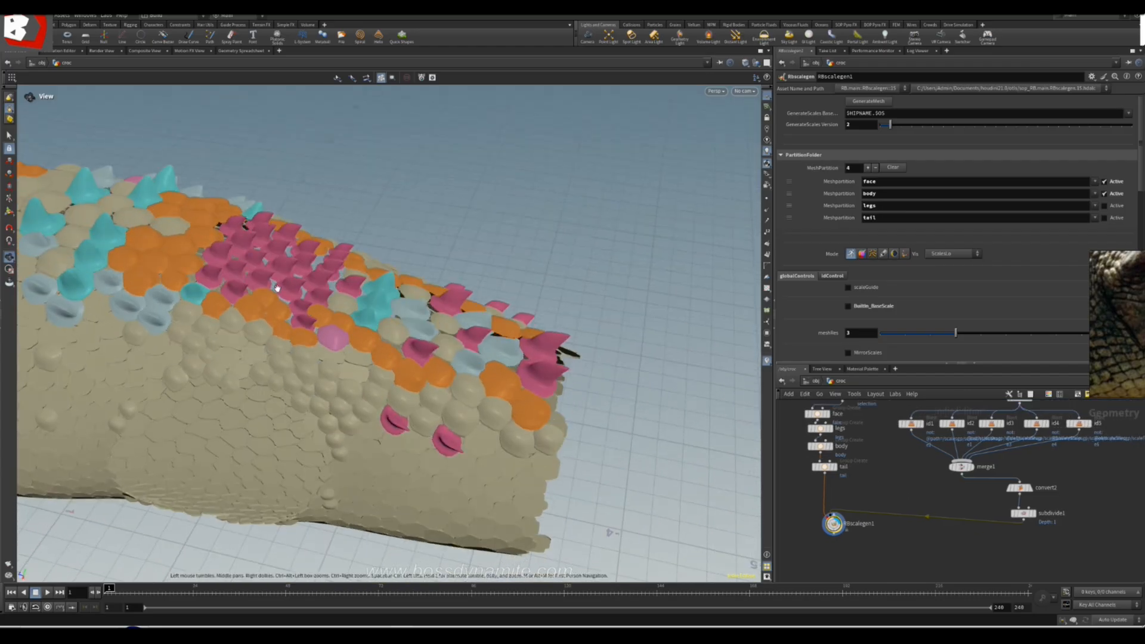
scroll(294, 298, "up", 3)
left_click_drag(373, 299, 436, 288)
scroll(437, 288, "up", 2)
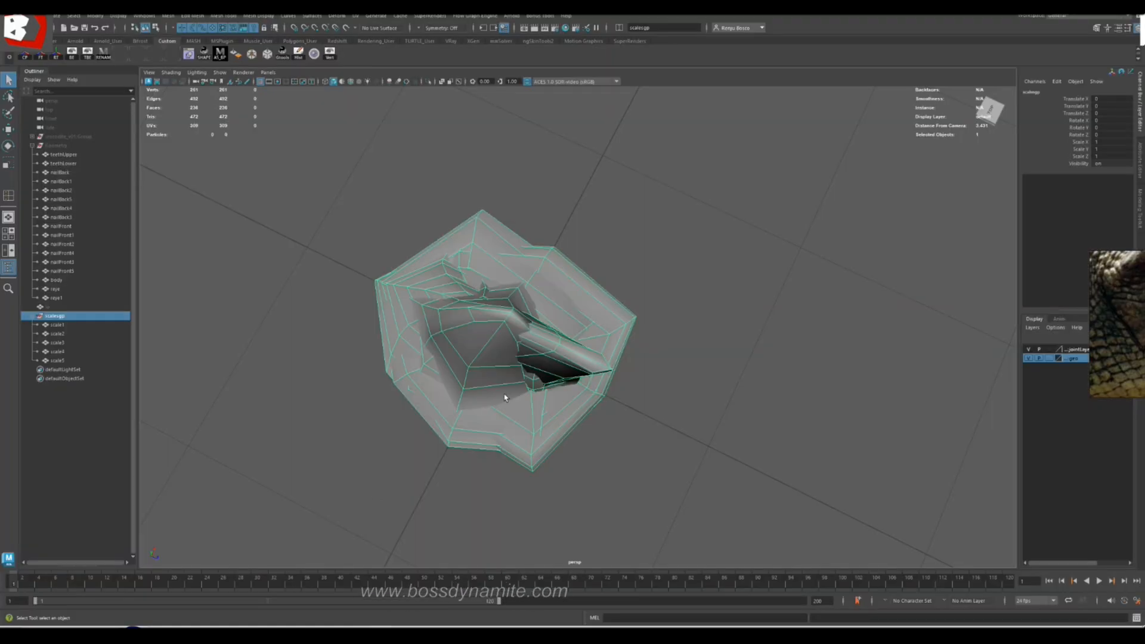
- Switch to Maya, isolate the pointed source scale scale3, and try scaling a selection of its edges
left_click_drag(531, 382, 629, 221, "alt")
left_click_drag(626, 270, 506, 360, "alt")
right_click_drag(506, 360, 506, 334)
left_click_drag(513, 373, 447, 324, "alt")
left_click(469, 309)
left_click(513, 349)
key("r")
left_click_drag(555, 332, 563, 347)
key("ctrl+z")
- Select the edge loops around scale3 and scale the loop at its base
double_click(428, 357)
double_click(570, 304)
left_click_drag(567, 296, 582, 296)
double_click(638, 368)
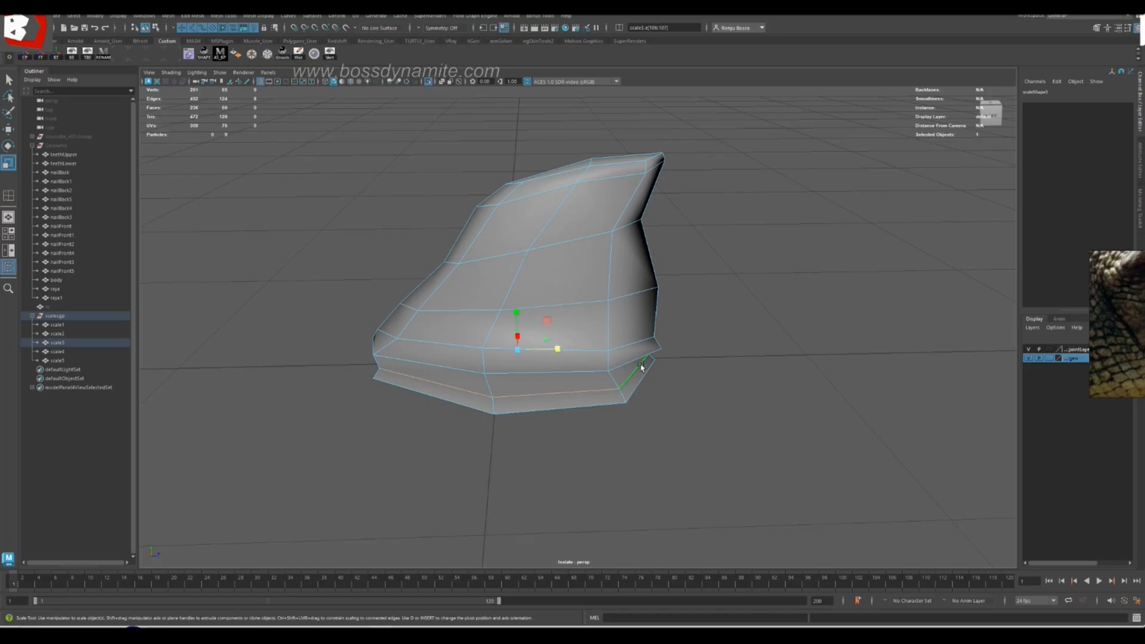
left_click_drag(683, 411, 688, 388, "alt")
left_click_drag(556, 338, 645, 266)
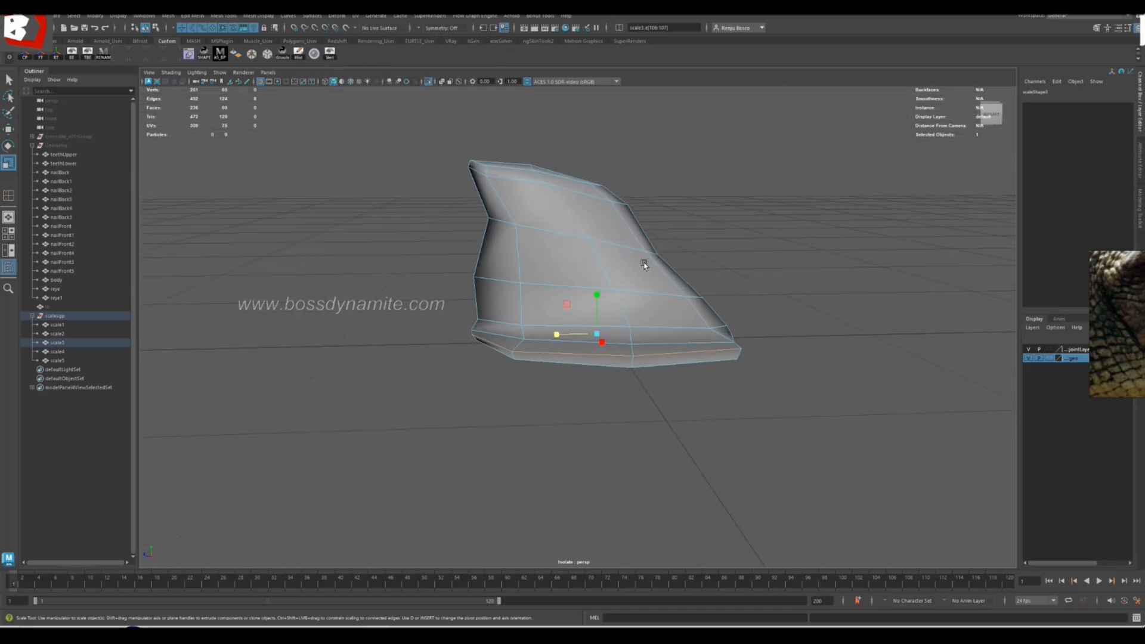
left_click_drag(531, 238, 527, 240)
- Adjust a vertex on the concave side of scale3 to refine the spike's profile
left_click(490, 322)
right_click_drag(490, 323, 327, 256)
key("q")
left_click(473, 278)
key("w")
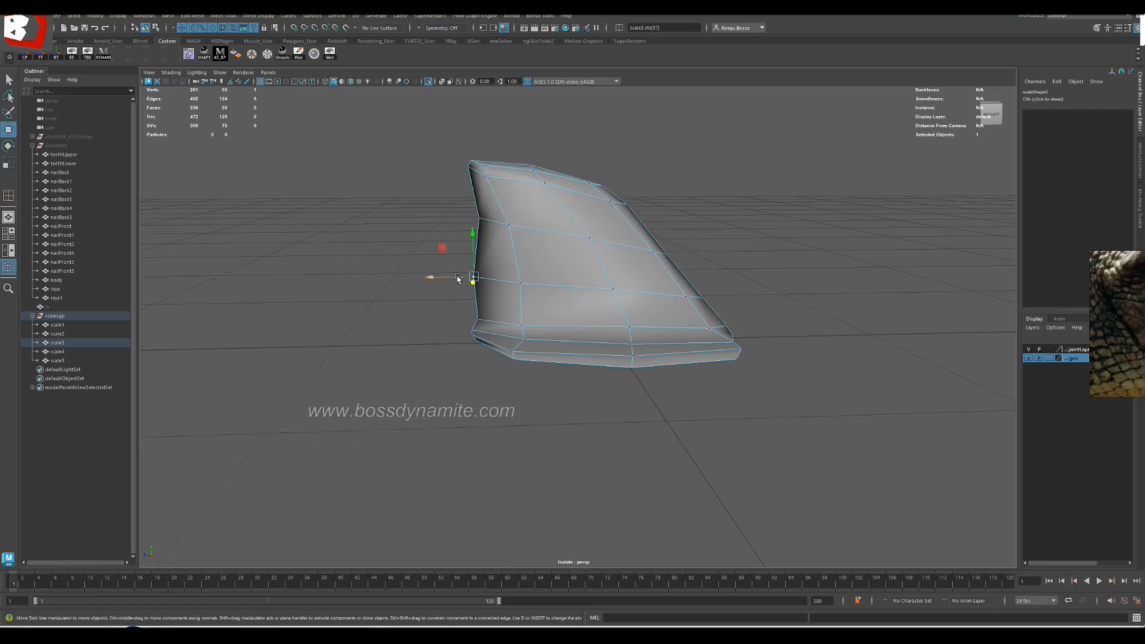
left_click_drag(472, 280, 723, 348, "alt")
- Move an edge on scale3's base rim inward to tidy the outline
right_click_drag(735, 325, 736, 288)
left_click(752, 336)
left_click_drag(753, 338, 763, 391, "alt")
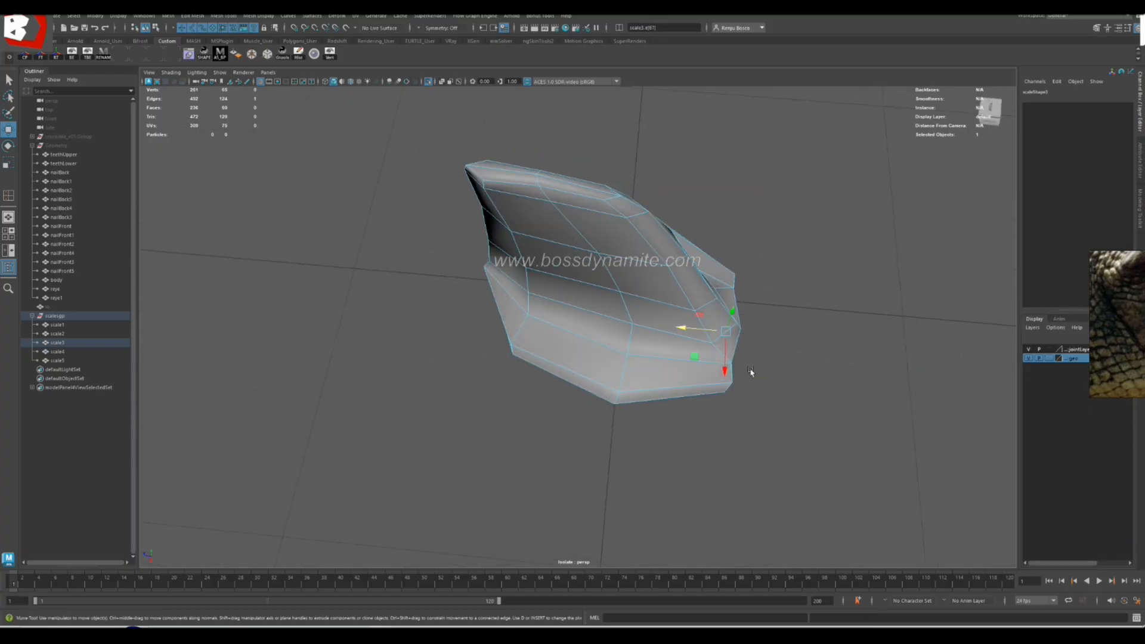
middle_click_drag(681, 327, 707, 330)
left_click_drag(704, 331, 549, 320, "alt")
left_click(734, 175)
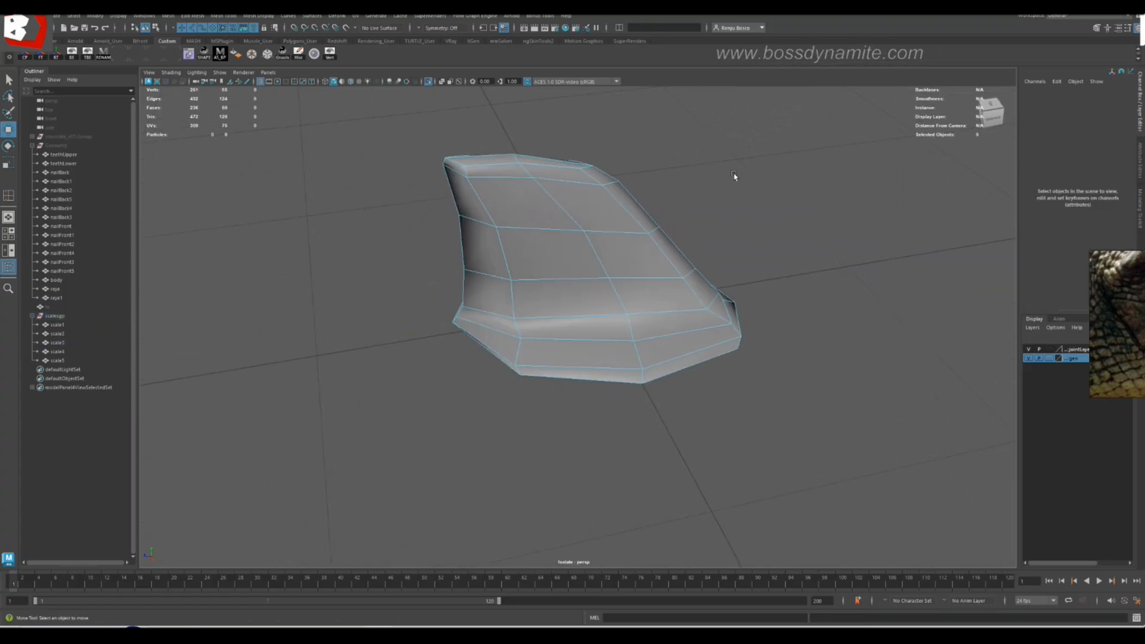
- Return scale3 to object mode and turn off its isolation
scroll(734, 176, "down", 4)
left_click_drag(734, 176, 600, 297, "alt")
right_click_drag(601, 296, 656, 251)
left_click(710, 239)
left_click_drag(710, 239, 465, 138, "alt")
left_click(429, 81)
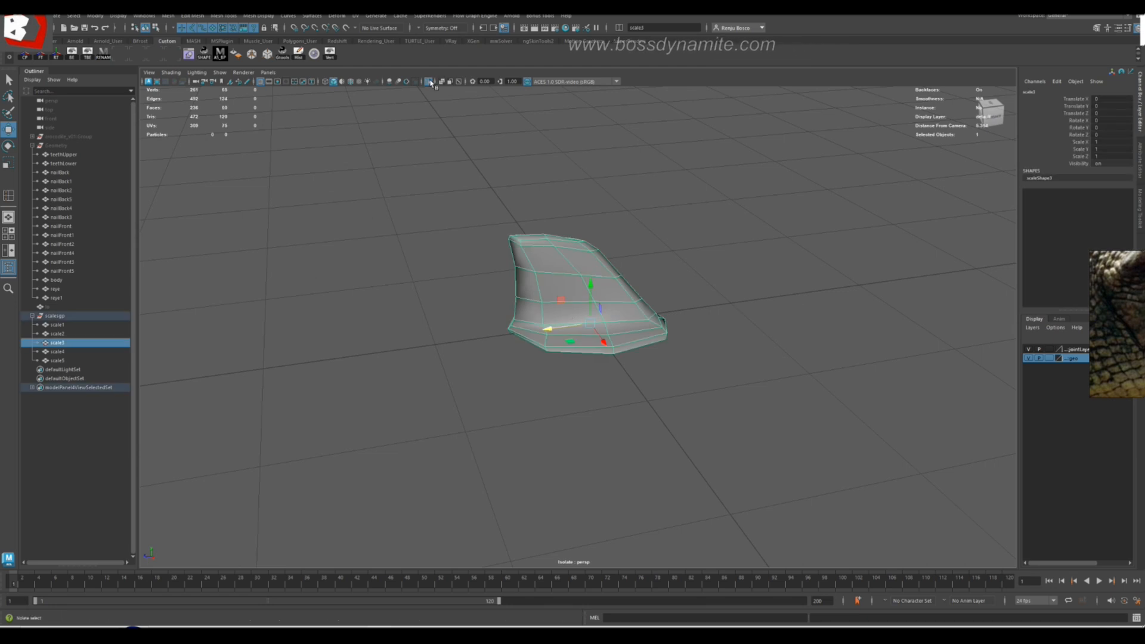
- Select the source scale group and try to export it as Alembic over scales_v1.abc
left_click(57, 316)
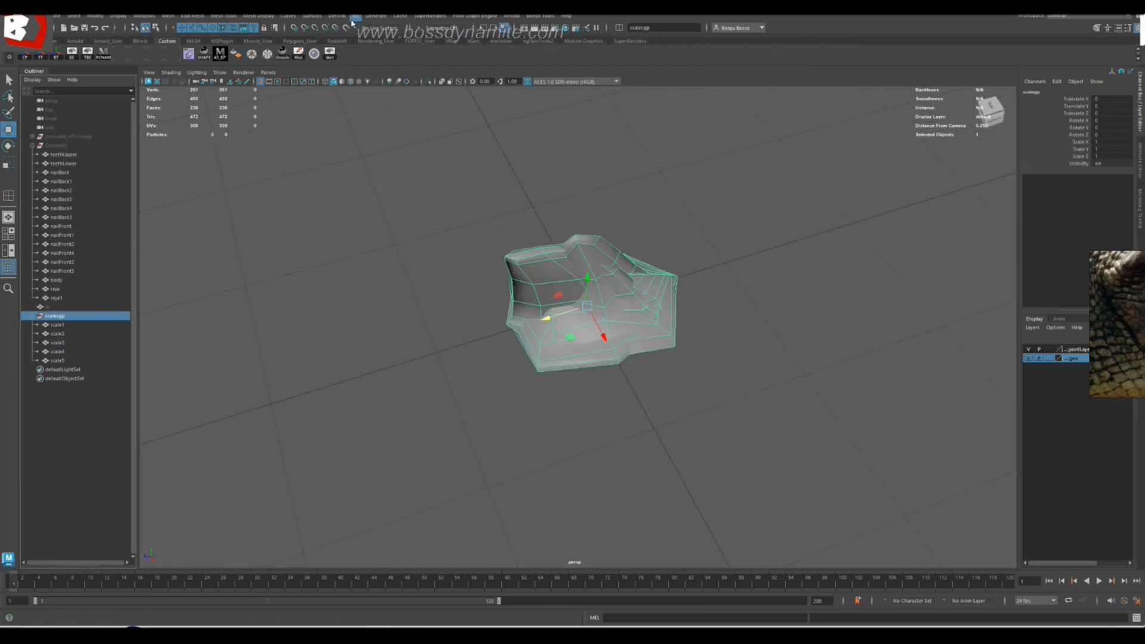
left_click(399, 17)
mouse_move(442, 33)
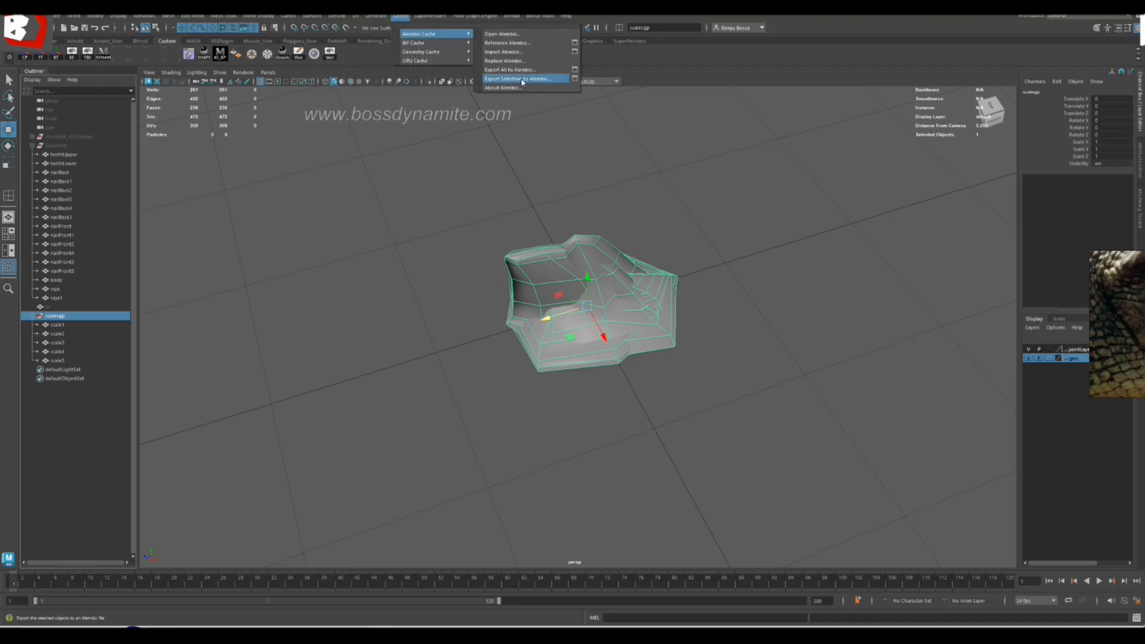
left_click(525, 81)
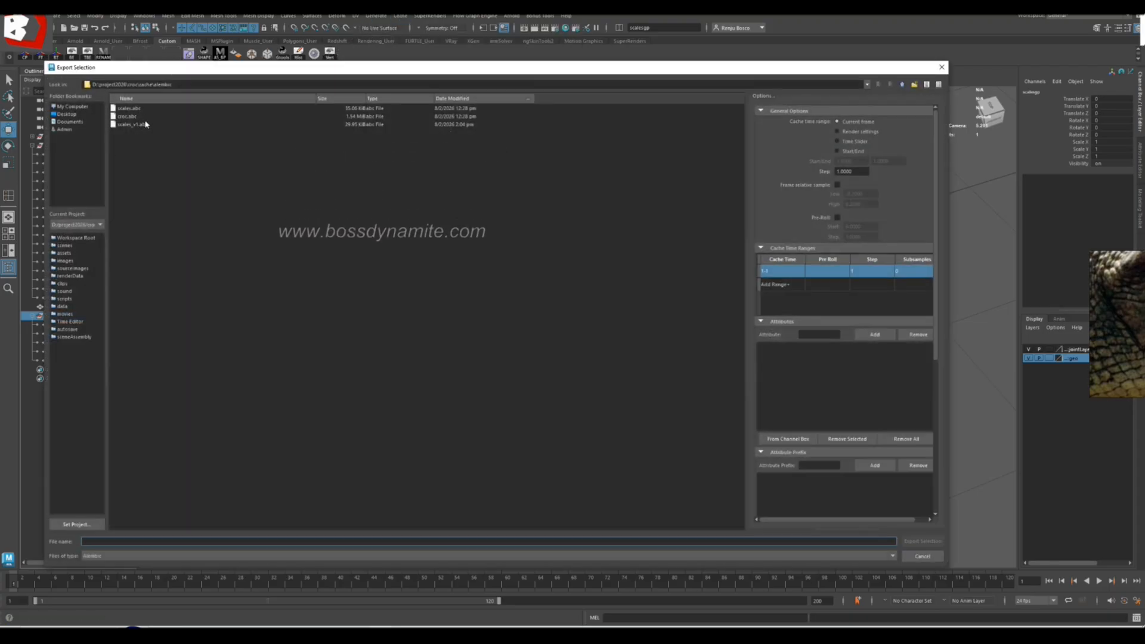
left_click(141, 123)
left_click(923, 541)
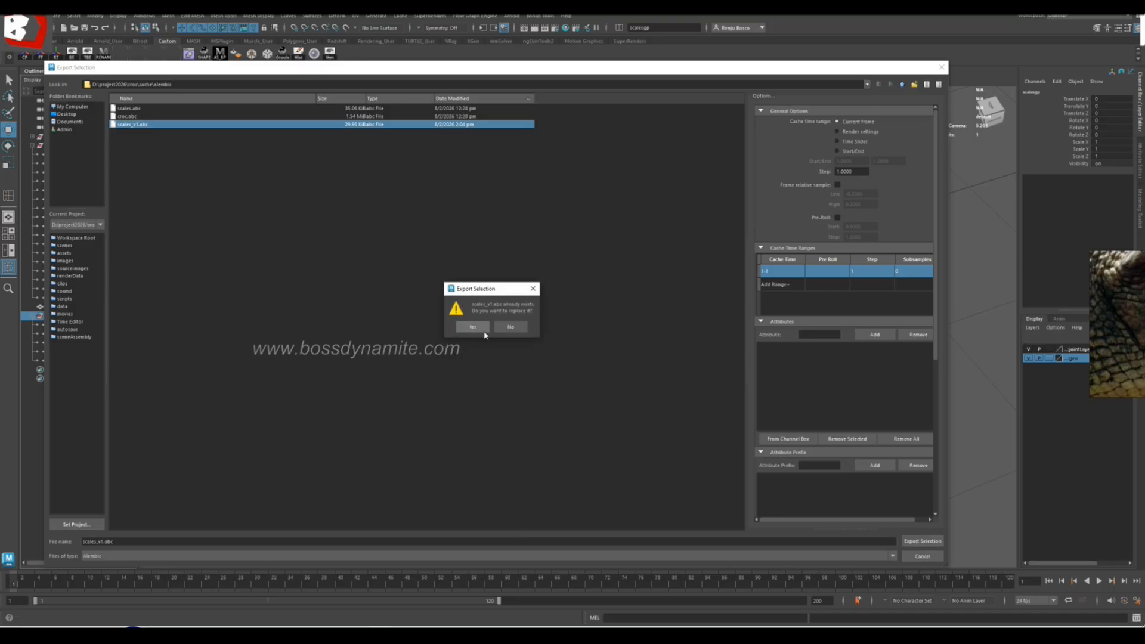
left_click(474, 325)
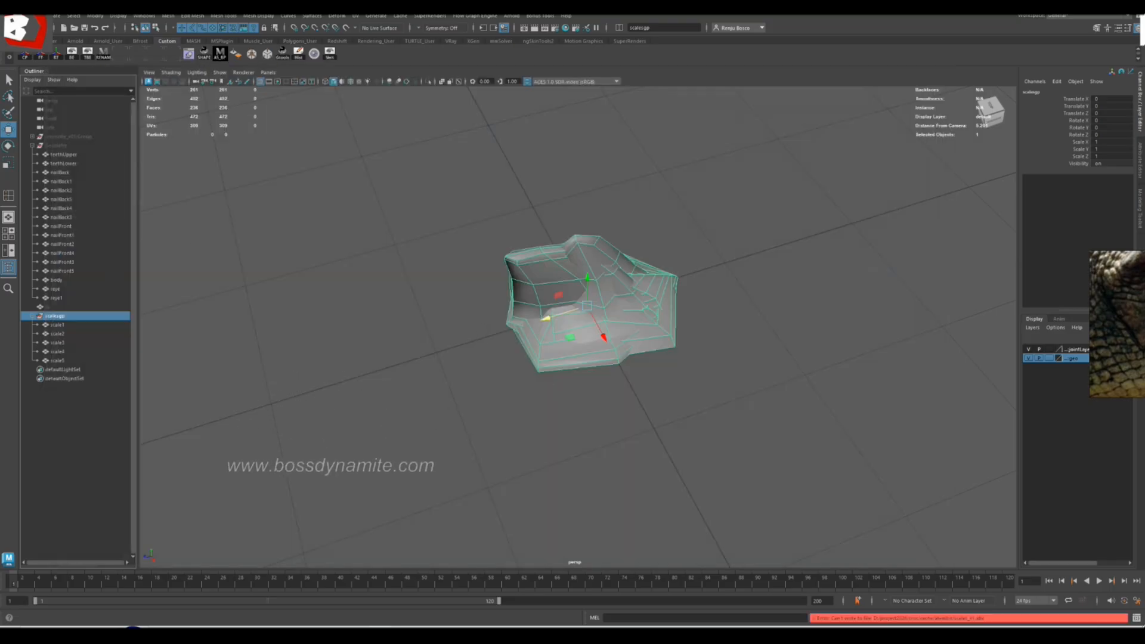
left_click(57, 15)
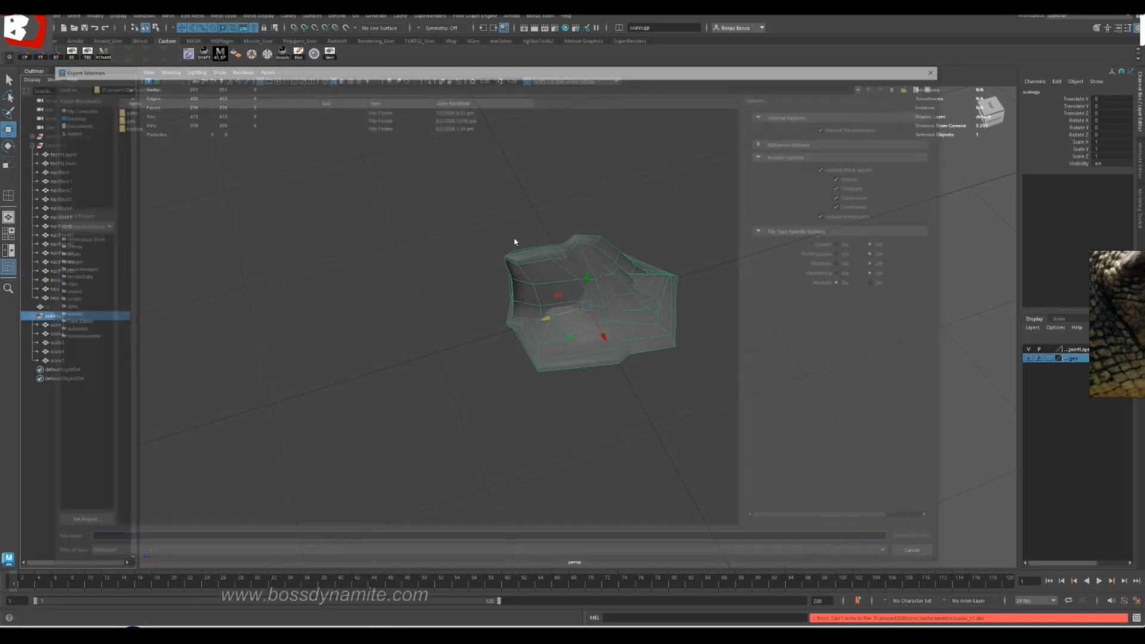
left_click(108, 127)
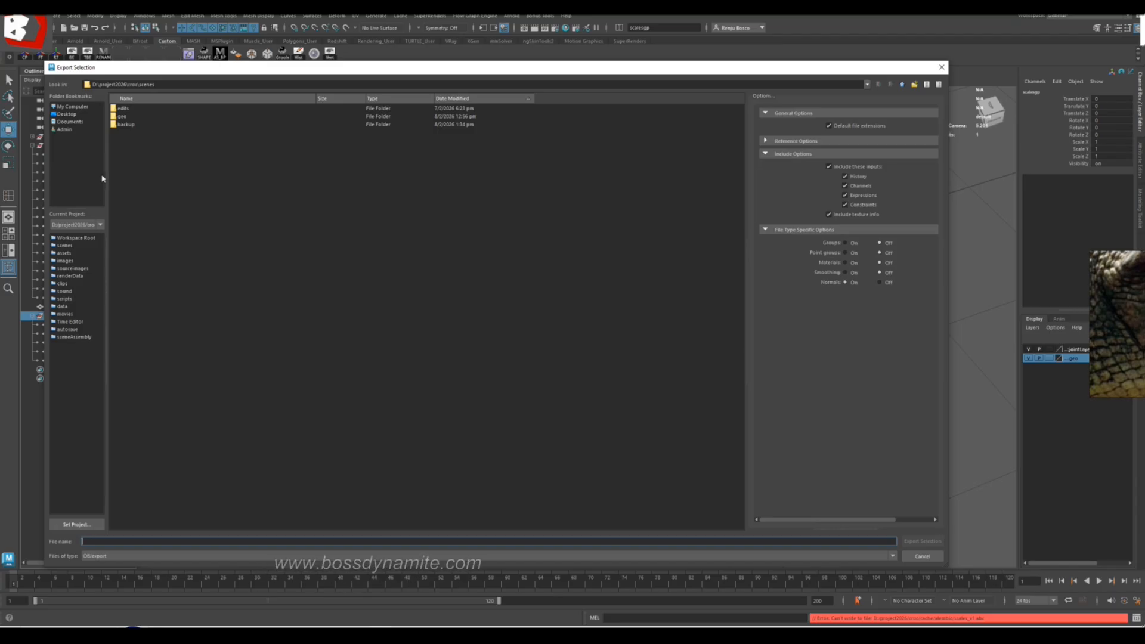
left_click(932, 558)
- Export the selected source scale group to Alembic as scales_v2.abc
left_click(399, 16)
left_click(525, 76)
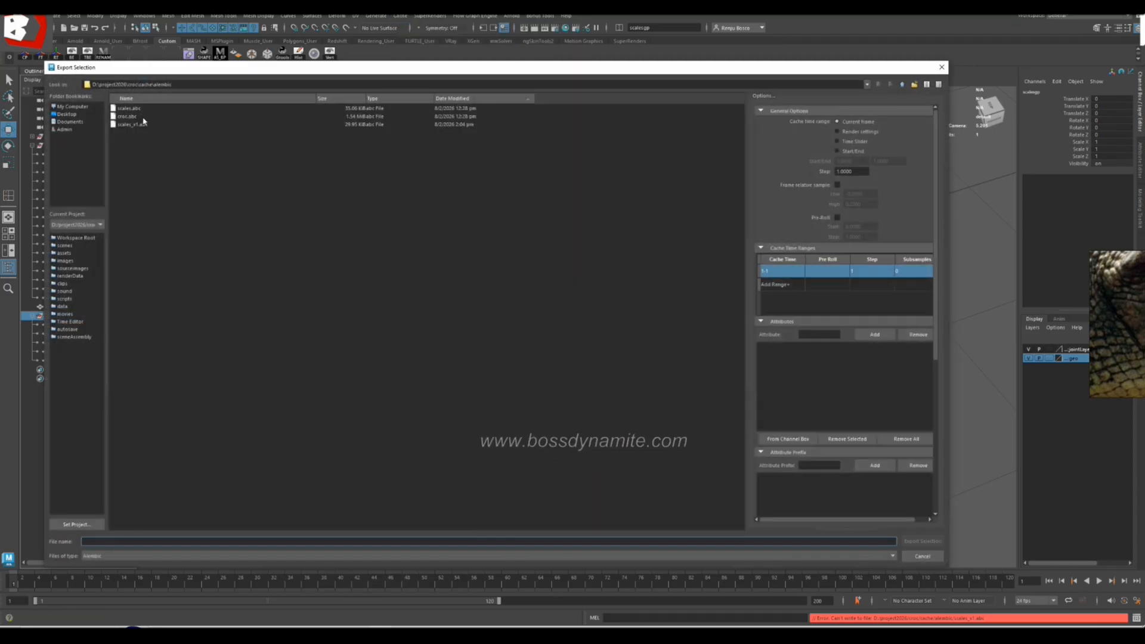
left_click(143, 124)
left_click(97, 542)
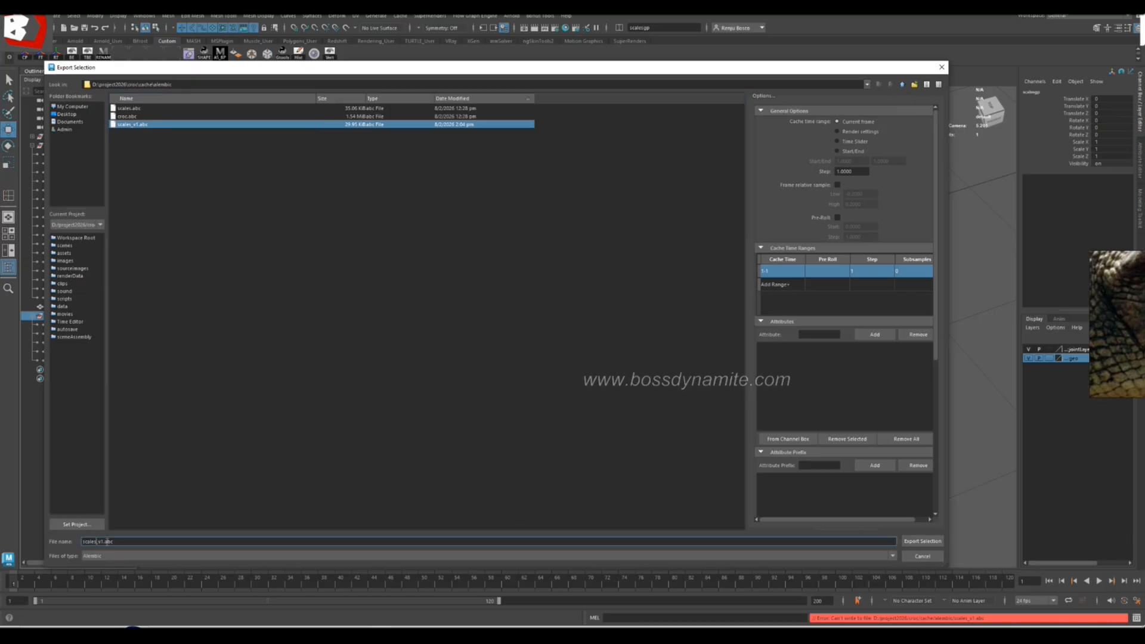
type("2")
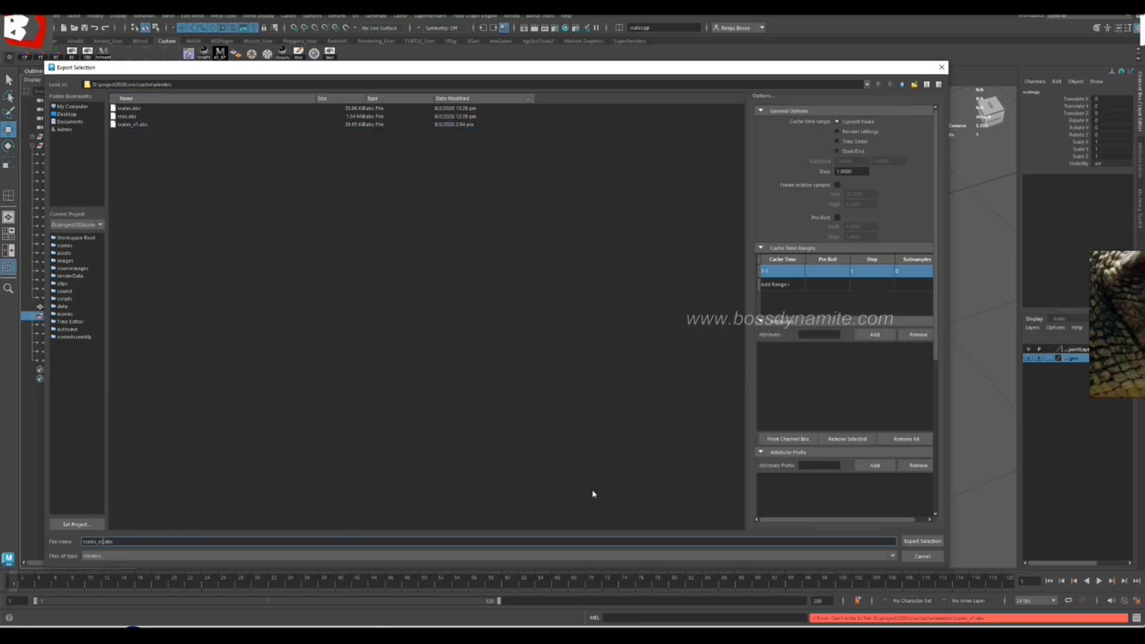
left_click(913, 543)
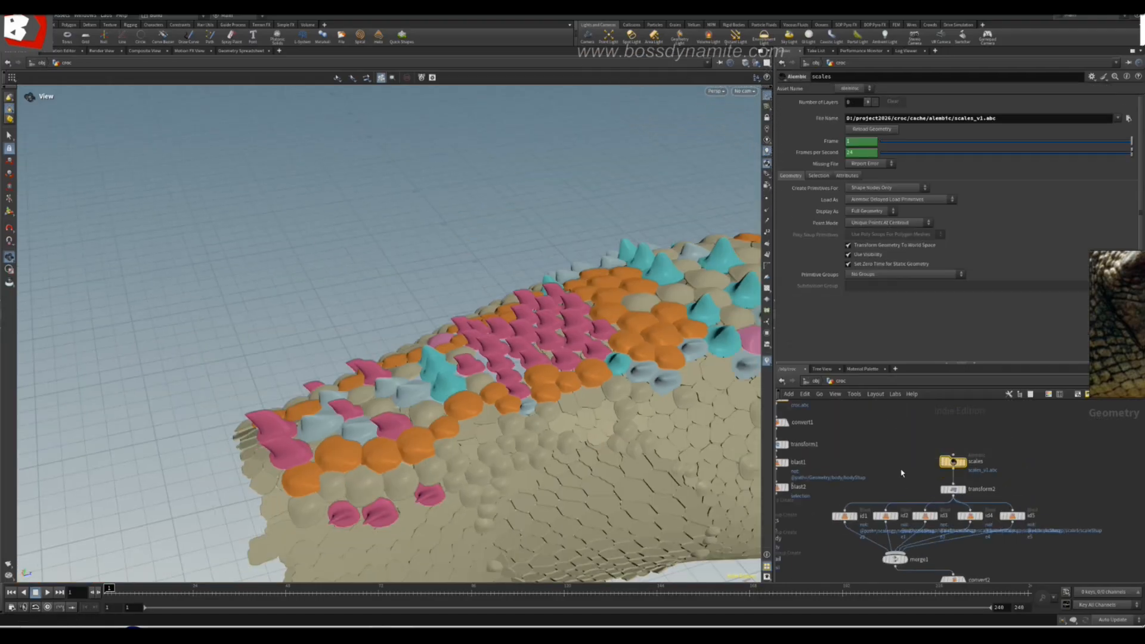
- Switch to Houdini and point the scales Alembic node's file to scales_v2.abc
left_click_drag(984, 118, 981, 118)
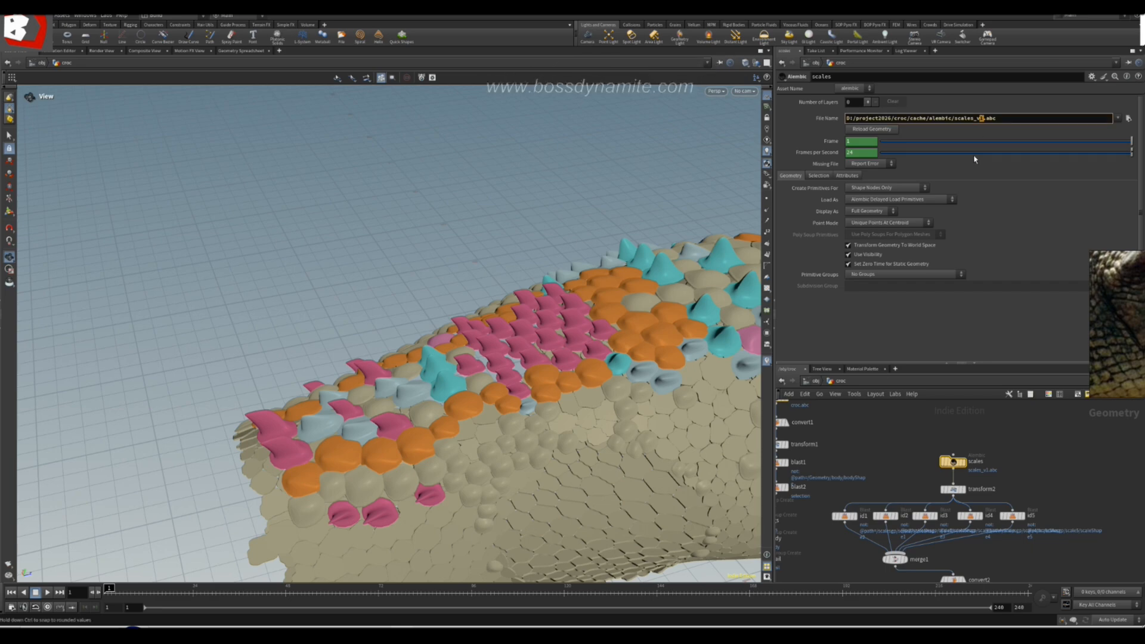
type("2")
key("Return")
- Inspect the updated spiked scales along the back, hips and tail from several angles
left_click_drag(524, 304, 380, 278)
right_click_drag(380, 278, 552, 265)
middle_click_drag(552, 266, 324, 307)
left_click_drag(323, 306, 340, 284)
right_click_drag(340, 284, 149, 297)
left_click_drag(149, 297, 587, 292)
right_click_drag(587, 292, 405, 312)
left_click_drag(405, 313, 417, 314)
right_click_drag(417, 314, 465, 316)
left_click_drag(465, 317, 346, 349)
right_click_drag(346, 349, 418, 353)
left_click_drag(418, 353, 420, 380)
- Select the RBscalegen1 node to bring up its parameters
middle_click_drag(999, 531, 1097, 433)
scroll(979, 560, "up", 1)
middle_click_drag(979, 560, 1035, 567)
left_click_drag(518, 426, 458, 394)
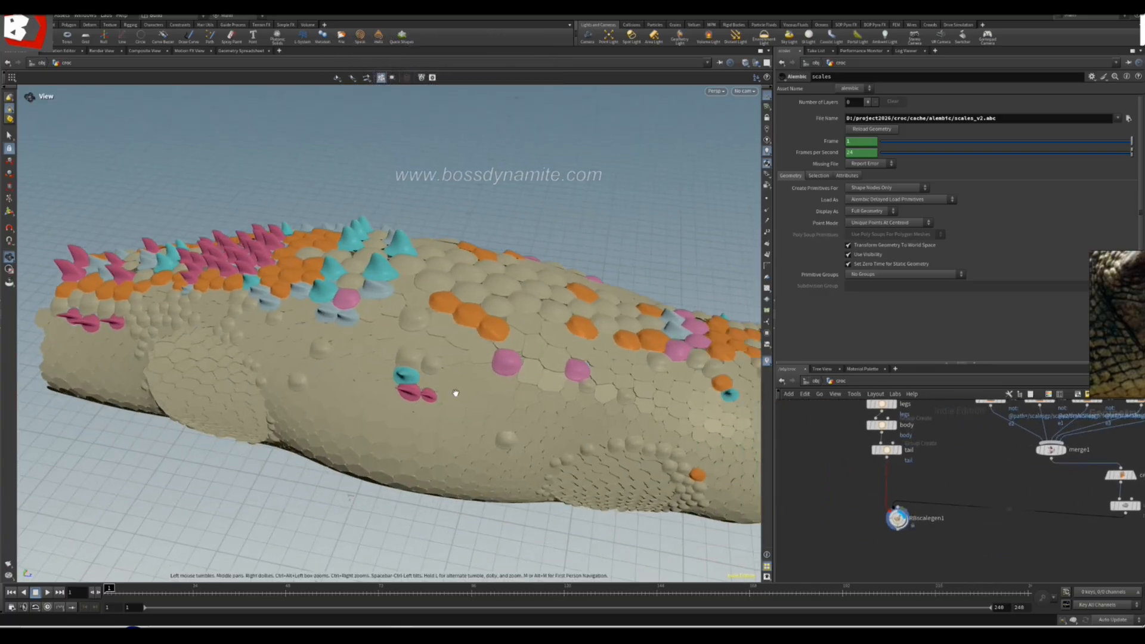
left_click(897, 518)
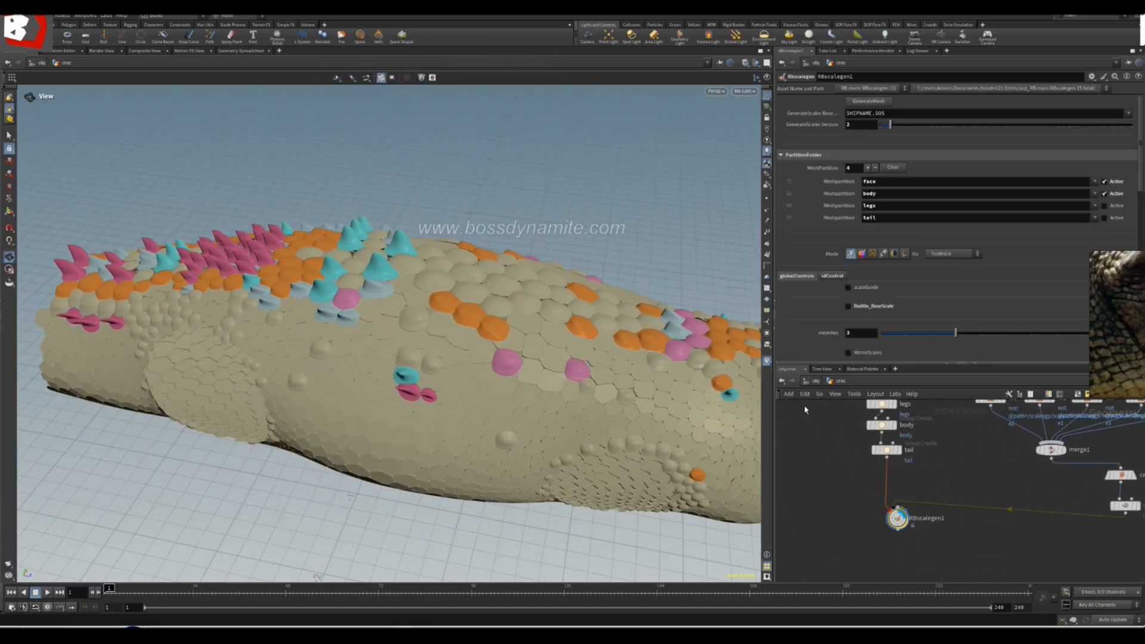
- Set IDrandom to 0 in the ID controls and check the scales along the back, flanks and tail base
left_click(833, 276)
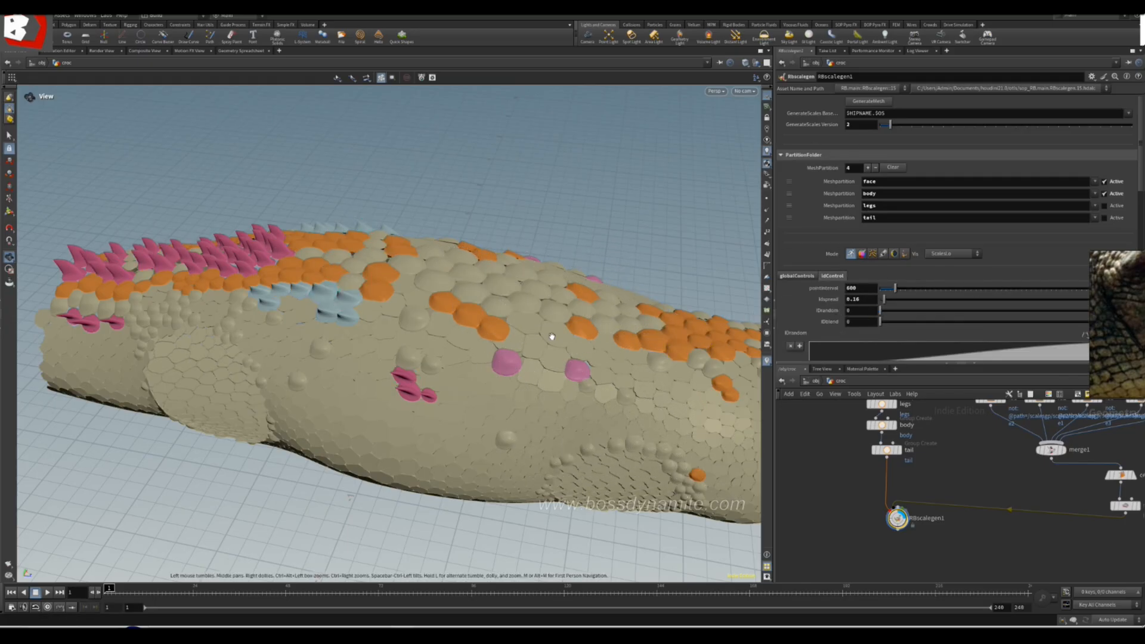
right_click_drag(527, 335, 360, 291)
right_click_drag(360, 352, 425, 297)
left_click_drag(426, 297, 439, 351)
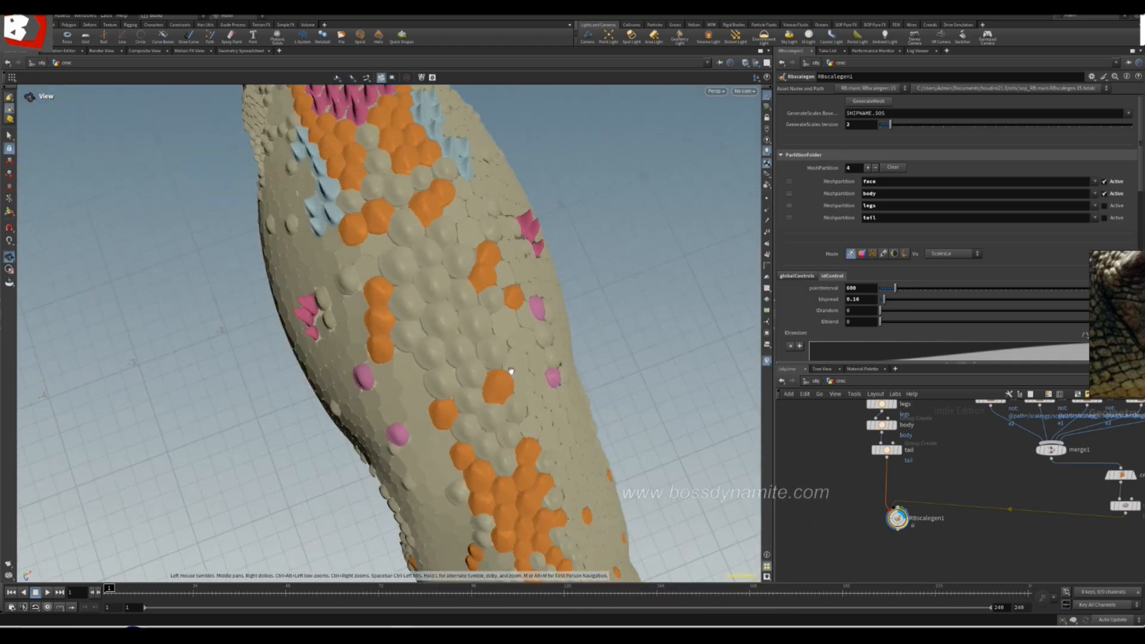
right_click_drag(438, 350, 460, 360)
left_click_drag(460, 360, 492, 352)
right_click_drag(493, 352, 506, 428)
left_click_drag(506, 428, 514, 465)
right_click_drag(513, 465, 366, 352)
left_click_drag(366, 353, 409, 279)
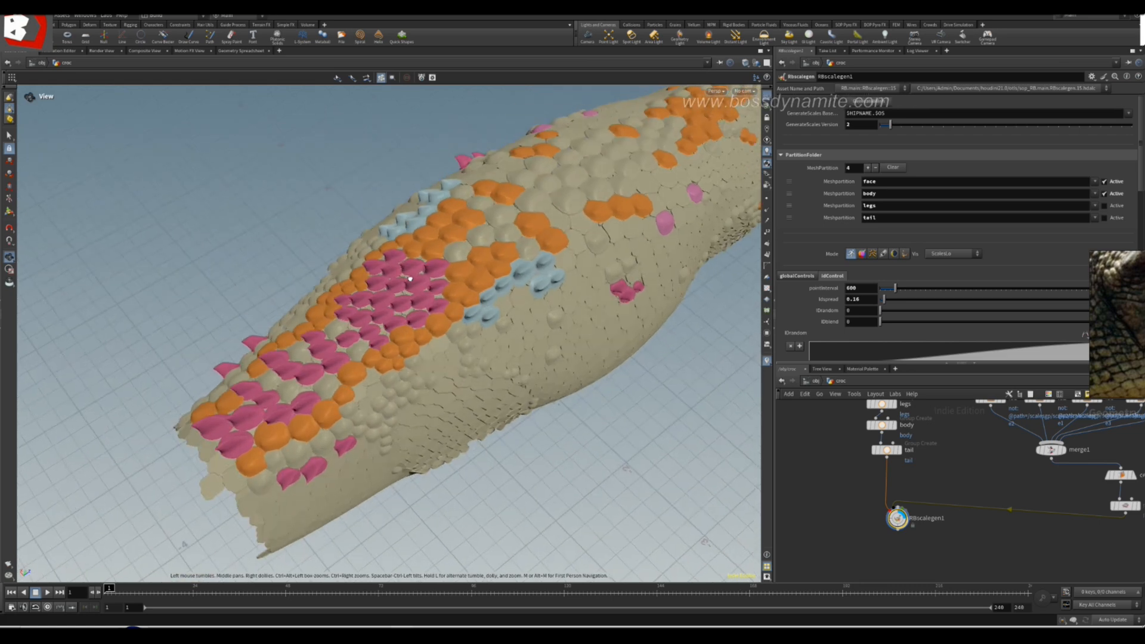
- Switch to ID curve drawing and examine the existing ID curves along the tail base and hip
left_click(884, 253)
left_click_drag(332, 400, 285, 363)
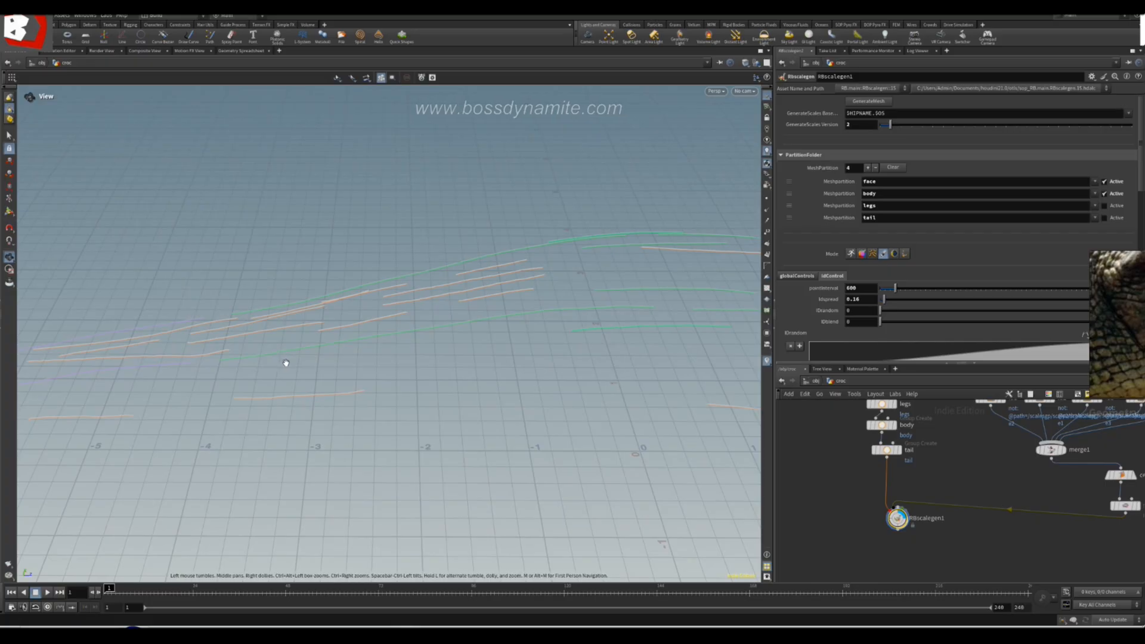
left_click(9, 213)
left_click_drag(341, 368, 306, 370, "alt")
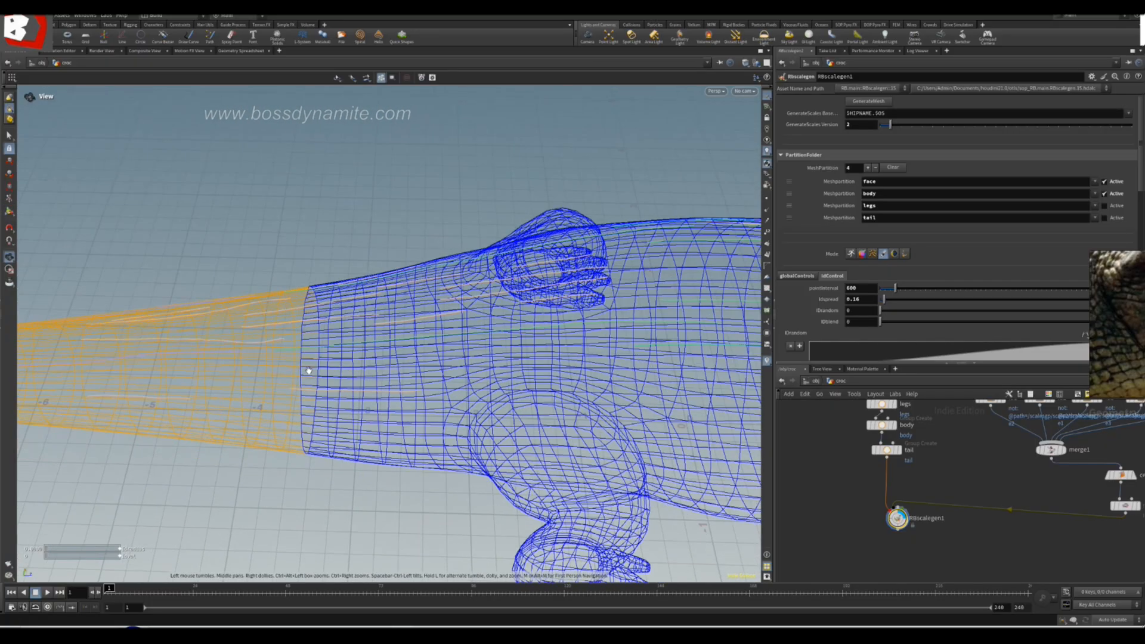
right_click_drag(306, 371, 34, 606, "alt")
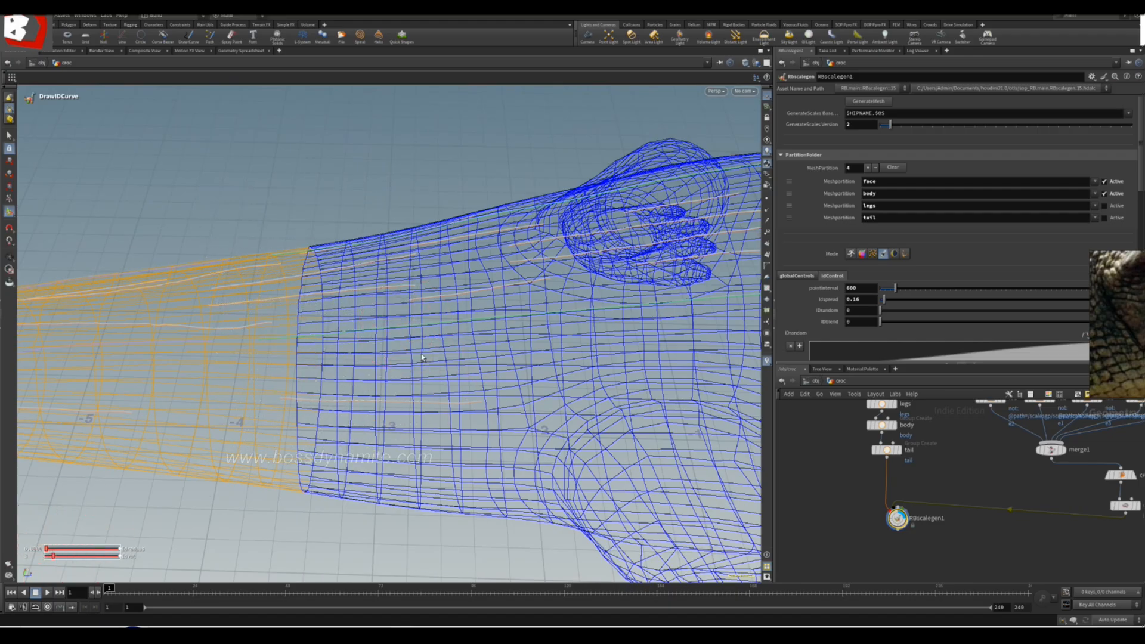
right_click_drag(509, 447, 381, 442)
left_click_drag(382, 442, 520, 491)
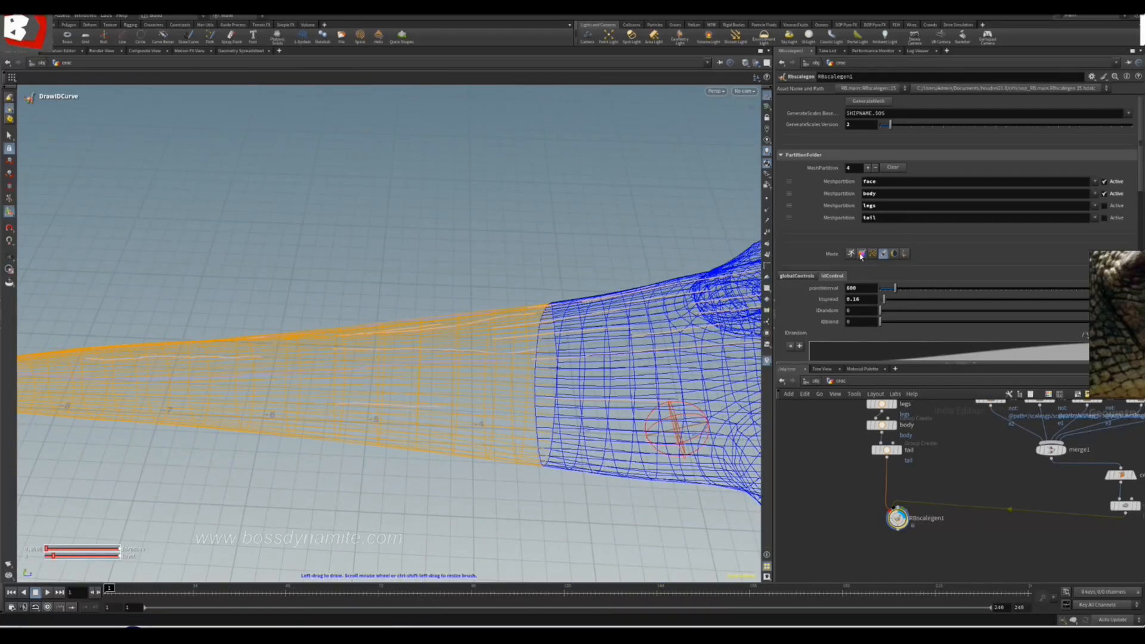
- Display the generated scales with the ScalesLo view mode and examine them from above and toward the head
left_click(850, 258)
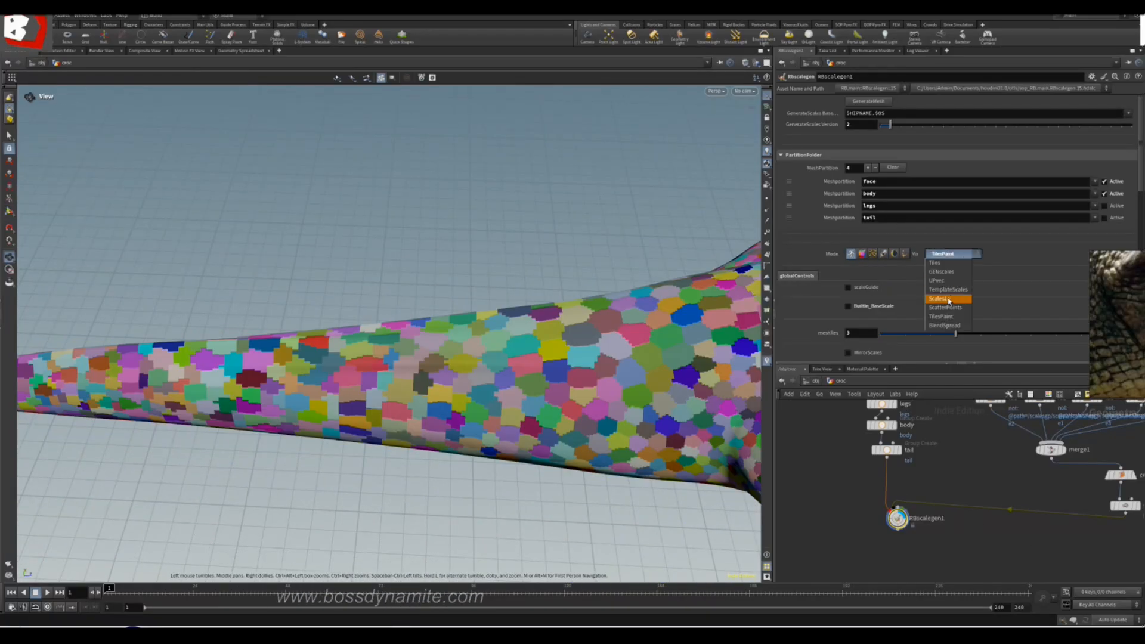
left_click(948, 299)
right_click_drag(597, 418, 394, 387)
middle_click_drag(394, 387, 174, 363)
left_click_drag(174, 363, 203, 445)
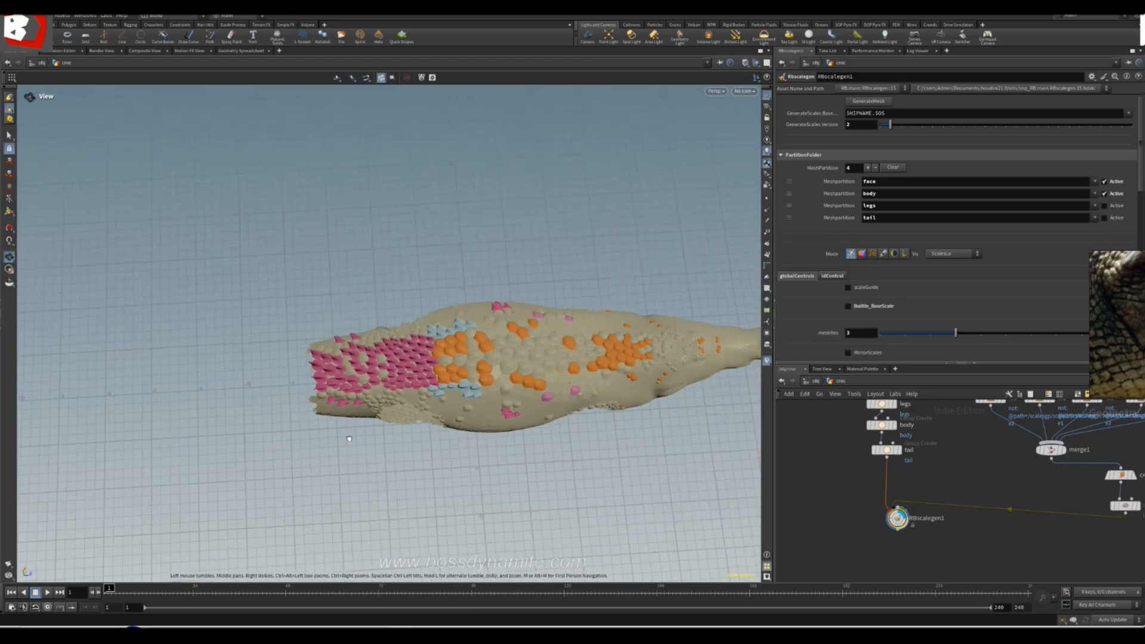
right_click_drag(441, 388, 388, 366)
left_click_drag(388, 365, 552, 348)
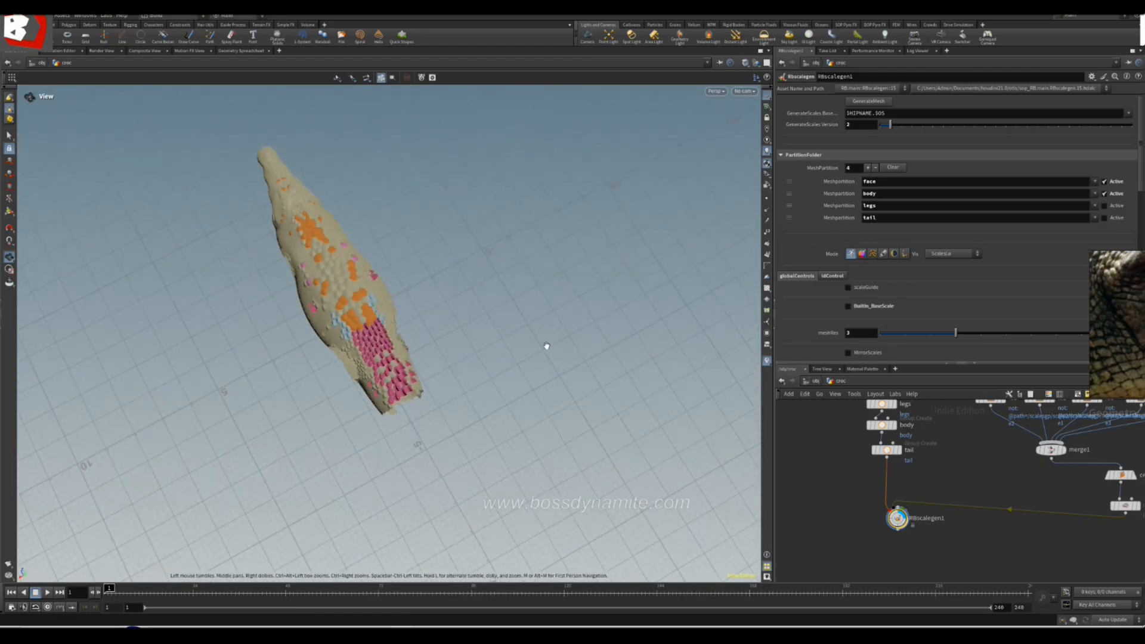
right_click_drag(552, 348, 516, 286)
middle_click_drag(517, 286, 507, 327)
left_click_drag(508, 327, 390, 278)
right_click_drag(390, 278, 221, 332)
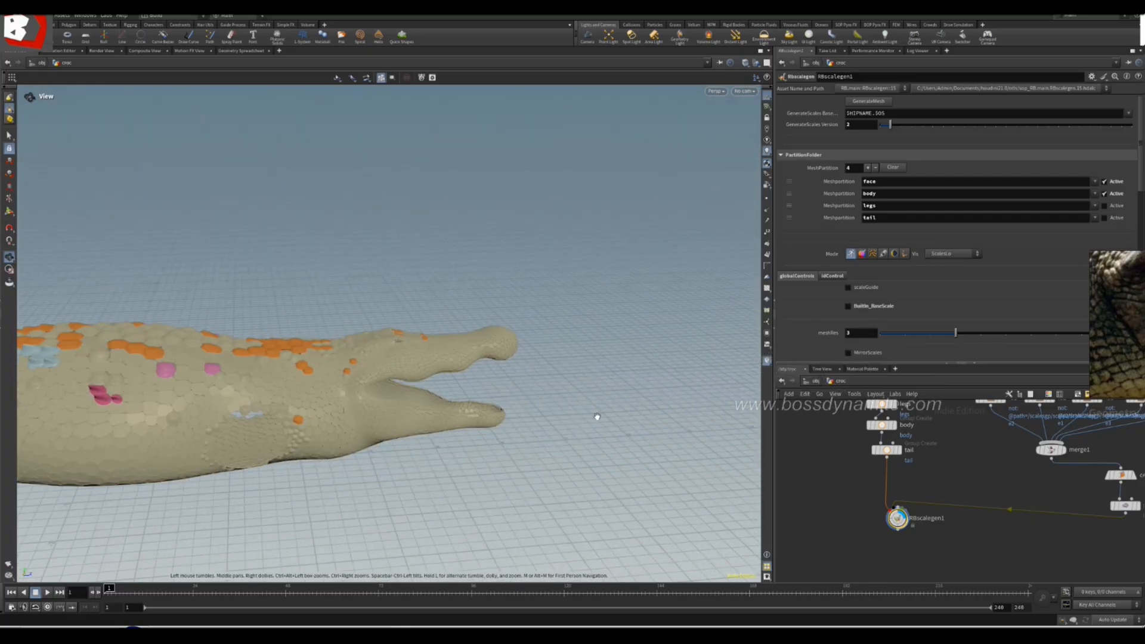
- Examine the scales along the tail base, flank and leg areas from the side
scroll(1008, 460, "down", 3)
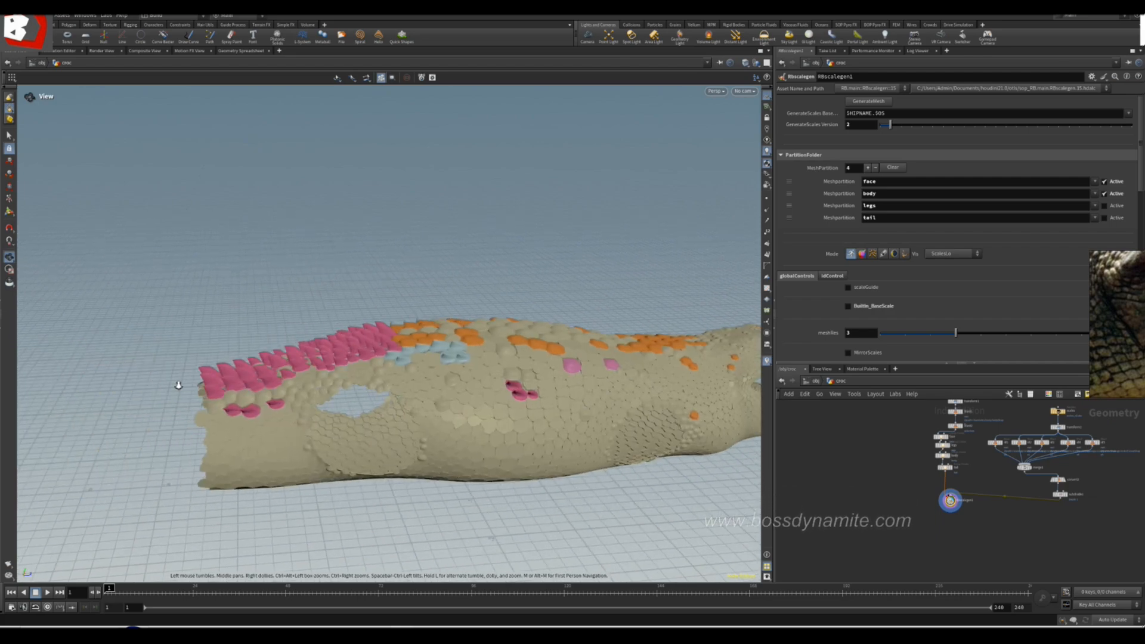
right_click_drag(149, 379, 516, 317)
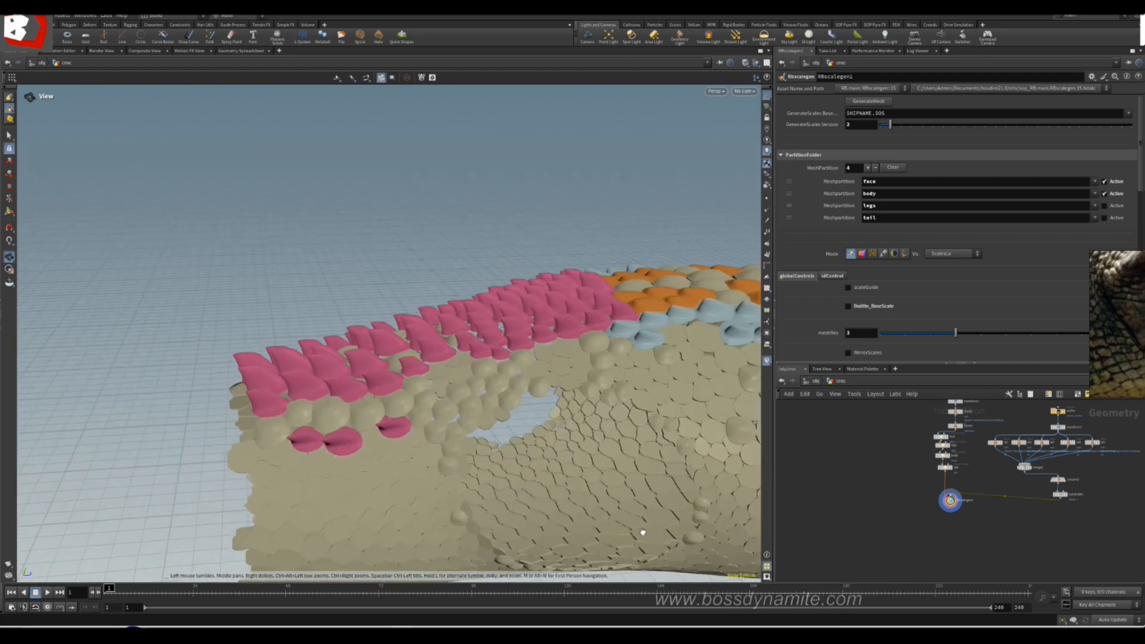
left_click_drag(435, 428, 432, 513)
right_click_drag(432, 513, 123, 412)
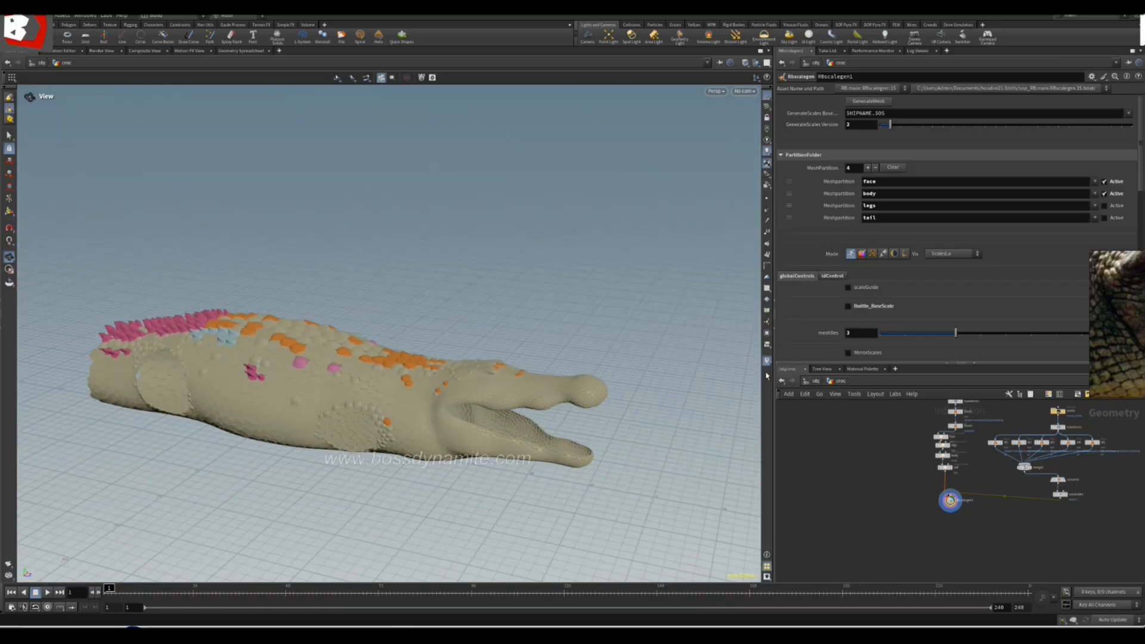
left_click_drag(434, 367, 457, 367)
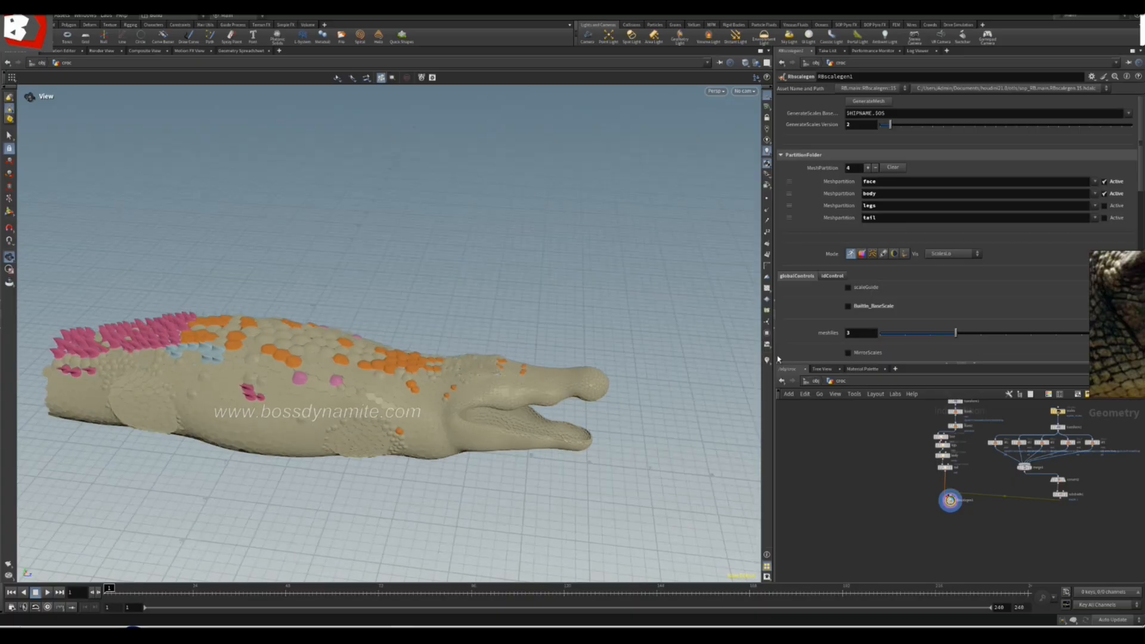
left_click_drag(271, 363, 253, 386)
middle_click_drag(253, 385, 391, 370)
scroll(392, 371, "up", 3)
left_click_drag(391, 371, 524, 356)
middle_click_drag(263, 381, 352, 372)
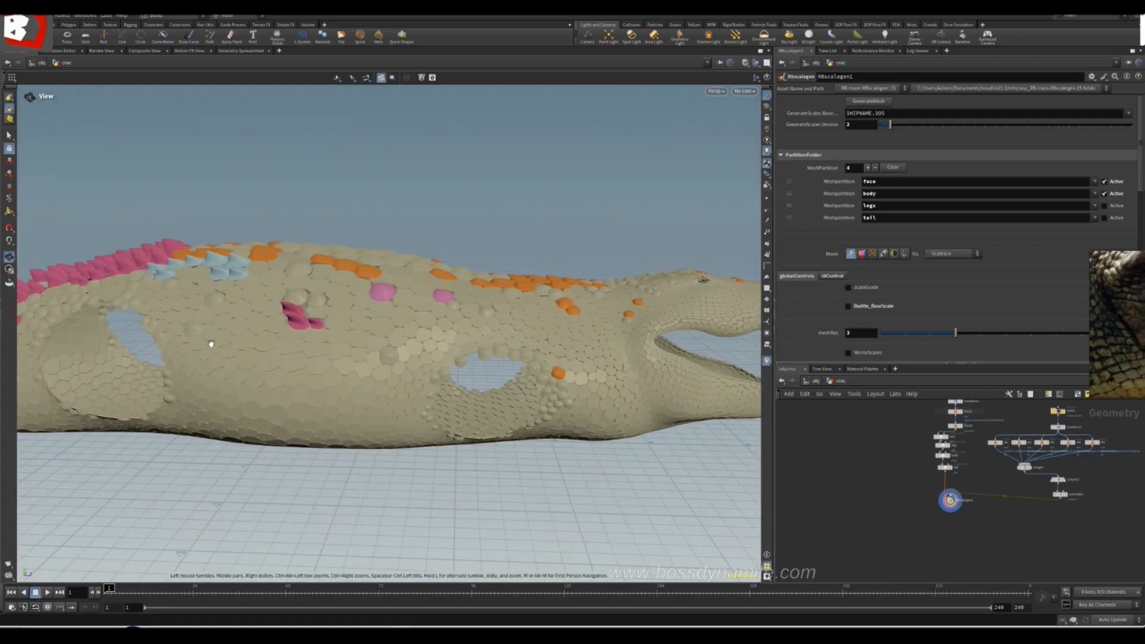
left_click_drag(352, 360, 517, 333)
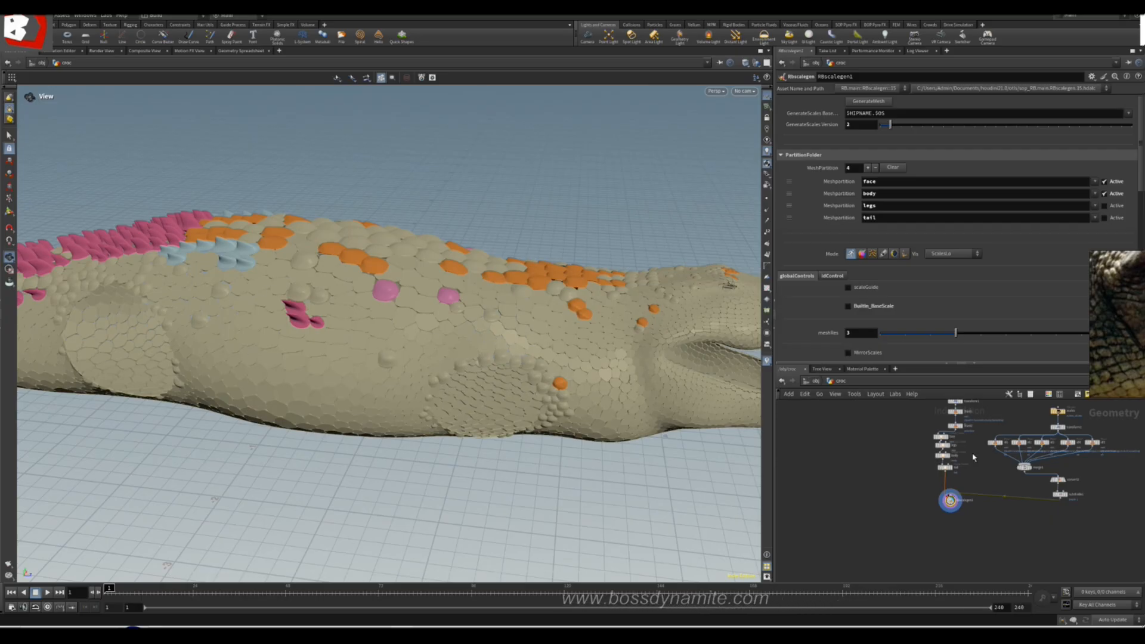
- Switch to ID mask painting and fill the mask gaps along the flank between the front and hind legs
scroll(911, 501, "up", 5)
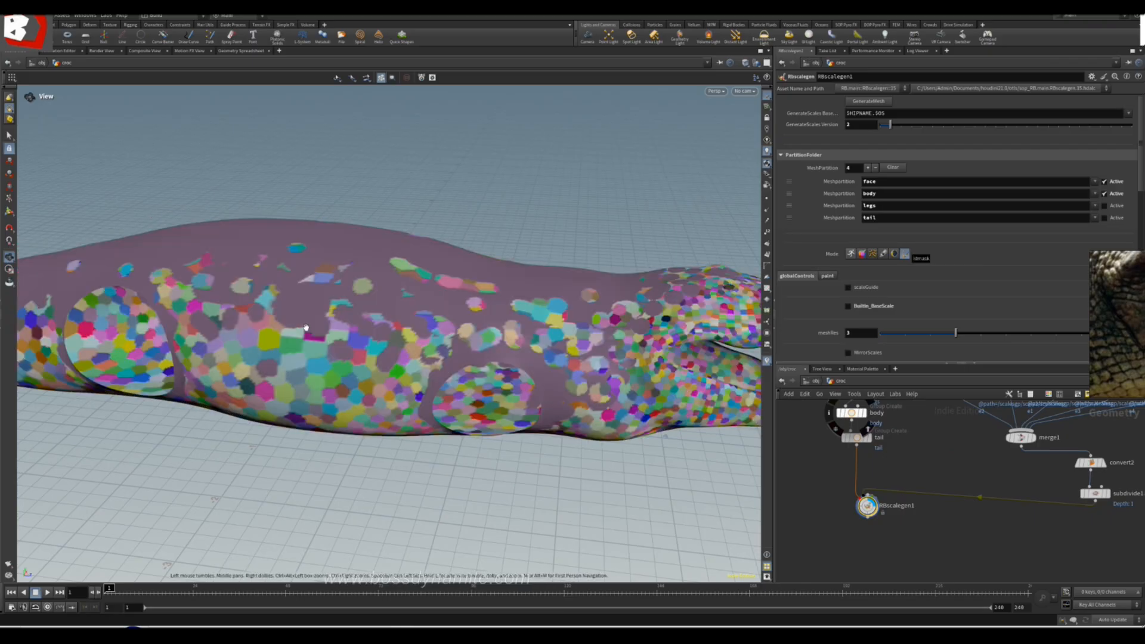
left_click_drag(240, 296, 269, 321, "alt")
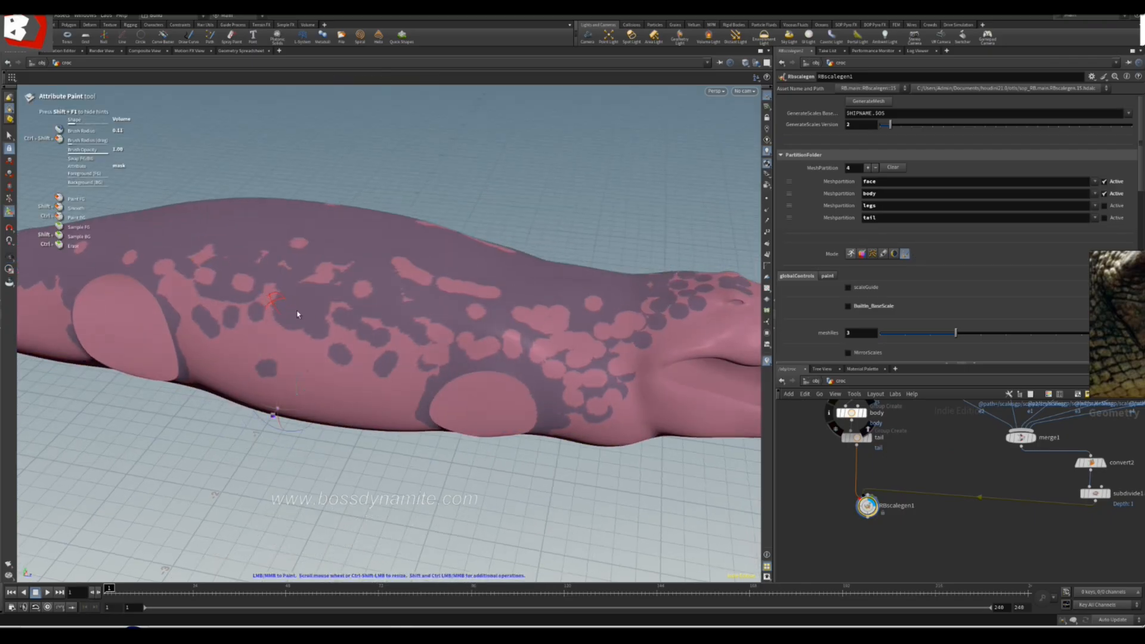
mouse_move(276, 331)
left_mouse_down()
mouse_move(363, 346)
mouse_move(469, 333)
left_mouse_up()
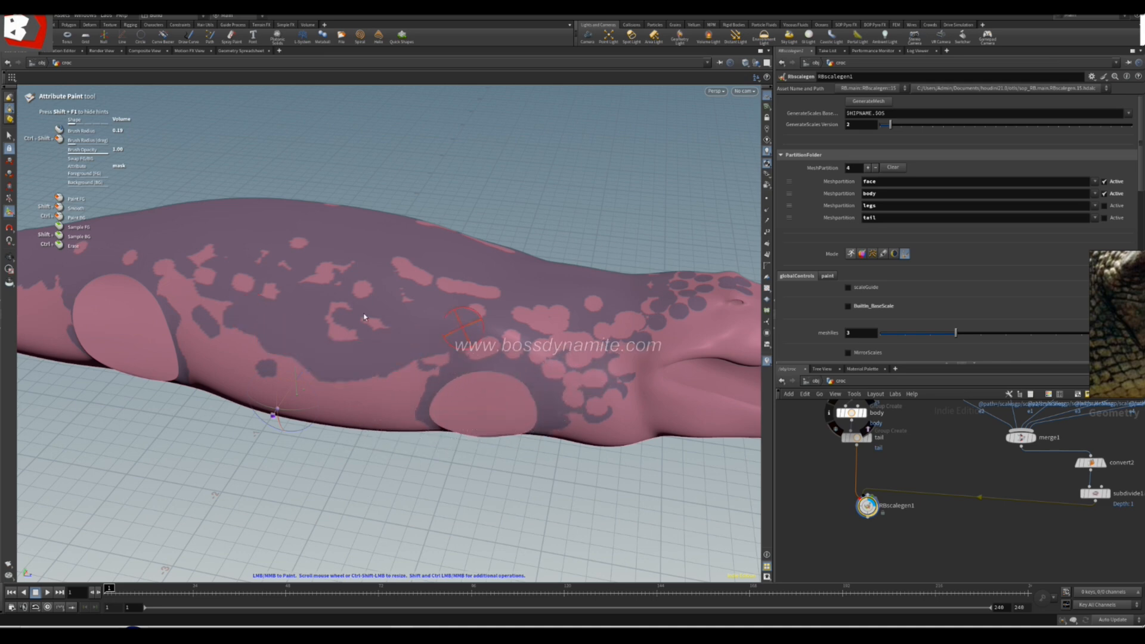
mouse_move(315, 350)
left_mouse_down()
mouse_move(248, 364)
mouse_move(194, 285)
mouse_move(238, 272)
mouse_move(444, 288)
mouse_move(519, 314)
mouse_move(552, 359)
mouse_move(582, 337)
mouse_move(623, 335)
left_mouse_up()
- Paint the ID mask over the remaining gaps above the front leg, on the neck and behind the jaw
left_click_drag(624, 335, 575, 346, "alt")
middle_click_drag(576, 346, 326, 348, "alt")
right_click_drag(327, 347, 494, 346, "alt")
left_click_drag(482, 330, 421, 296)
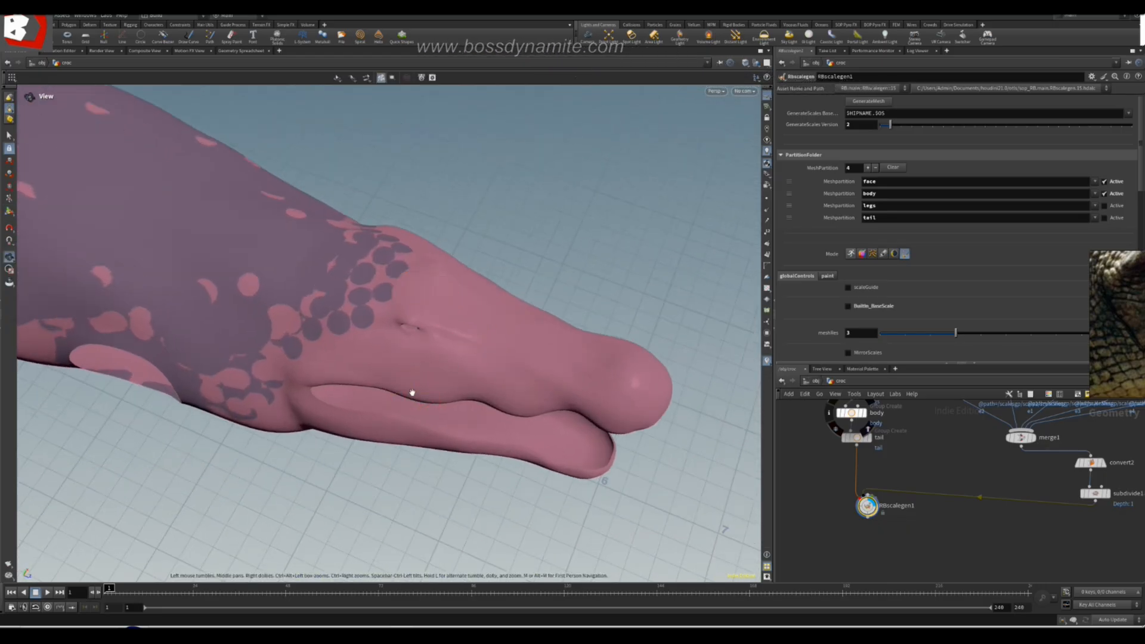
middle_click_drag(412, 393, 501, 423, "alt")
middle_click_drag(409, 383, 506, 362, "alt")
left_click_drag(507, 363, 492, 352, "alt")
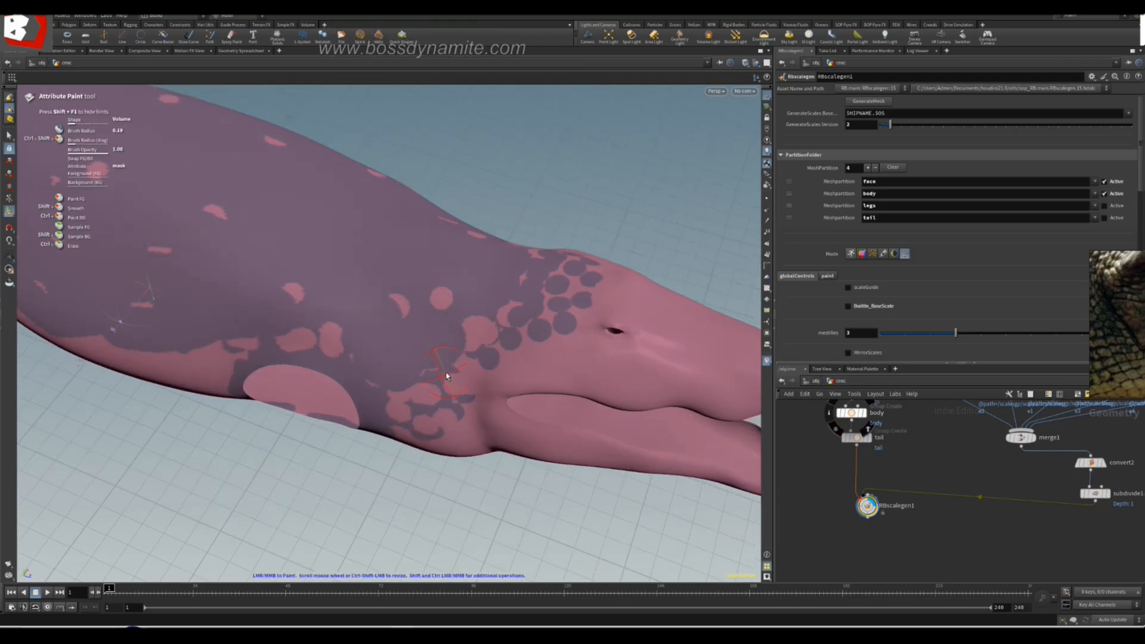
left_click(428, 383)
mouse_move(405, 398)
left_mouse_down()
mouse_move(435, 427)
mouse_move(426, 380)
left_mouse_up()
mouse_move(452, 339)
left_mouse_down()
mouse_move(486, 328)
mouse_move(426, 299)
mouse_move(296, 336)
mouse_move(260, 316)
left_mouse_up()
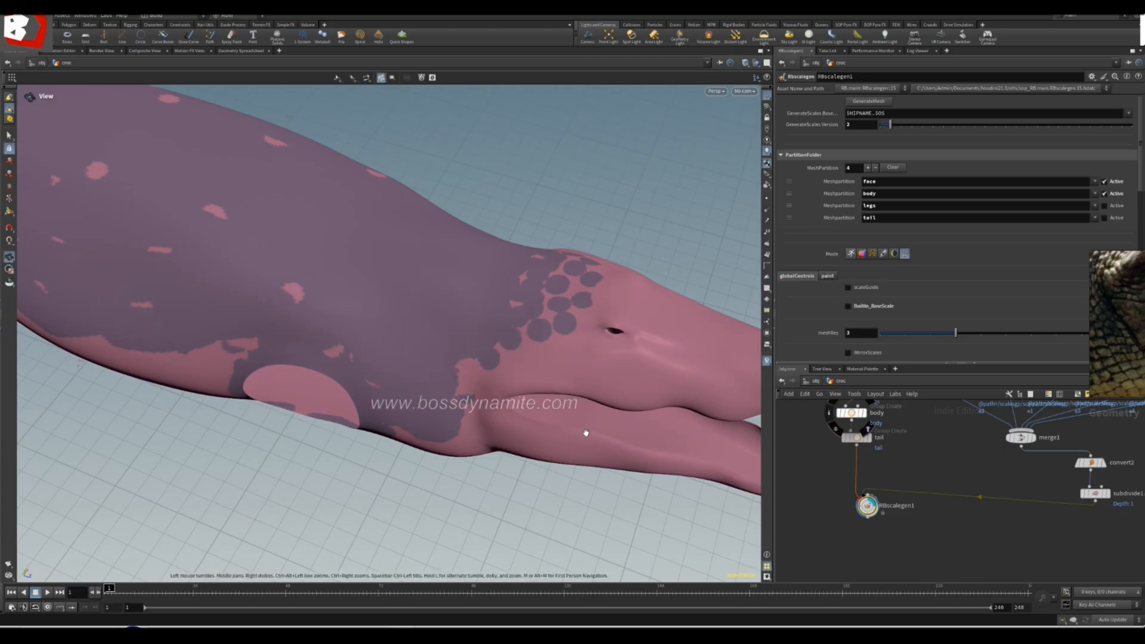
- Fill the leftover ID mask spots across the back and upper body up to the hips
middle_click_drag(257, 316, 418, 371, "alt")
right_click_drag(418, 371, 195, 310, "alt")
middle_click_drag(195, 310, 298, 330, "alt")
right_click_drag(299, 331, 417, 346, "alt")
mouse_move(417, 347)
left_mouse_down("alt")
mouse_move(260, 309)
mouse_move(363, 342)
left_mouse_up("alt")
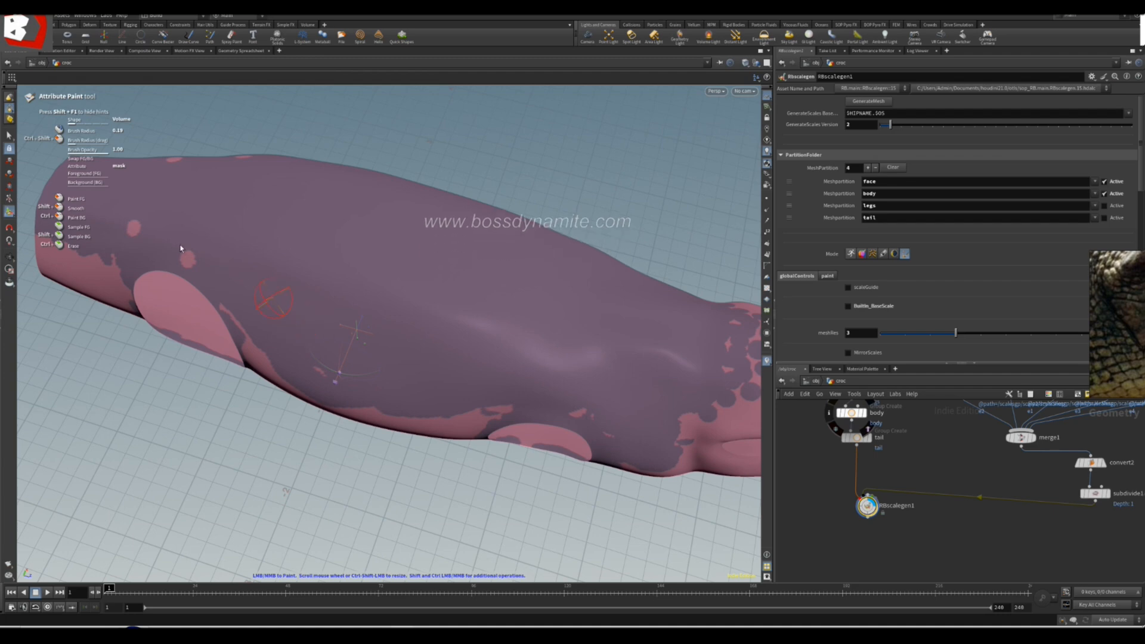
right_click_drag(577, 338, 271, 289, "alt")
mouse_move(271, 289)
left_mouse_down("alt")
mouse_move(227, 220)
mouse_move(354, 202)
left_mouse_up("alt")
- Display the scales in ScalesLo again and examine the newly masked areas on the back and flank
left_click(852, 254)
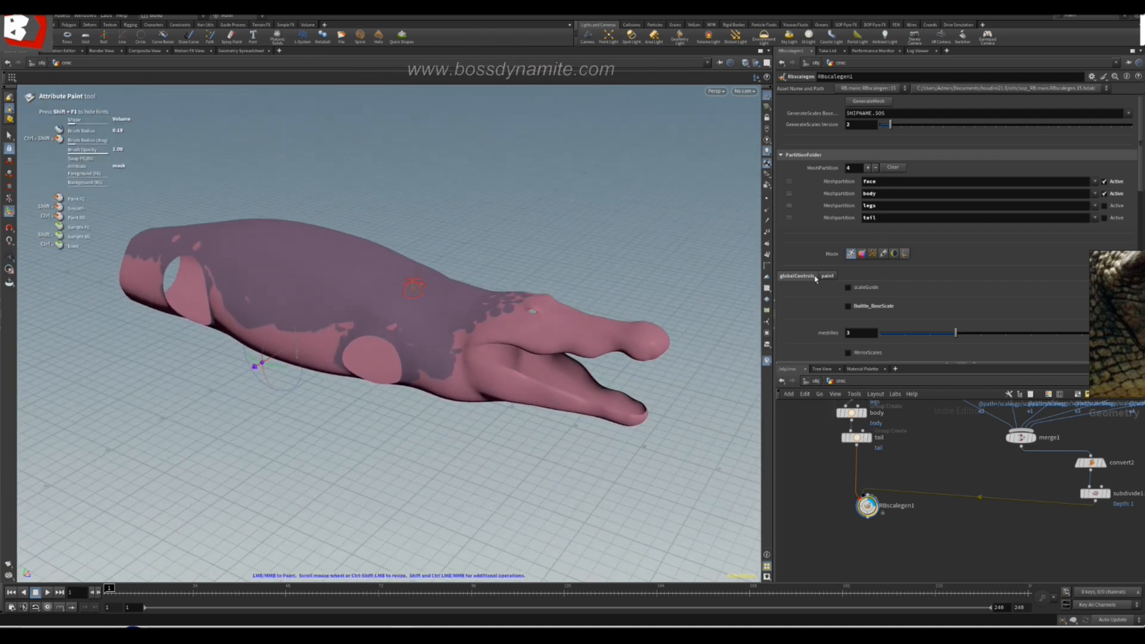
left_click(953, 254)
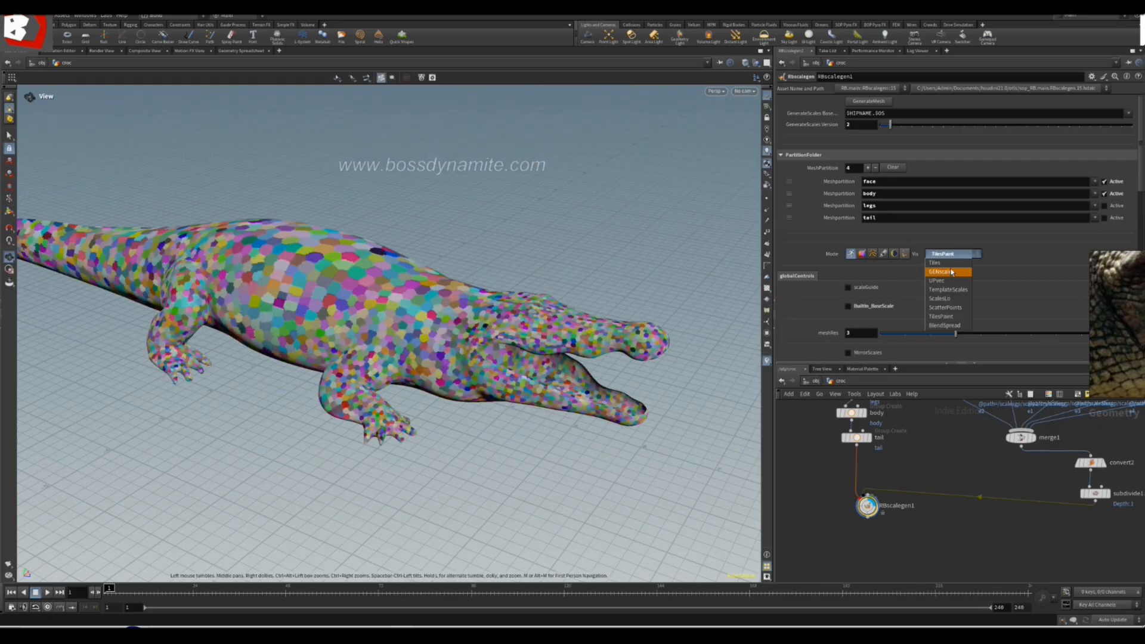
left_click(947, 298)
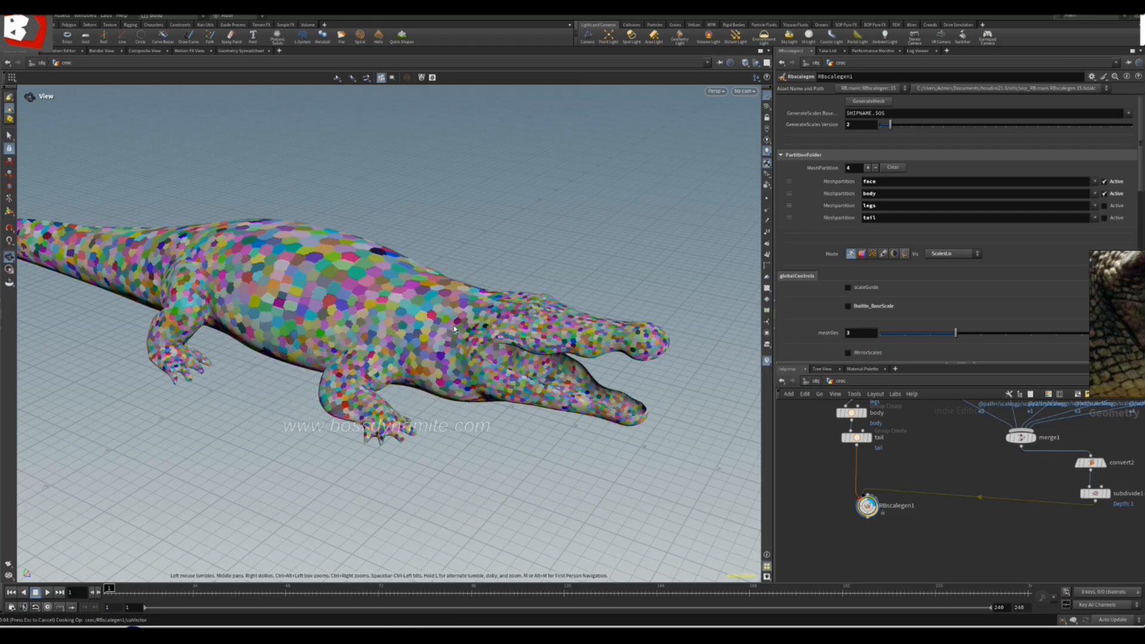
left_click_drag(286, 358, 383, 328)
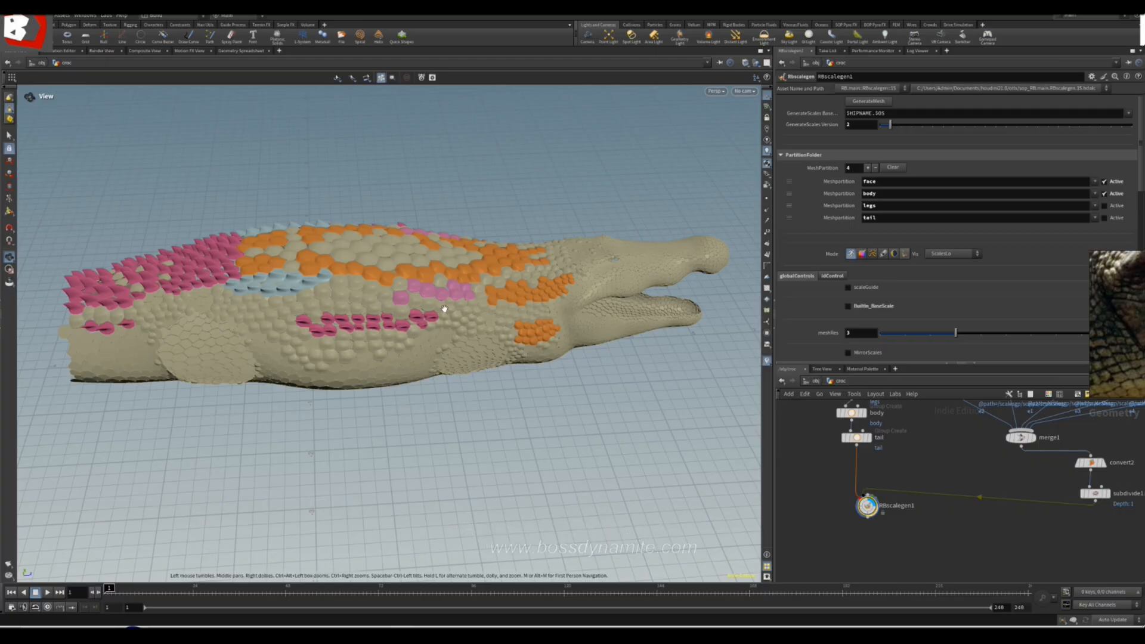
mouse_move(484, 326)
left_mouse_down()
mouse_move(340, 274)
mouse_move(516, 291)
mouse_move(628, 322)
mouse_move(350, 312)
mouse_move(441, 309)
mouse_move(448, 325)
mouse_move(507, 299)
mouse_move(478, 270)
mouse_move(461, 299)
mouse_move(444, 300)
mouse_move(468, 315)
left_mouse_up()
left_click(869, 510)
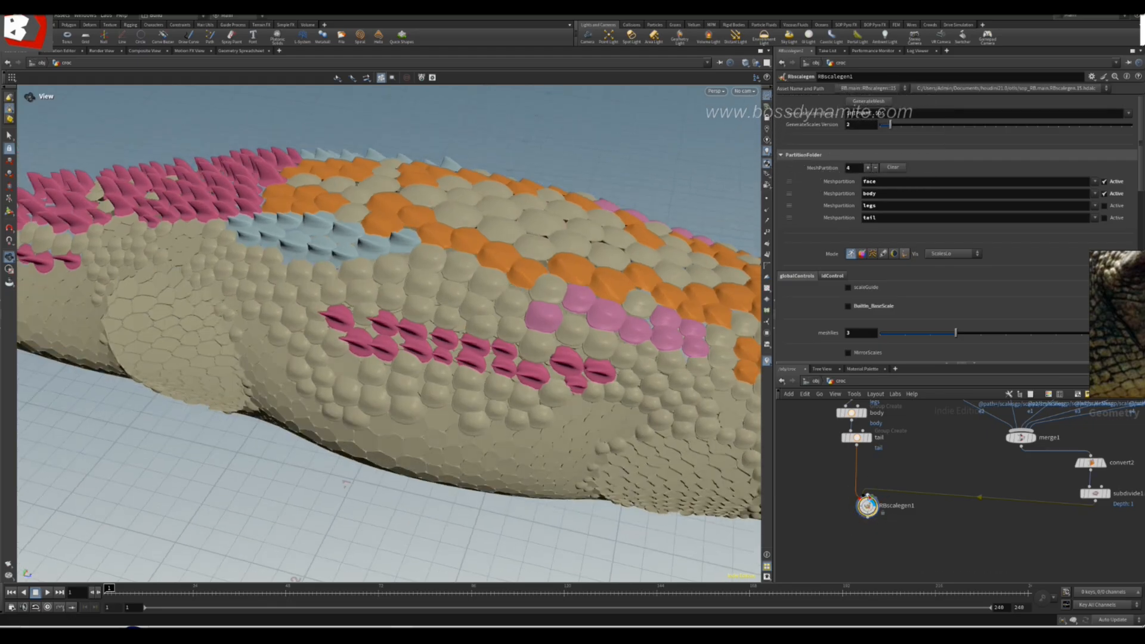
- Return to ID curve drawing and check the curves along the flank between the legs
left_click(883, 254)
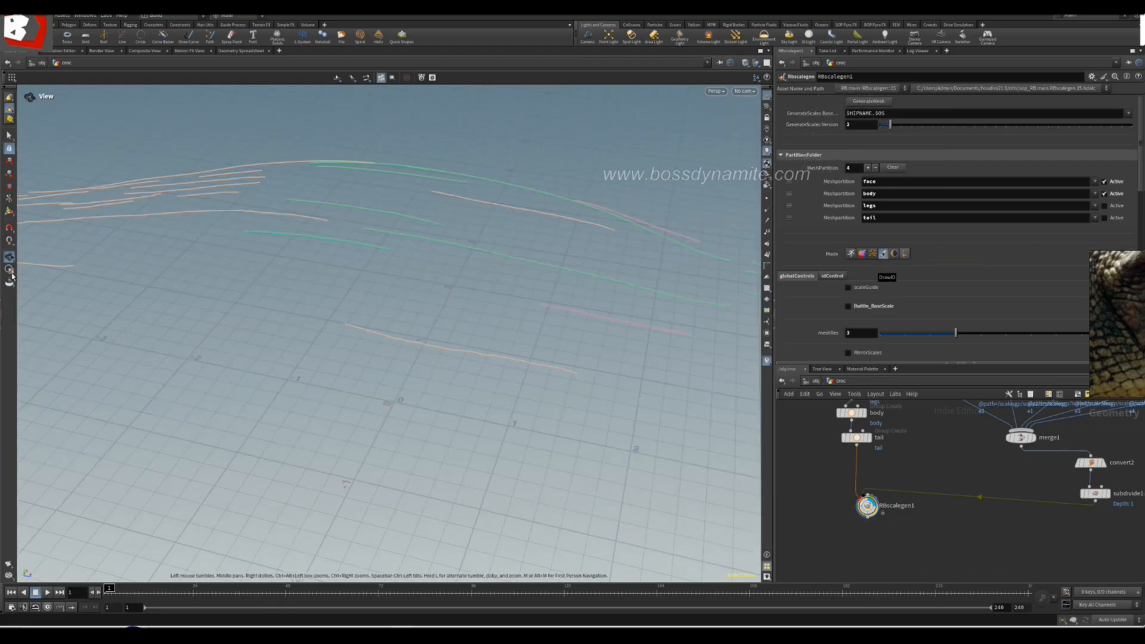
left_click(9, 218)
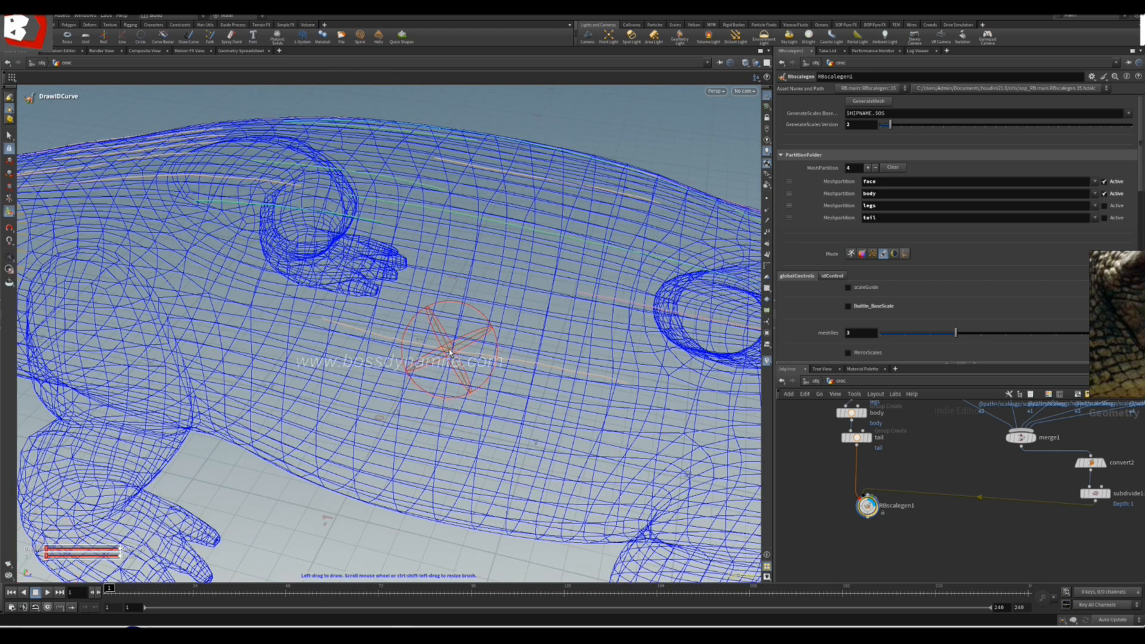
left_click(465, 373)
scroll(524, 409, "down", 3)
mouse_move(525, 410)
left_mouse_down("alt")
mouse_move(437, 365)
mouse_move(518, 428)
left_mouse_up("alt")
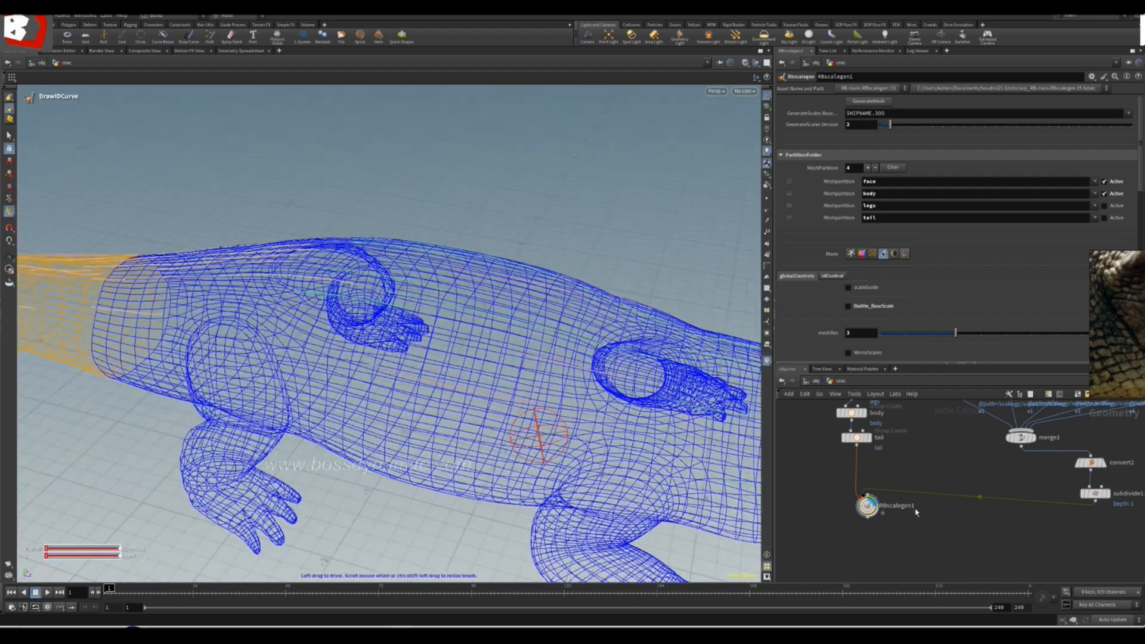
- Redisplay the generated scales in ScalesLo and examine the transition from the neck to the head
left_click(861, 253)
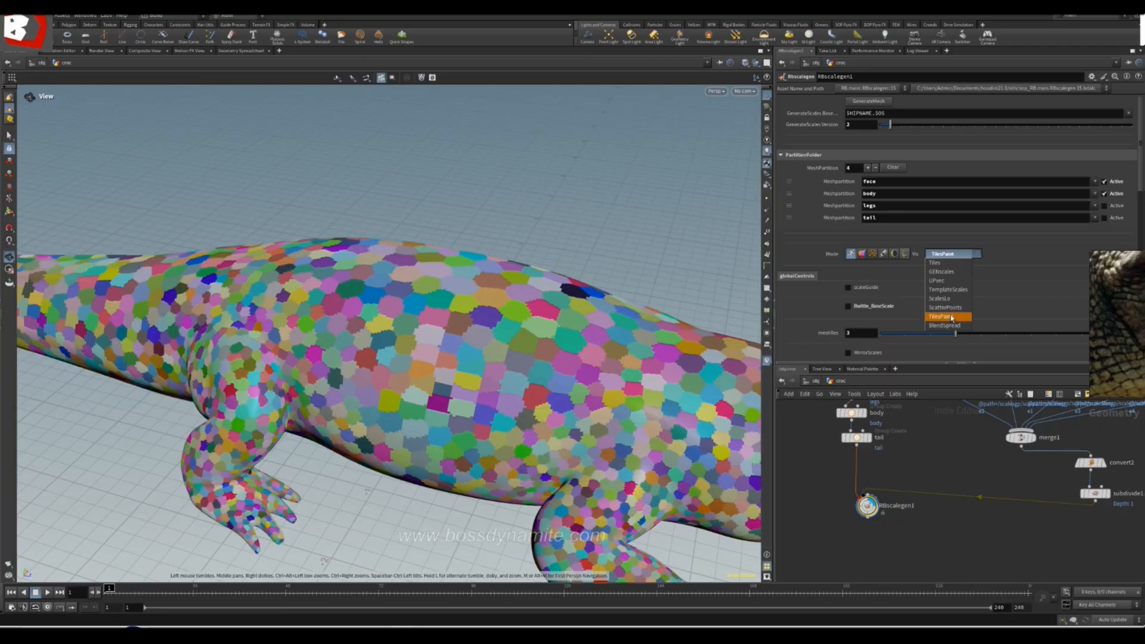
scroll(507, 373, "down", 4)
left_click_drag(322, 340, 330, 306)
scroll(513, 334, "up", 8)
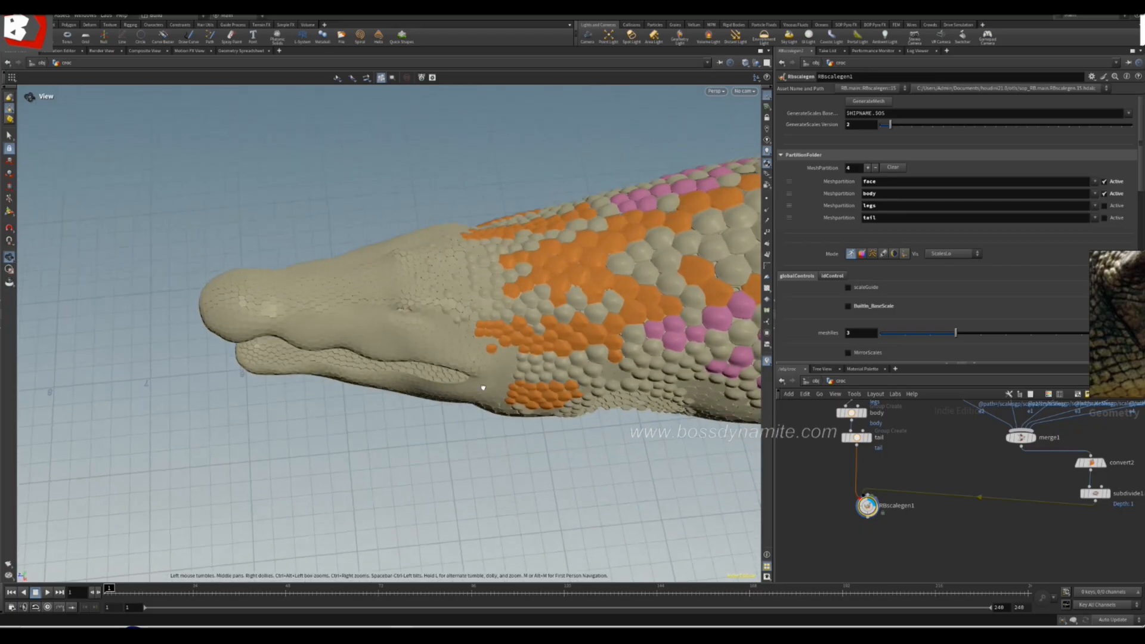
left_click_drag(518, 319, 424, 332)
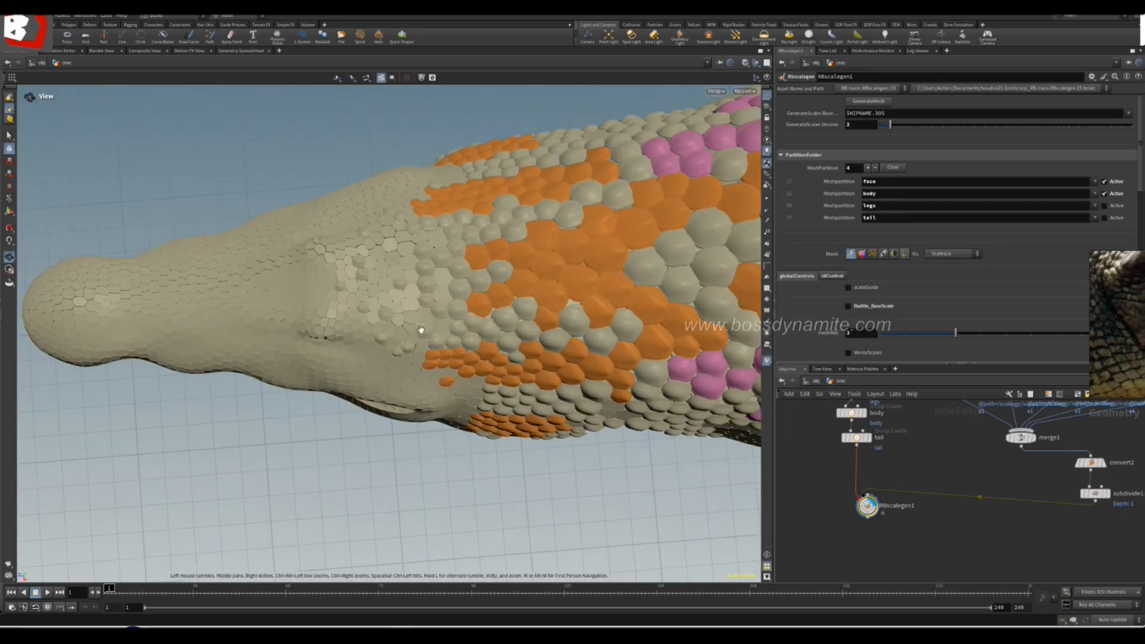
- Return to ID mask painting and extend the mask along the flank between the legs
scroll(332, 316, "down", 3)
left_click_drag(332, 317, 456, 364)
scroll(368, 305, "down", 4)
scroll(430, 397, "up", 3)
left_click_drag(421, 404, 442, 392)
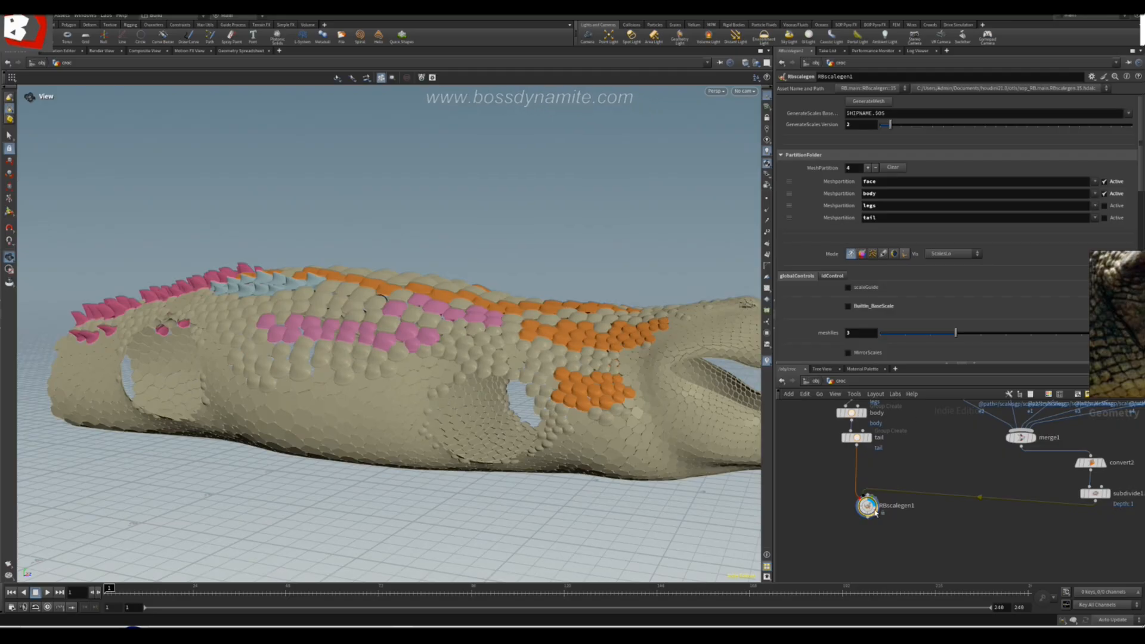
left_click(904, 254)
scroll(243, 249, "up", 3)
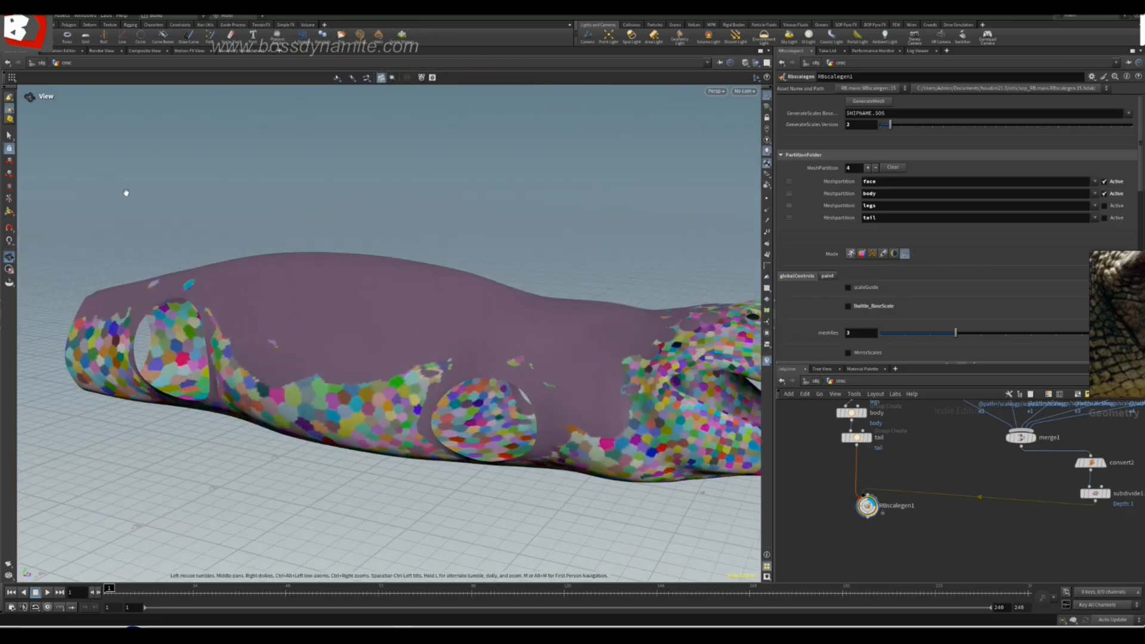
left_click(9, 211)
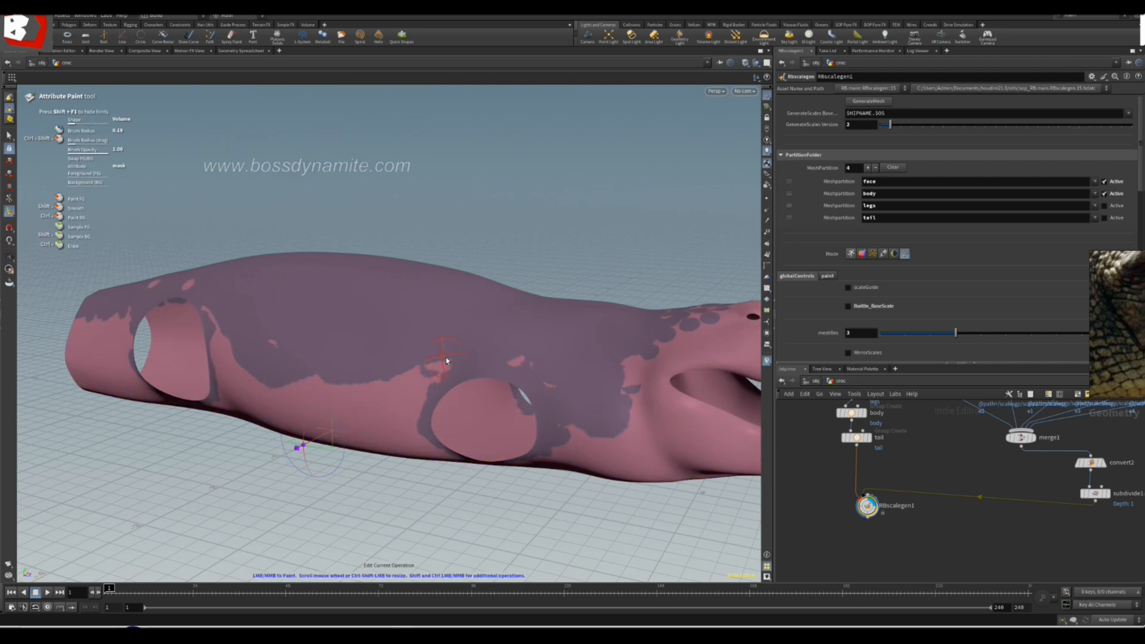
mouse_move(426, 392)
left_mouse_down()
mouse_move(276, 390)
mouse_move(212, 307)
left_mouse_up()
- Extend the ID mask across the neck and the area behind the eyes
left_click_drag(275, 442, 450, 406, "alt")
middle_click_drag(585, 411, 460, 388, "alt")
left_click_drag(460, 388, 456, 376, "alt")
mouse_move(417, 294)
left_mouse_down()
mouse_move(453, 300)
mouse_move(451, 310)
mouse_move(391, 315)
left_mouse_up()
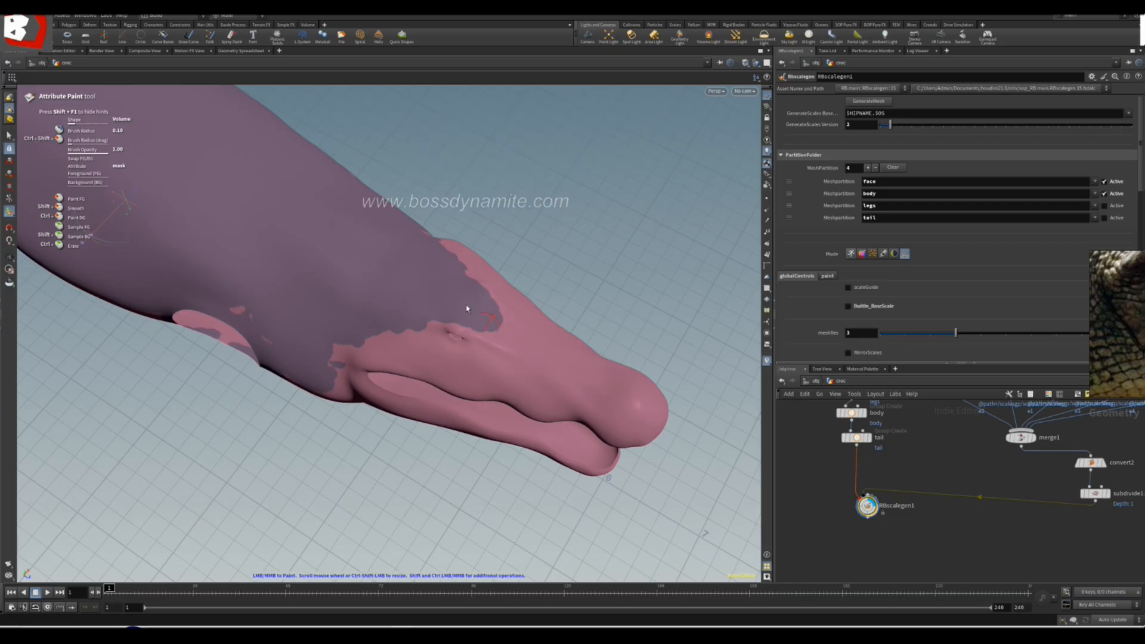
key("Escape")
mouse_move(429, 300)
left_mouse_down()
mouse_move(340, 270)
mouse_move(299, 235)
mouse_move(401, 191)
mouse_move(481, 281)
mouse_move(370, 223)
mouse_move(381, 276)
left_mouse_up()
middle_click_drag(425, 301, 304, 282)
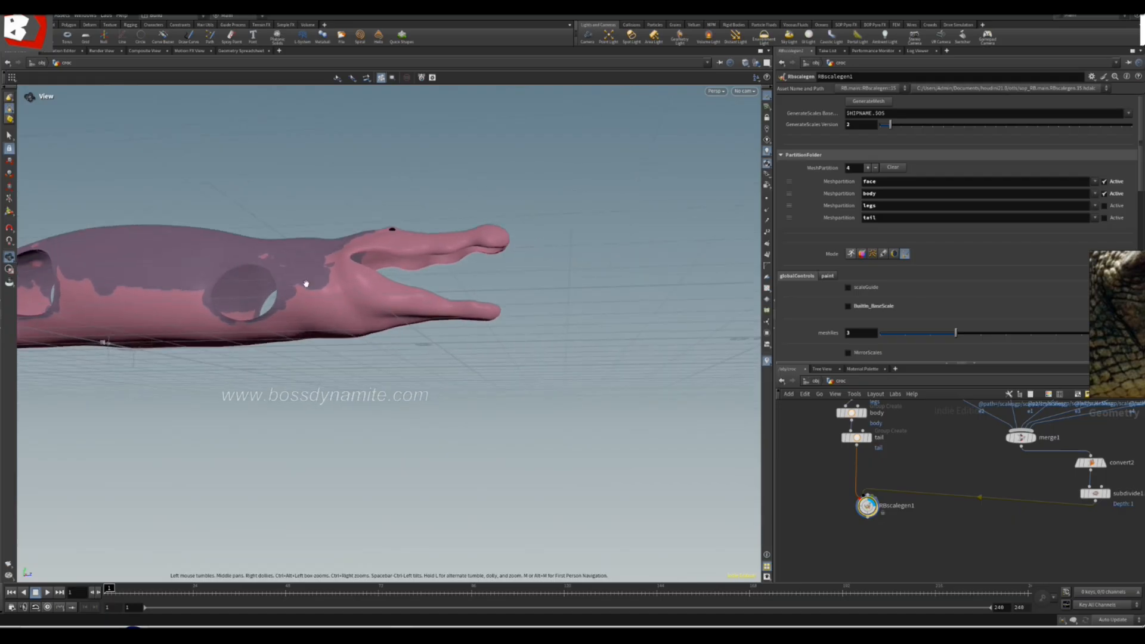
- Touch up the ID mask around the leg openings and the lower flank edge
right_click_drag(304, 281, 425, 298)
middle_click_drag(247, 262, 496, 261, "alt")
mouse_move(496, 260)
left_mouse_down("alt")
mouse_move(503, 197)
mouse_move(351, 291)
left_mouse_up("alt")
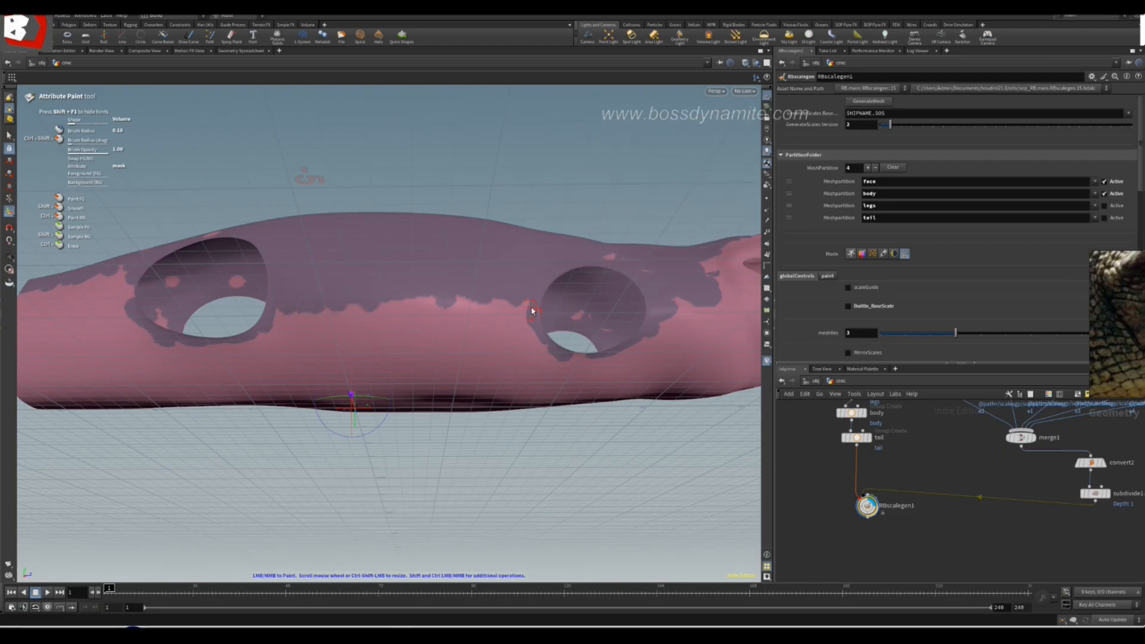
scroll(460, 261, "down", 4, "alt")
mouse_move(460, 261)
left_mouse_down("alt")
mouse_move(342, 319)
mouse_move(335, 294)
mouse_move(314, 301)
left_mouse_up("alt")
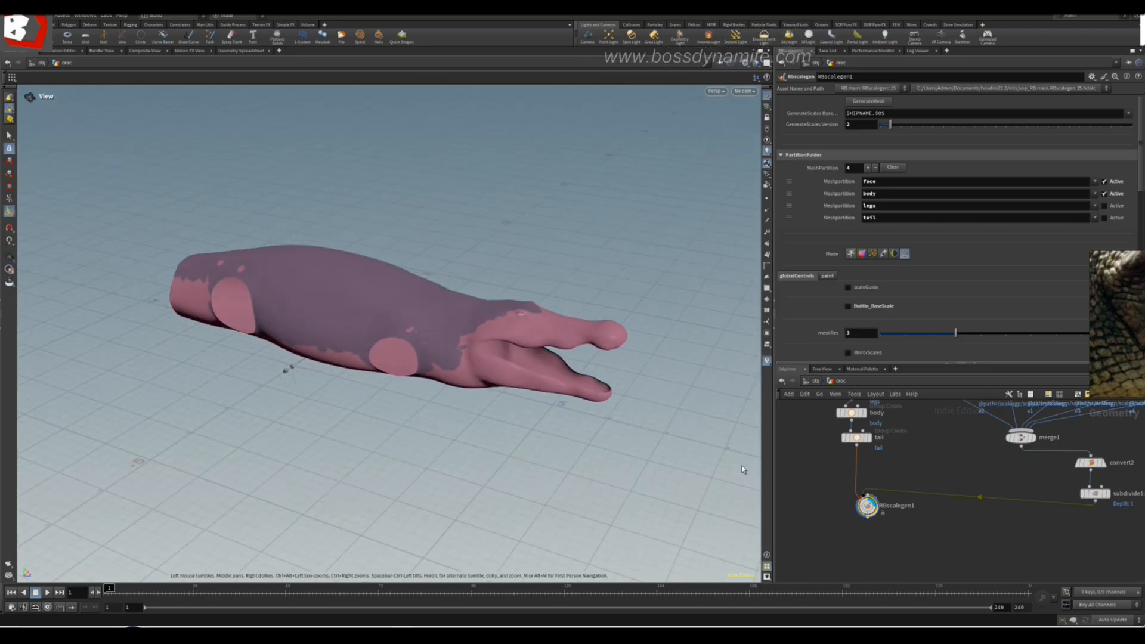
- Display the generated scales in ScalesLo and examine them along the tail base, back and flank
left_click(938, 256)
left_click(948, 303)
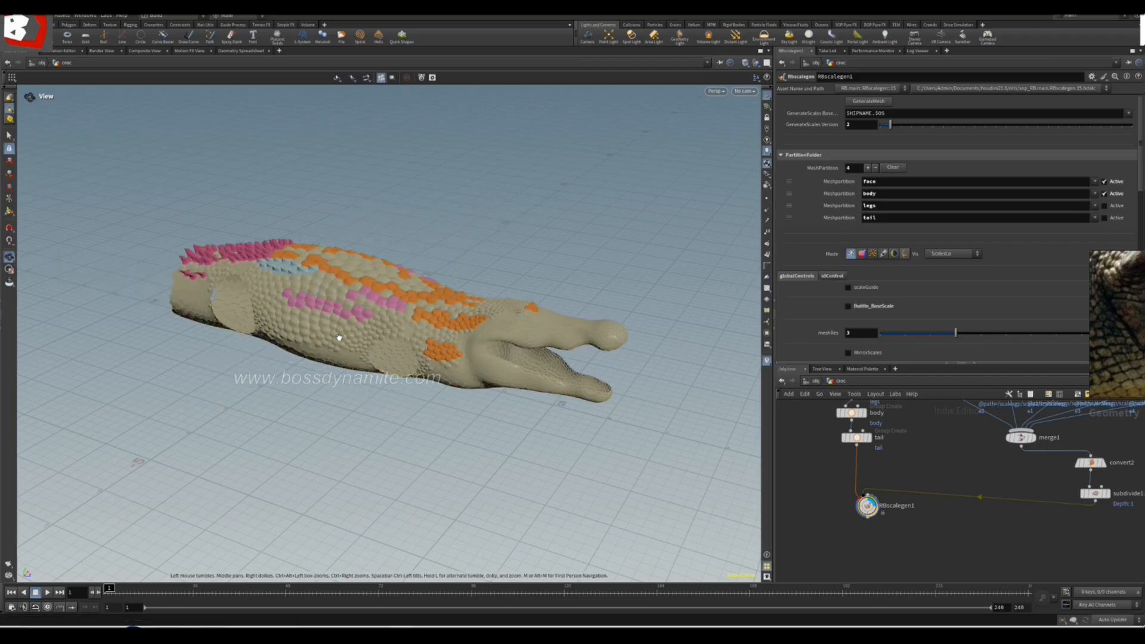
left_click_drag(428, 460, 488, 276)
scroll(256, 290, "up", 4)
scroll(488, 276, "down", 5)
scroll(368, 264, "up", 6)
mouse_move(263, 268)
left_mouse_down()
mouse_move(368, 263)
mouse_move(449, 217)
mouse_move(133, 174)
mouse_move(432, 312)
mouse_move(286, 251)
mouse_move(266, 256)
left_mouse_up()
scroll(498, 391, "down", 5)
left_click_drag(499, 391, 468, 340)
scroll(468, 340, "up", 5)
left_click_drag(549, 350, 457, 371)
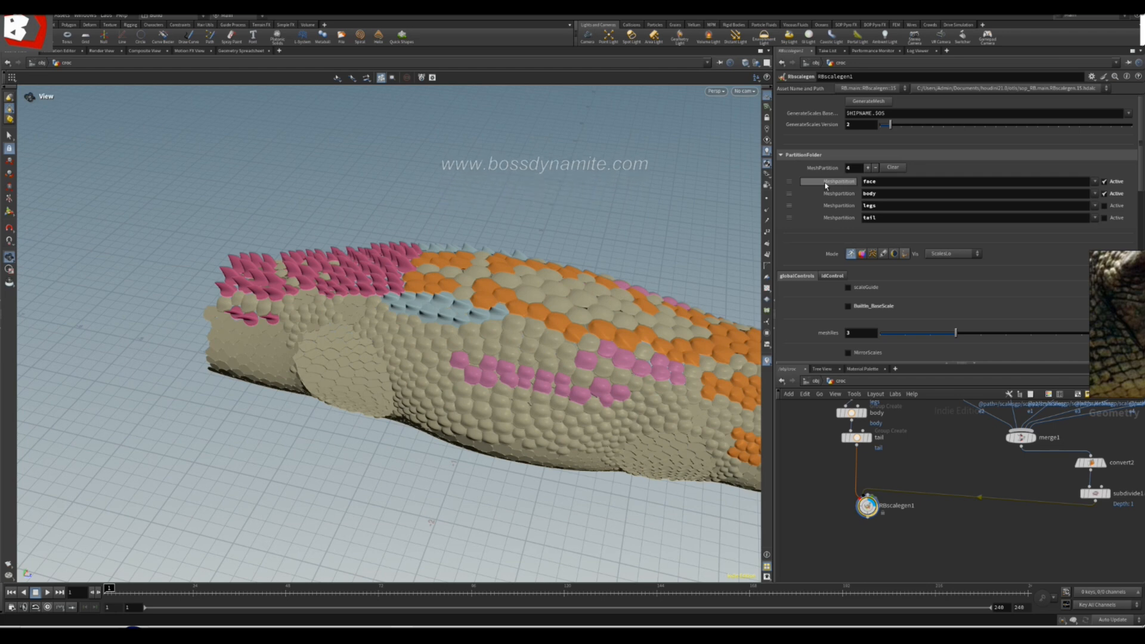
left_click_drag(370, 270, 383, 282)
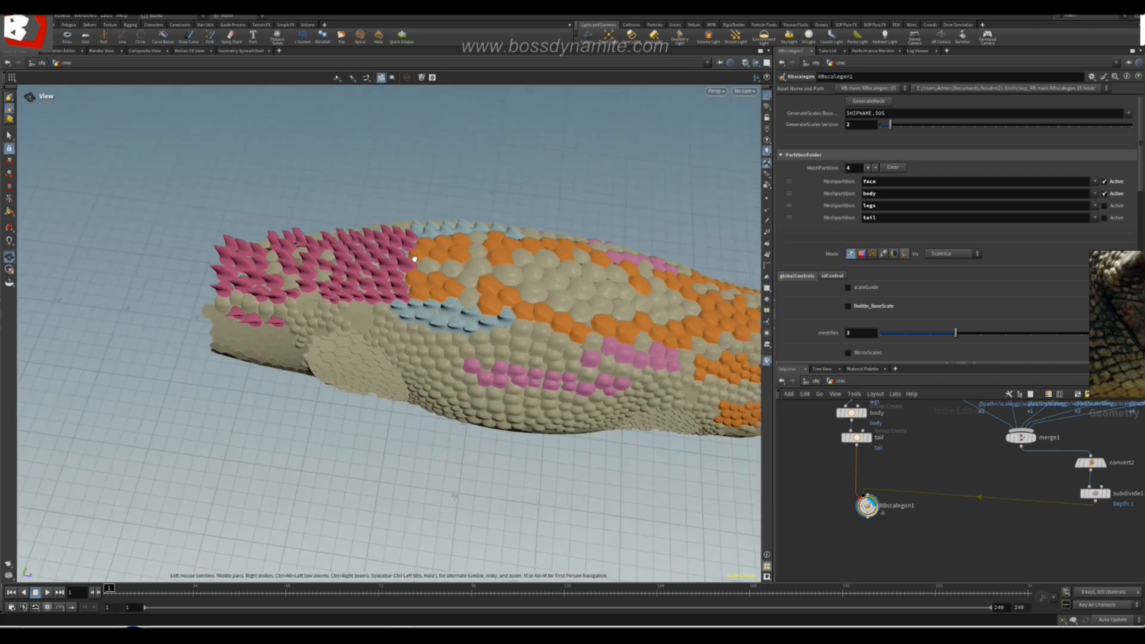
- Set the IDrandom value to 29.7 in the ID controls and check the mixed scale types up to the head
left_click(952, 255)
left_click(915, 256)
left_click(834, 276)
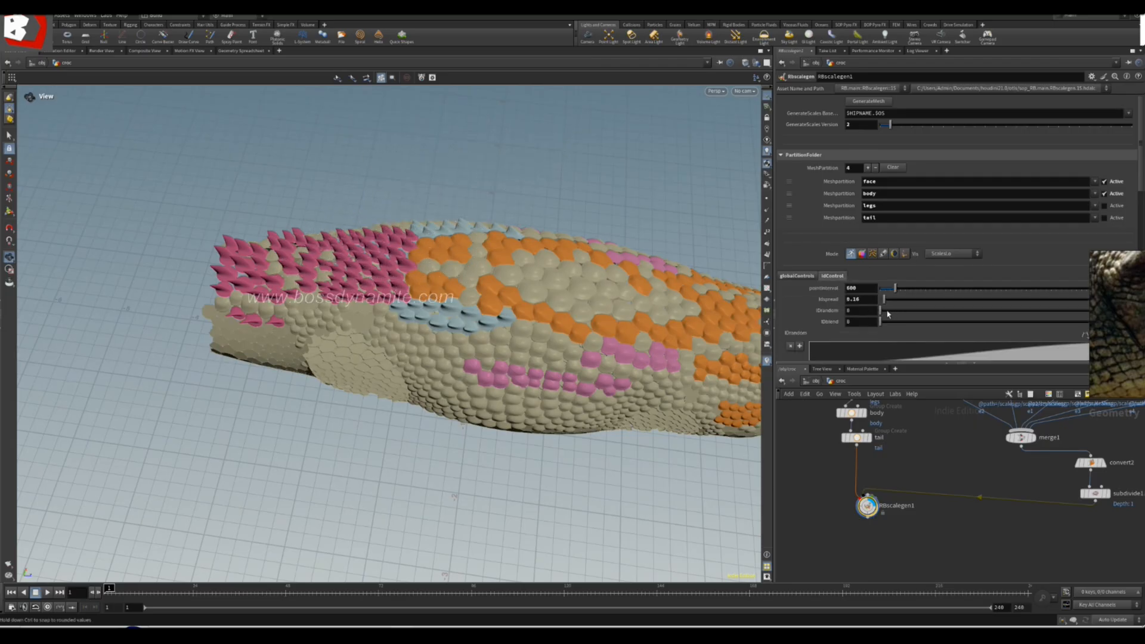
left_click_drag(892, 314, 955, 320)
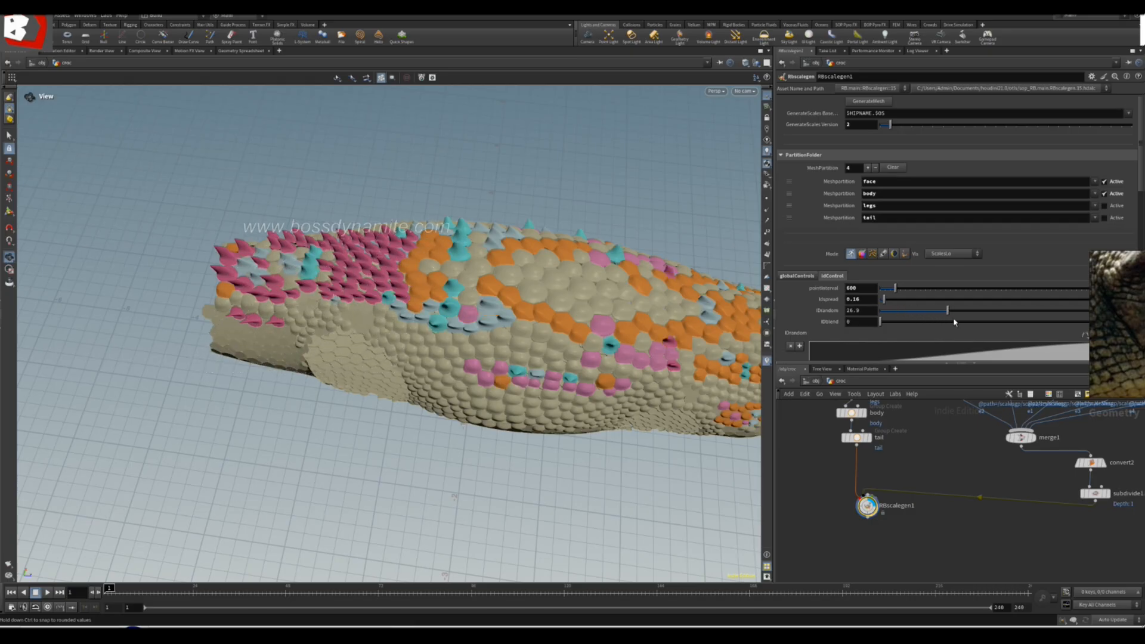
left_click_drag(518, 276, 483, 315)
left_click_drag(548, 290, 485, 326)
scroll(315, 312, "up", 5)
left_click_drag(314, 312, 488, 350)
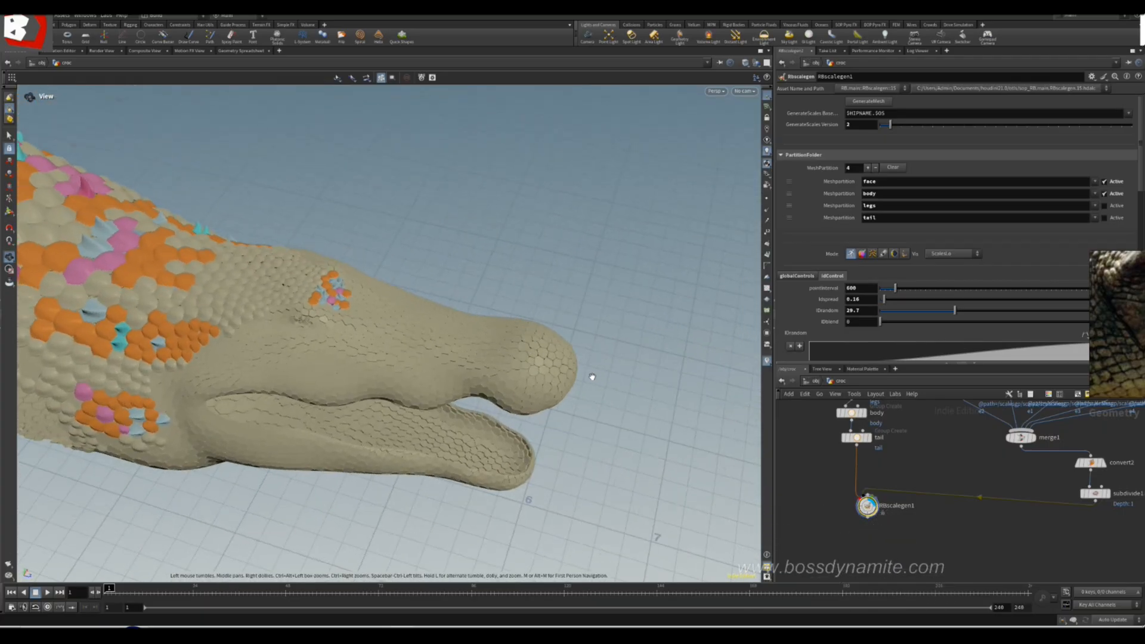
- Paint the ID mask over the top of the snout from the eyes to the nose tip
left_click(905, 253)
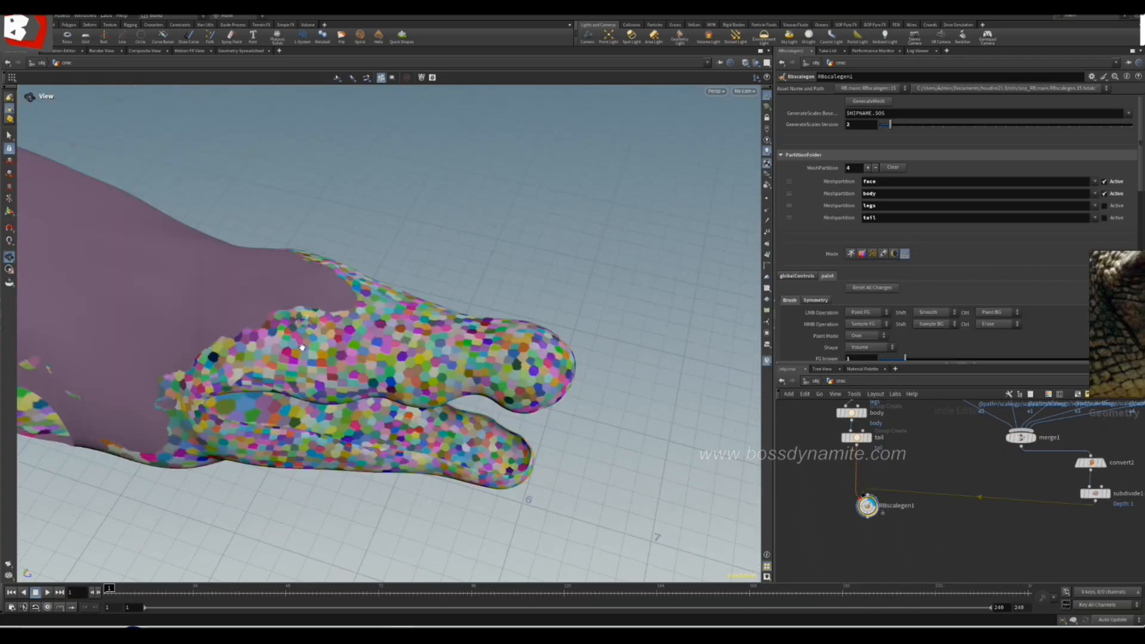
left_click_drag(461, 318, 457, 352)
left_click(9, 211)
mouse_move(343, 304)
left_mouse_down()
mouse_move(509, 390)
mouse_move(558, 384)
mouse_move(487, 374)
mouse_move(435, 327)
mouse_move(386, 311)
left_mouse_up()
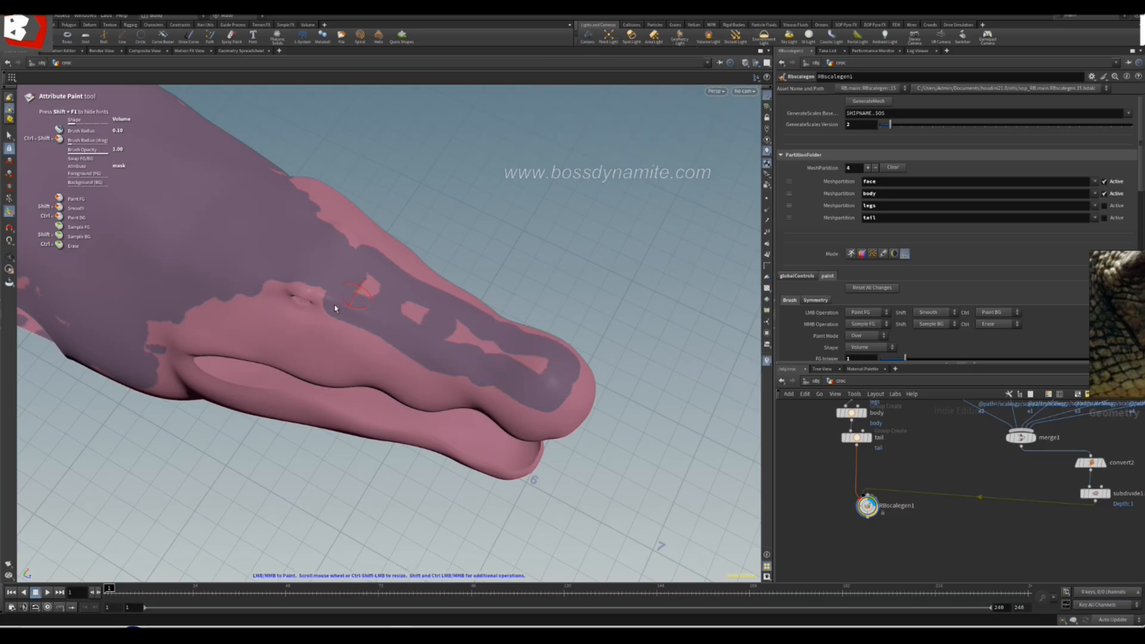
left_click_drag(327, 337, 436, 364)
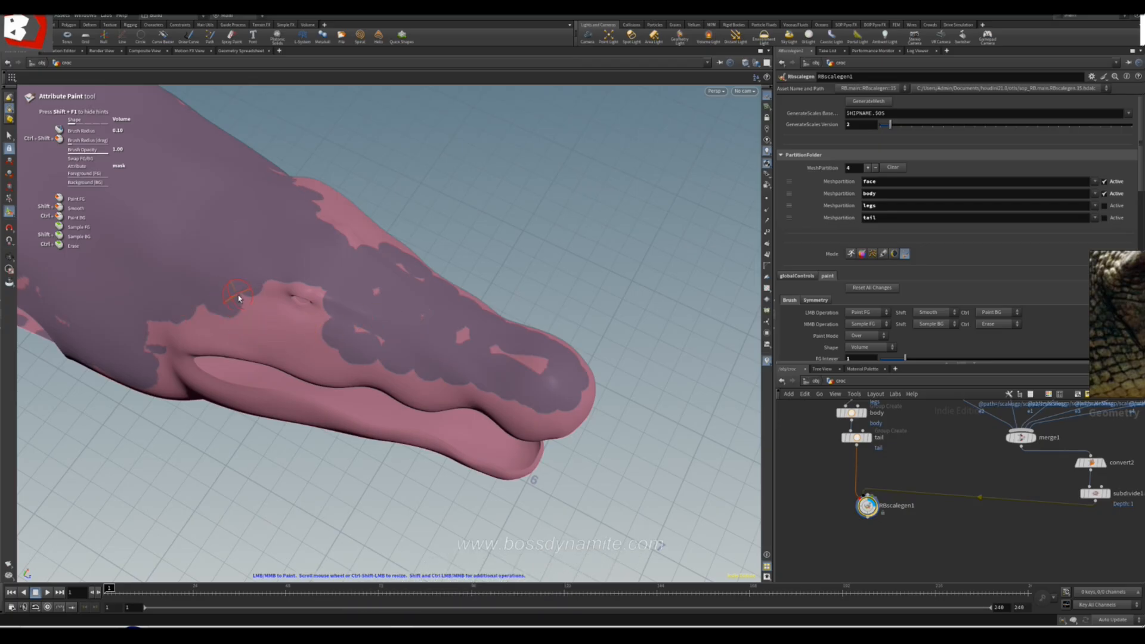
key("Escape")
mouse_move(332, 326)
left_mouse_down()
mouse_move(314, 299)
mouse_move(396, 243)
mouse_move(536, 288)
mouse_move(447, 277)
mouse_move(499, 276)
left_mouse_up()
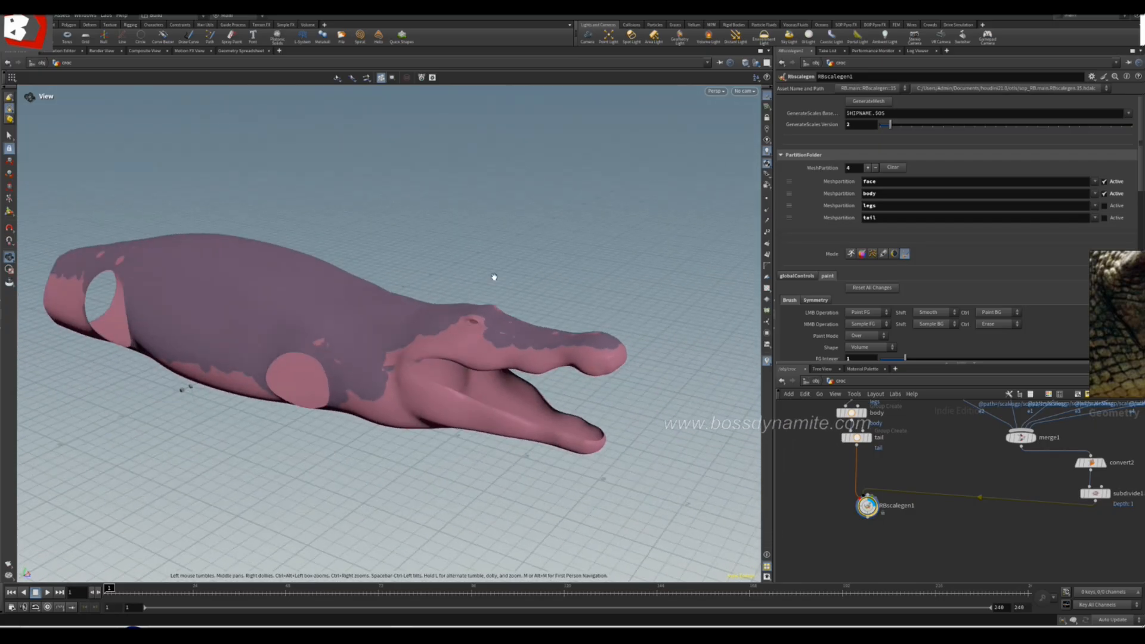
right_click_drag(499, 276, 573, 337, "alt")
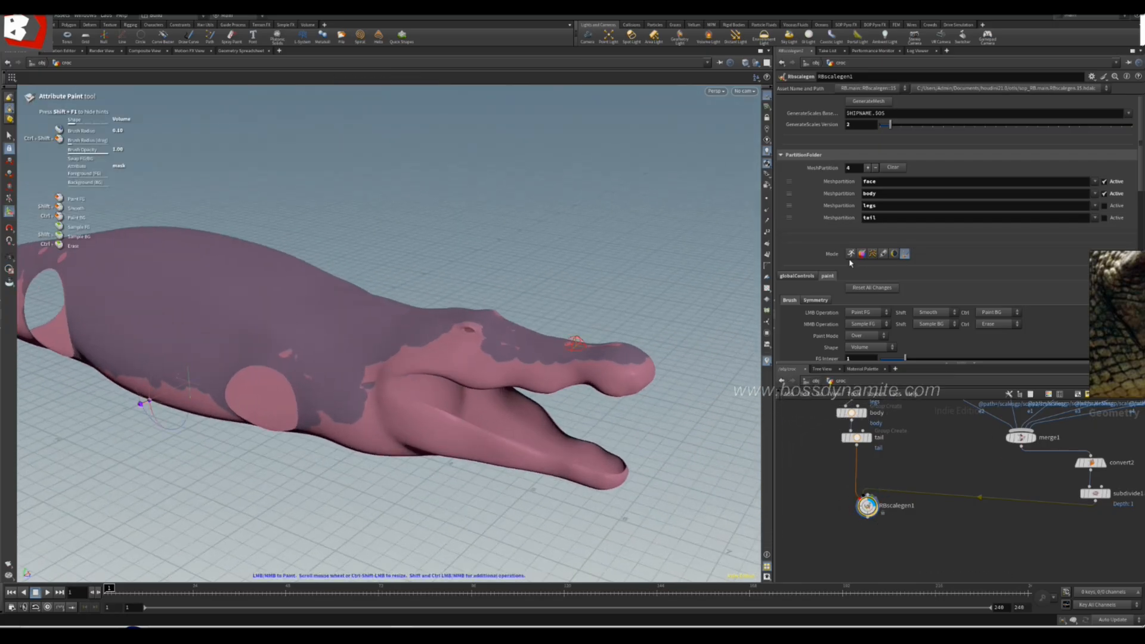
- Redisplay the scales in ScalesLo and examine the newly masked scales on the snout
key("Escape")
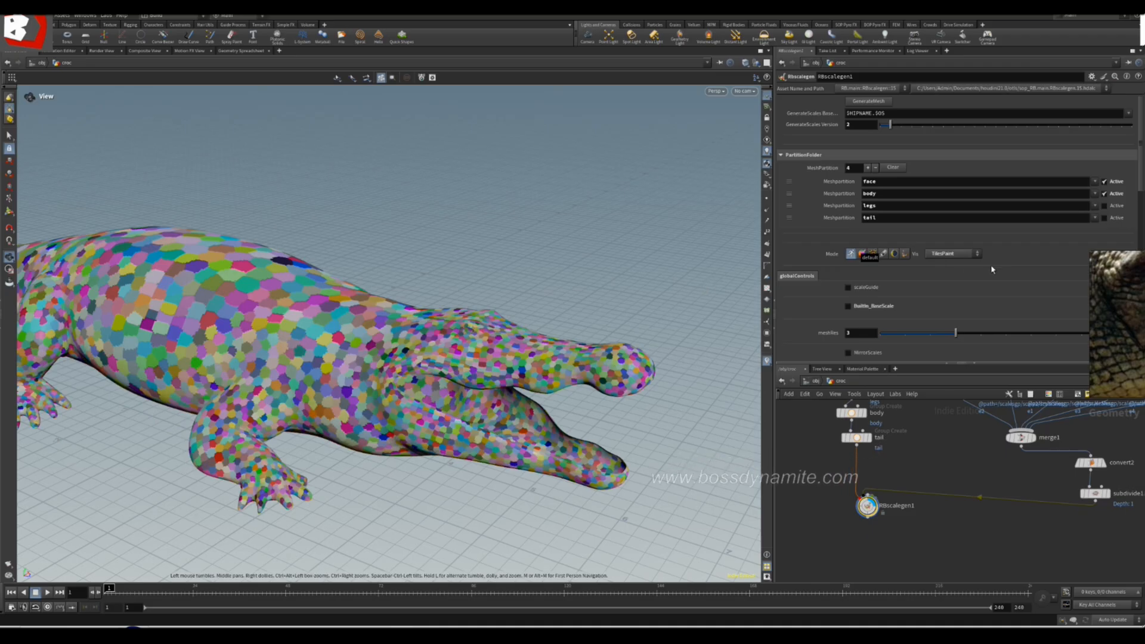
left_click(966, 254)
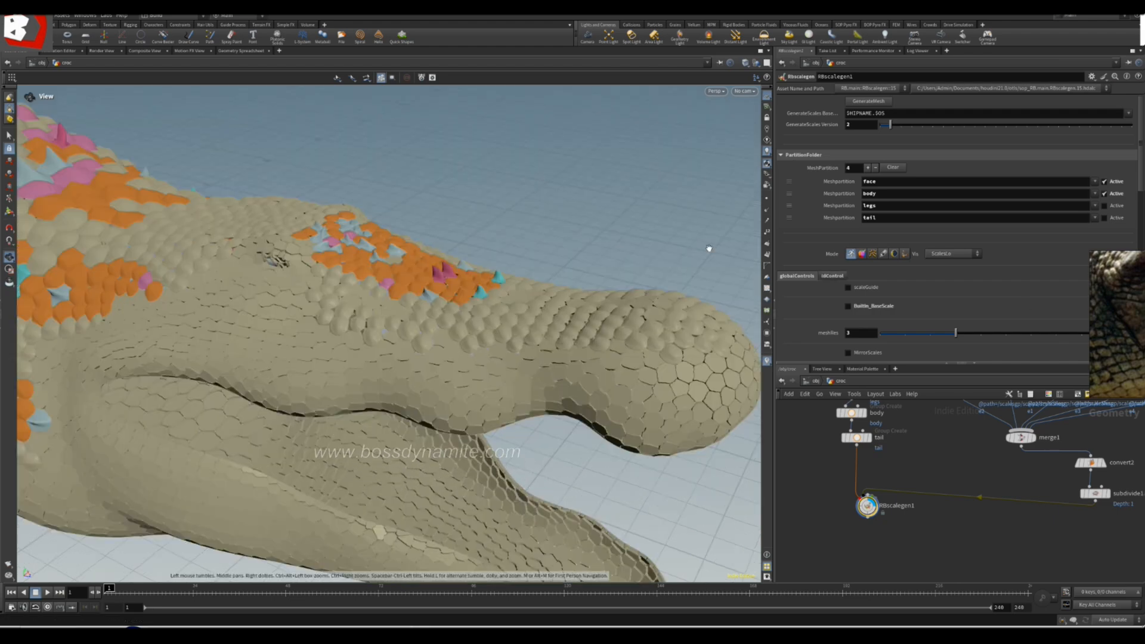
left_click_drag(710, 248, 431, 308)
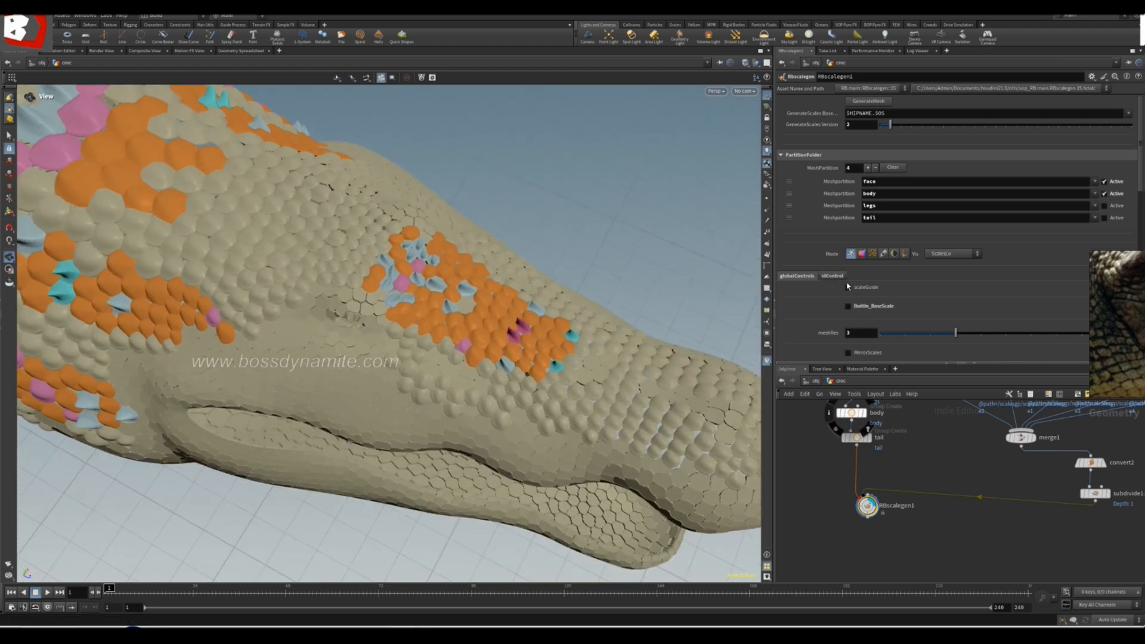
- Switch to ID curve drawing and delete the ID curves on top of the snout
left_click(885, 254)
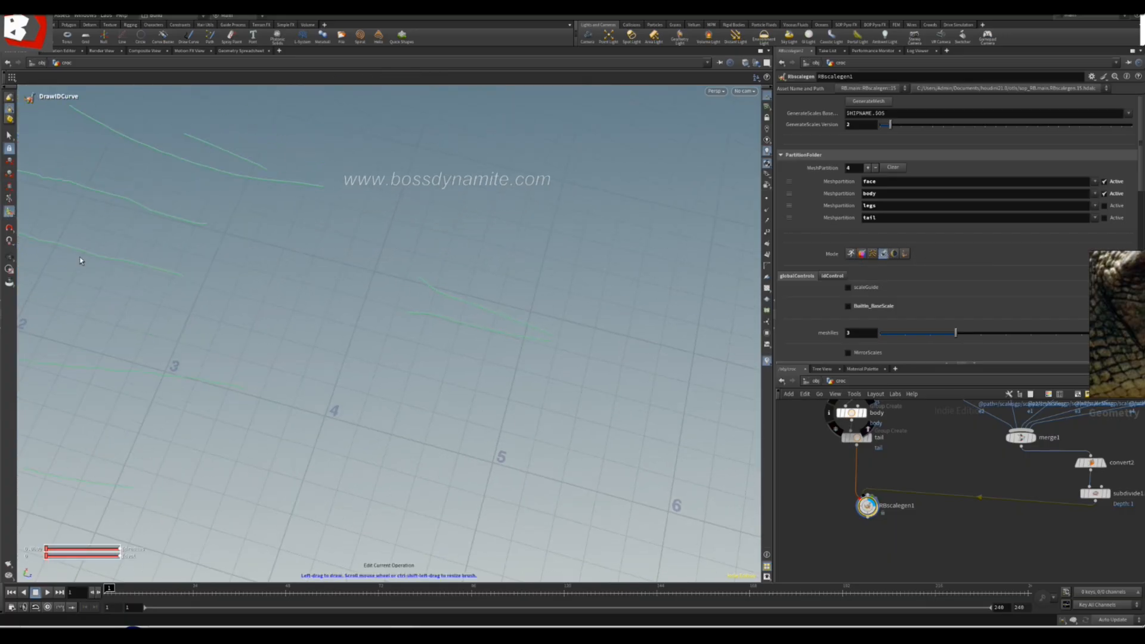
left_click(9, 213)
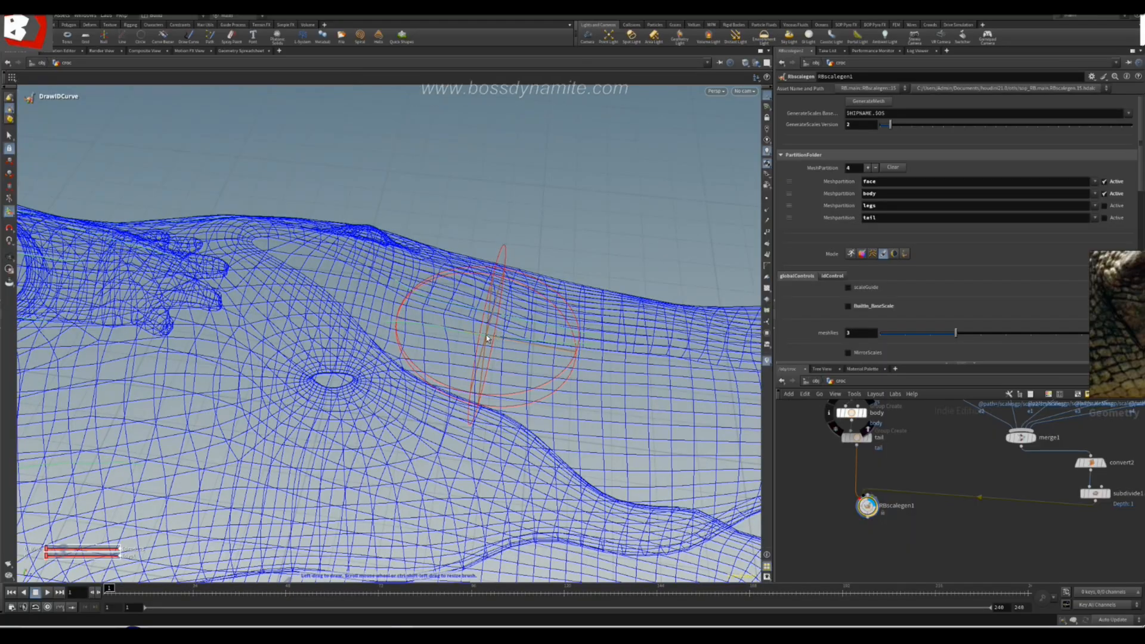
right_click(487, 339)
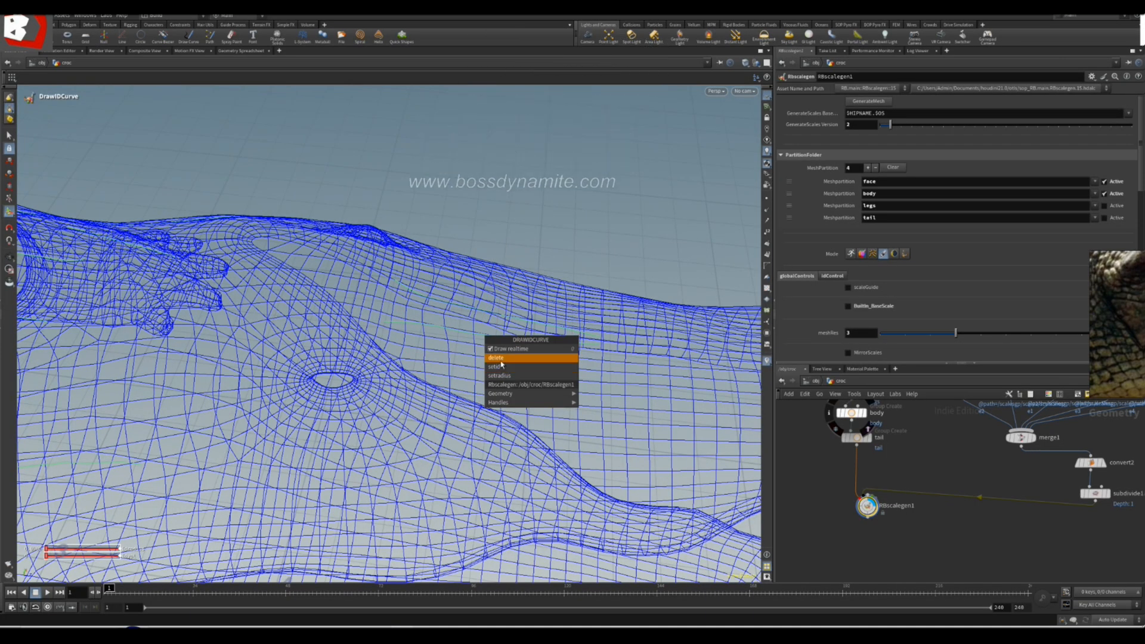
left_click(501, 360)
- Display the scales in ScalesLo and examine the head, neck and whole body without the snout ID curves
left_click_drag(540, 358, 592, 426, "alt")
right_click_drag(593, 426, 522, 316, "alt")
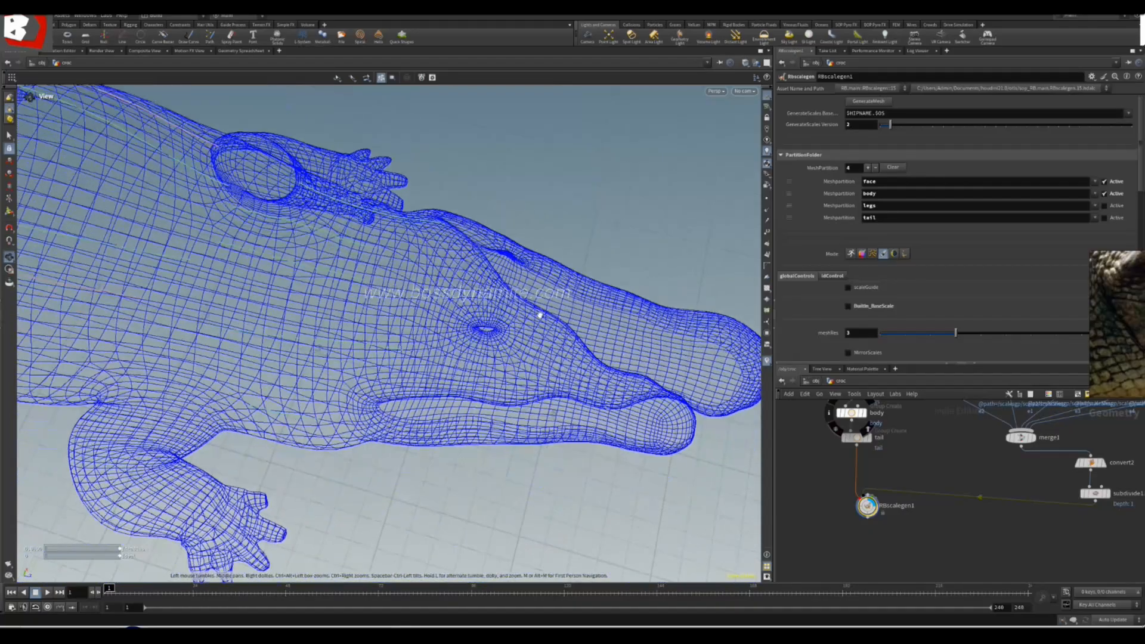
left_click_drag(521, 317, 588, 338, "alt")
left_click(851, 254)
left_click(953, 253)
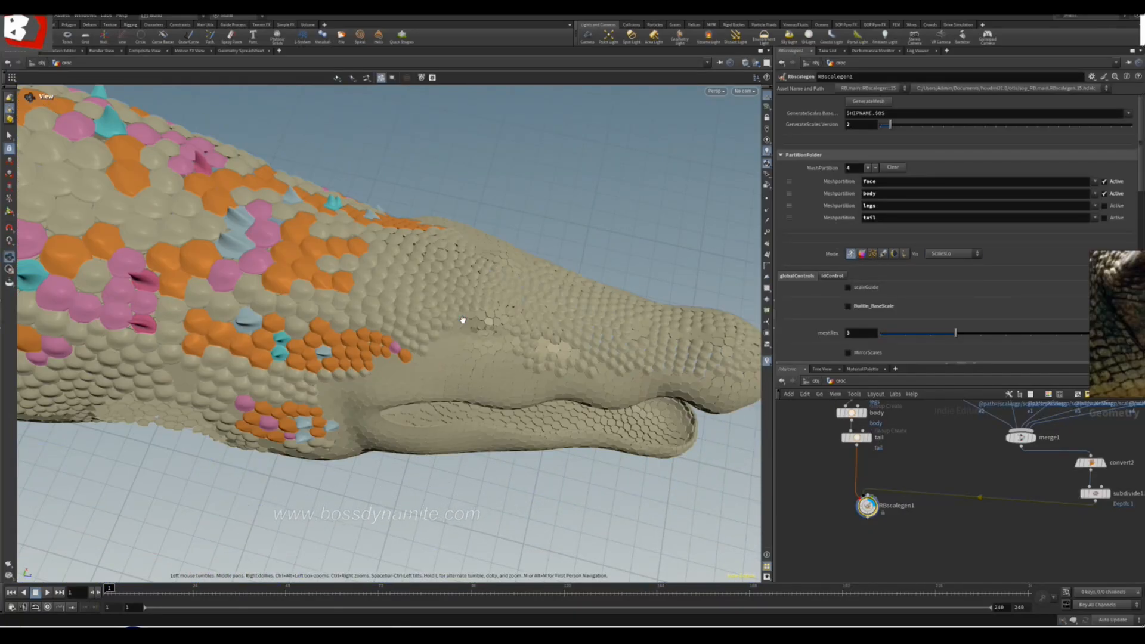
left_click_drag(436, 334, 369, 291)
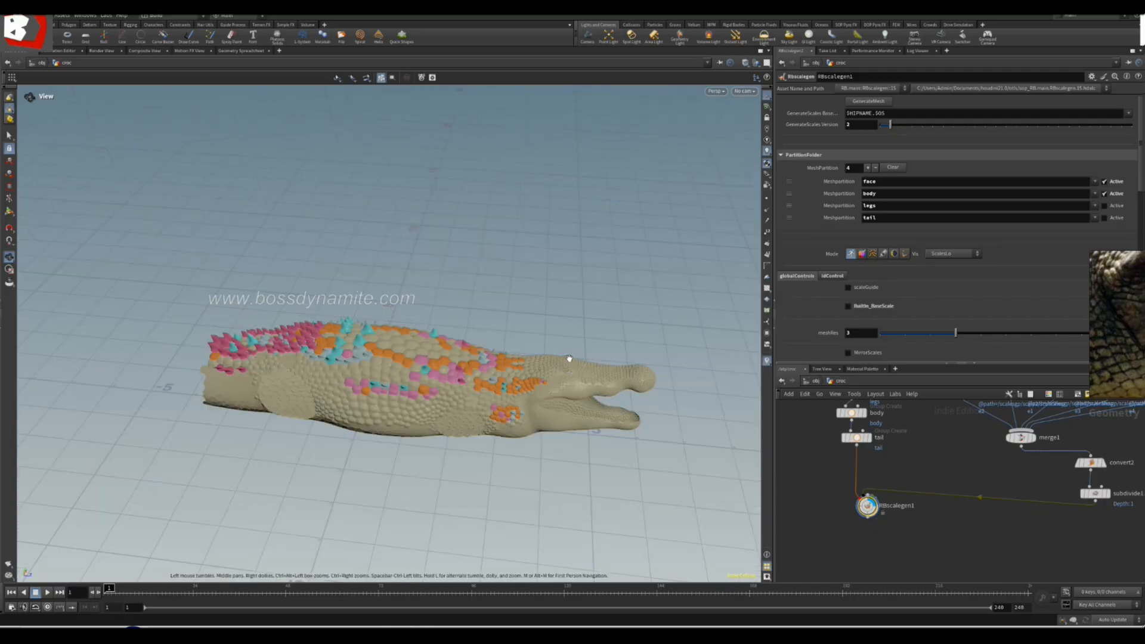
left_click_drag(569, 358, 515, 342)
right_click_drag(515, 342, 572, 347)
left_click_drag(573, 348, 391, 345)
right_click_drag(391, 345, 456, 350)
left_click_drag(456, 351, 565, 378)
mouse_move(498, 395)
left_mouse_down()
mouse_move(519, 356)
mouse_move(473, 398)
mouse_move(301, 391)
mouse_move(516, 393)
left_mouse_up()
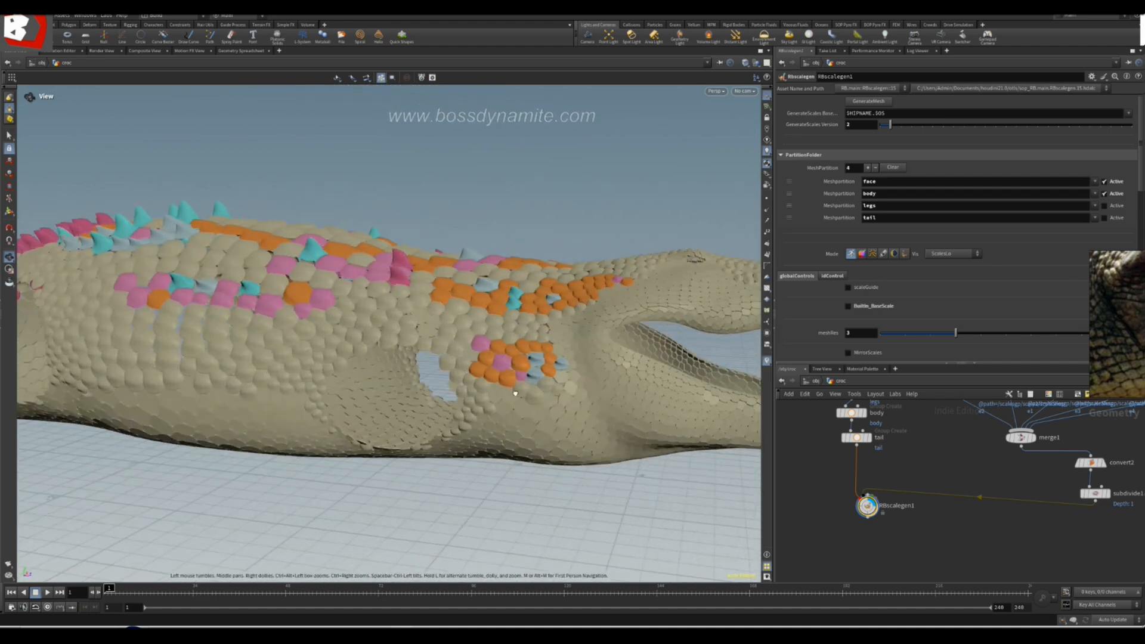
right_click_drag(515, 393, 563, 373)
left_click_drag(563, 372, 471, 391)
- Add a Merge node to the network below RBscalegen1
middle_click_drag(916, 534, 927, 510)
scroll(904, 505, "down", 2)
scroll(896, 508, "up", 2)
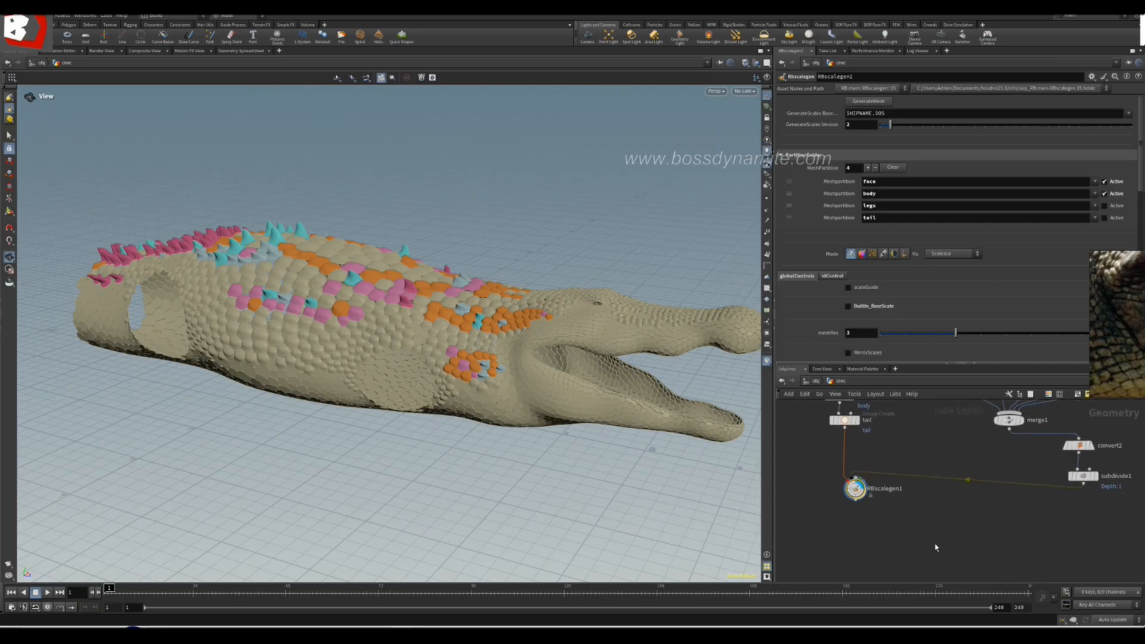
key("Tab")
type("merge")
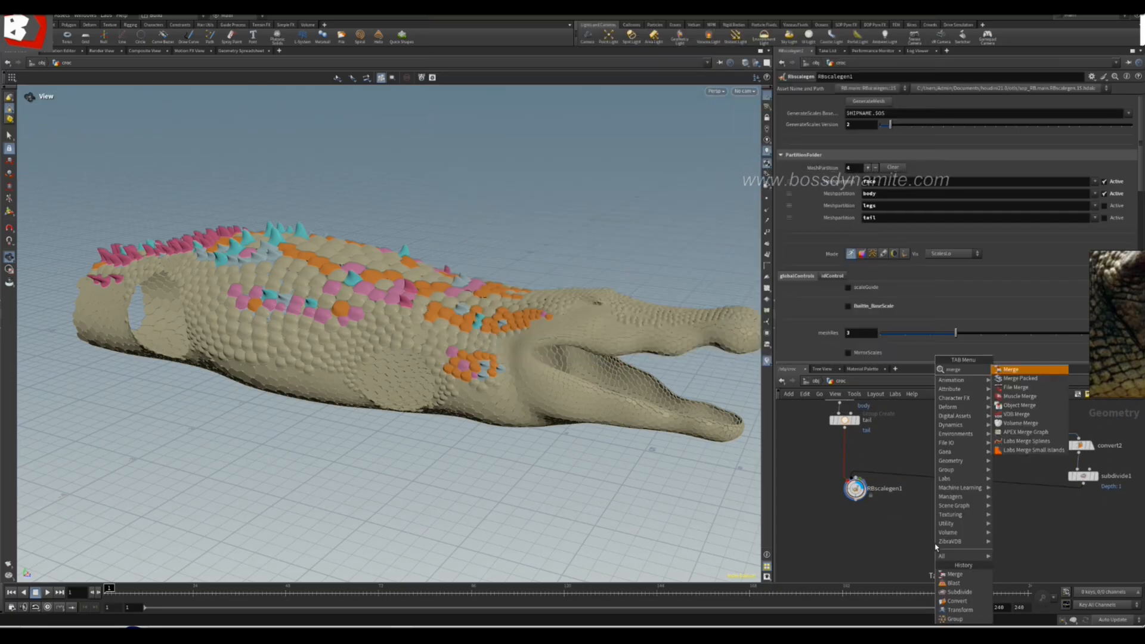
left_click(1012, 371)
left_click(987, 544)
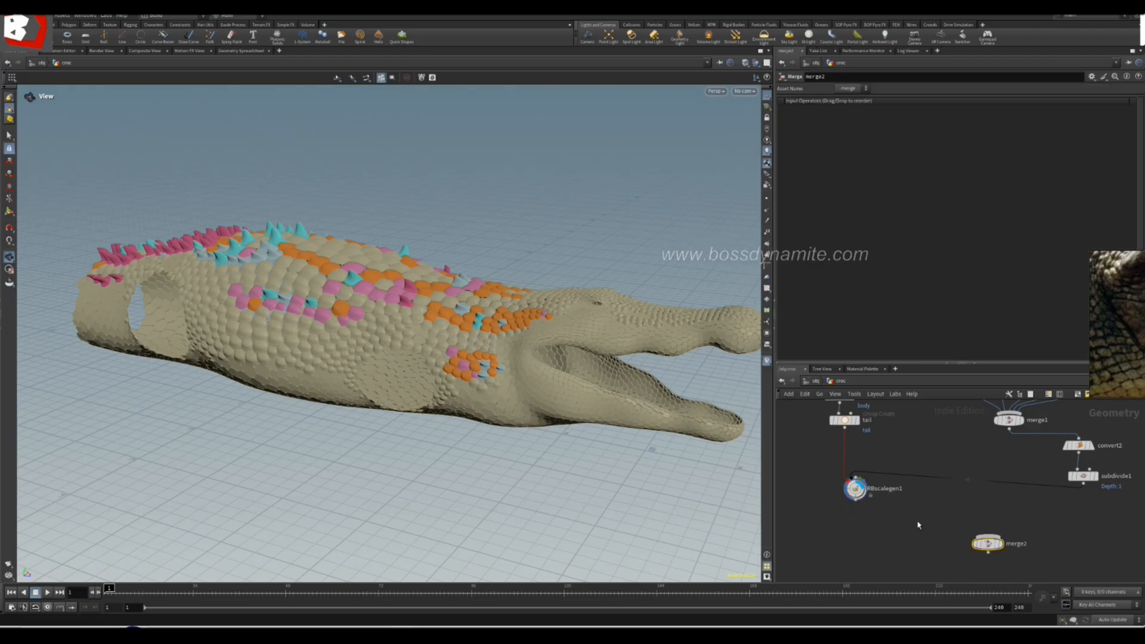
- Wire convert1 and RBscalegen1 into merge2 and display the merged body and scales
scroll(955, 537, "down", 4)
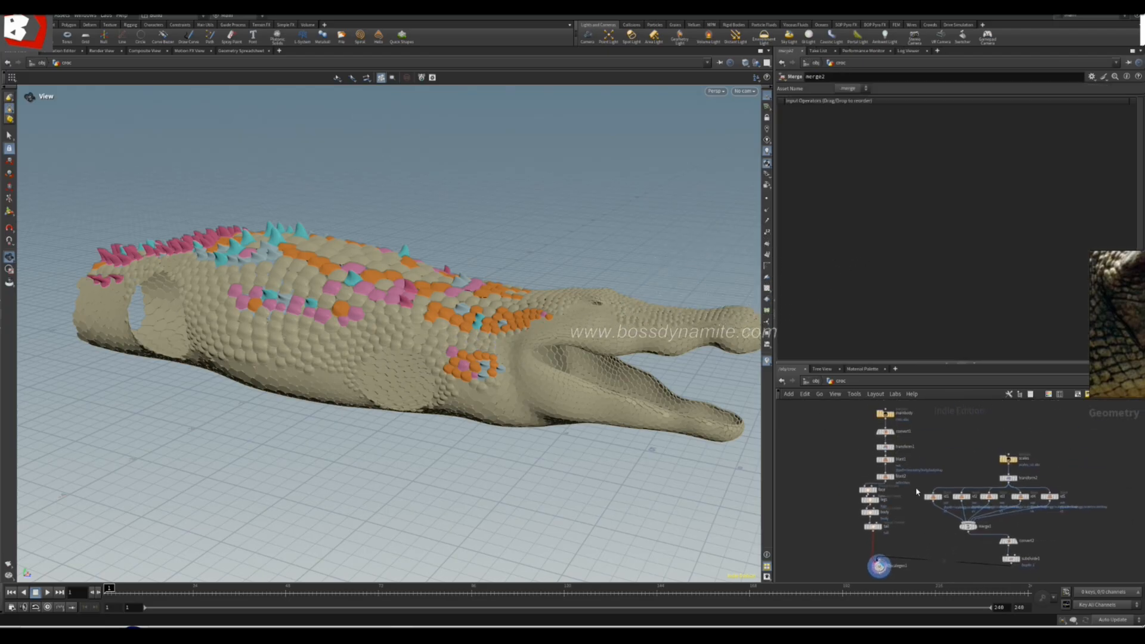
scroll(929, 459, "up", 2)
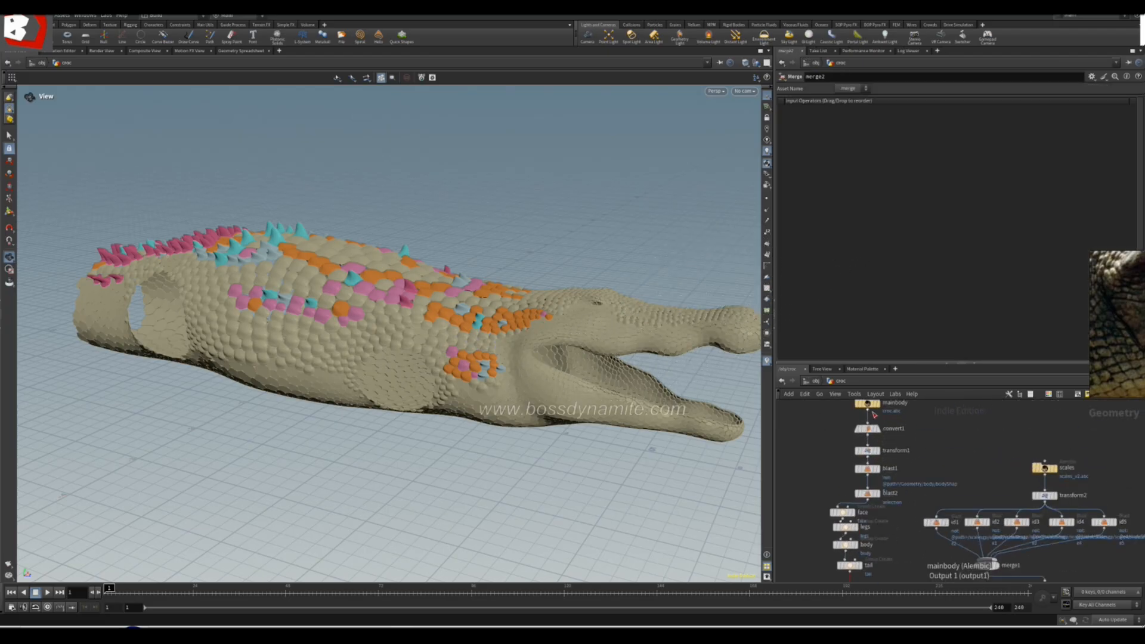
scroll(941, 442, "down", 5)
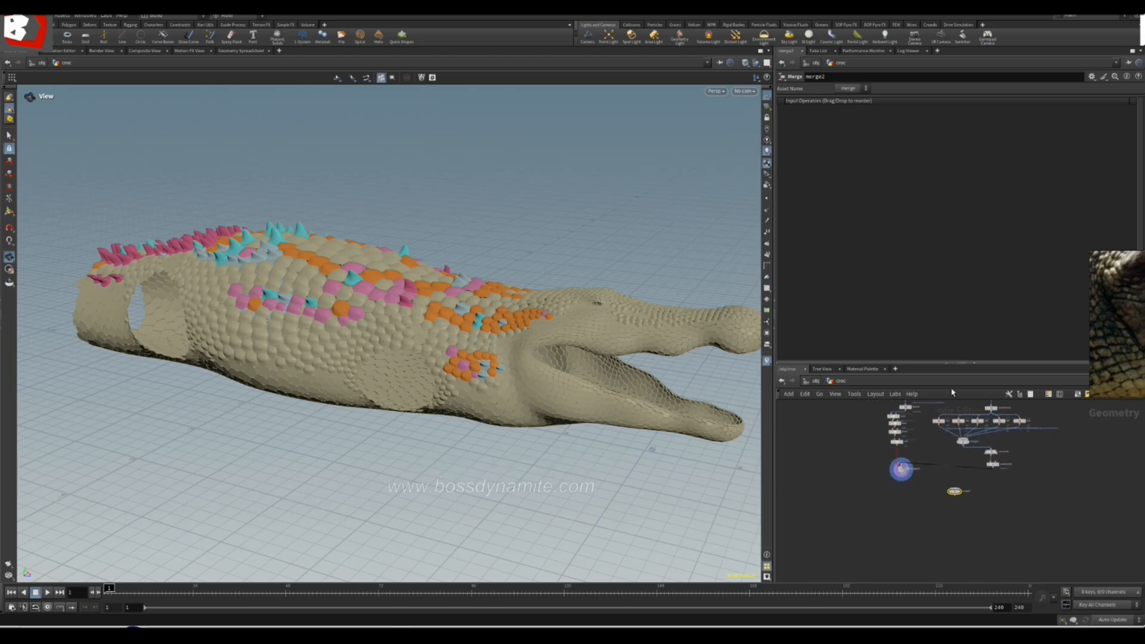
scroll(958, 484, "up", 4)
left_click(953, 490)
scroll(871, 459, "up", 2)
left_click(989, 508)
left_click_drag(559, 446, 473, 403)
scroll(893, 449, "down", 4)
middle_click_drag(895, 450, 905, 557)
middle_click_drag(896, 499, 903, 535)
scroll(880, 454, "up", 2)
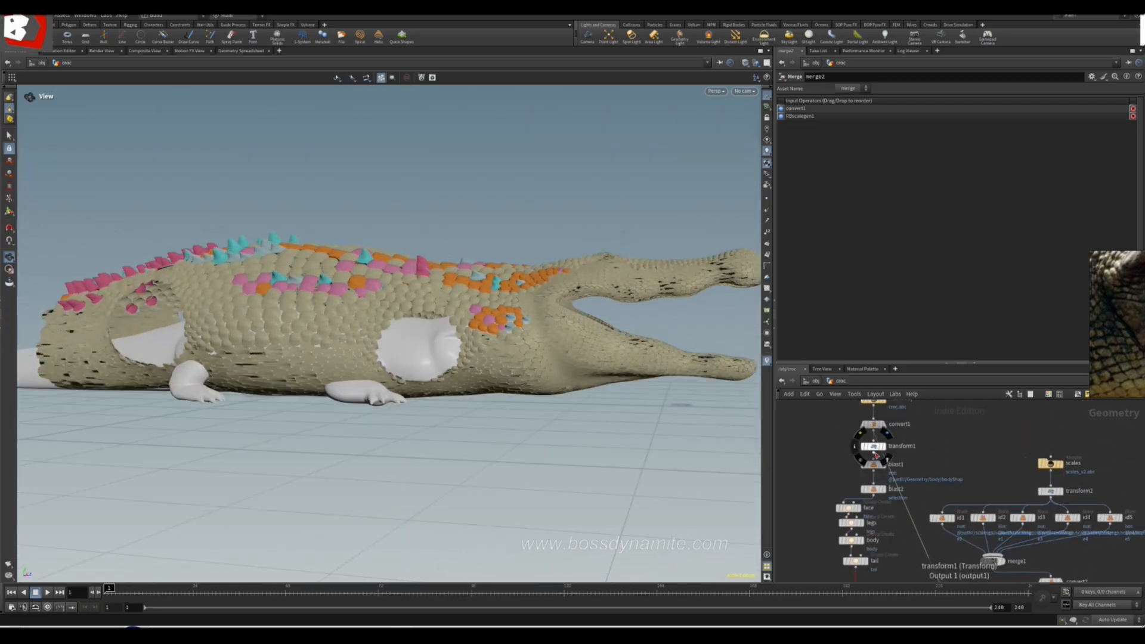
left_click(875, 454)
scroll(919, 492, "down", 3)
middle_click_drag(945, 564, 927, 517)
scroll(926, 517, "up", 3)
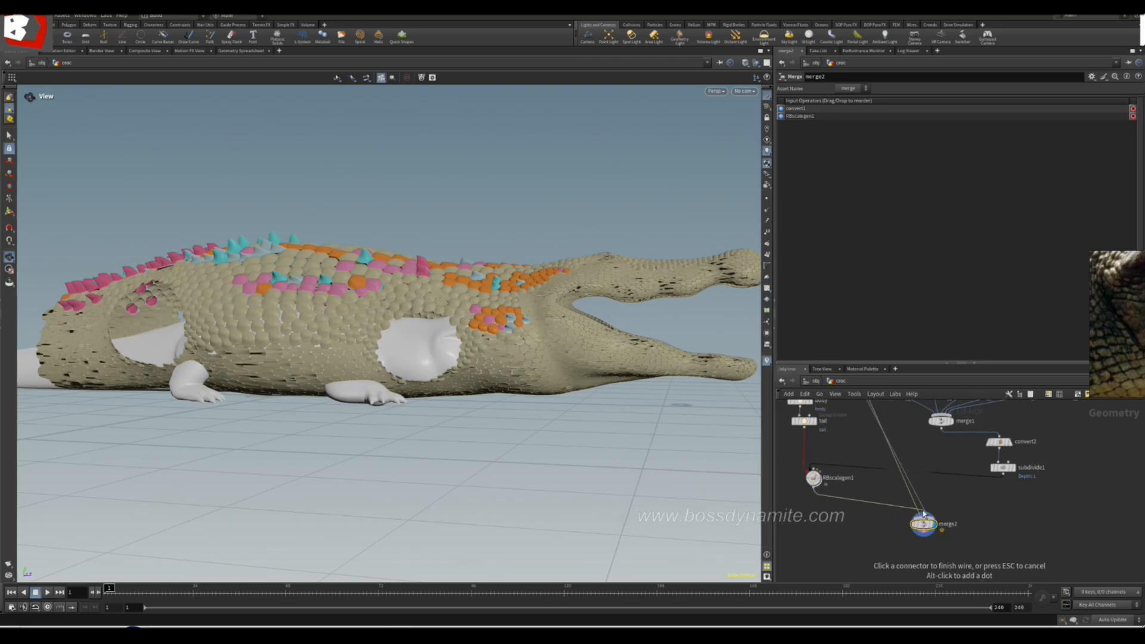
key("Escape")
- Rewire merge2's body input so it comes from transform1 instead of convert1
scroll(903, 482, "down", 3)
middle_click_drag(877, 452, 917, 566)
scroll(901, 516, "up", 4)
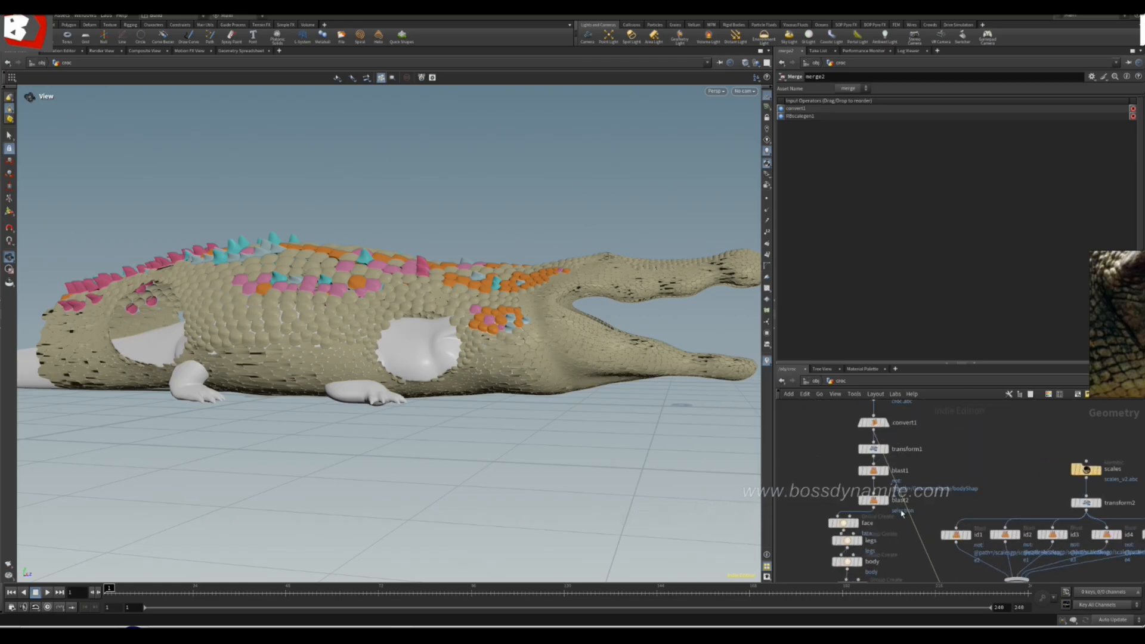
left_click_drag(883, 461, 902, 462)
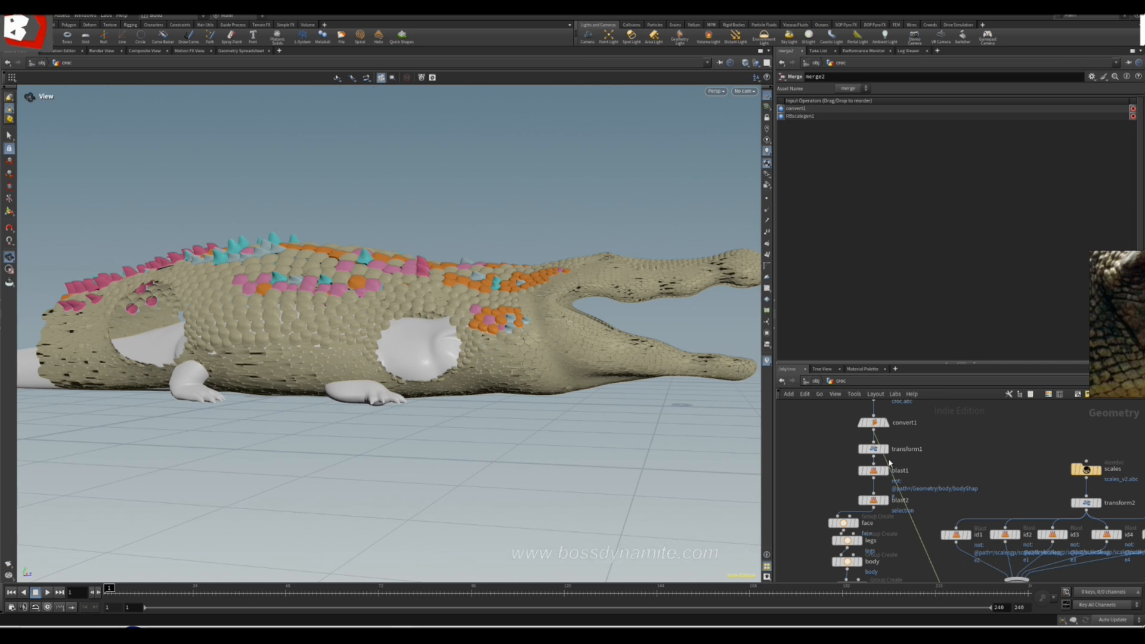
mouse_move(888, 463)
left_mouse_down()
mouse_move(916, 469)
mouse_move(874, 457)
left_mouse_up()
left_click_drag(912, 539, 946, 473)
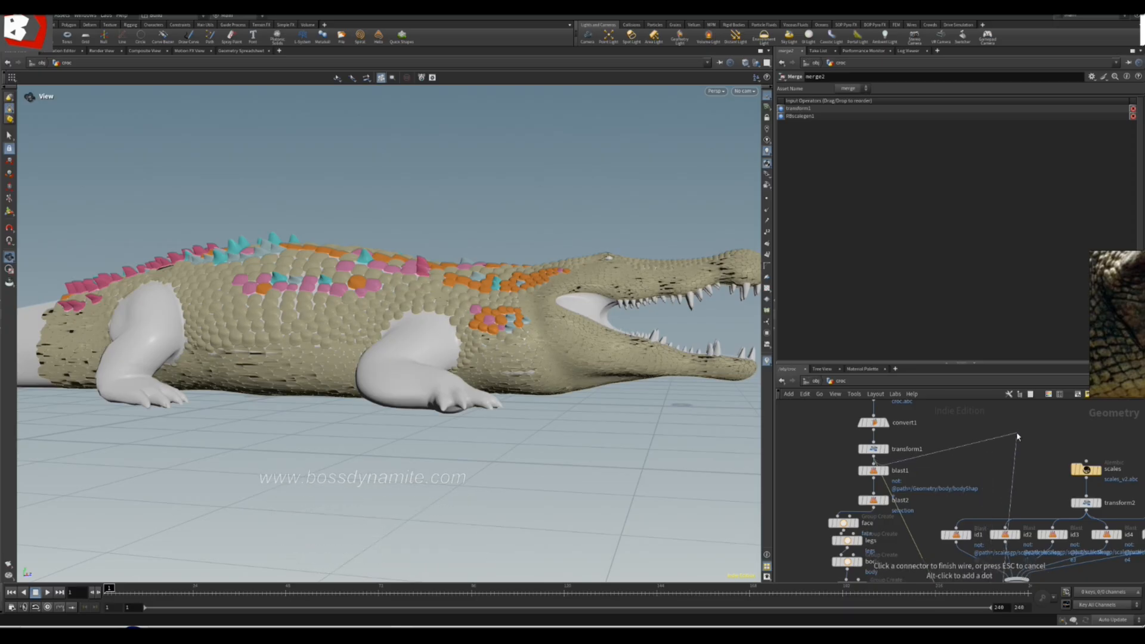
- Add a dot to the wire between transform1 and merge2 and route the wire clear of the other nodes
left_click_drag(910, 528, 985, 463, "alt")
left_click_drag(675, 454, 540, 408)
scroll(1014, 483, "down", 4)
middle_click_drag(979, 544, 957, 468)
scroll(975, 506, "up", 5)
left_click_drag(955, 566, 980, 504)
- Select RBscalegen1 and make it the displayed node
middle_click_drag(844, 521, 933, 547)
left_click(925, 495)
scroll(925, 497, "up", 4)
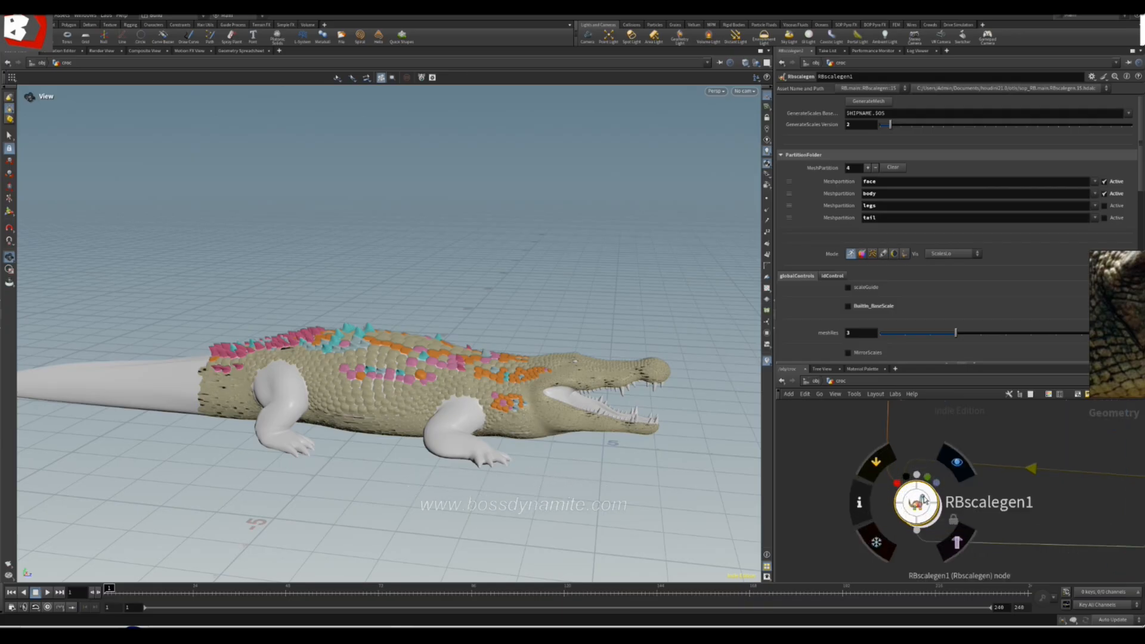
left_click(957, 463)
- Save the scene and generate the scale mesh with GenerateScales Version set to 3
left_click(9, 16)
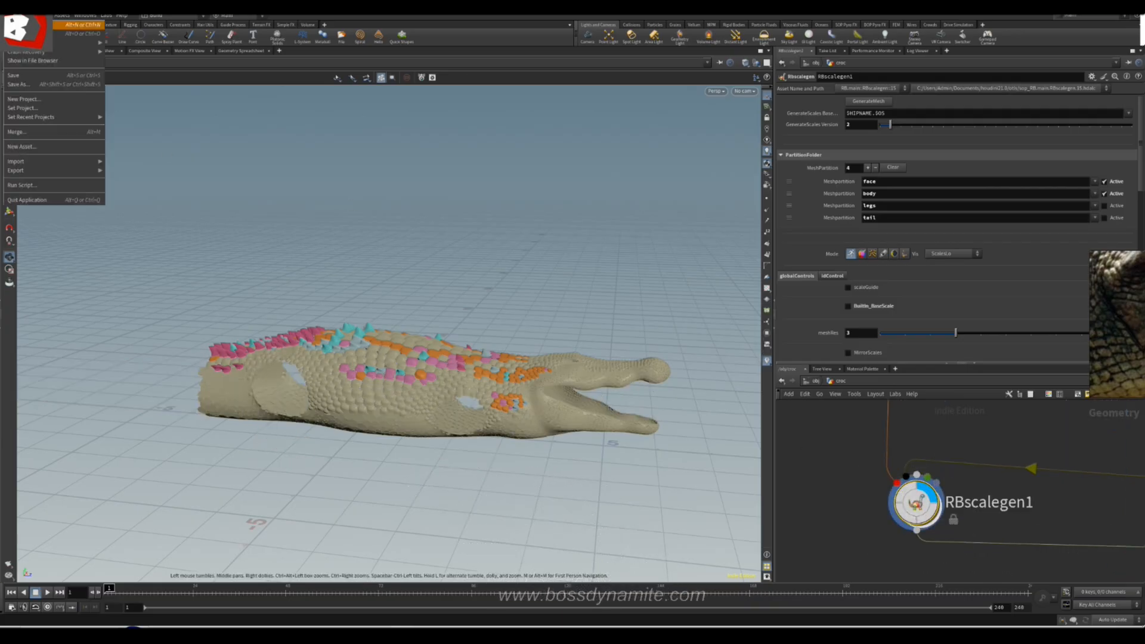
left_click(26, 77)
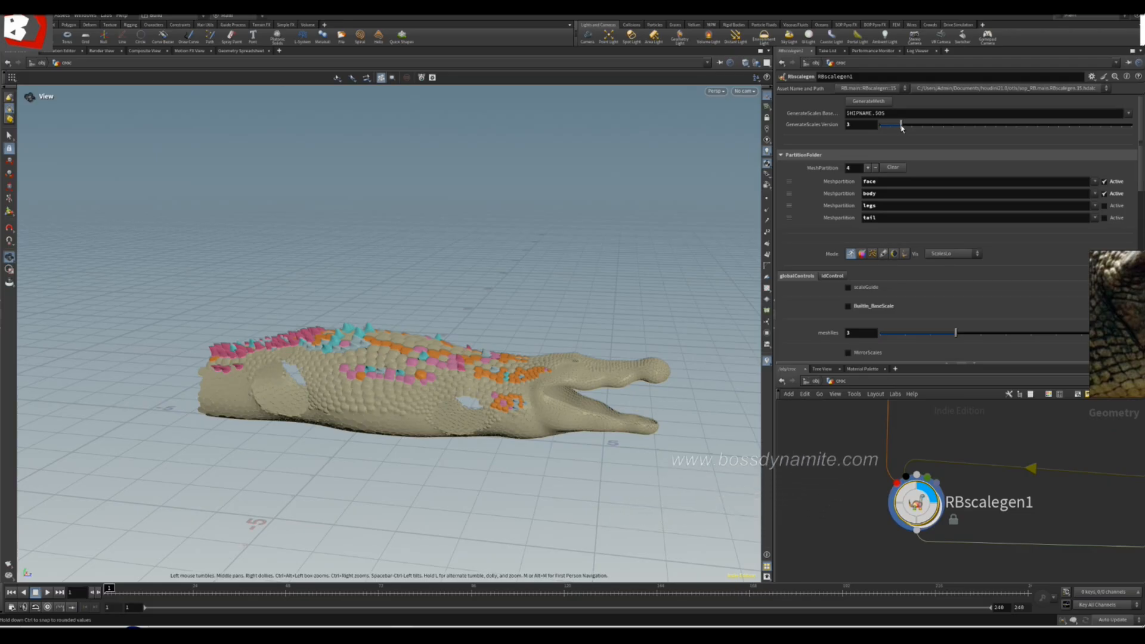
left_click(874, 104)
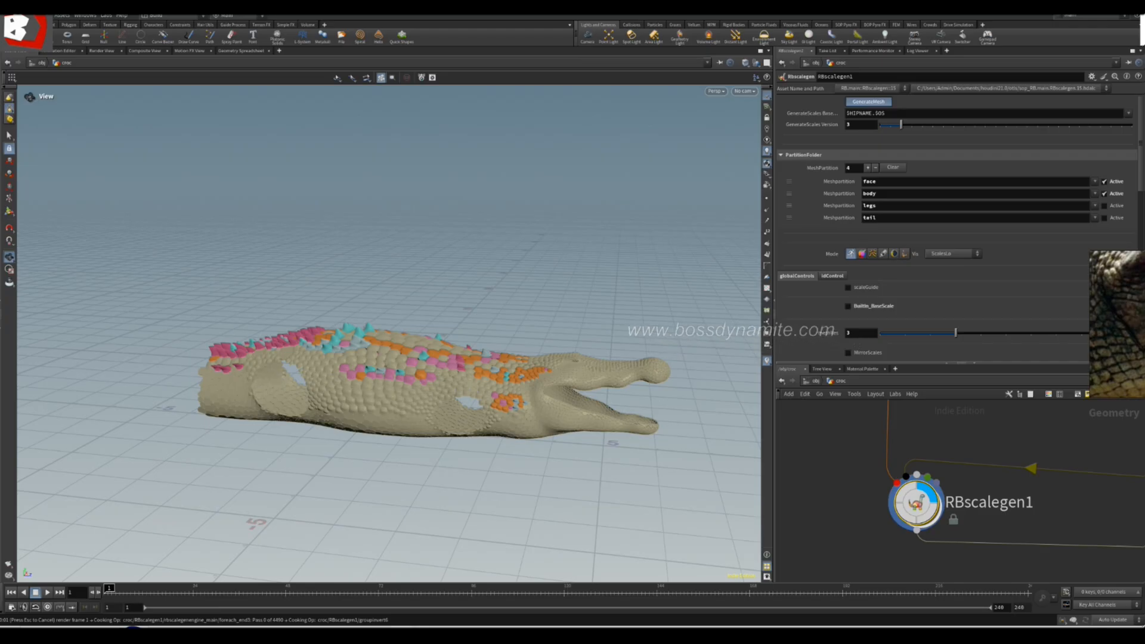
- Examine the generated scale mesh in GENscales along the crocodile's back, sides and head
left_click_drag(517, 462, 503, 389)
left_click_drag(261, 411, 263, 404)
right_click_drag(263, 404, 322, 411)
left_click_drag(560, 352, 422, 402)
right_click_drag(422, 402, 414, 330)
left_click_drag(414, 330, 315, 330)
right_click_drag(314, 330, 507, 334)
left_click_drag(507, 334, 465, 352)
middle_click_drag(703, 394, 571, 391)
left_click_drag(570, 391, 392, 374)
left_click_drag(555, 366, 588, 298)
left_click_drag(220, 269, 540, 281)
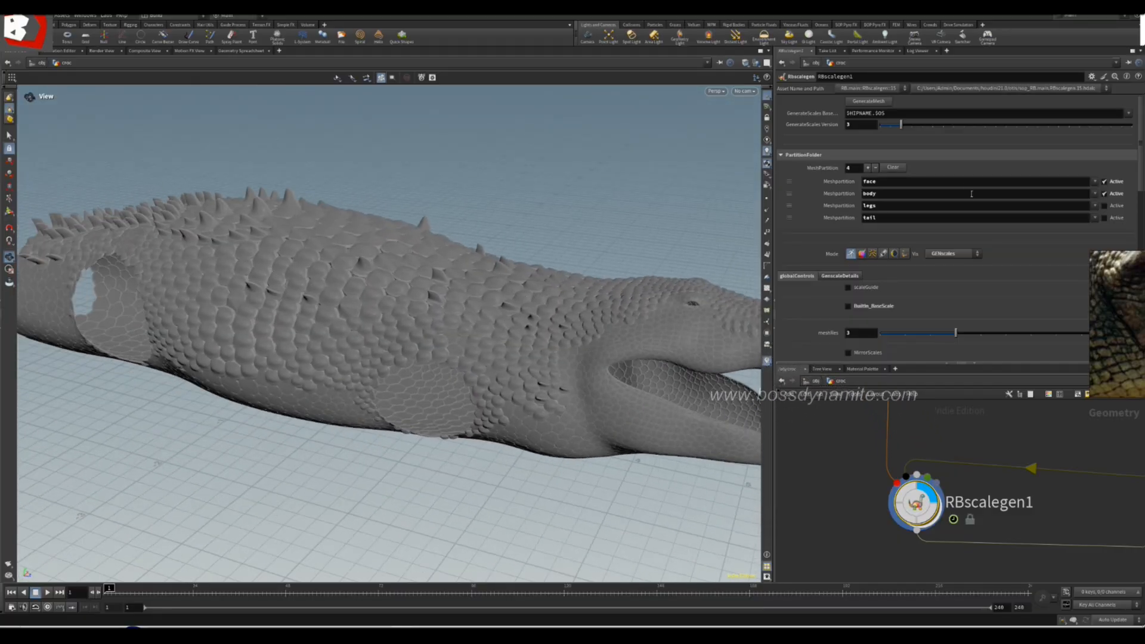
- Open the generated scales' color for editing in GenscaleDetails and place the crocodile reference photo beside the model
left_click(855, 276)
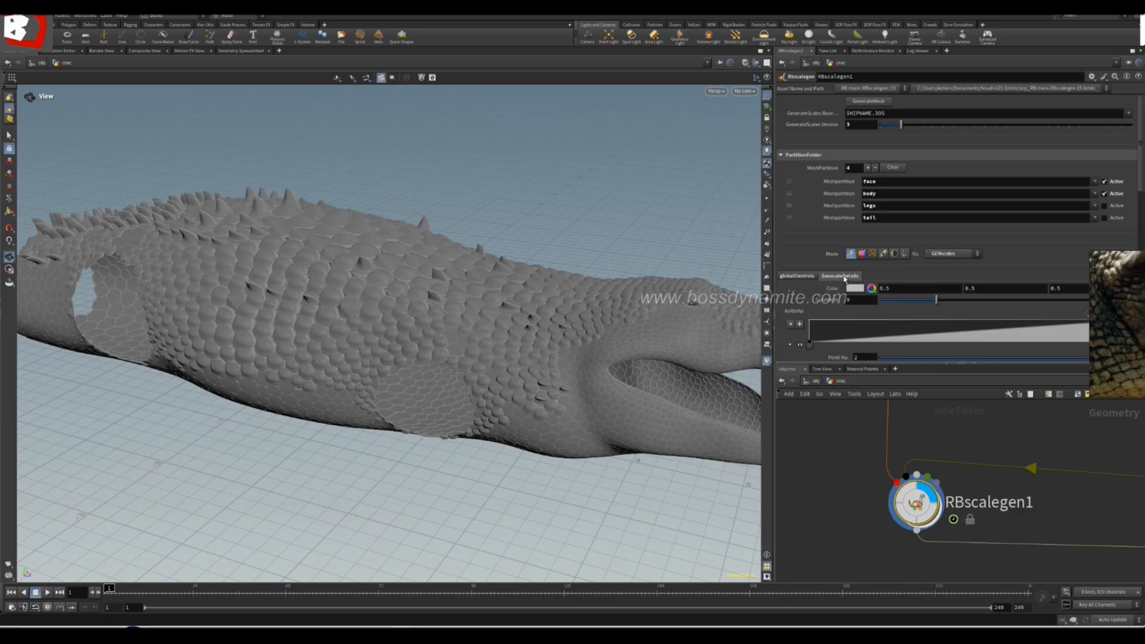
left_click(855, 289)
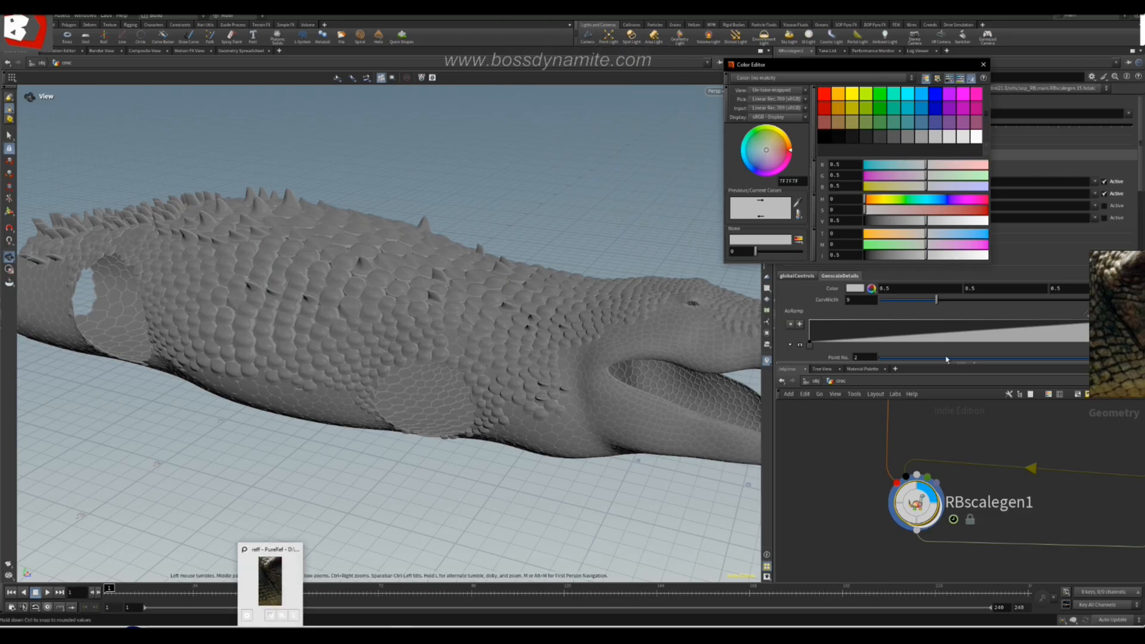
left_click(1122, 342)
left_click_drag(1122, 342, 157, 331)
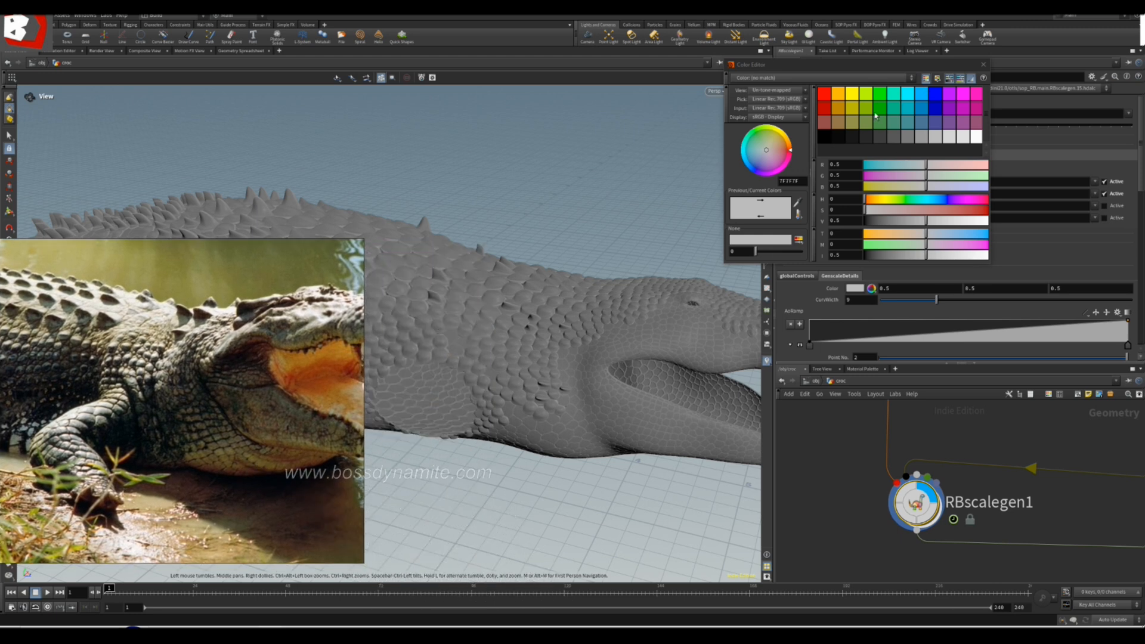
- Set the generated scales' color to a muted yellow-brown with RGB 0.631, 0.553, 0.272
left_click(838, 93)
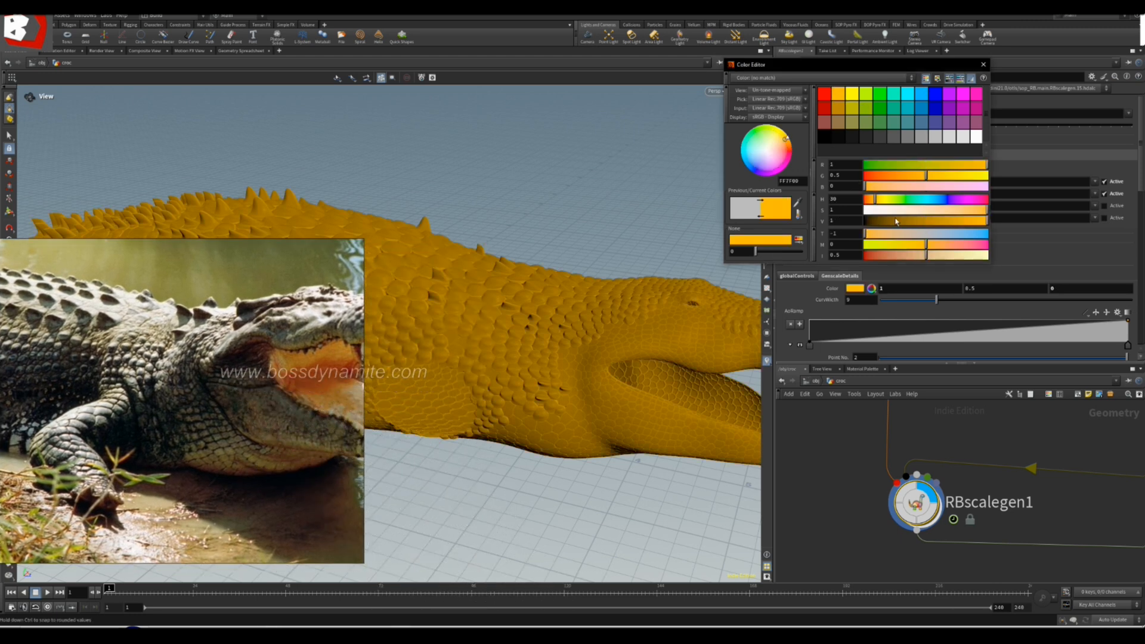
mouse_move(922, 227)
left_mouse_down()
mouse_move(906, 225)
mouse_move(944, 221)
mouse_move(922, 211)
left_mouse_up()
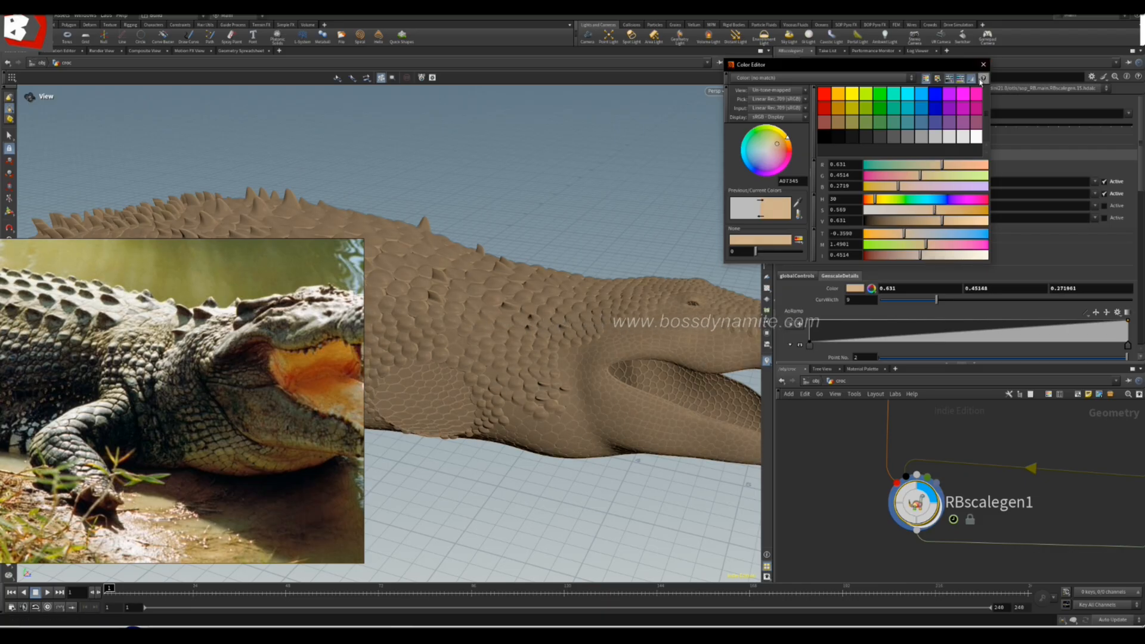
left_click_drag(894, 201, 884, 204)
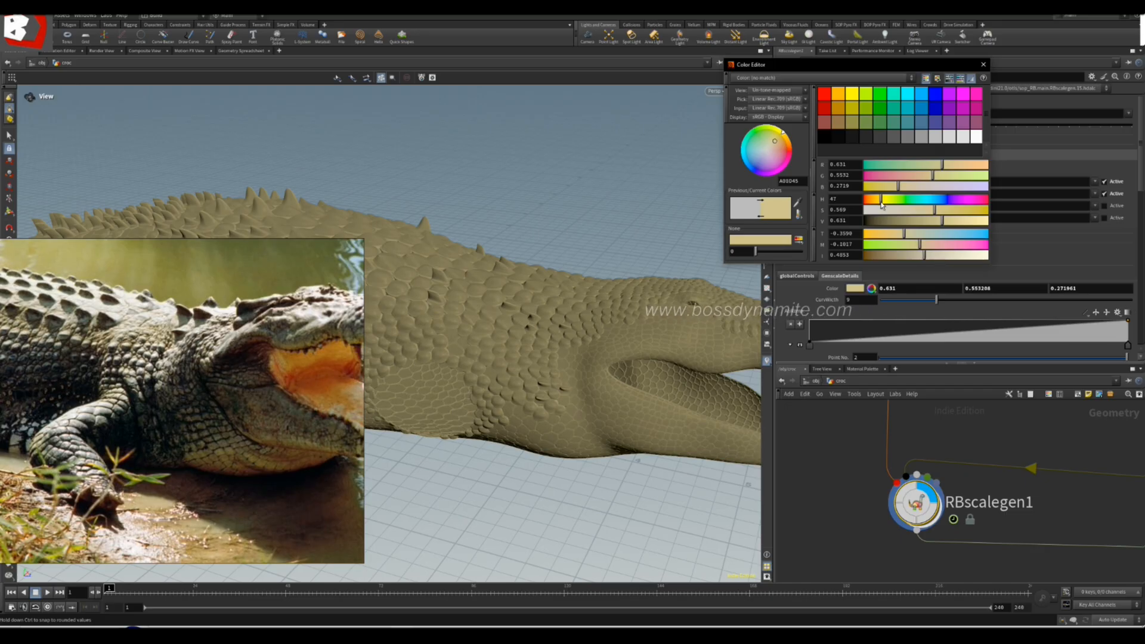
left_click(985, 67)
- Compare the recolored scales on the head and body with the crocodile reference photo
left_click_drag(575, 277, 409, 273)
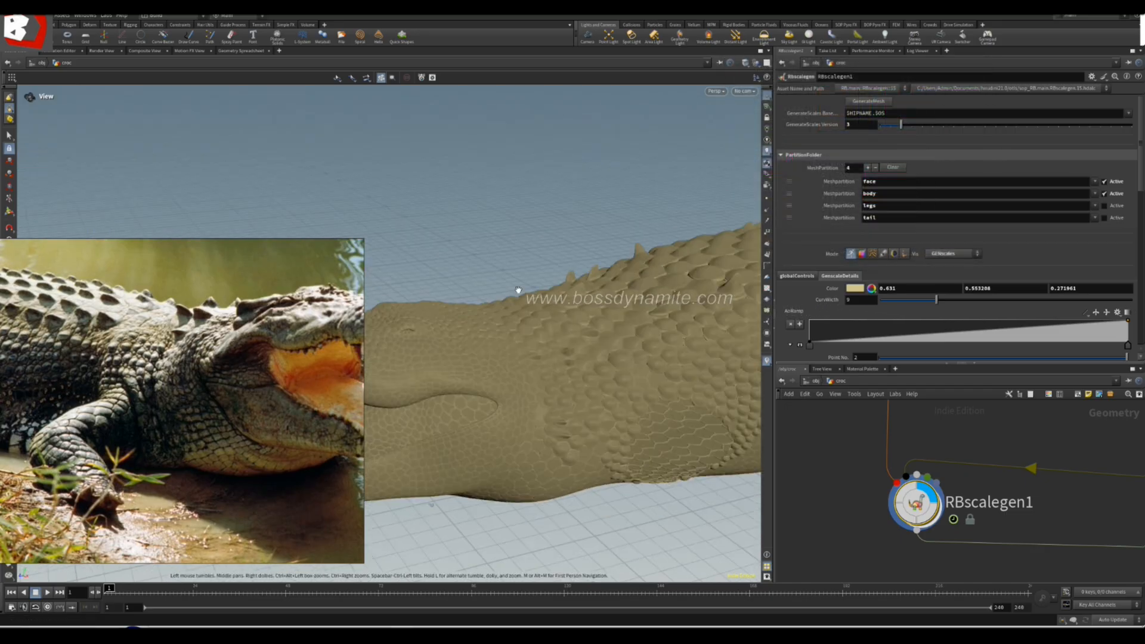
scroll(585, 256, "down", 6)
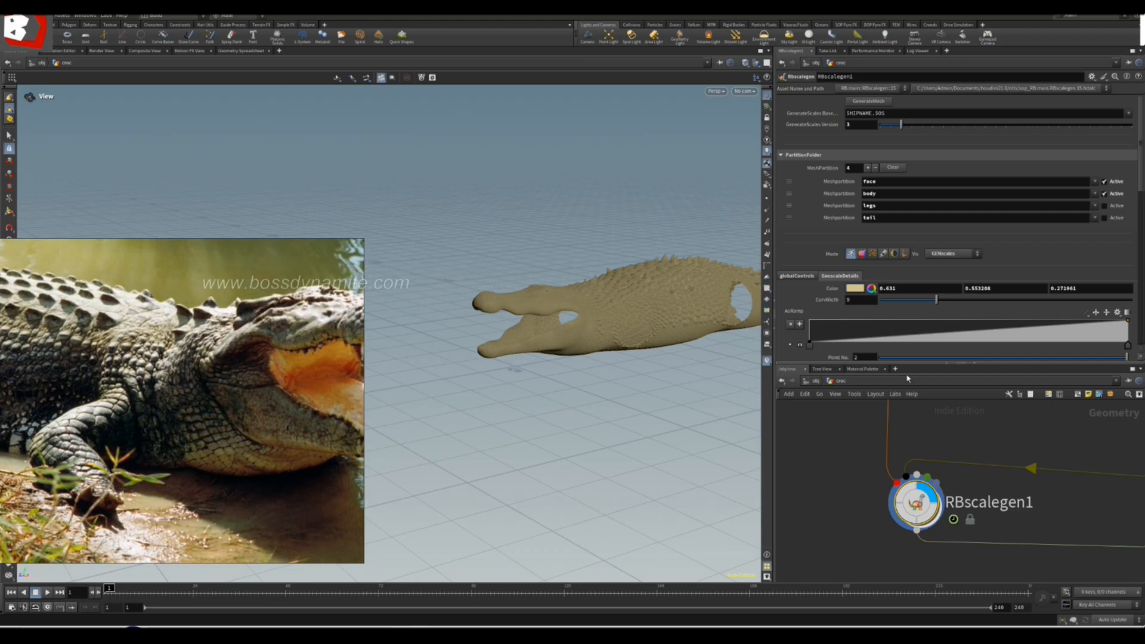
left_click_drag(596, 414, 546, 358)
scroll(731, 334, "up", 5)
scroll(631, 376, "up", 2)
scroll(627, 410, "down", 5)
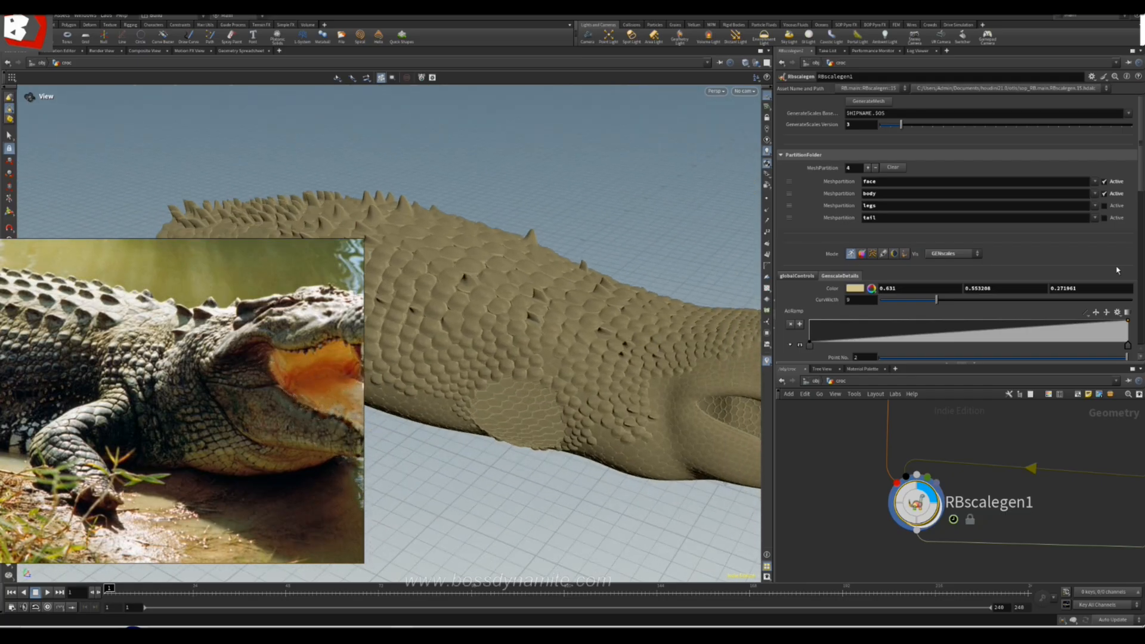
- Add two points to the AO ramp: value 0.25 at position 0.233 and value 1 at position 0.422
scroll(901, 269, "down", 3)
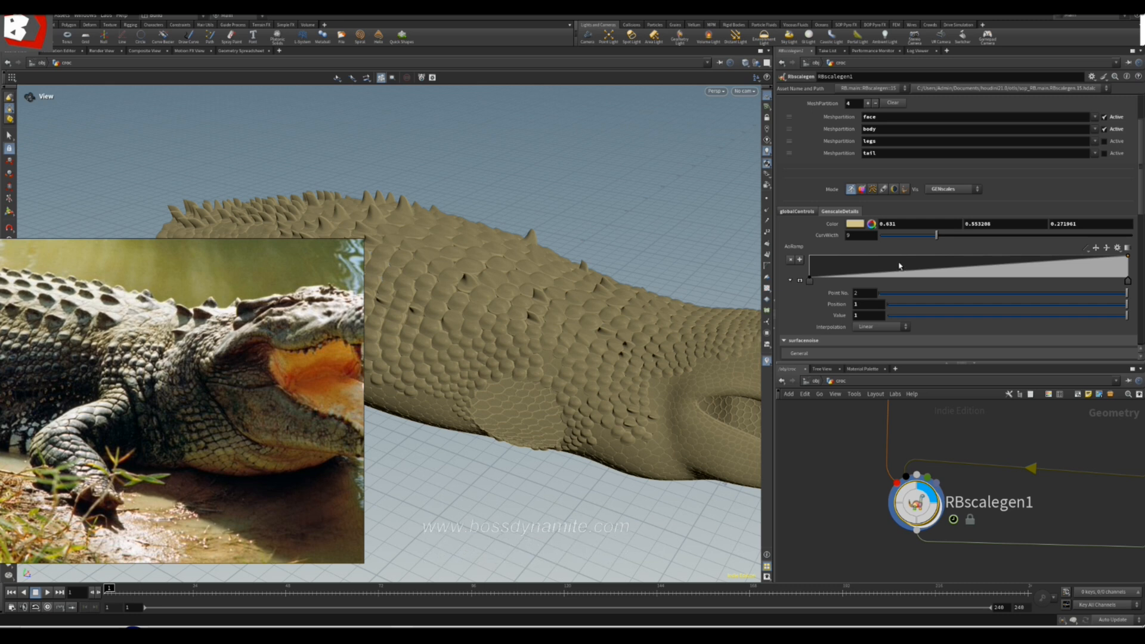
left_click_drag(922, 273, 940, 256)
left_click_drag(870, 273, 868, 276)
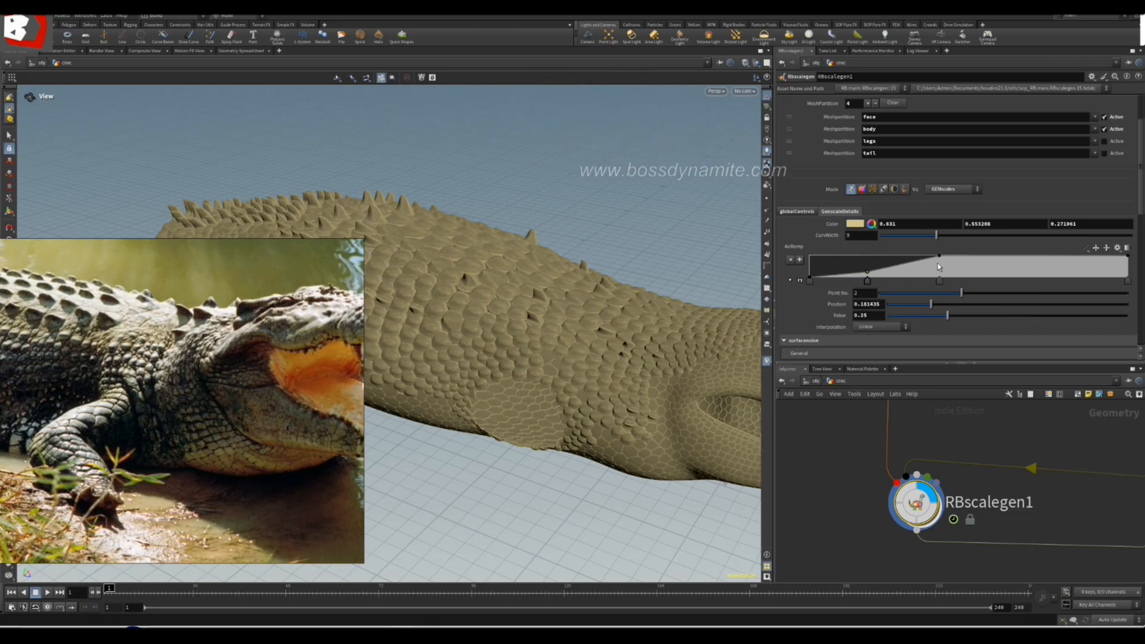
left_click_drag(939, 257, 967, 283)
mouse_move(868, 281)
left_mouse_down()
mouse_move(924, 283)
mouse_move(884, 283)
left_mouse_up()
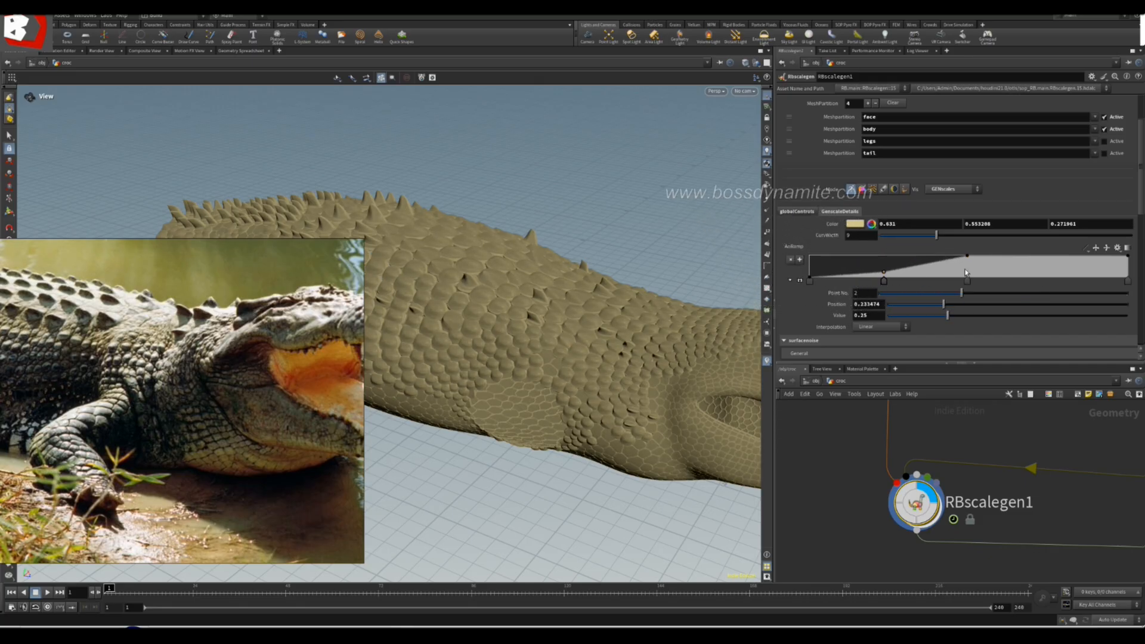
left_click_drag(967, 282, 944, 281)
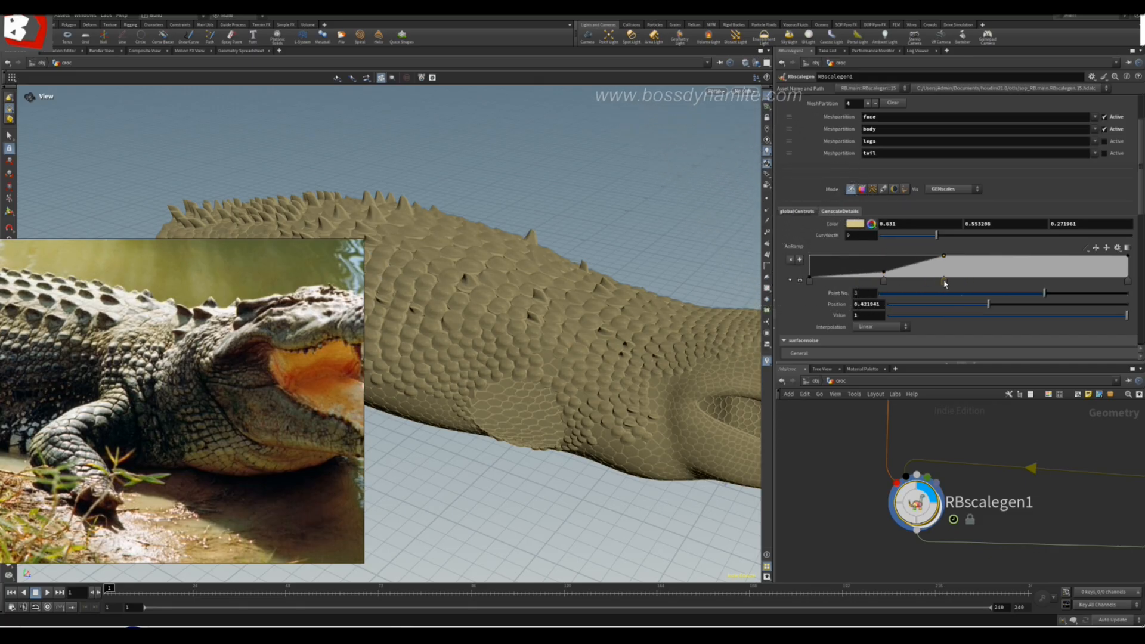
- Examine the scales on the snout, jaw and body with the adjusted AO ramp
right_click_drag(322, 365, 263, 364)
left_click_drag(585, 401, 424, 388)
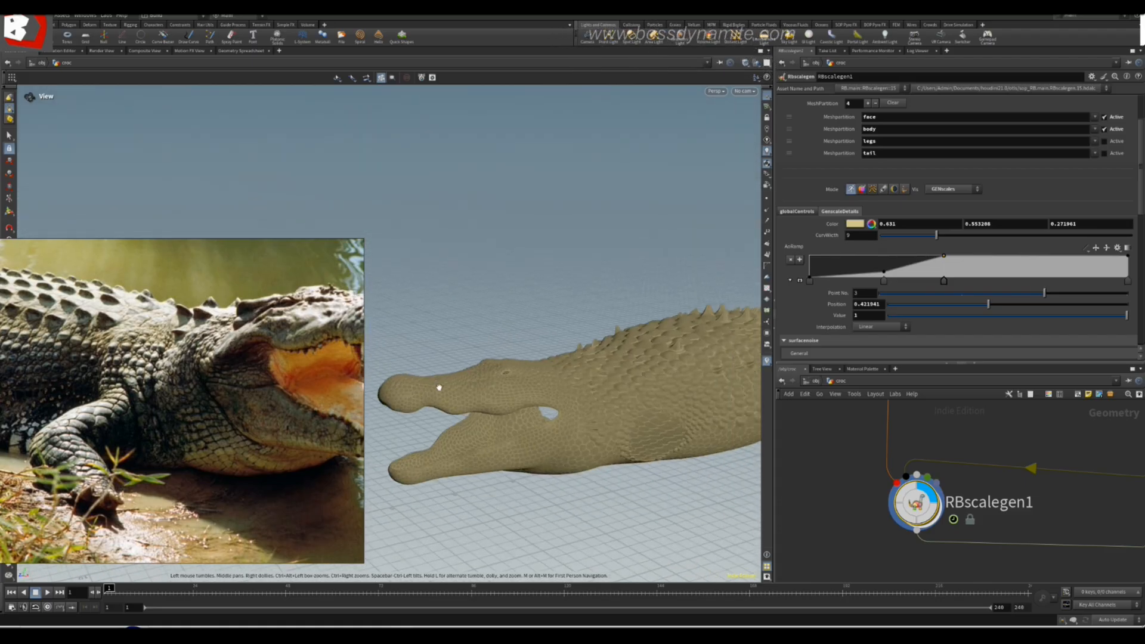
middle_click_drag(607, 428, 607, 396)
left_click_drag(607, 396, 688, 406)
middle_click_drag(687, 406, 616, 391)
right_click_drag(616, 391, 576, 410)
left_click_drag(525, 425, 575, 414)
right_click_drag(575, 414, 615, 405)
middle_click_drag(615, 405, 473, 417)
left_click_drag(473, 417, 569, 447)
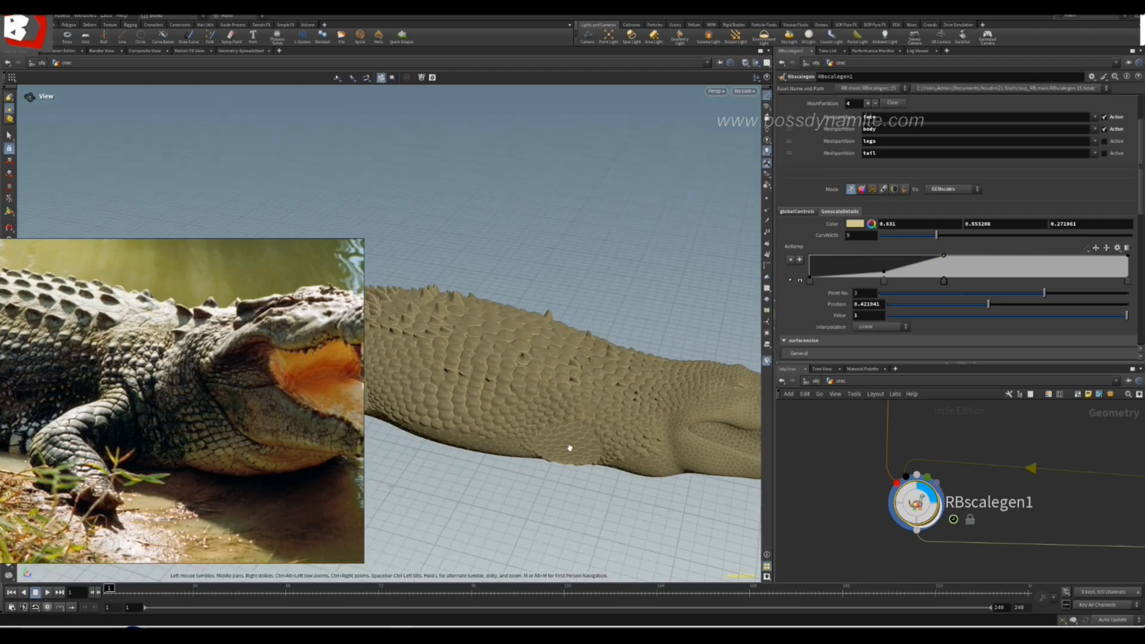
right_click_drag(568, 448, 626, 410)
- Display merge2 and view the generated scales together with the body mesh
scroll(1018, 501, "down", 4)
middle_click_drag(1115, 535, 1016, 523)
scroll(1014, 522, "up", 4)
mouse_move(975, 514)
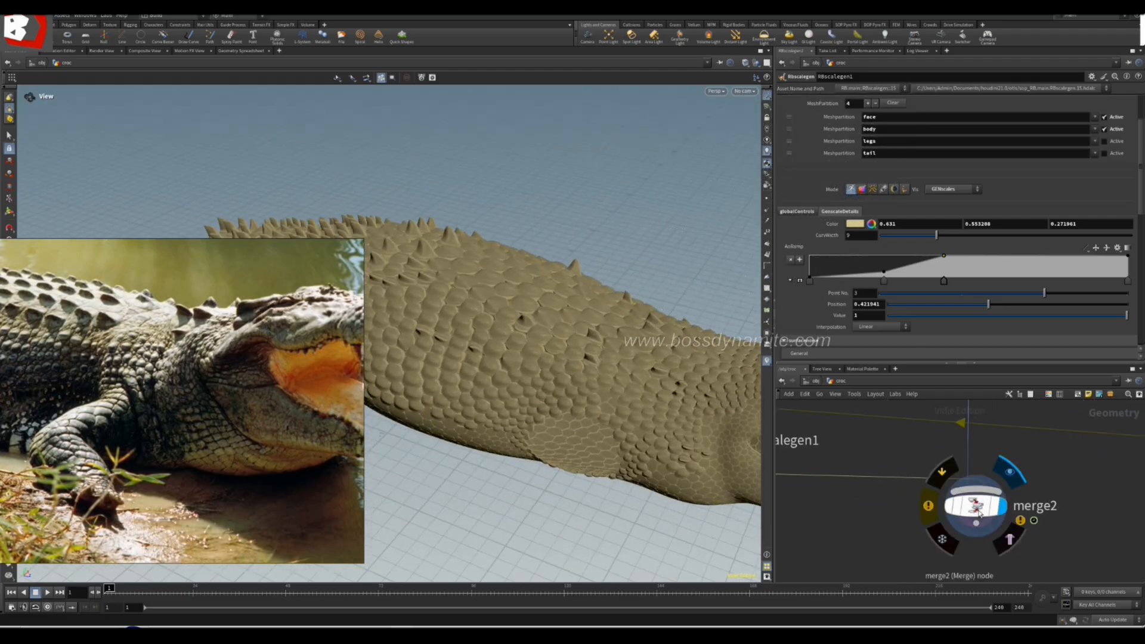
left_click(975, 509)
left_click_drag(632, 411, 555, 388)
scroll(900, 514, "down", 5)
scroll(953, 473, "up", 3)
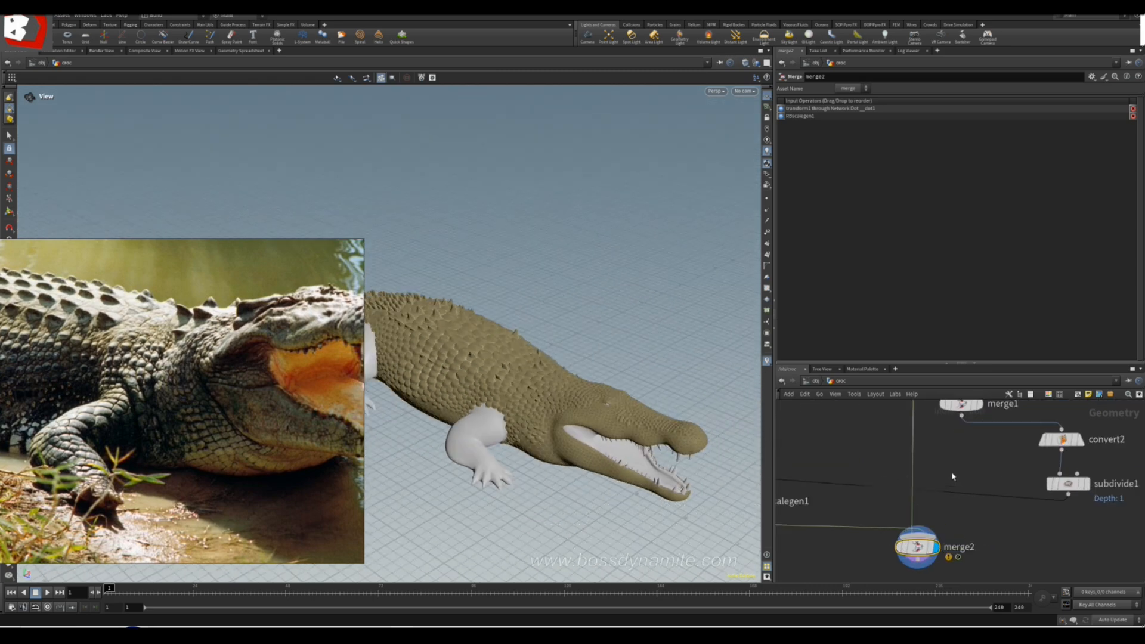
scroll(829, 456, "down", 3)
scroll(541, 436, "up", 5)
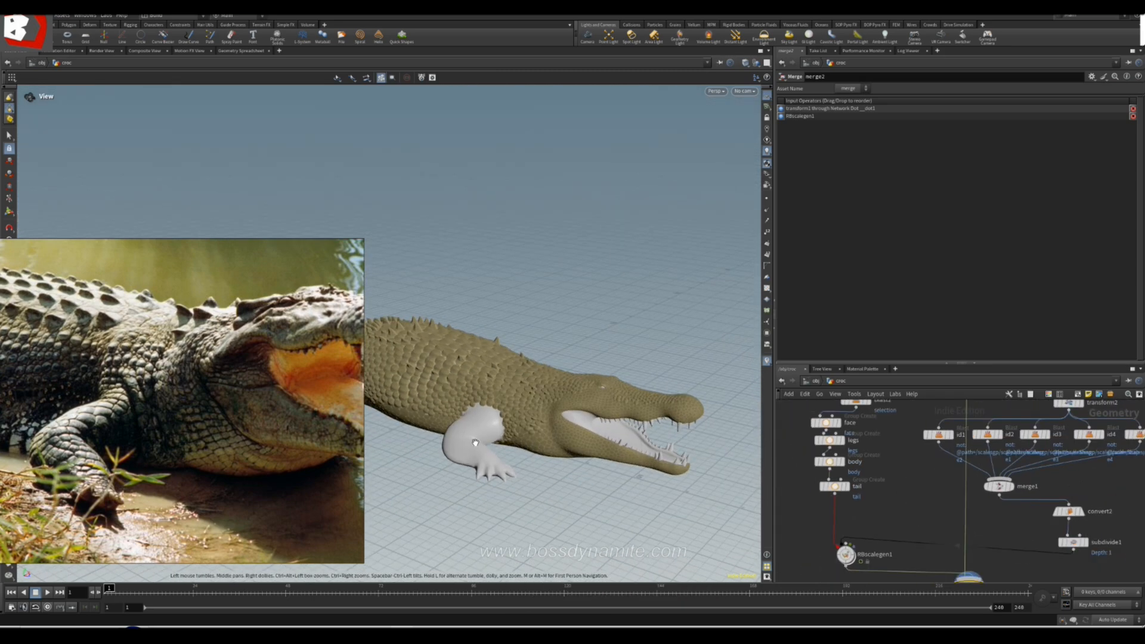
- Insert a Color node on the body wire between transform1 and merge2 and display it
middle_click_drag(541, 436, 586, 448)
scroll(952, 509, "down", 2)
mouse_move(926, 496)
middle_mouse_down()
mouse_move(914, 520)
mouse_move(920, 481)
middle_mouse_up()
scroll(928, 532, "up", 3)
key("Tab")
type("color")
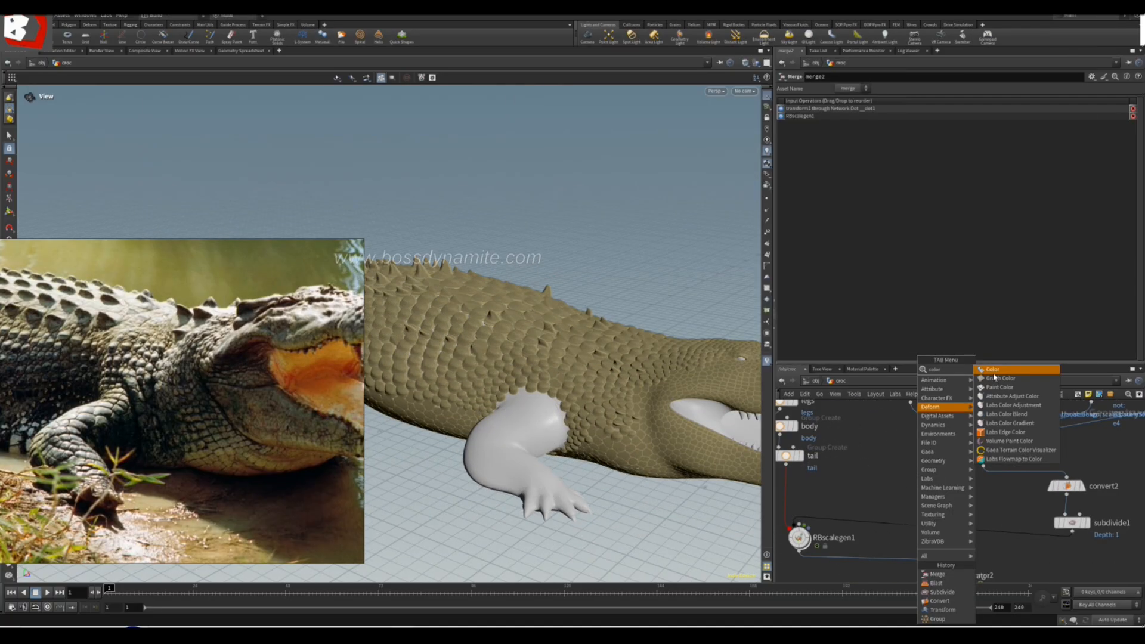
key("Return")
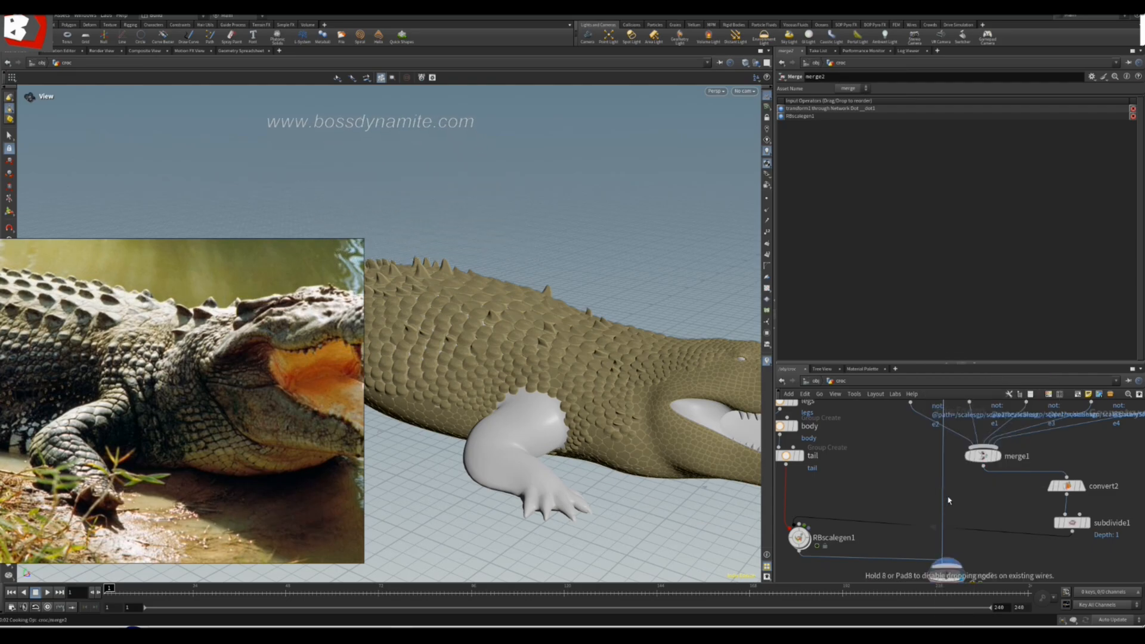
left_click(948, 486)
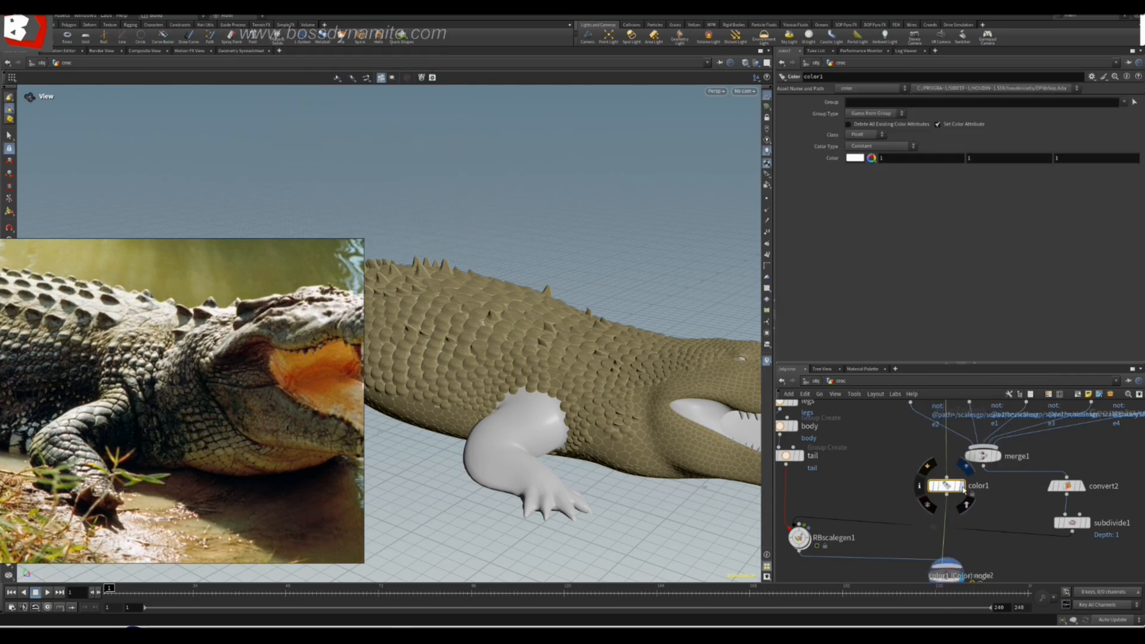
left_click(962, 486)
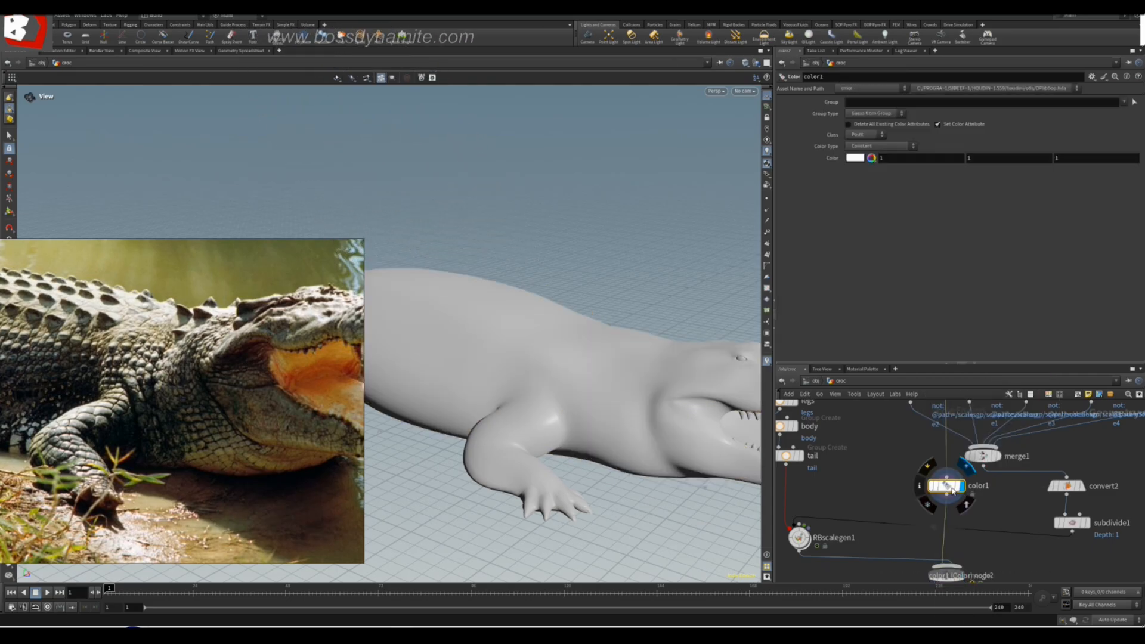
- Display RBscalegen1 and sample the brown color of its scales as the color of the color1 node
left_click(858, 158)
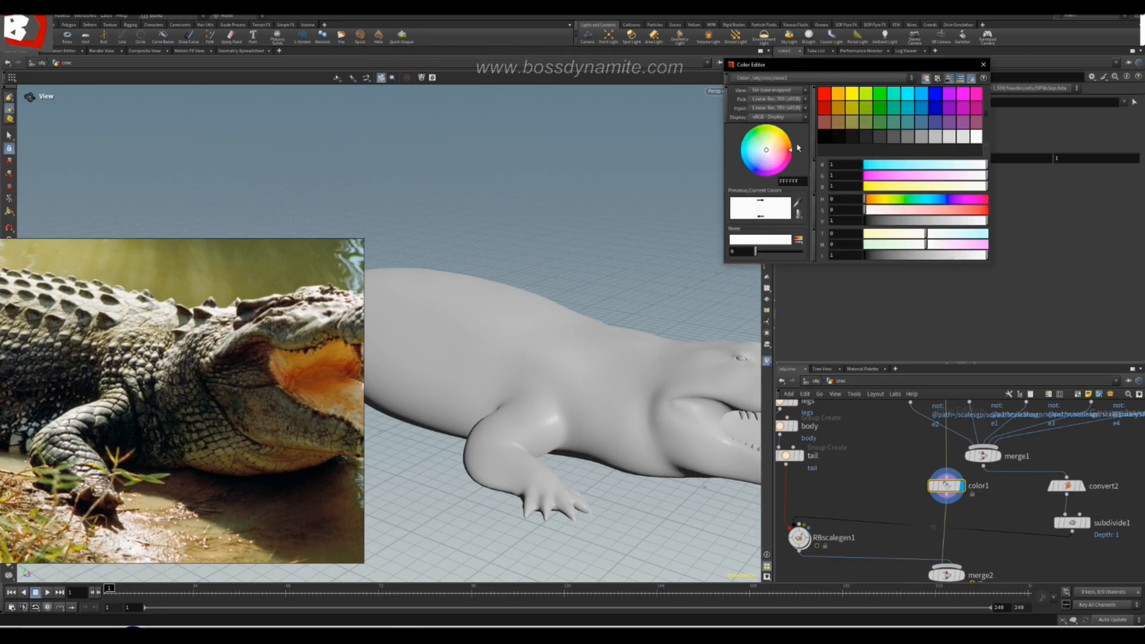
left_click(807, 543)
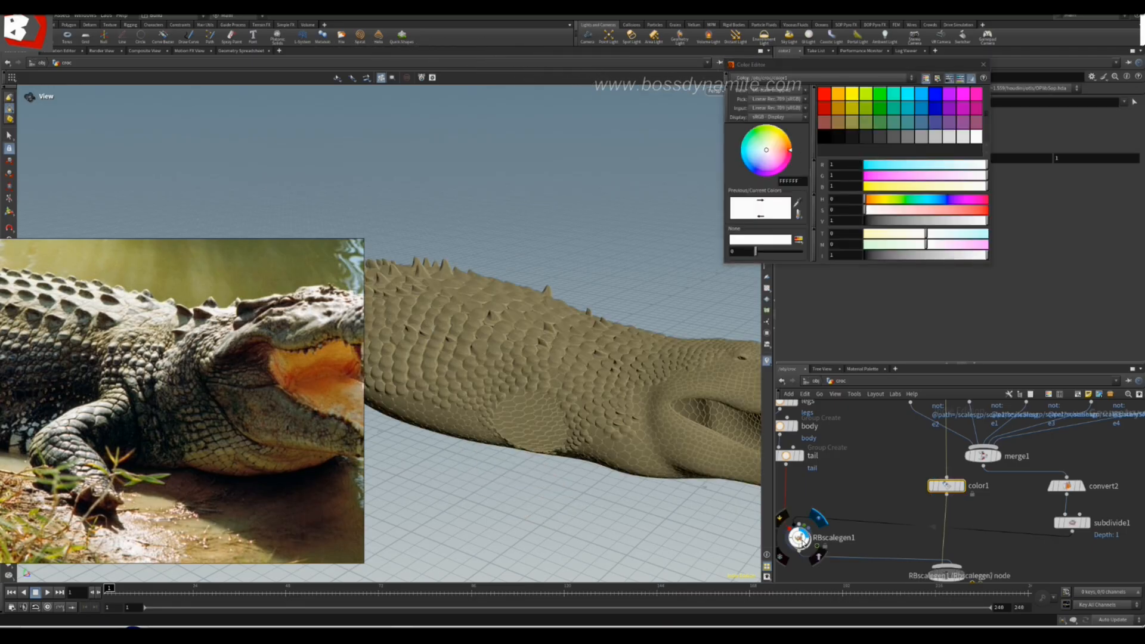
left_click(799, 213)
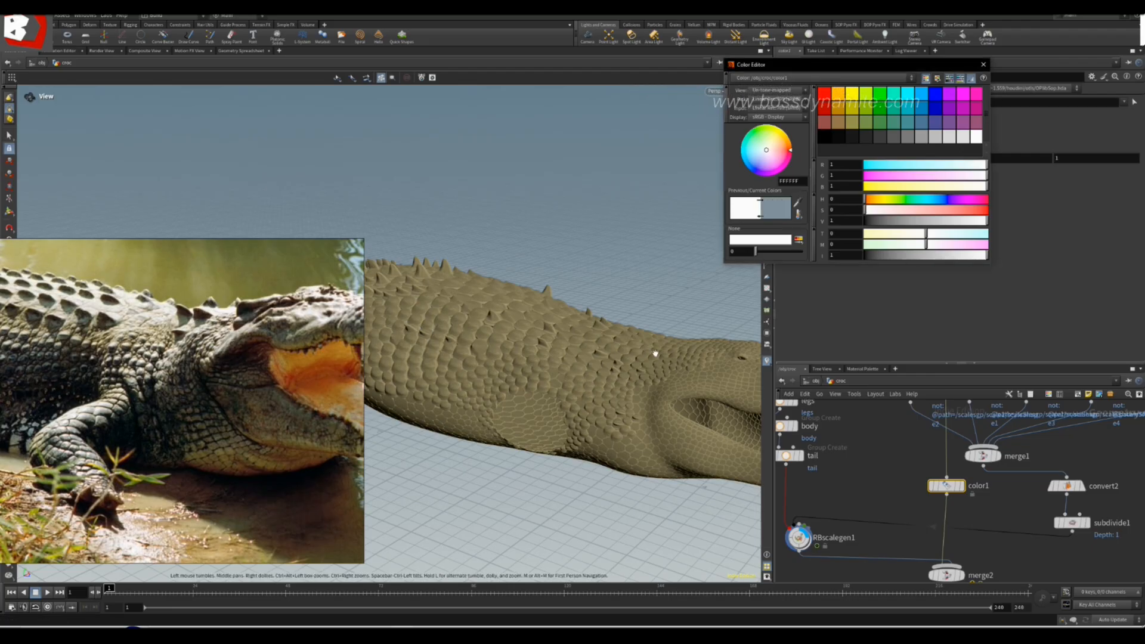
left_click(613, 396)
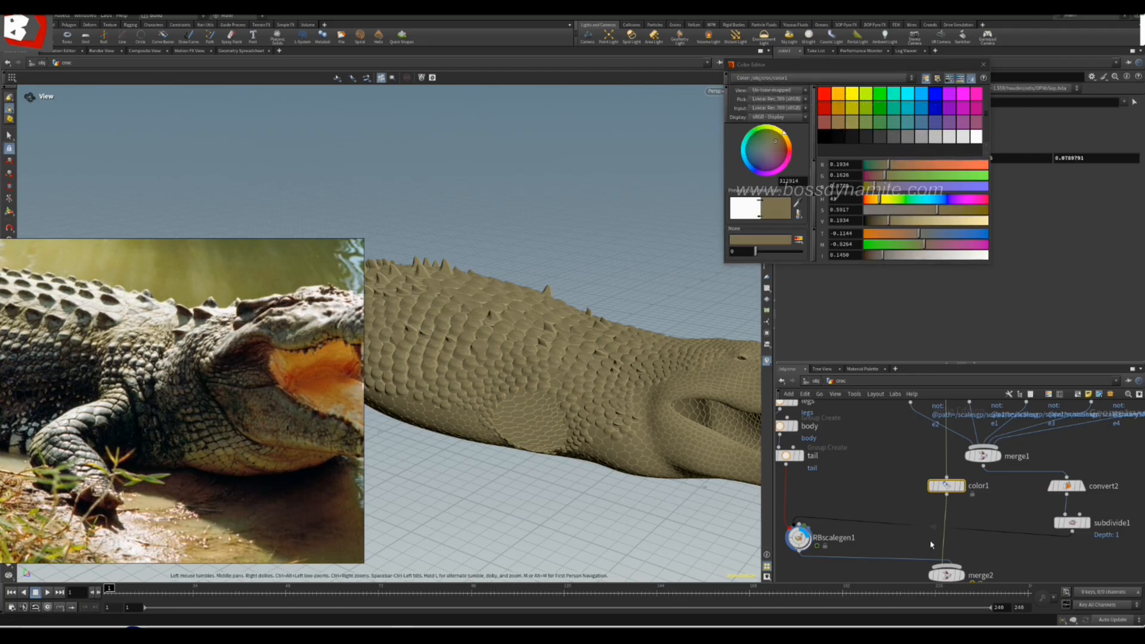
- Display merge2 and raise the brightness value of the color1 body color to 0.434
middle_click_drag(1000, 565, 1005, 518)
left_click(969, 531)
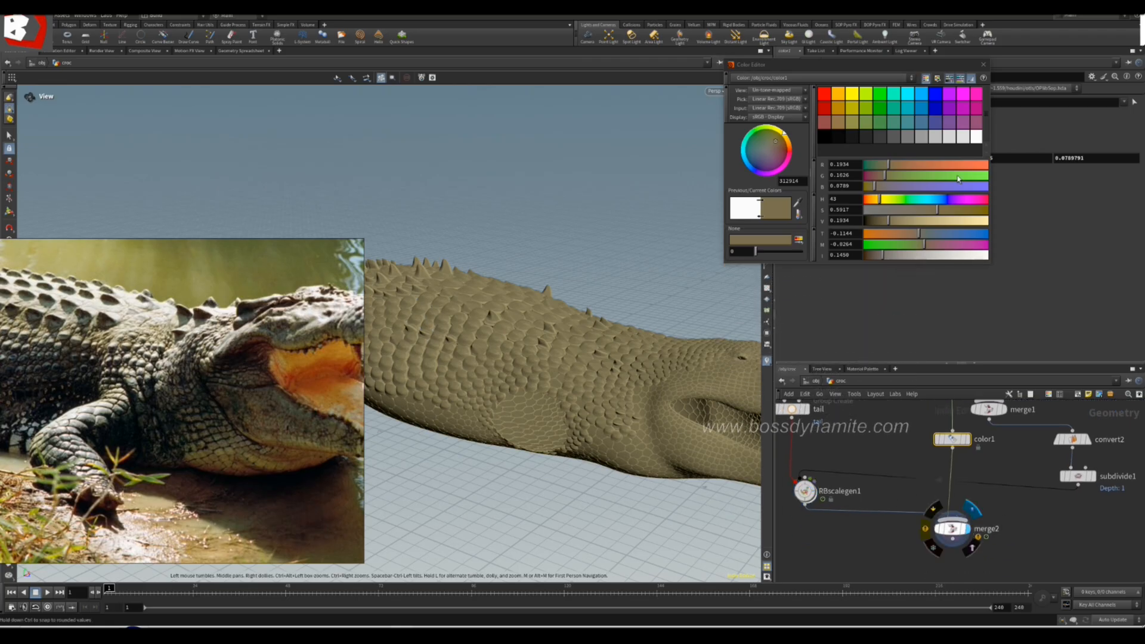
left_click(904, 222)
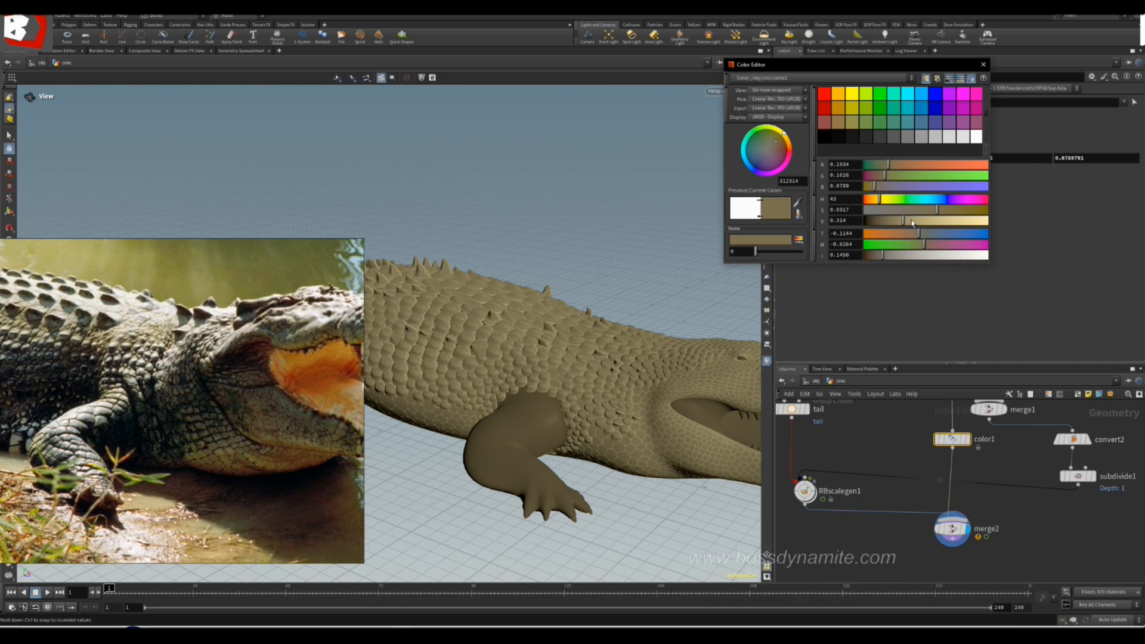
left_click_drag(912, 223, 918, 224)
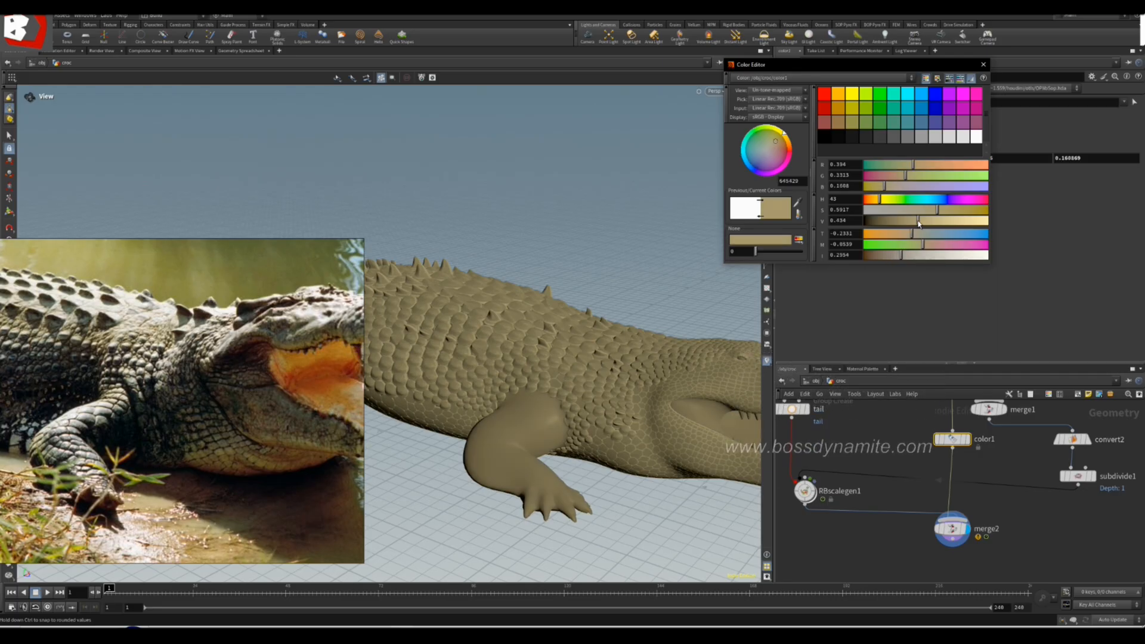
left_click(983, 65)
- Examine close up how the jaw and neck scales sit on the recolored body mesh
left_click_drag(601, 440, 590, 392)
middle_click_drag(590, 392, 473, 291)
right_click_drag(473, 292, 611, 356)
left_click_drag(611, 355, 661, 336)
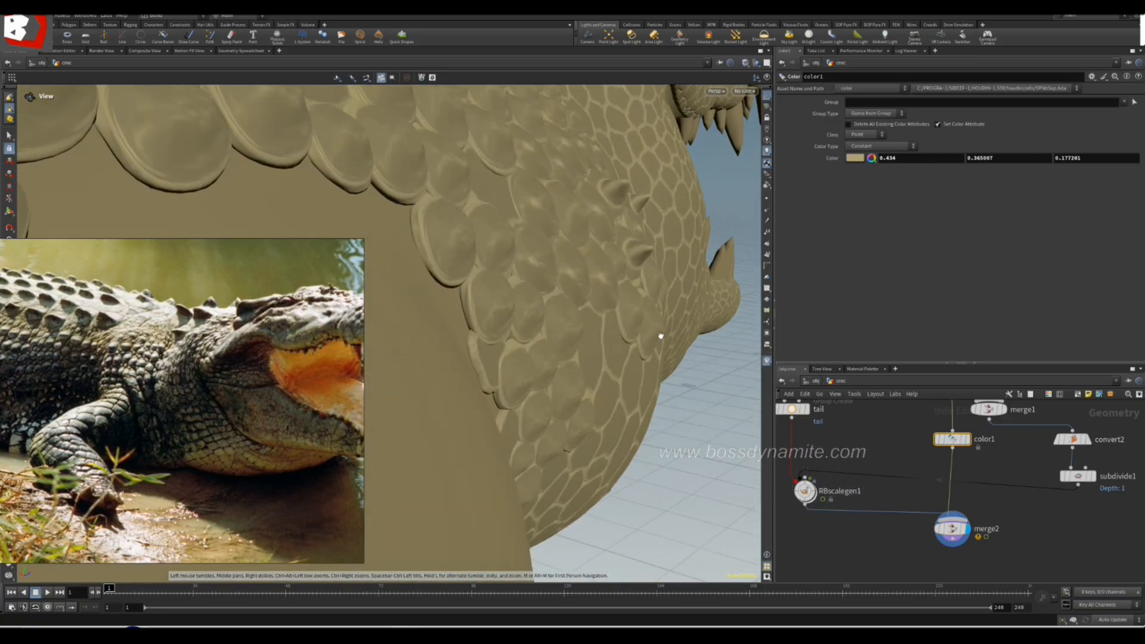
right_click_drag(661, 336, 688, 360)
middle_click_drag(688, 361, 583, 340)
right_click_drag(583, 340, 639, 342)
left_click_drag(639, 342, 585, 342)
right_click_drag(585, 342, 545, 324)
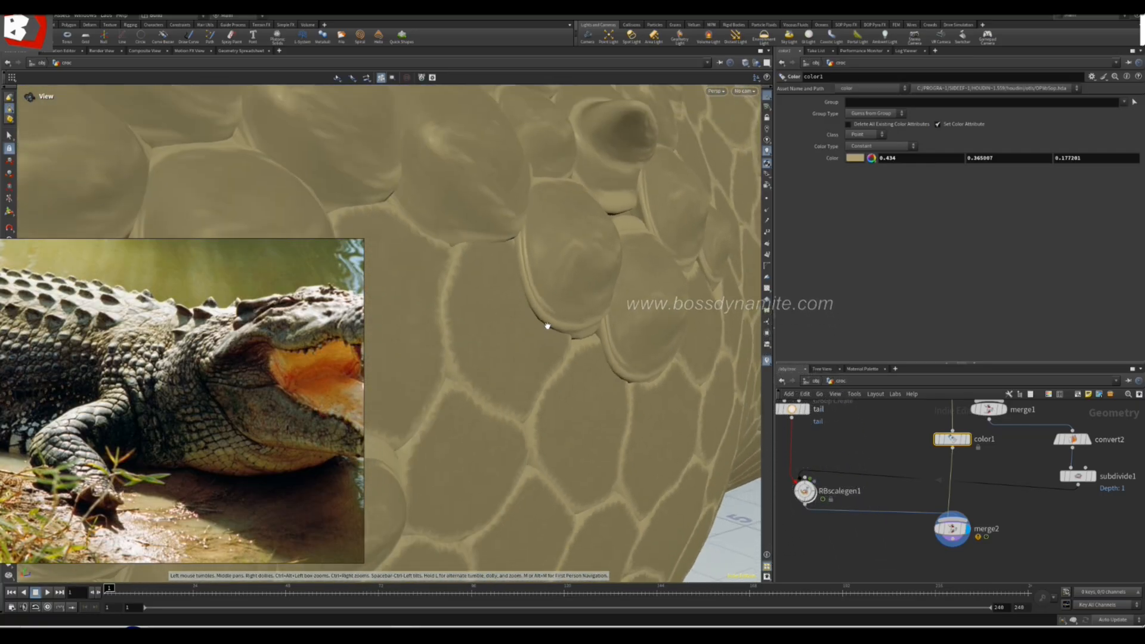
left_click_drag(544, 325, 537, 330)
- Set the Hero_offset in RBscalegen1's global scale setup to 0.02
left_click(915, 567)
middle_click_drag(858, 549, 935, 568)
left_click(881, 509)
scroll(883, 516, "up", 5)
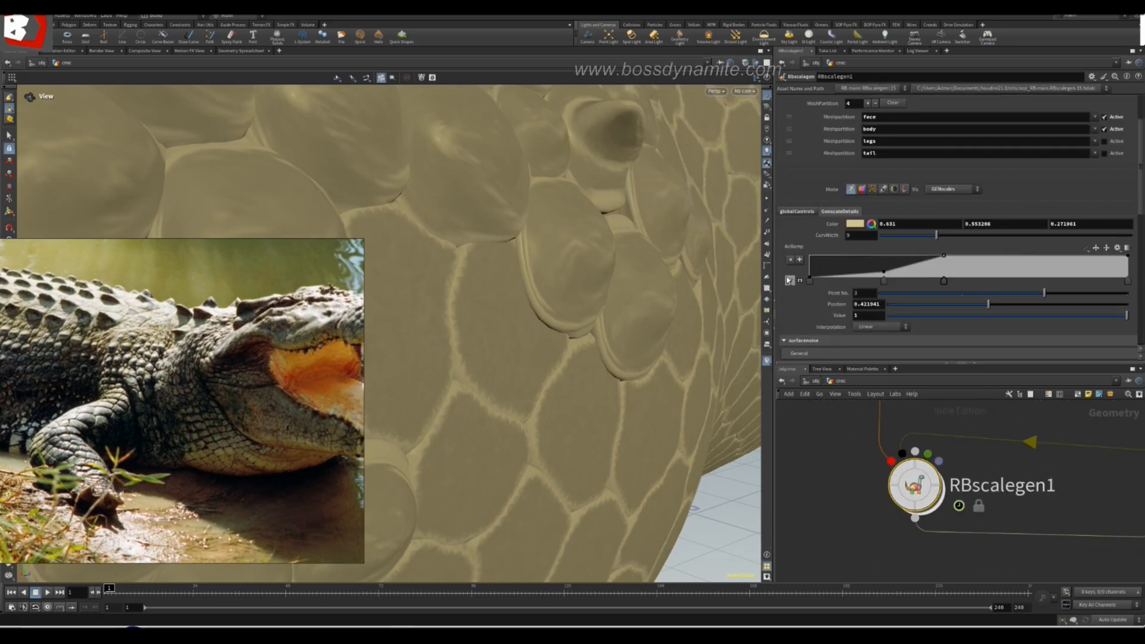
left_click_drag(1140, 155, 1140, 190)
left_click(797, 118)
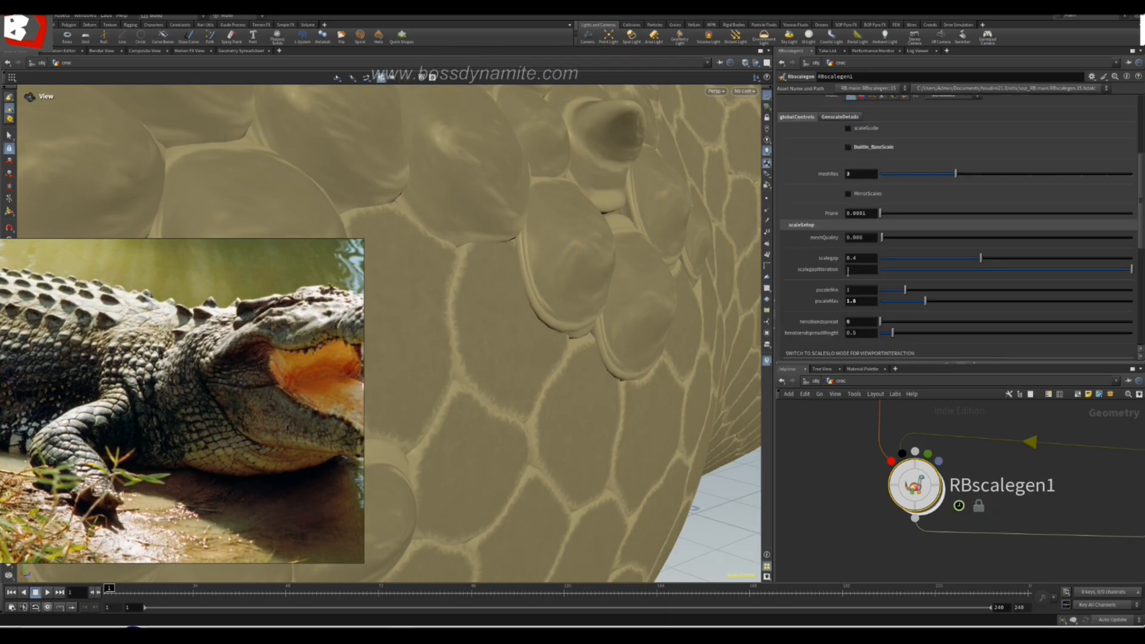
left_click_drag(1140, 177, 1140, 199)
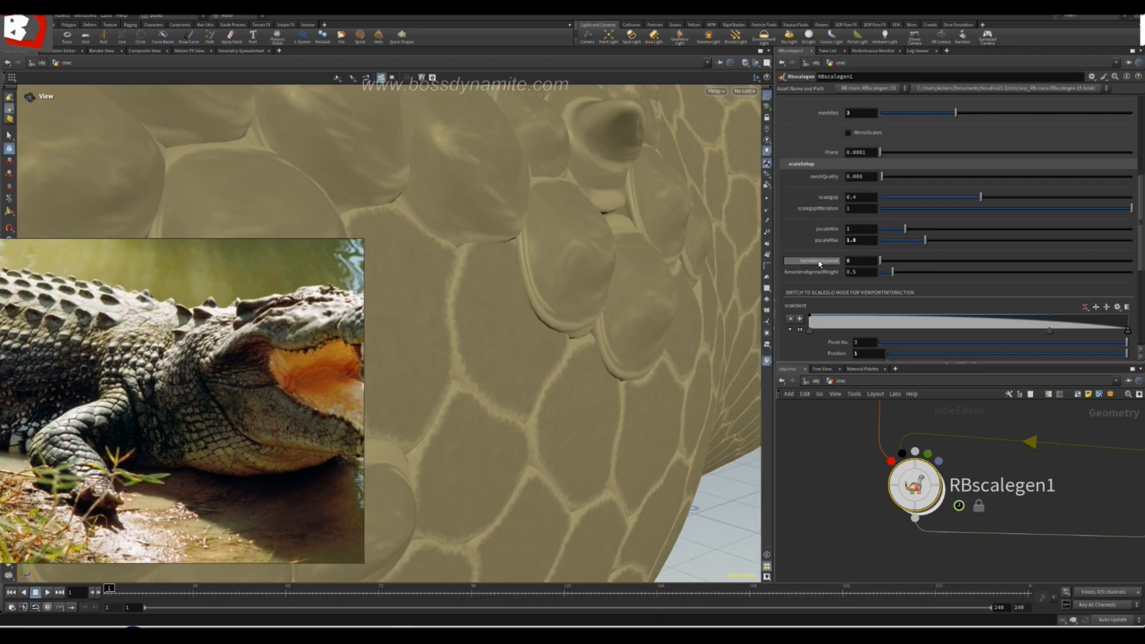
scroll(810, 289, "down", 2)
scroll(810, 288, "down", 2)
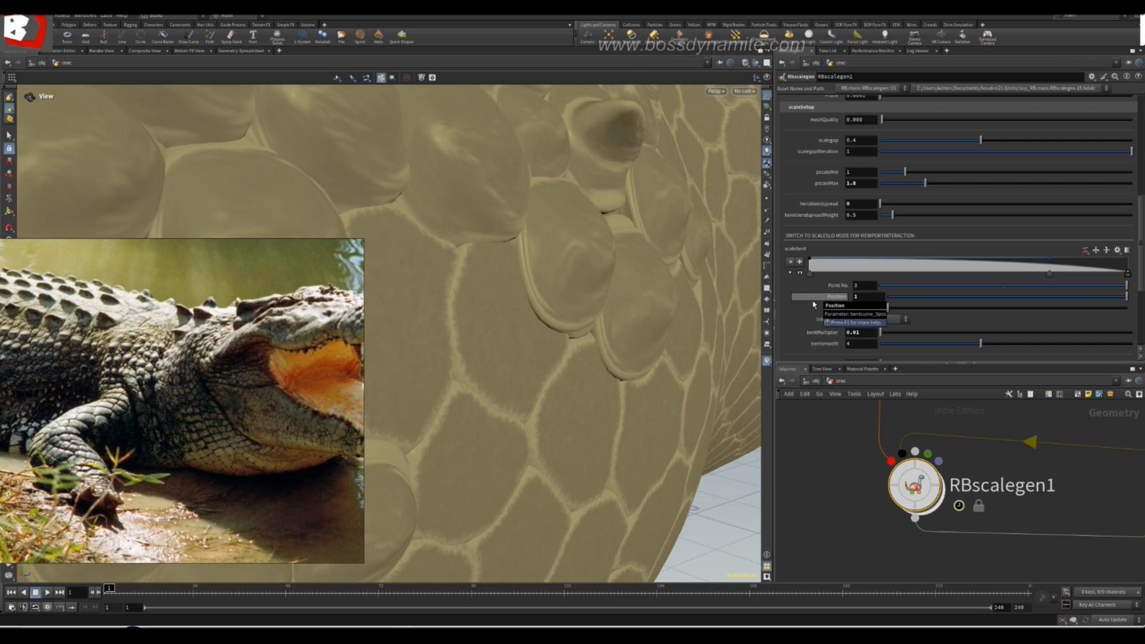
scroll(814, 305, "down", 2)
scroll(814, 304, "down", 1)
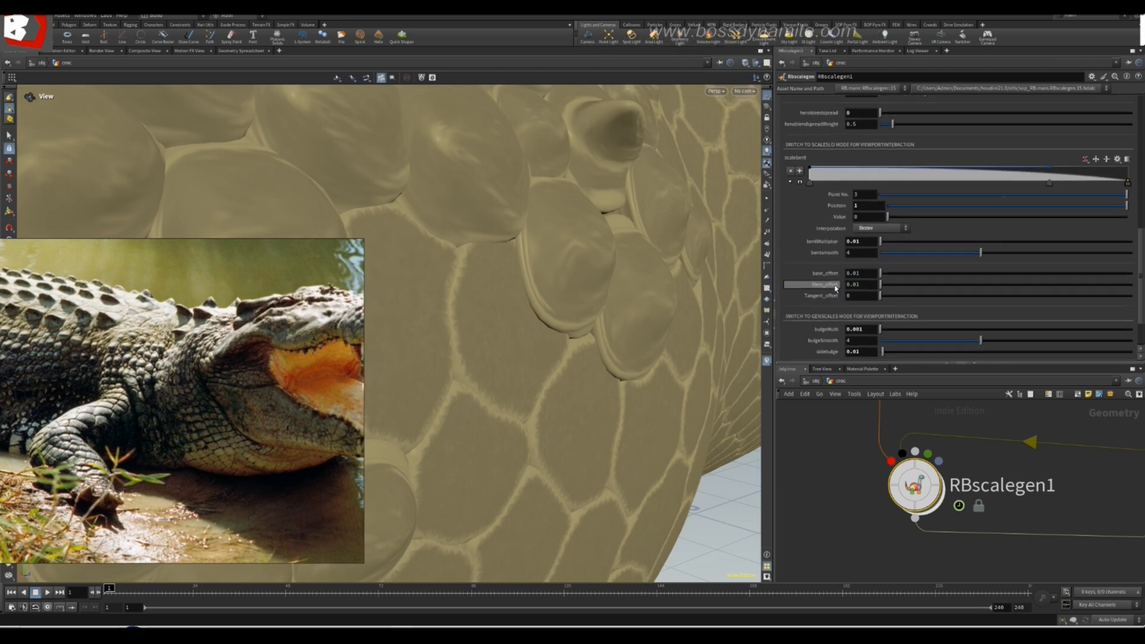
mouse_move(598, 329)
left_mouse_down()
mouse_move(603, 305)
mouse_move(567, 322)
mouse_move(597, 334)
left_mouse_up()
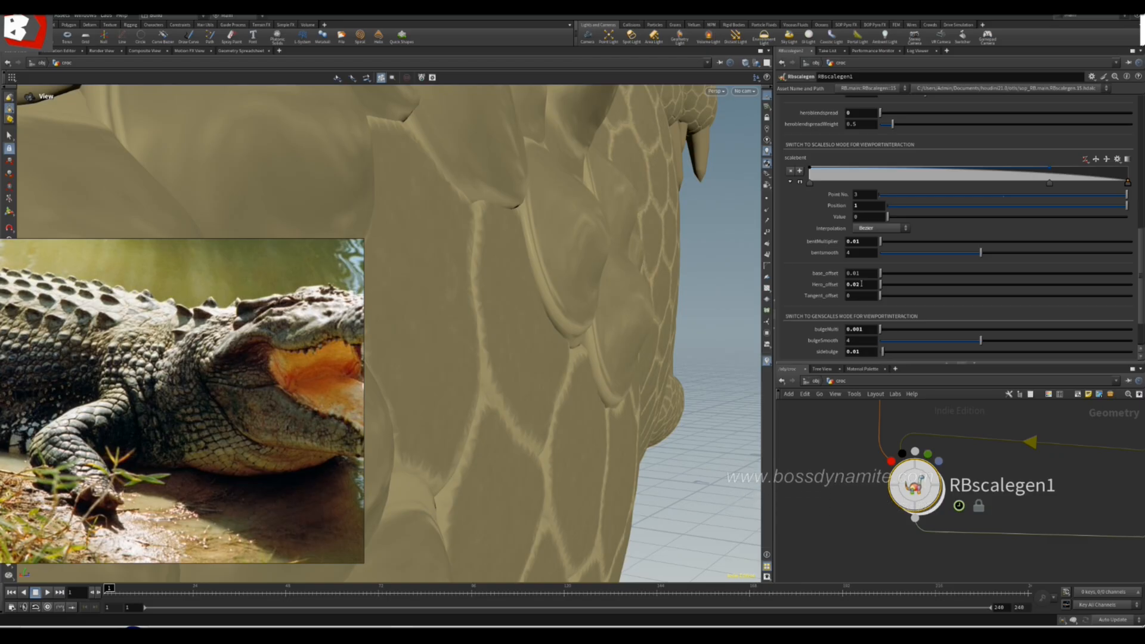
- Set the Hero_offset to 0.015 and check the raised scales close up
left_click_drag(586, 338, 585, 302)
right_click_drag(585, 301, 767, 284)
left_click_drag(767, 284, 567, 310)
right_click_drag(567, 310, 577, 316)
left_click_drag(577, 316, 614, 297)
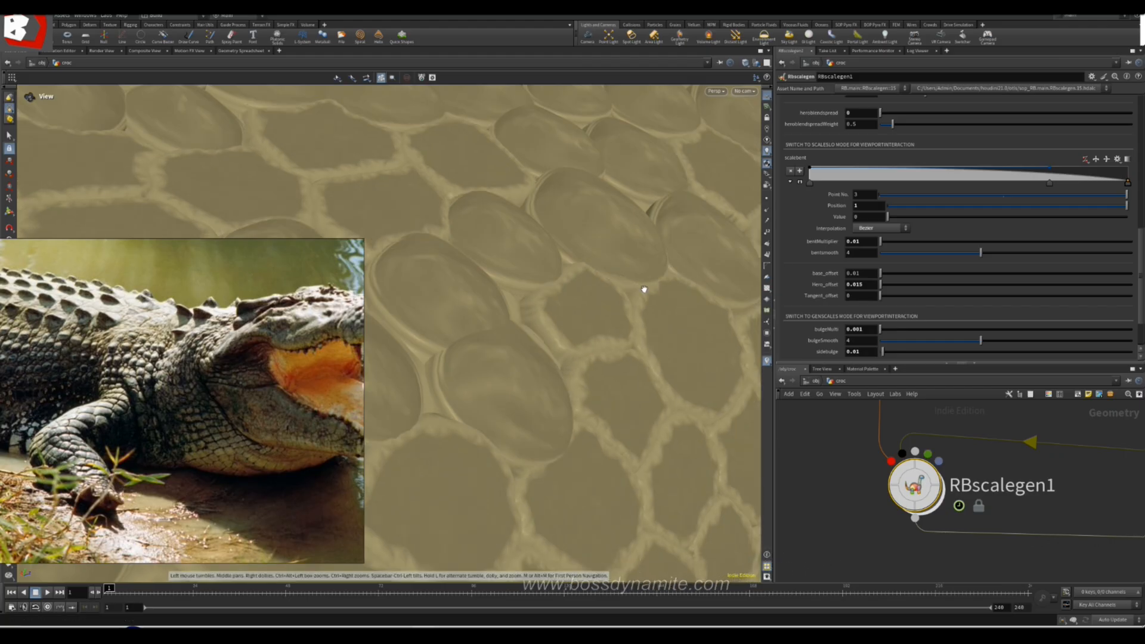
- Examine the whole crocodile from several sides and compare its scales with the reference photos
scroll(649, 341, "down", 5)
left_click_drag(604, 315, 499, 150)
scroll(412, 232, "down", 4)
scroll(477, 243, "down", 4)
scroll(524, 235, "up", 5)
left_click_drag(631, 337, 724, 435)
right_click_drag(603, 320, 629, 386)
left_click_drag(629, 387, 644, 269)
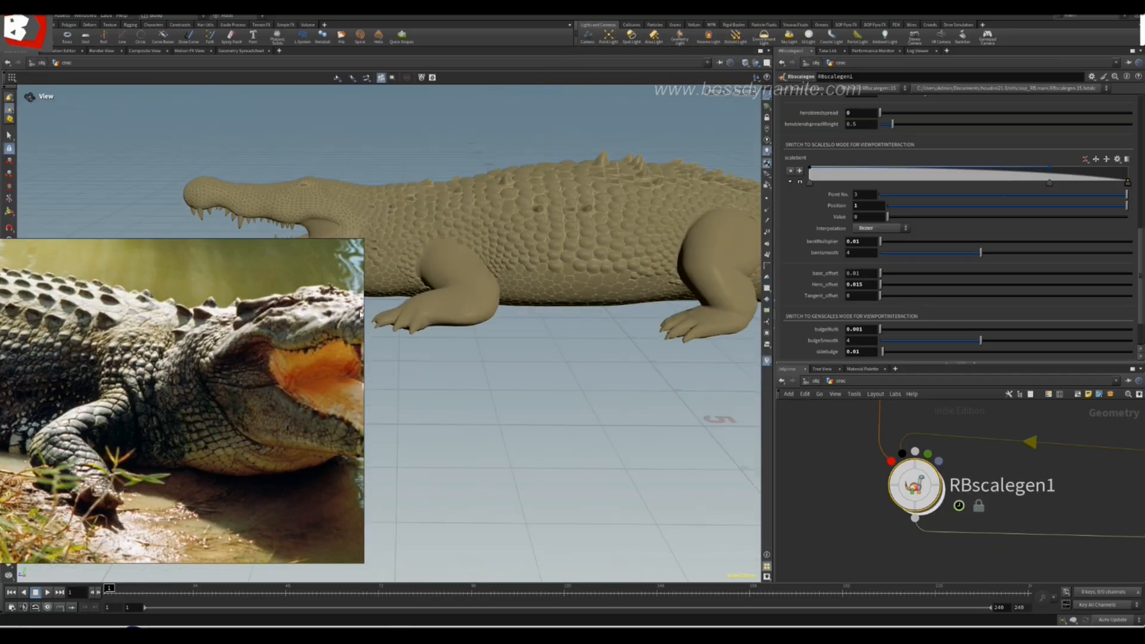
left_click_drag(418, 301, 680, 325)
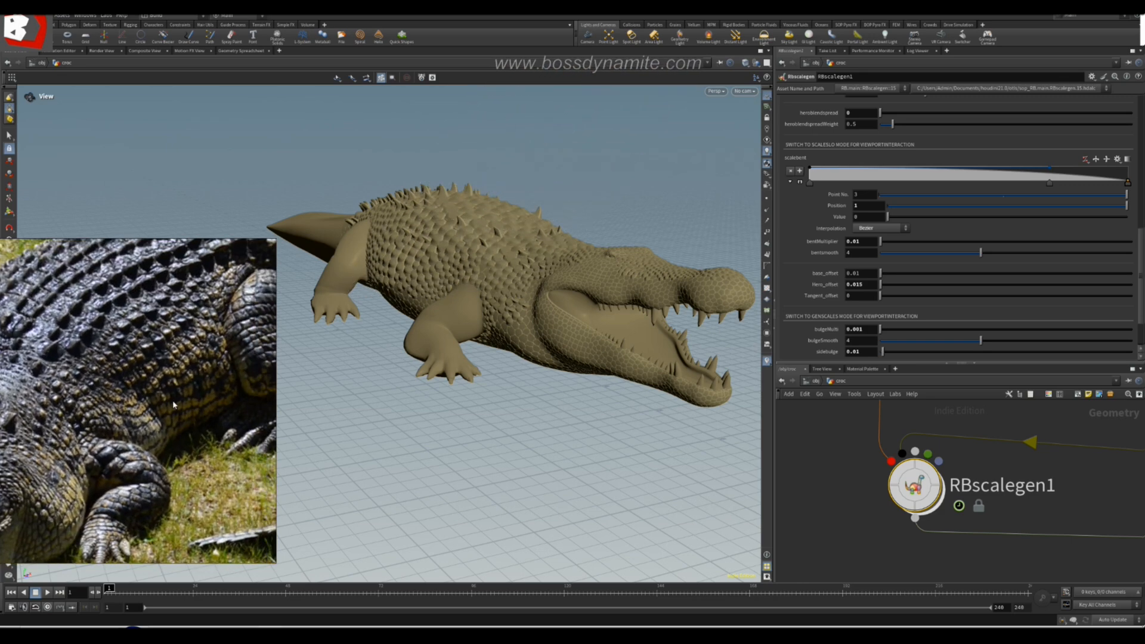
left_click_drag(550, 388, 649, 374)
middle_click_drag(334, 370, 485, 374)
left_click_drag(486, 374, 652, 207)
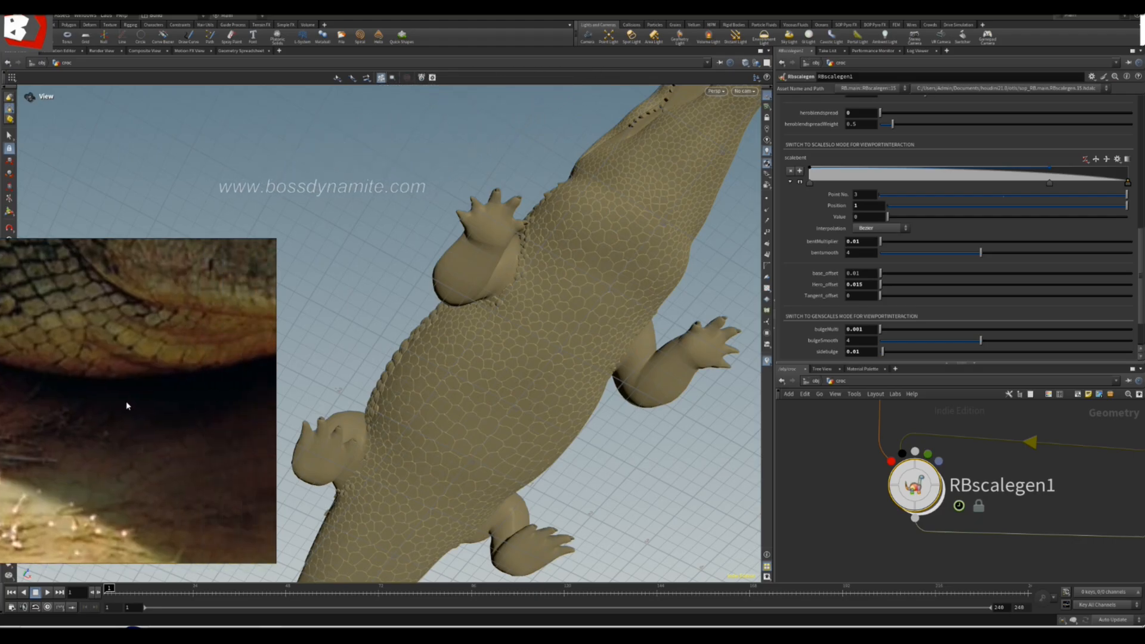
- Examine the belly scales and the transition between flat and raised scales close up
left_click_drag(639, 358, 520, 412)
right_click_drag(520, 412, 547, 392)
left_click_drag(547, 393, 527, 424)
right_click_drag(527, 424, 471, 325)
left_click_drag(471, 325, 519, 388)
middle_click_drag(519, 388, 596, 322)
right_click_drag(596, 322, 542, 352)
left_click_drag(542, 352, 606, 350)
right_click_drag(606, 350, 565, 357)
left_click_drag(565, 358, 538, 326)
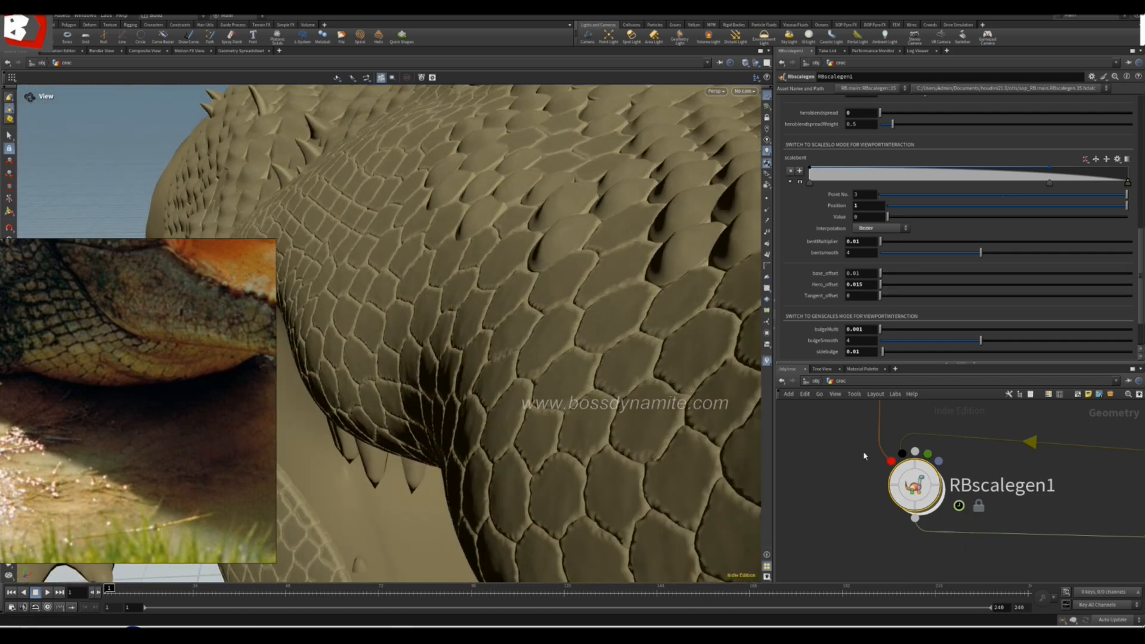
- Set the scale bulge multiplier to 0.003 and check the relief on the snout and jaw
scroll(848, 280, "down", 2)
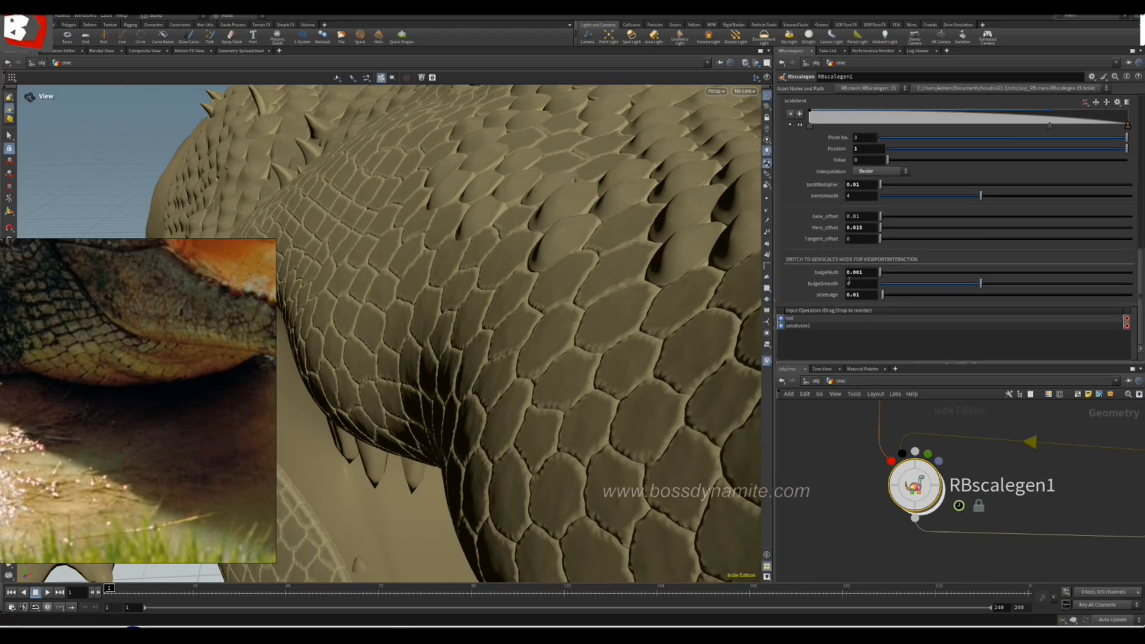
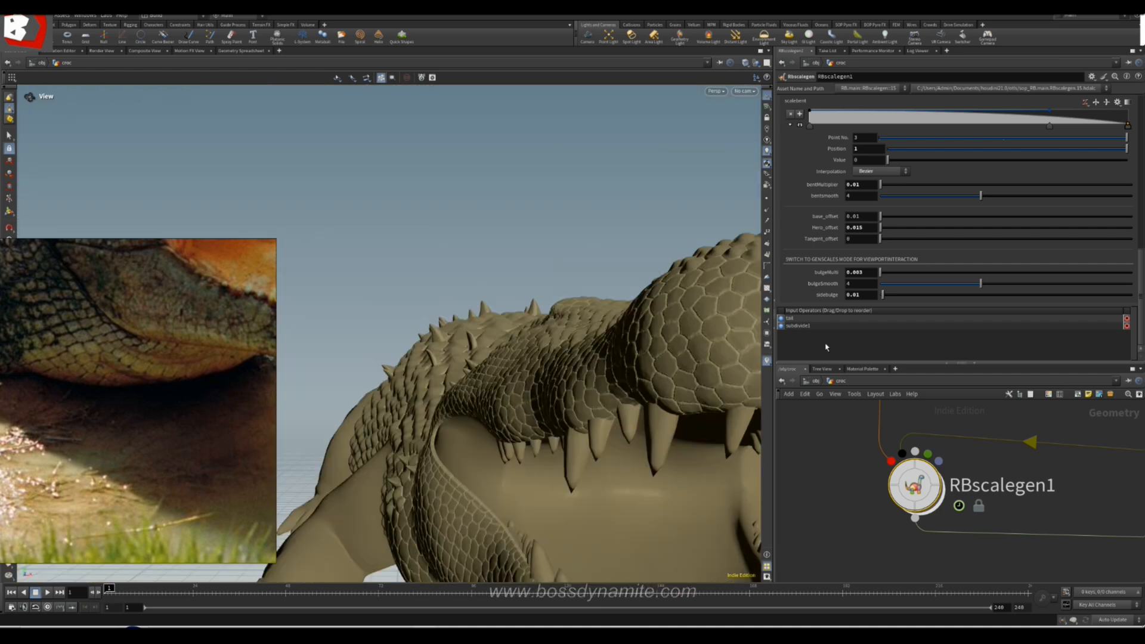
left_click_drag(568, 321, 534, 324)
right_click_drag(535, 325, 665, 284)
left_click_drag(664, 284, 507, 358)
right_click_drag(507, 358, 581, 341)
left_click_drag(581, 342, 418, 304)
- Examine the flank and lower body scales and compare their pattern with the reference photo
left_click_drag(274, 274, 650, 256)
right_click_drag(650, 256, 591, 265)
left_click_drag(590, 265, 361, 312)
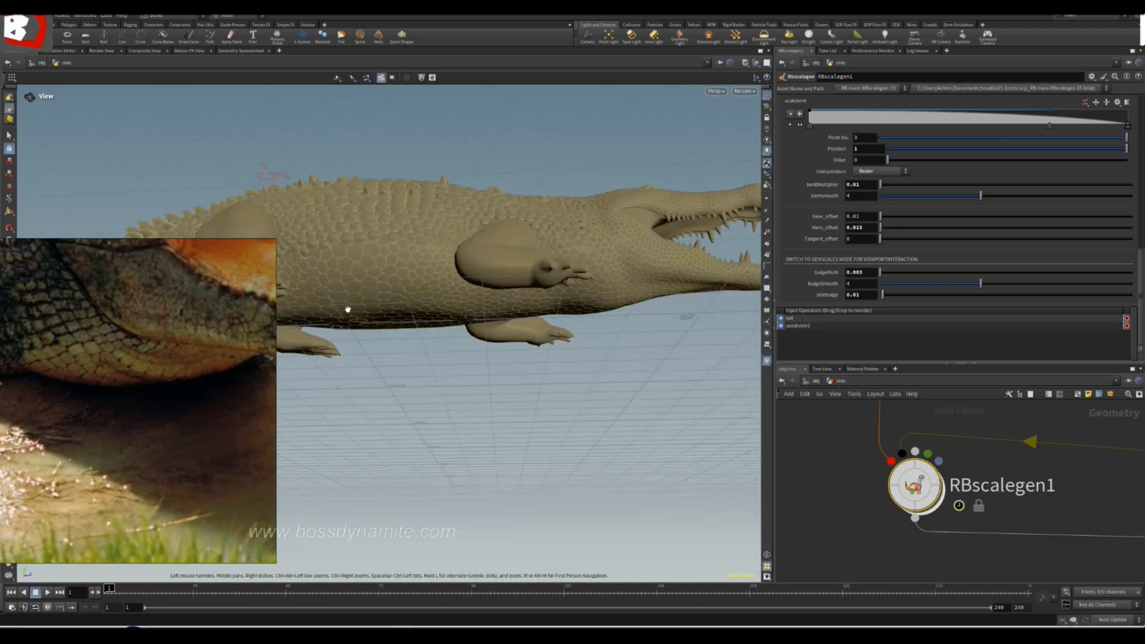
right_click_drag(361, 312, 624, 231)
left_click_drag(624, 230, 445, 221)
scroll(79, 415, "down", 5)
scroll(79, 415, "up", 6)
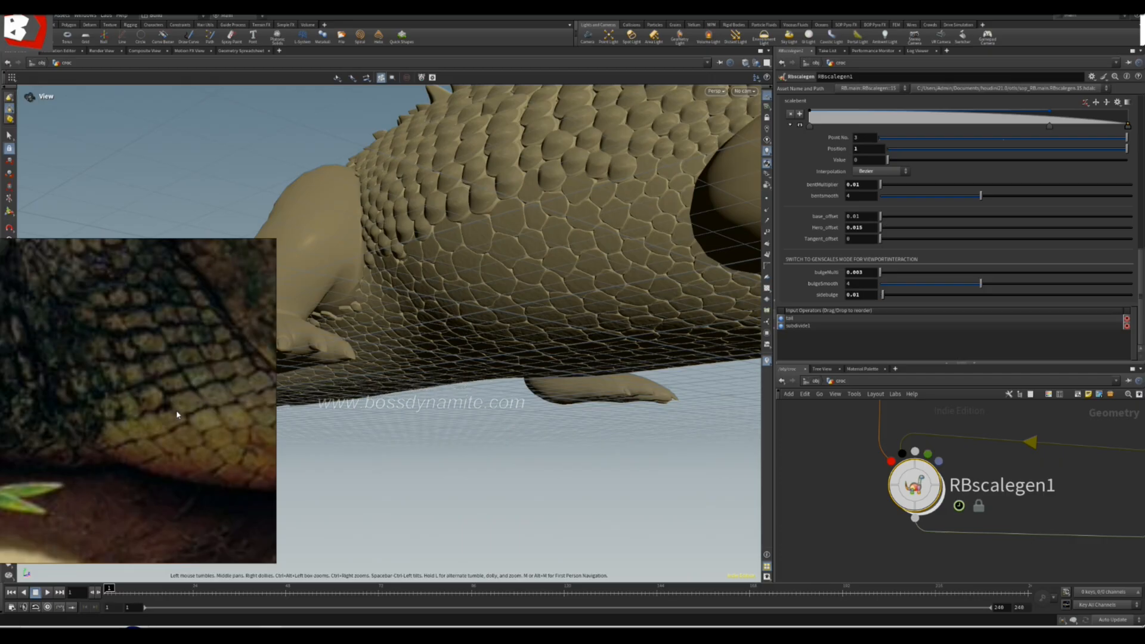
left_click_drag(549, 206, 512, 173)
scroll(154, 415, "down", 5)
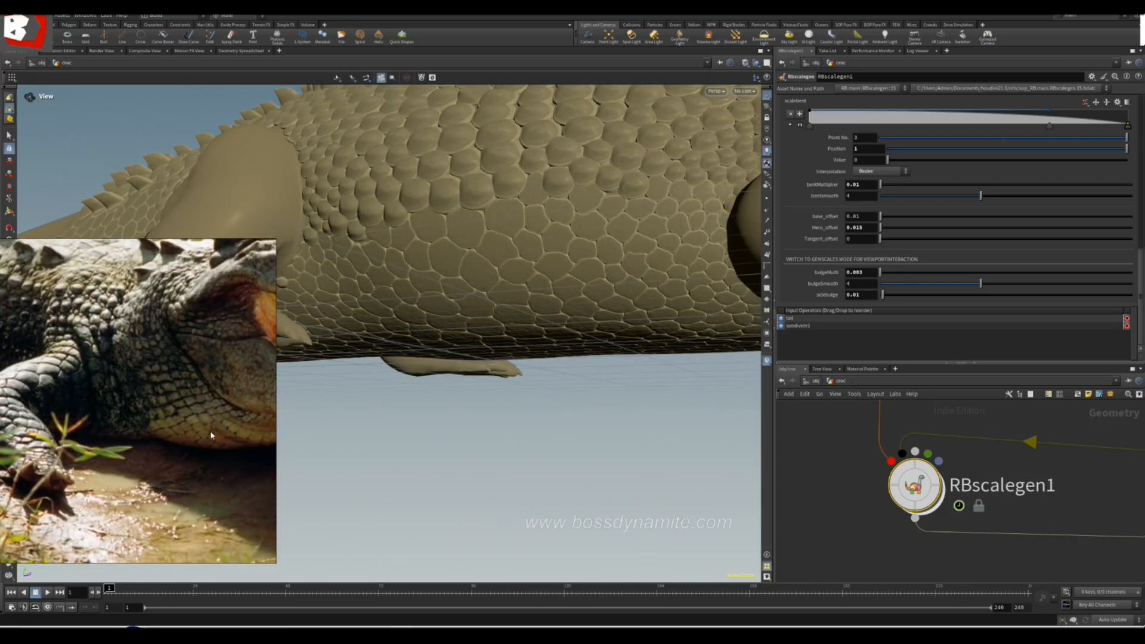
scroll(172, 418, "up", 2)
left_click_drag(564, 281, 355, 288)
right_click_drag(355, 288, 373, 249)
left_click_drag(373, 248, 601, 385)
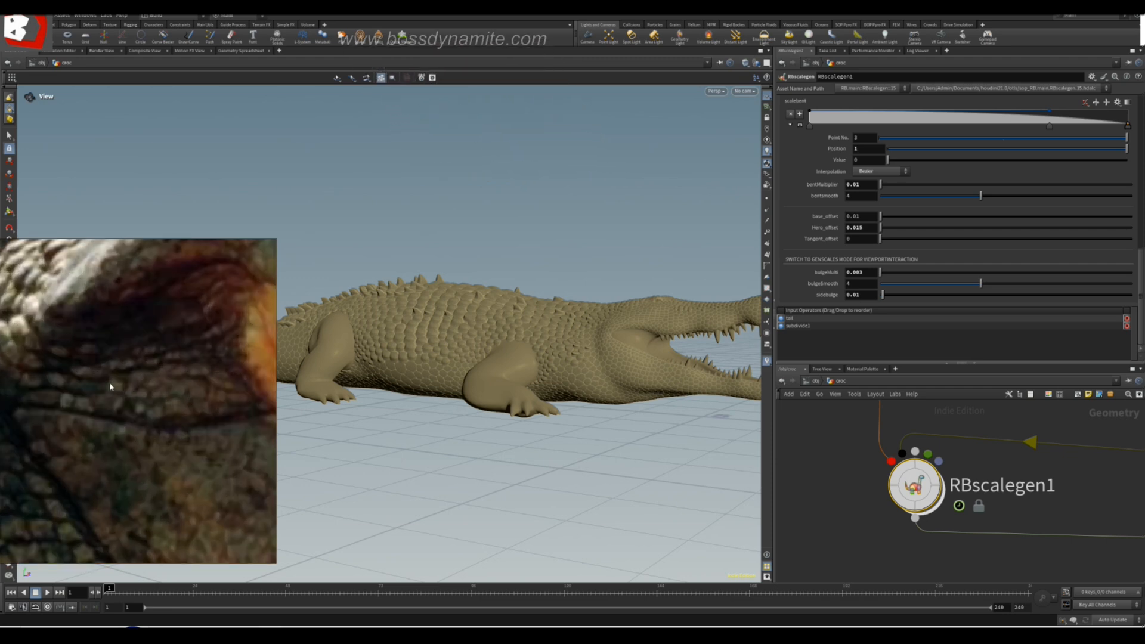
- Compare the head, jaw, throat and belly scales with close-ups of the reference photos
scroll(626, 349, "up", 10)
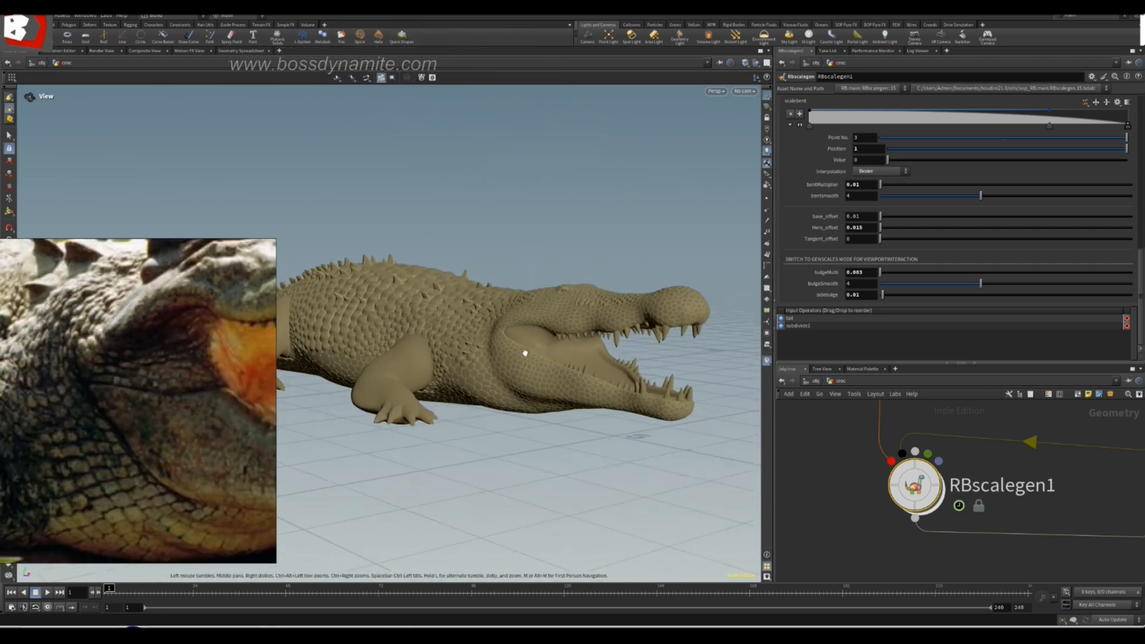
left_click_drag(559, 331, 472, 297)
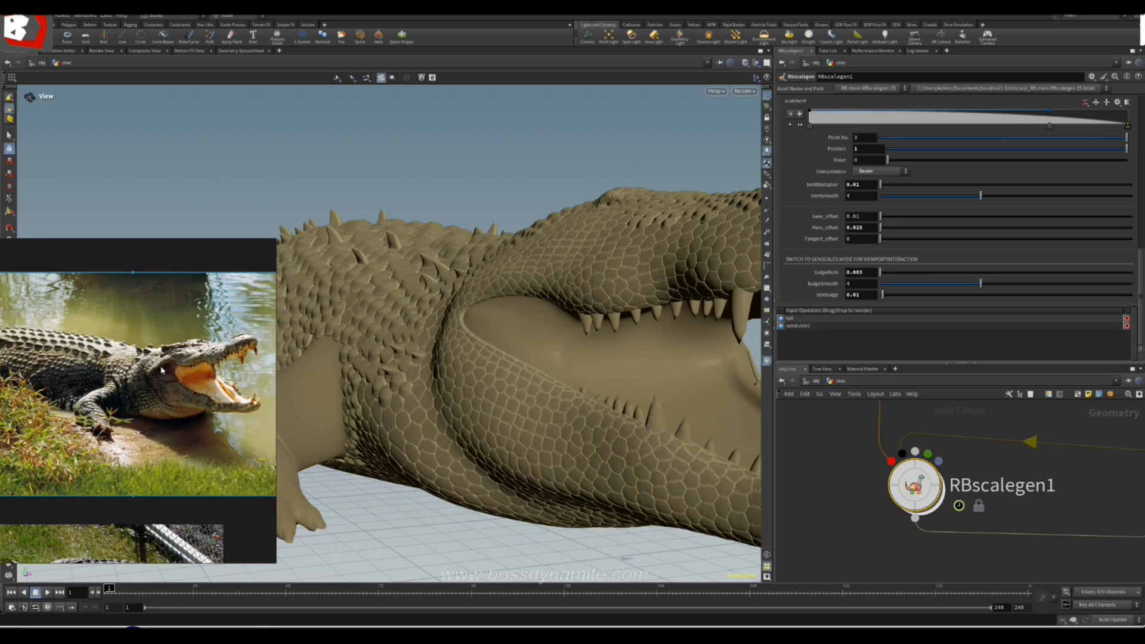
left_click_drag(618, 327, 527, 310)
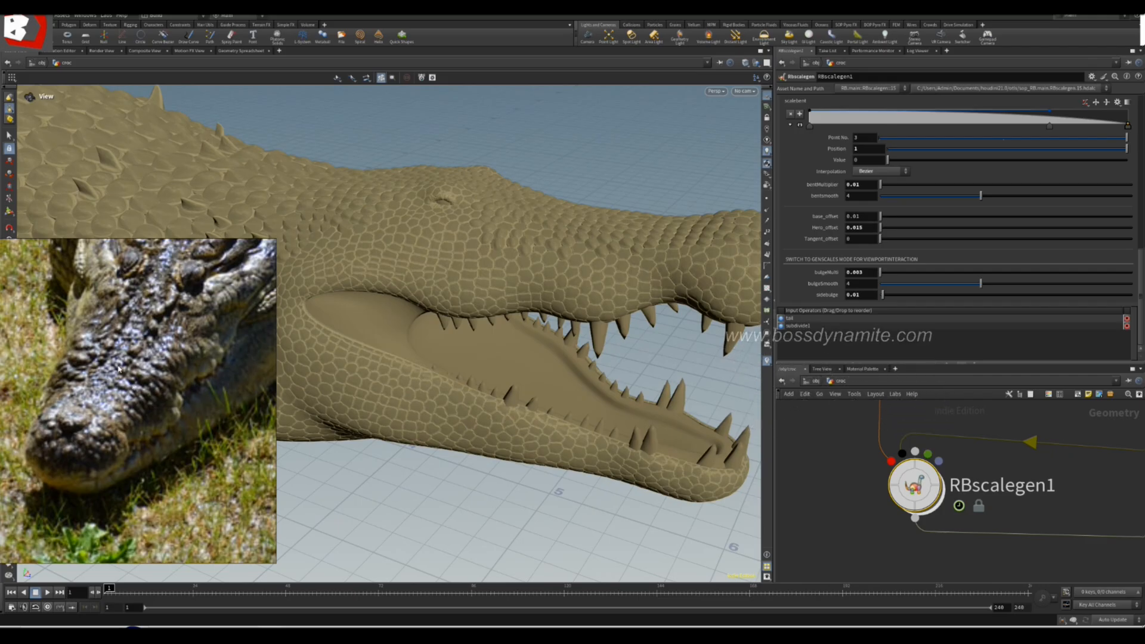
scroll(628, 304, "down", 4)
left_click_drag(629, 304, 241, 309)
mouse_move(544, 322)
left_mouse_down()
mouse_move(549, 346)
mouse_move(673, 307)
mouse_move(568, 357)
mouse_move(519, 300)
mouse_move(606, 290)
mouse_move(549, 327)
left_mouse_up()
scroll(673, 307, "up", 5)
scroll(606, 289, "down", 3)
scroll(550, 328, "up", 3)
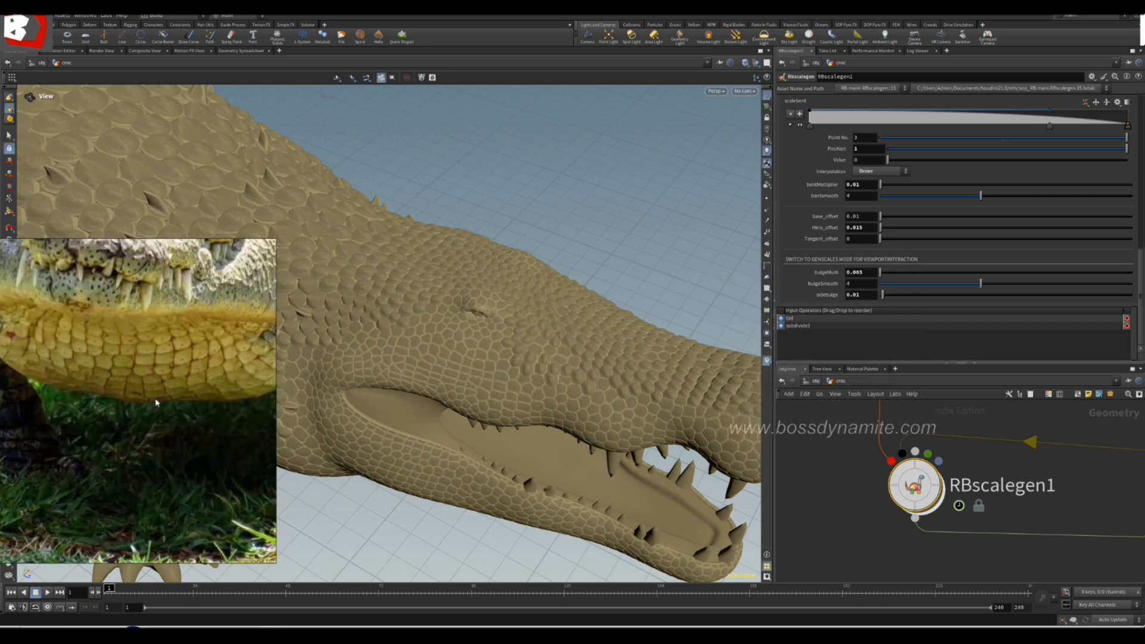
left_click_drag(626, 406, 557, 354)
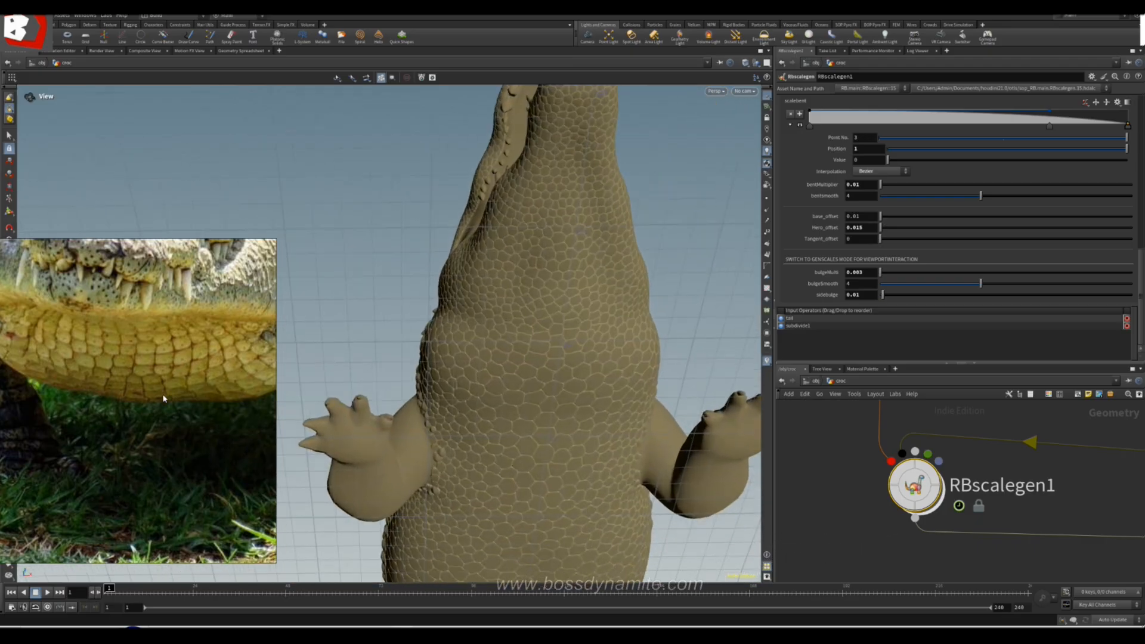
left_click_drag(526, 421, 531, 335)
left_click_drag(472, 495, 587, 412)
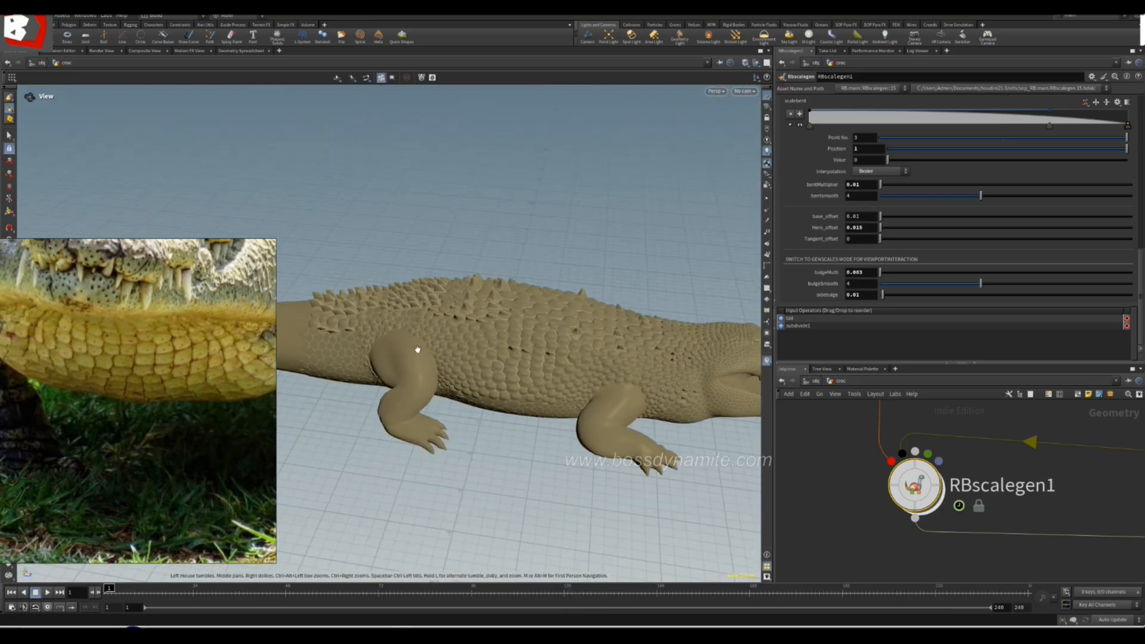
left_click_drag(538, 374, 485, 258)
middle_click_drag(672, 347, 565, 343)
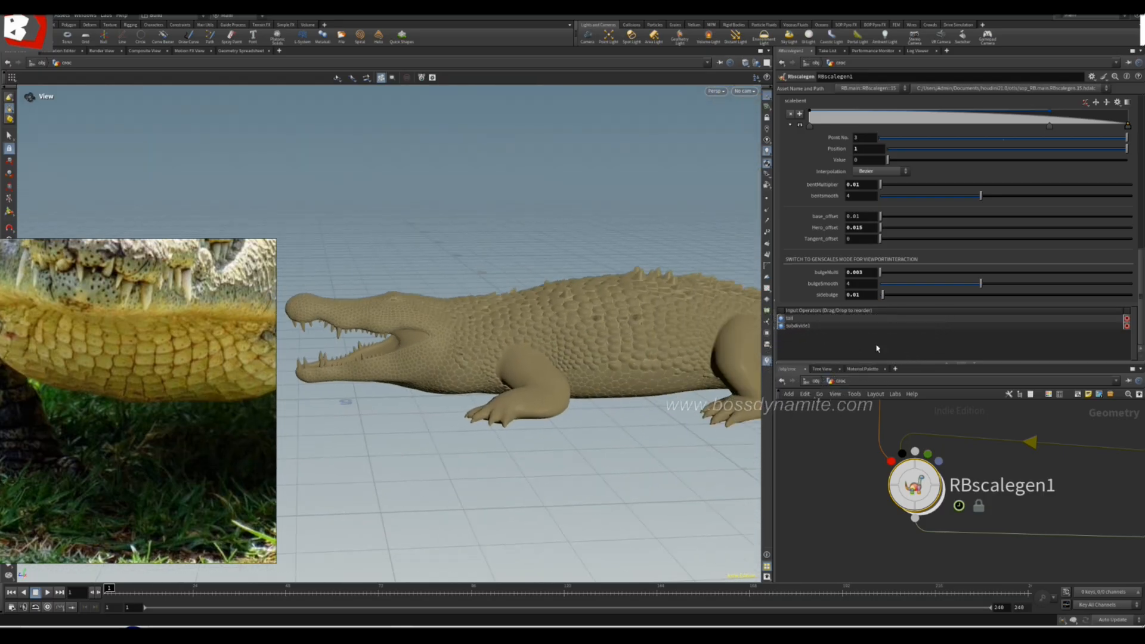
- Widen the viewport and view the entire crocodile from its front side
left_click_drag(775, 290, 889, 291)
left_click_drag(618, 332, 699, 369)
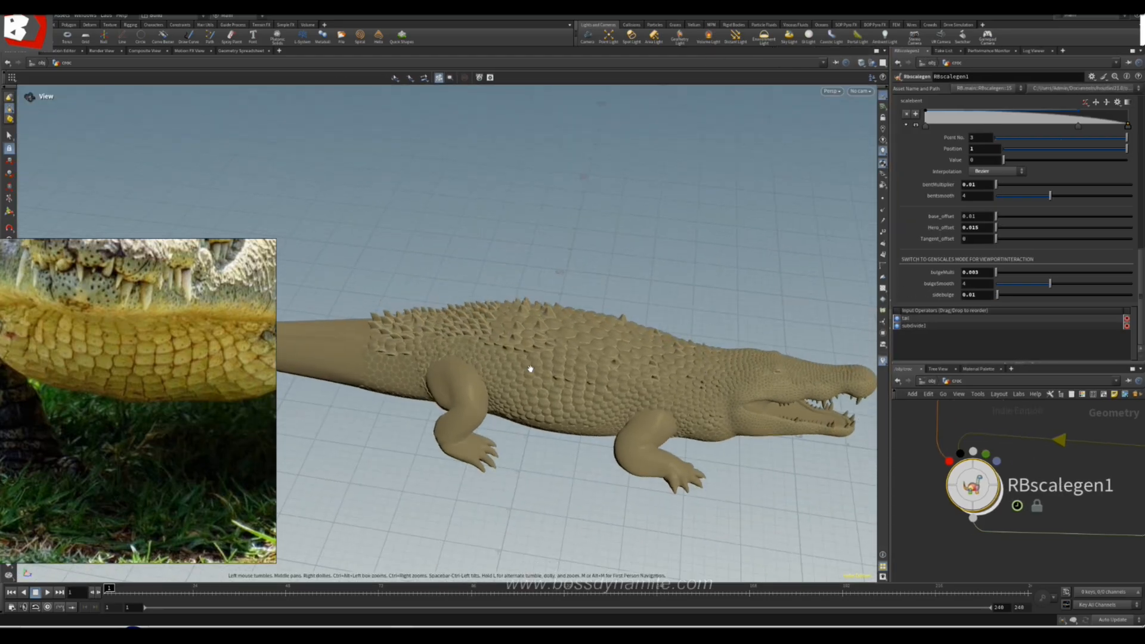
middle_click_drag(511, 365, 618, 353)
left_click_drag(618, 352, 606, 396)
middle_click_drag(753, 383, 530, 363)
left_click_drag(529, 363, 588, 297)
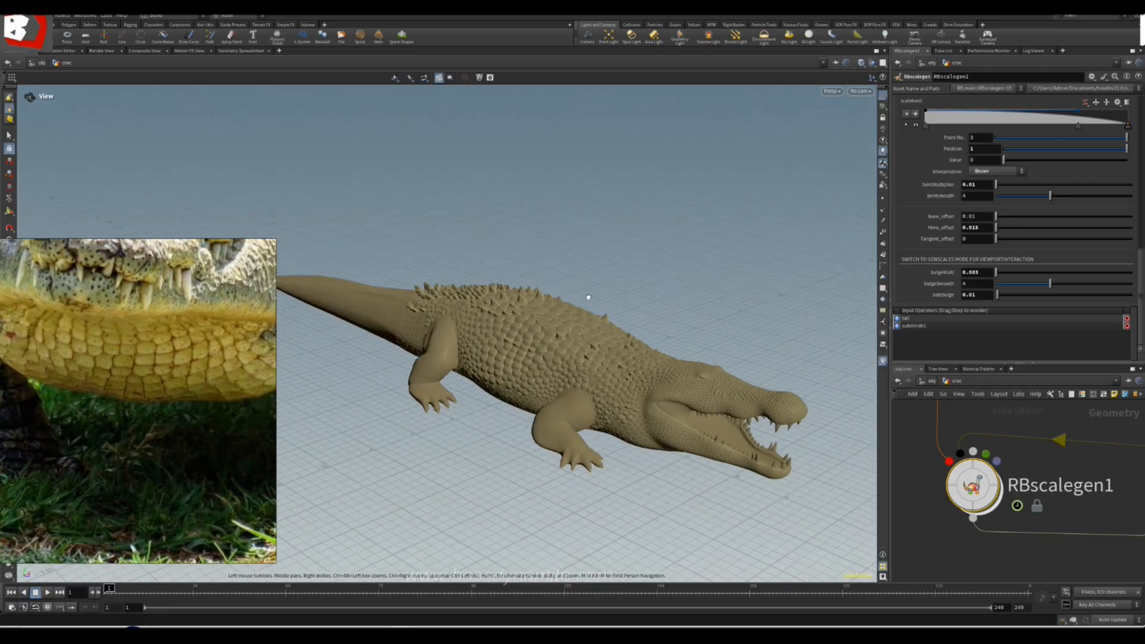
- Examine the scales along the crocodile's flank, legs and head, comparing the snout and jaw with the reference photo
right_click_drag(639, 334, 703, 386)
left_click_drag(704, 386, 667, 410)
middle_click_drag(474, 421, 639, 348)
left_click_drag(639, 348, 641, 365)
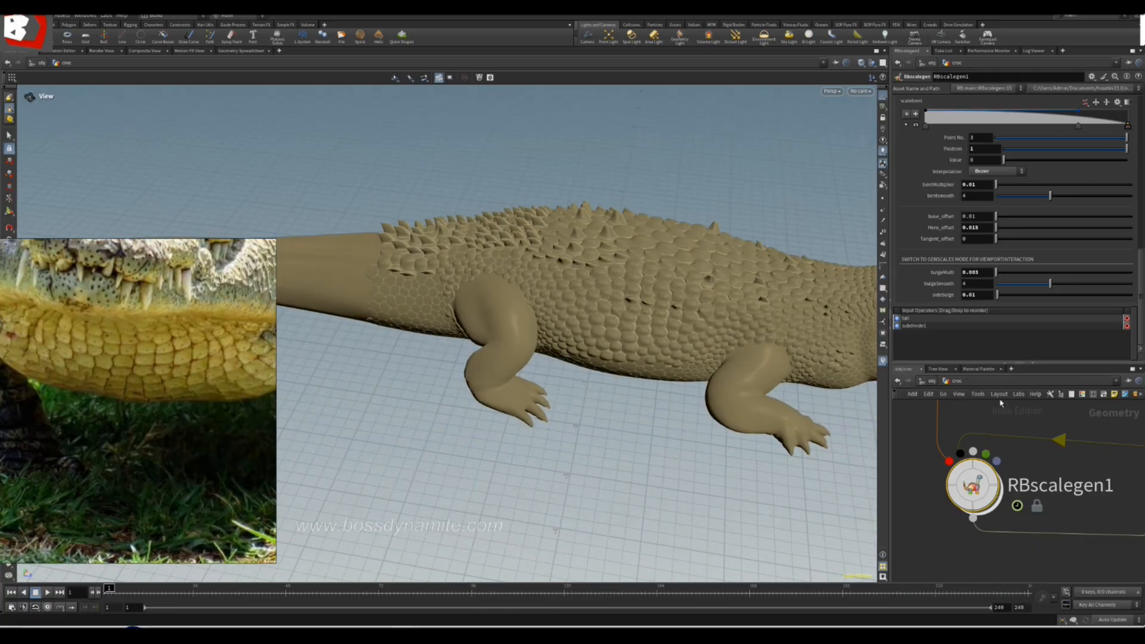
middle_click_drag(829, 372, 704, 368)
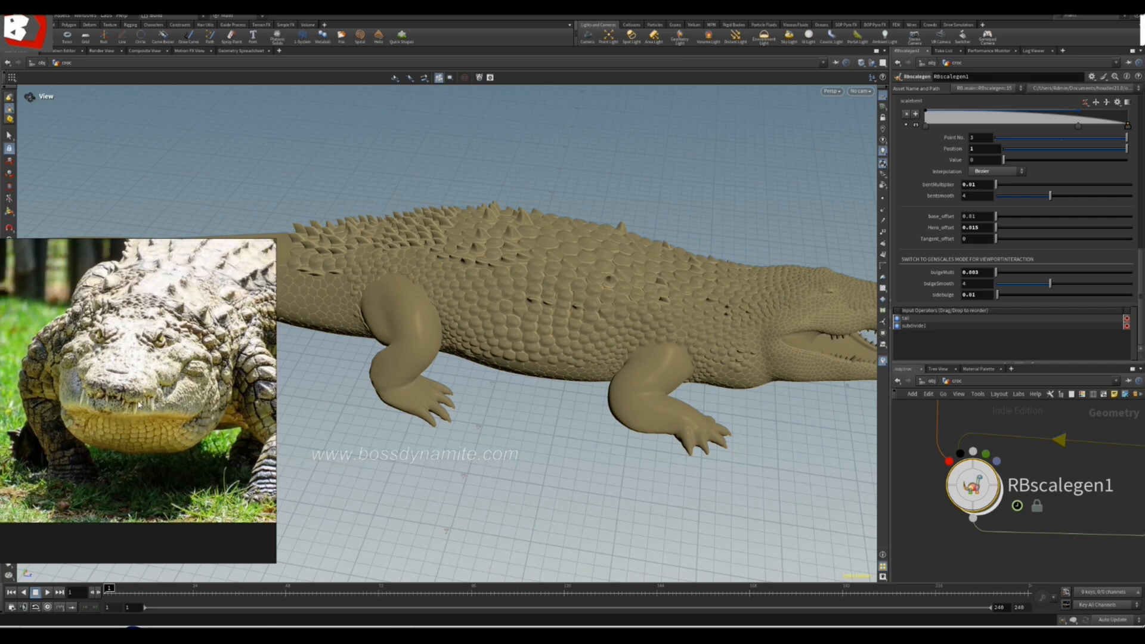
middle_click_drag(709, 396, 417, 373)
right_click_drag(417, 373, 683, 246)
left_click_drag(683, 246, 478, 288)
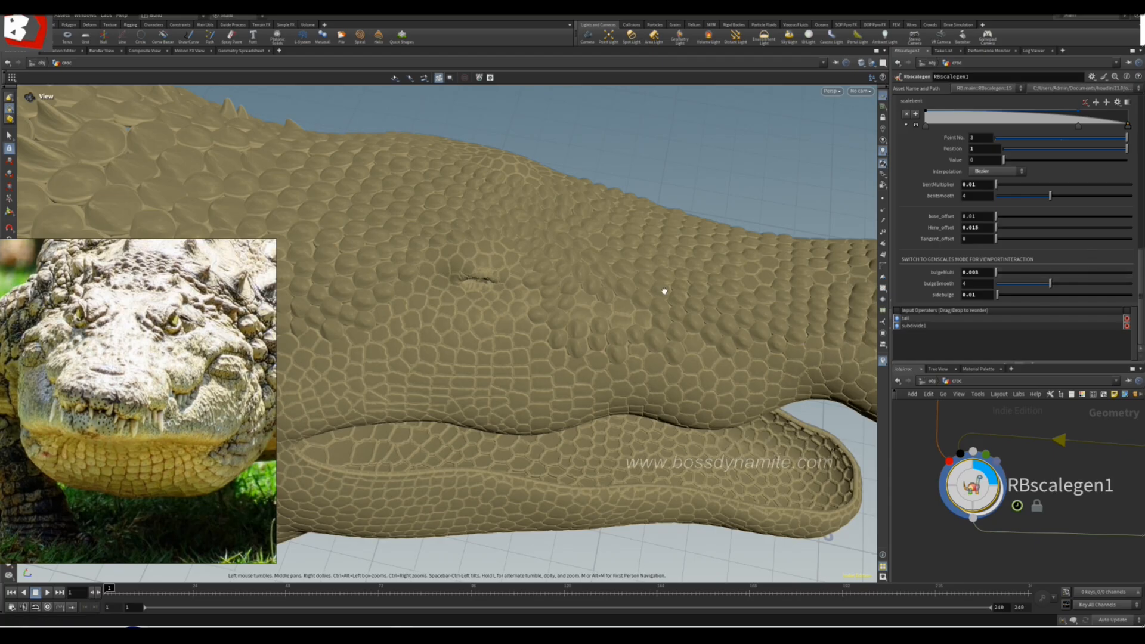
left_click_drag(644, 287, 555, 284)
- Switch RBscalegen from GENscales to paint mode and start Attribute Paint near the eye with a brush radius of 0.02
left_click_drag(1134, 277, 1141, 118)
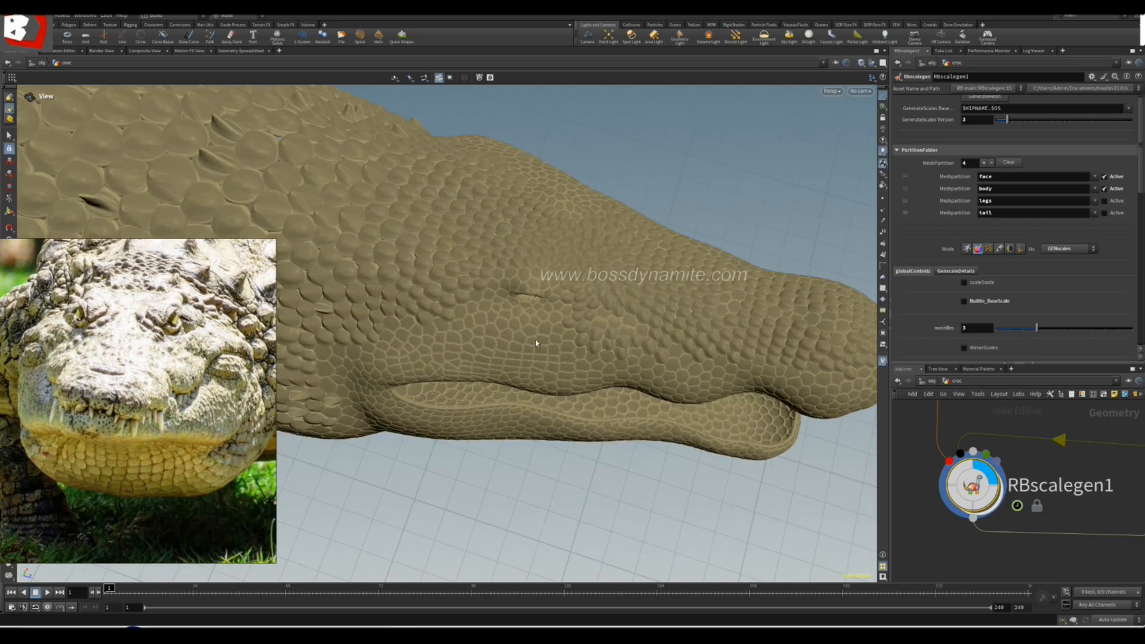
mouse_move(536, 339)
left_mouse_down()
mouse_move(590, 299)
mouse_move(534, 322)
left_mouse_up()
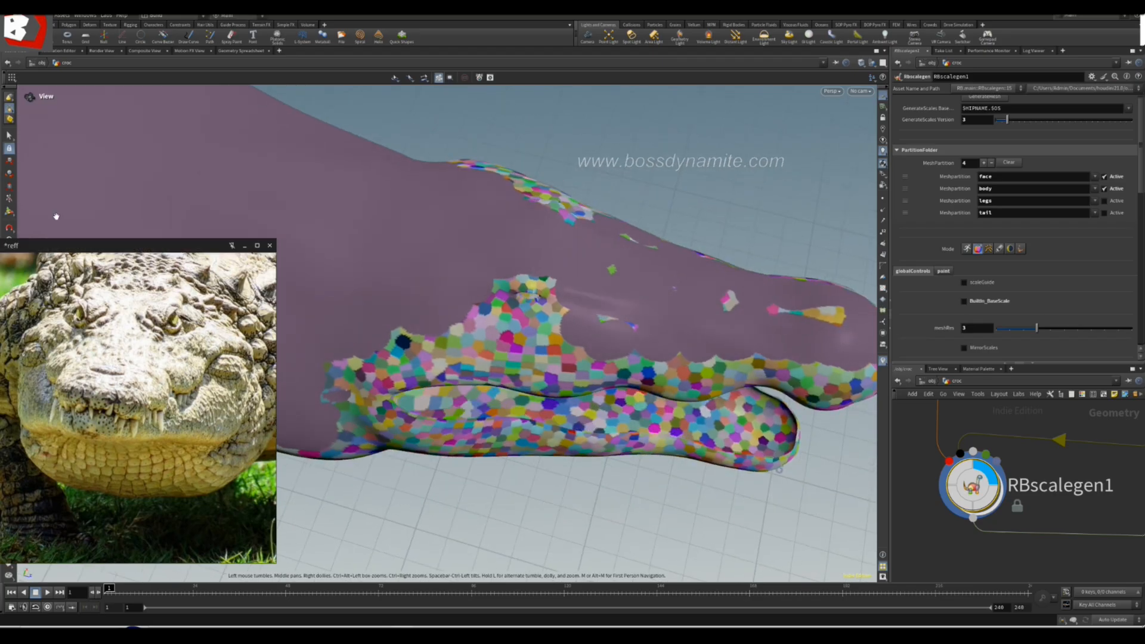
left_click(10, 212)
left_click_drag(590, 289, 590, 307, "alt")
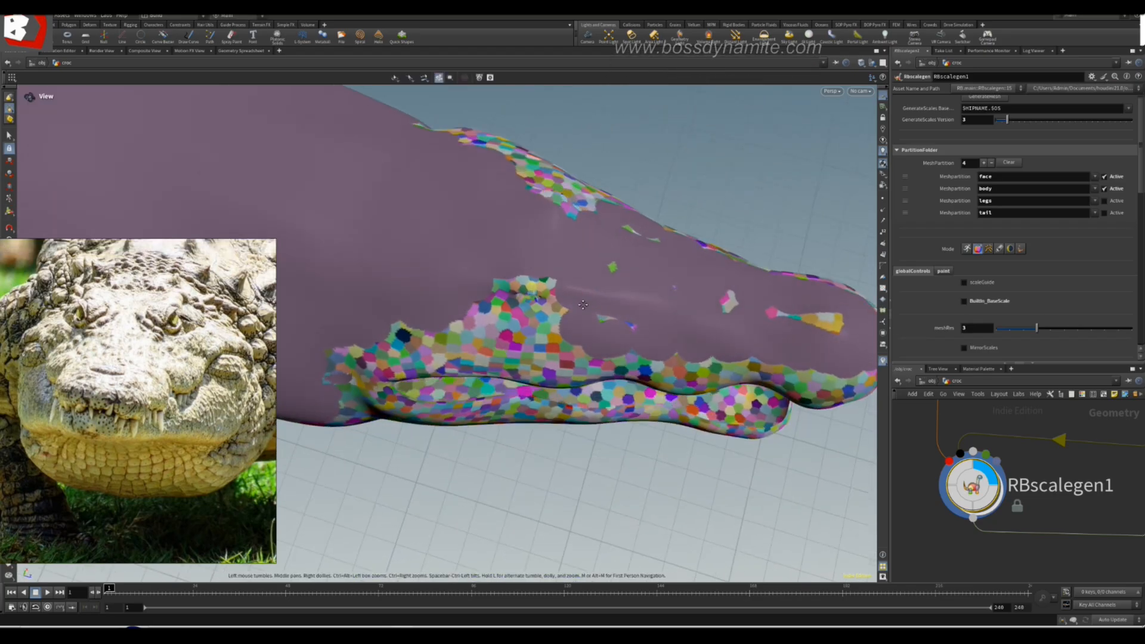
scroll(587, 309, "up", 3, "alt")
scroll(585, 310, "down", 5)
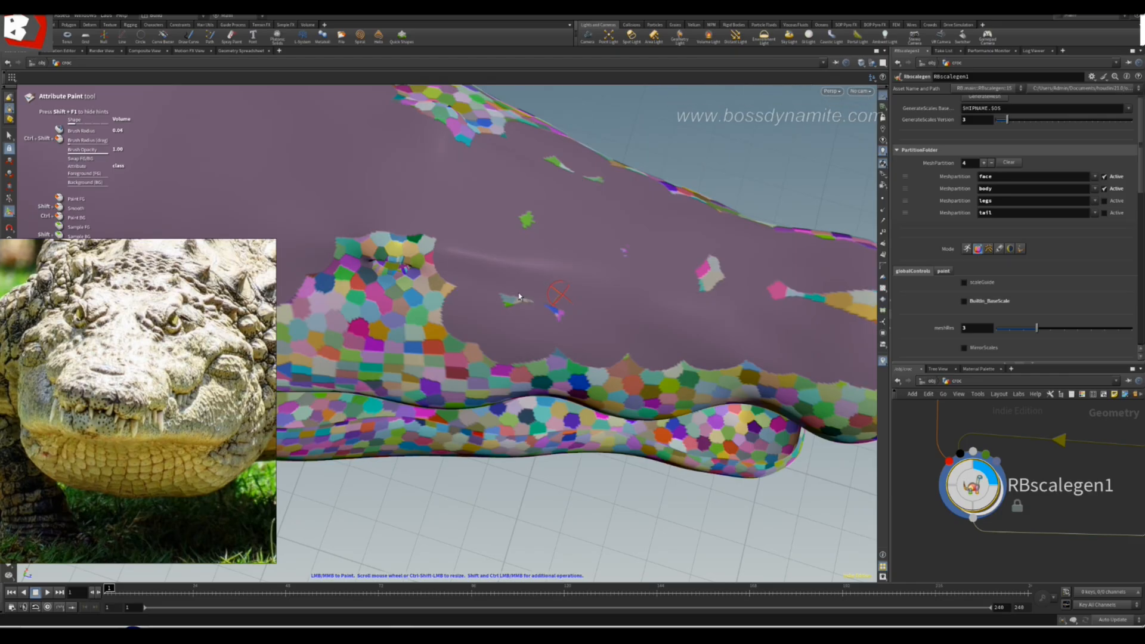
key("Escape")
scroll(525, 297, "up", 10)
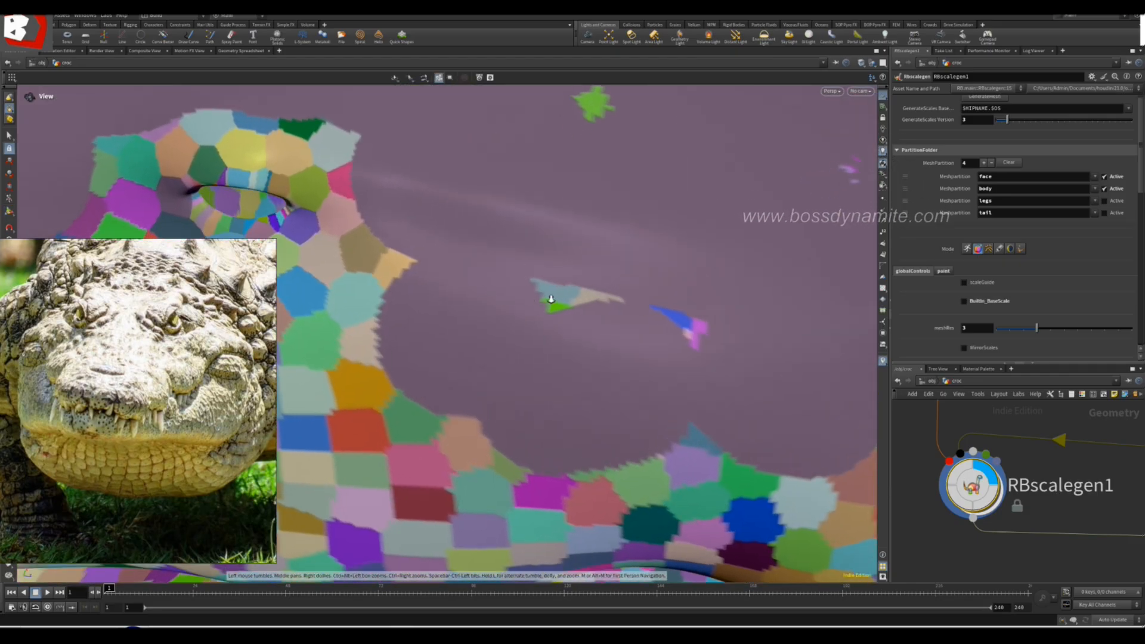
scroll(543, 298, "down", 5)
key("Return")
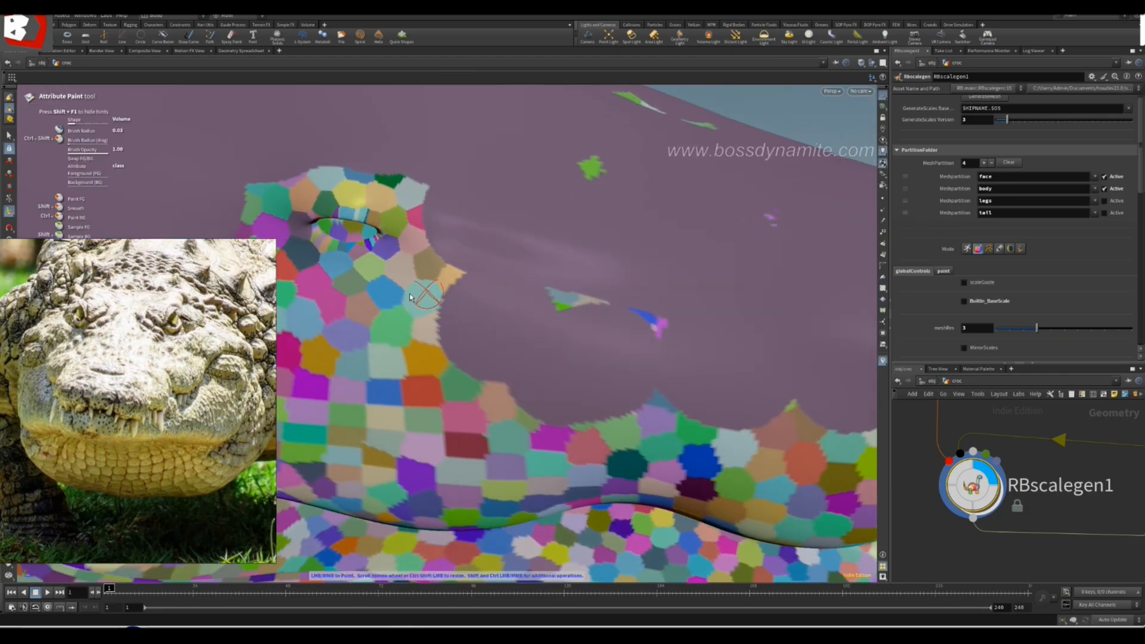
left_click_drag(468, 306, 456, 276, "alt")
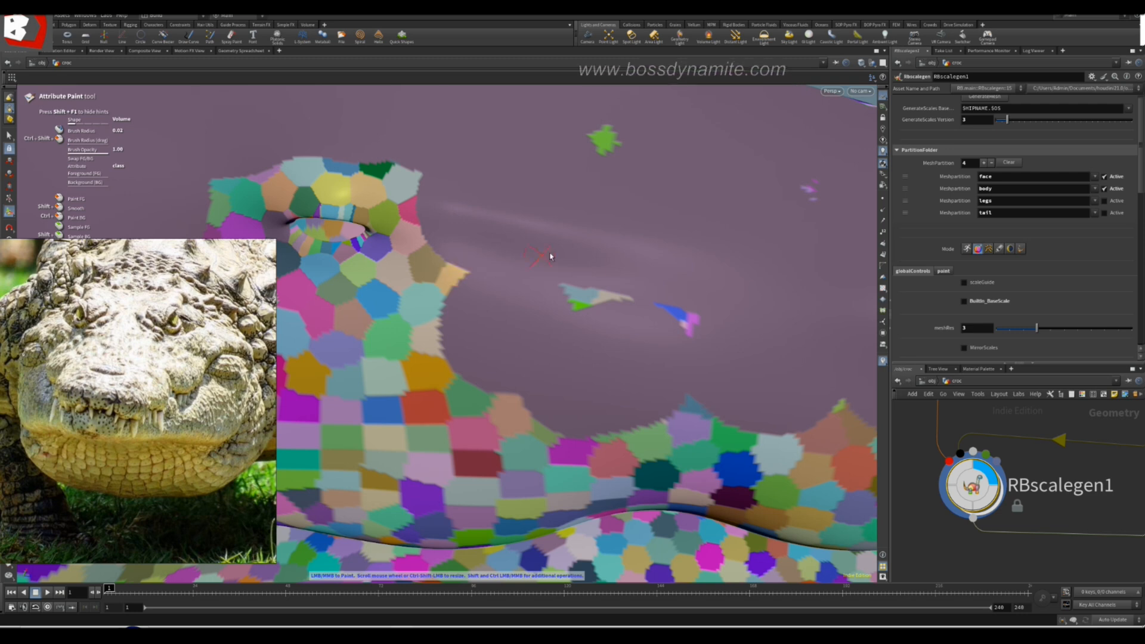
- Paint adjoining tan, blue and pale blue scale patches on the bare side of the snout ahead of the eye
left_click(611, 247)
mouse_move(581, 248)
left_mouse_down()
mouse_move(581, 259)
mouse_move(621, 252)
mouse_move(605, 239)
left_mouse_up()
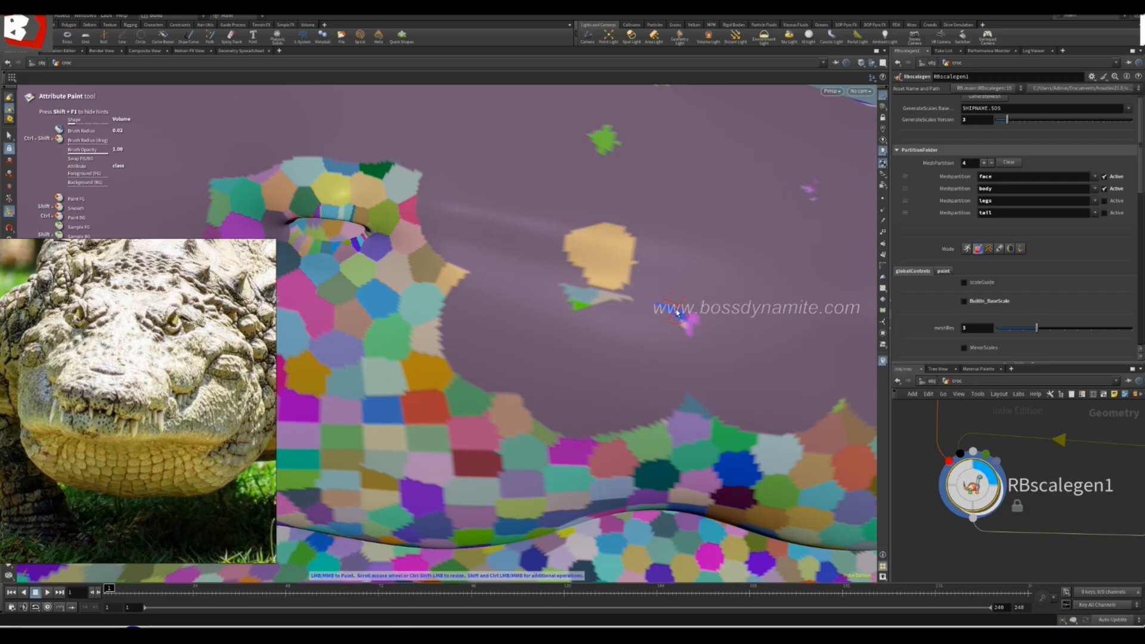
mouse_move(649, 270)
left_mouse_down()
mouse_move(631, 292)
mouse_move(670, 290)
left_mouse_up()
left_click_drag(736, 350, 634, 457, "alt")
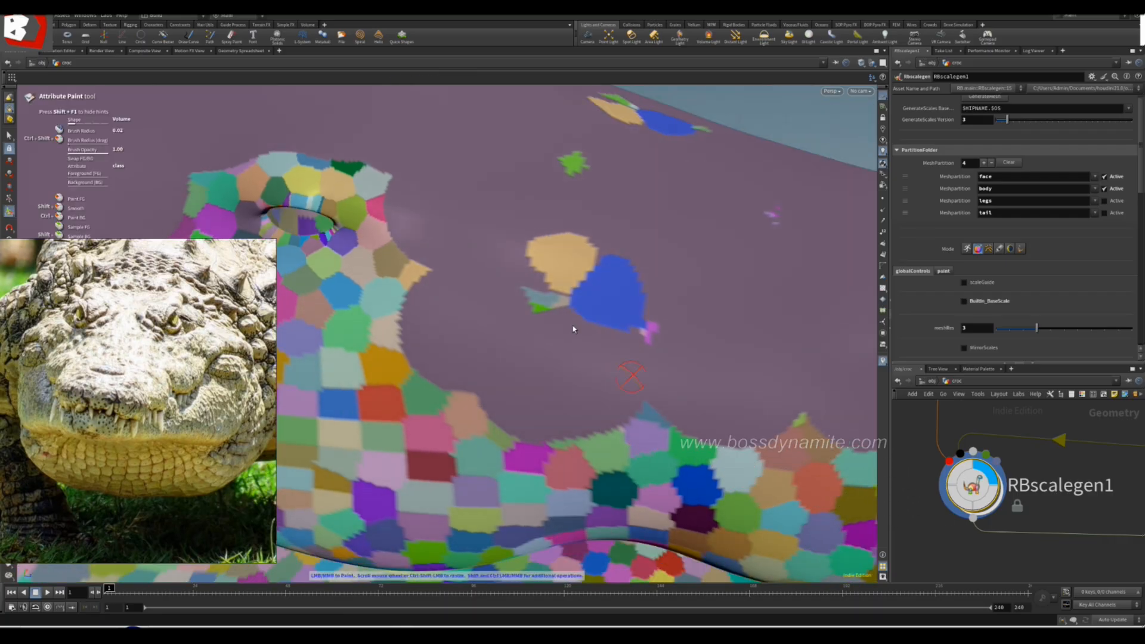
mouse_move(540, 281)
left_mouse_down()
mouse_move(525, 287)
mouse_move(531, 311)
mouse_move(554, 316)
mouse_move(546, 322)
mouse_move(543, 292)
left_mouse_up()
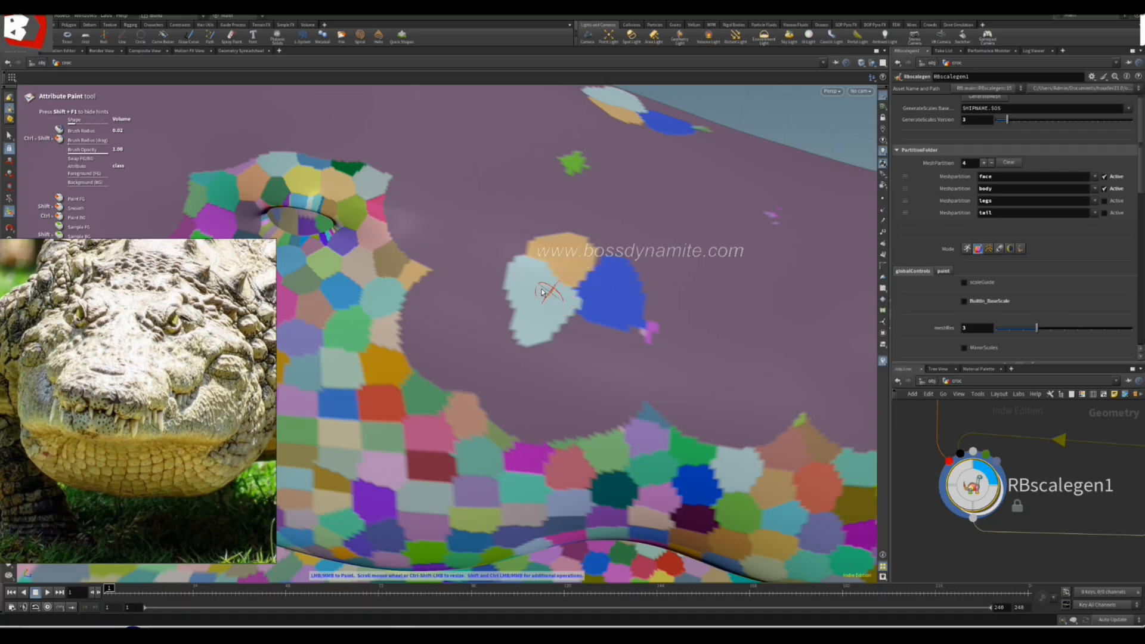
- Disable mirroring in the paint symmetry settings and deactivate the body partition so only the face remains active
left_click_drag(699, 382, 557, 343, "alt")
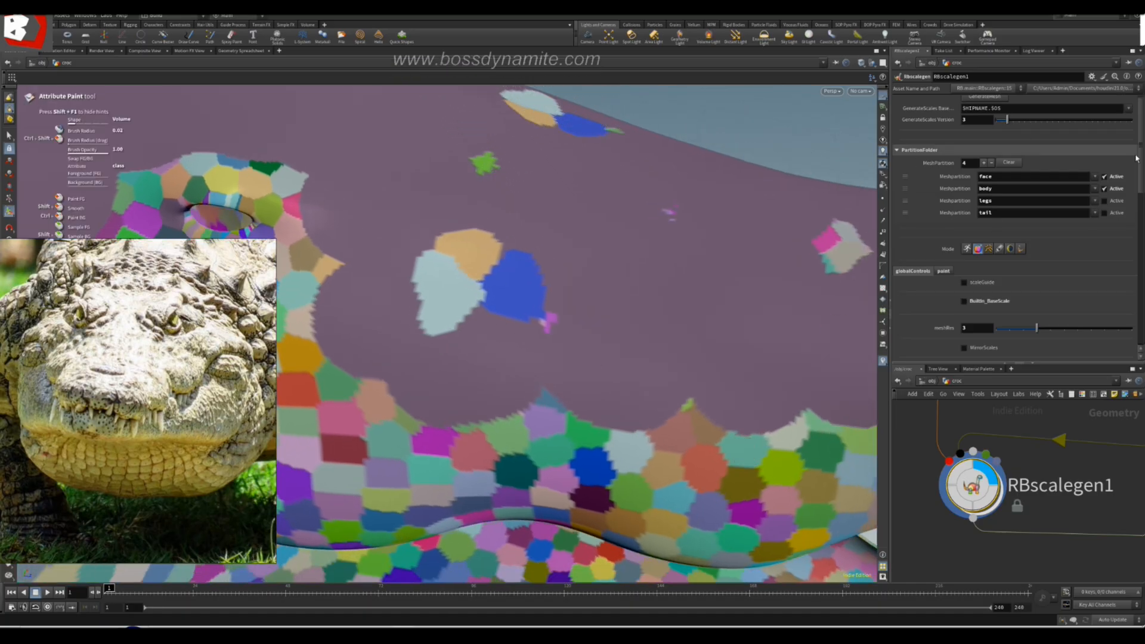
left_click_drag(1141, 142, 1141, 174)
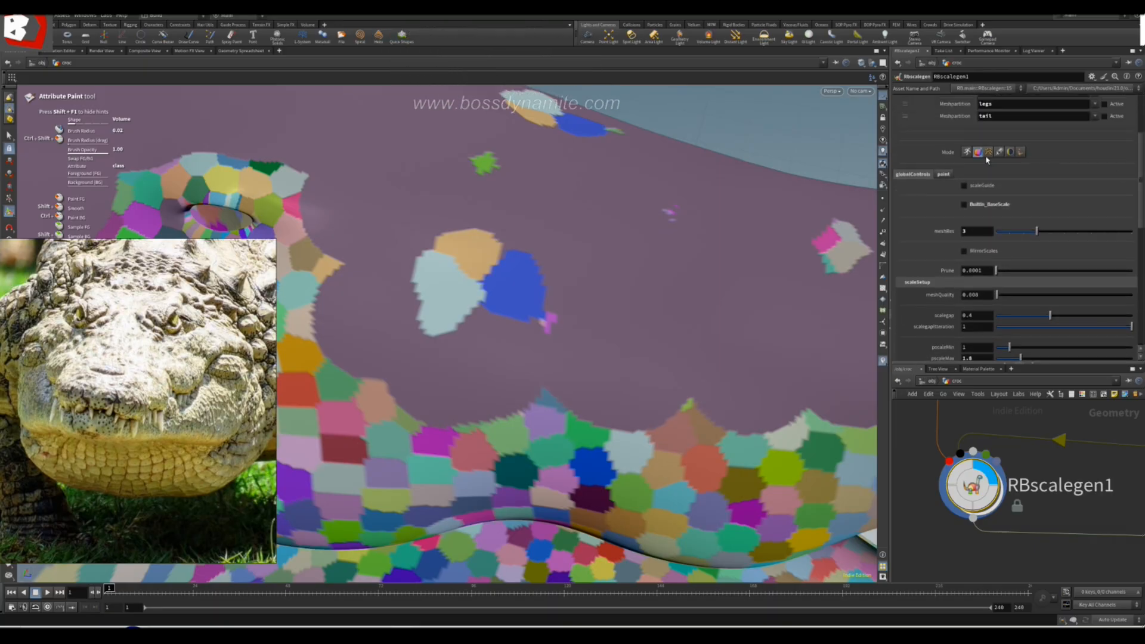
left_click(944, 174)
left_click(932, 208)
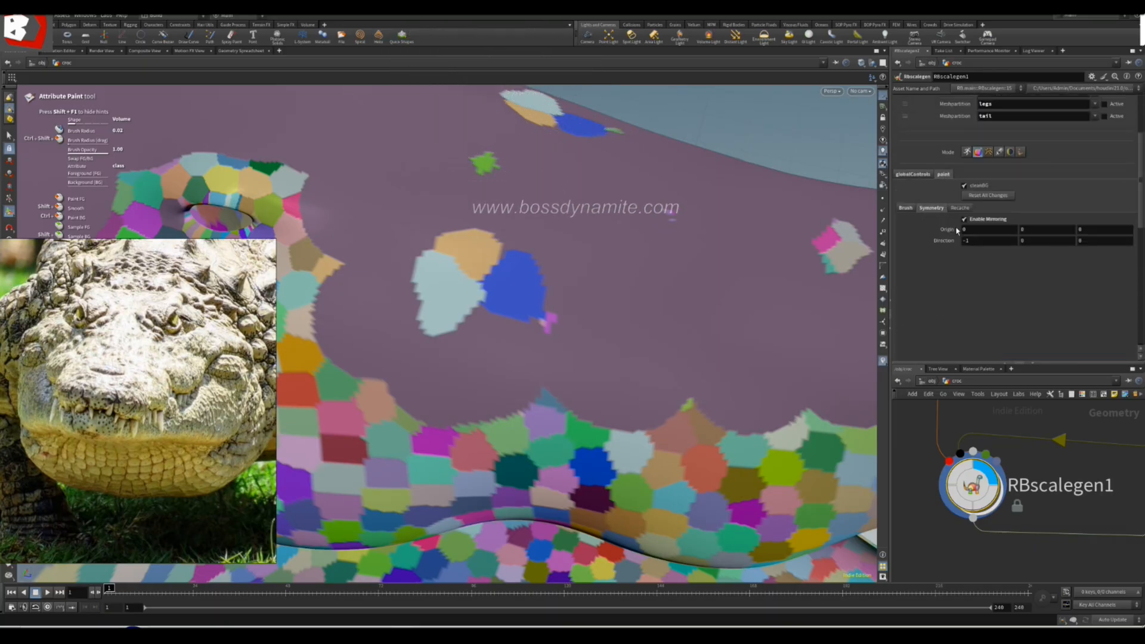
left_click(965, 220)
right_click_drag(615, 357, 529, 326, "alt")
key("Return")
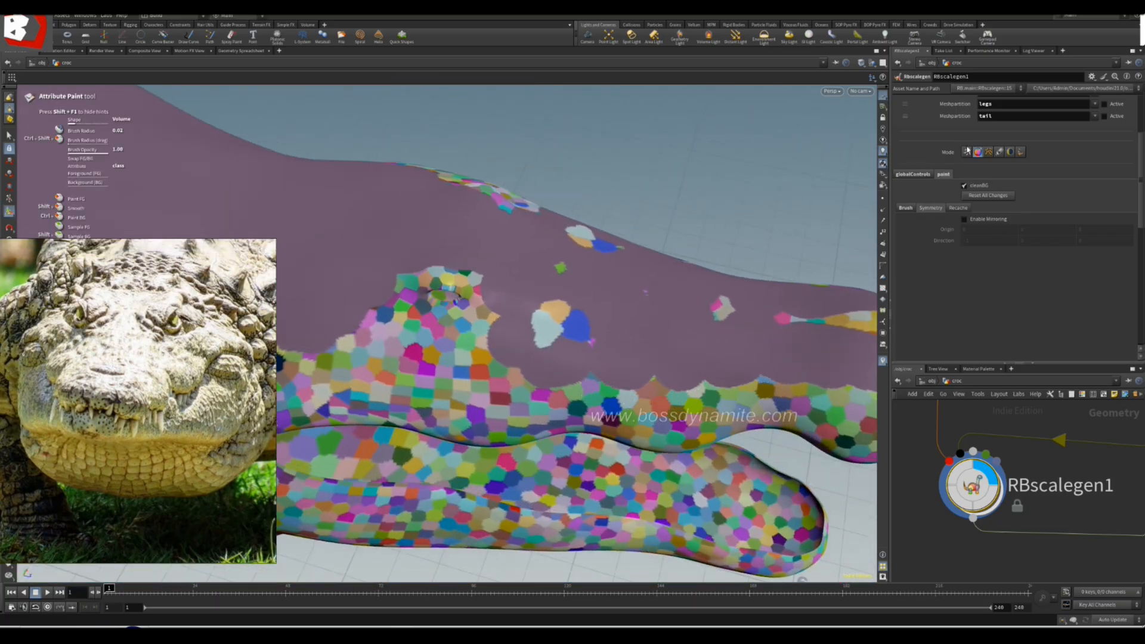
scroll(1103, 132, "up", 3)
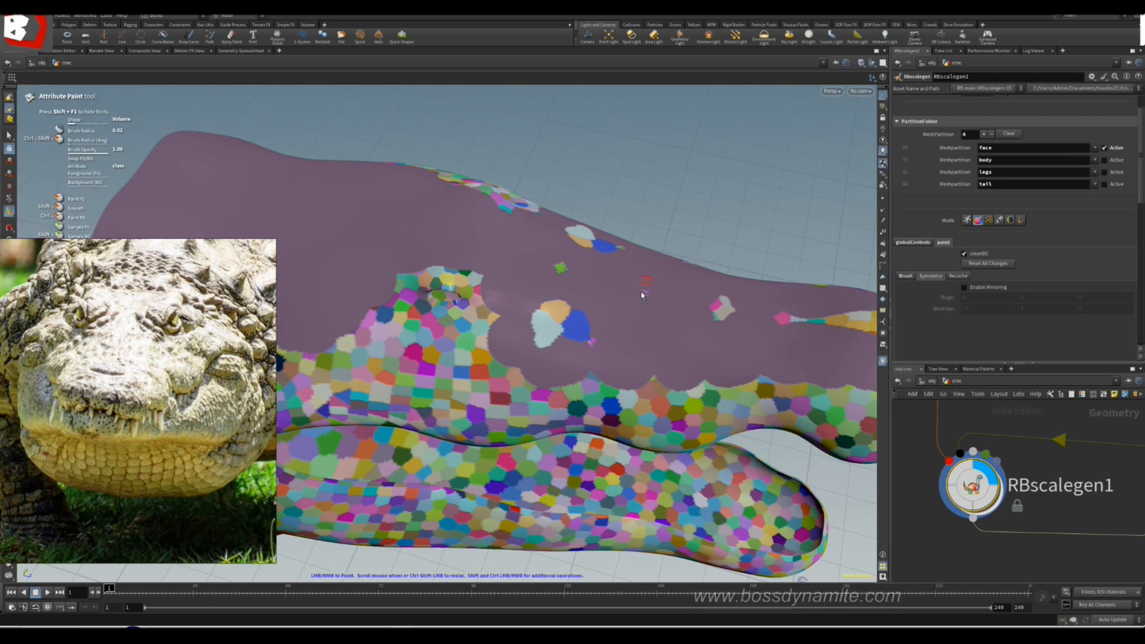
- Paint a large brown scale patch on the snout, adjoining the front edge of the blue patch
left_click_drag(652, 274, 581, 307, "alt")
mouse_move(581, 306)
right_mouse_down("alt")
mouse_move(613, 343)
mouse_move(707, 351)
right_mouse_up("alt")
key("Return")
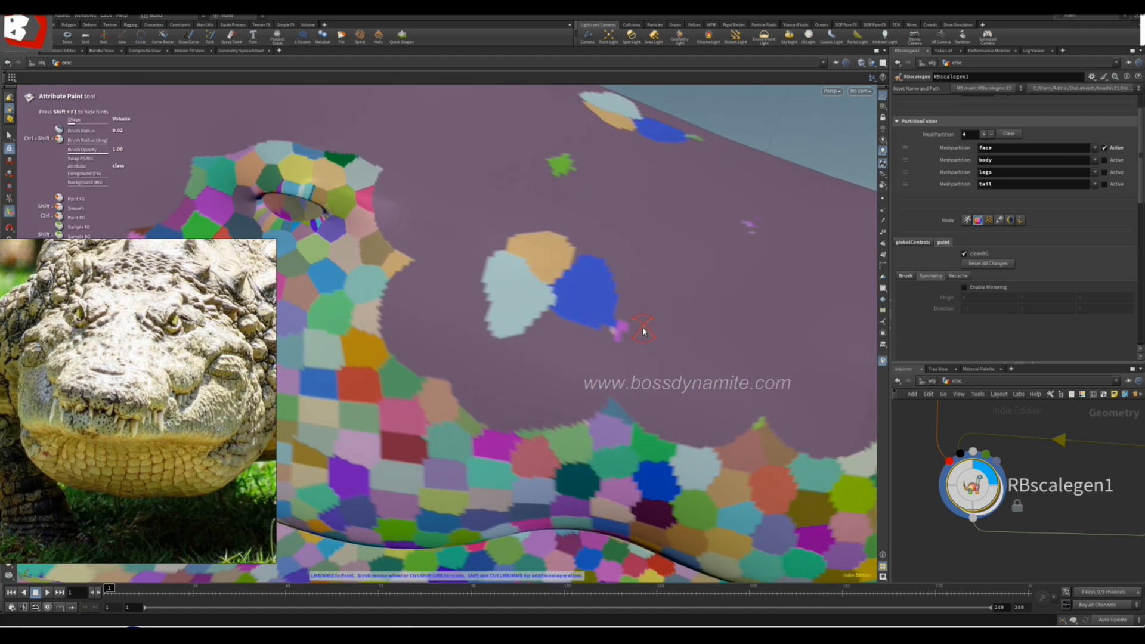
left_click_drag(605, 325, 601, 346, "alt")
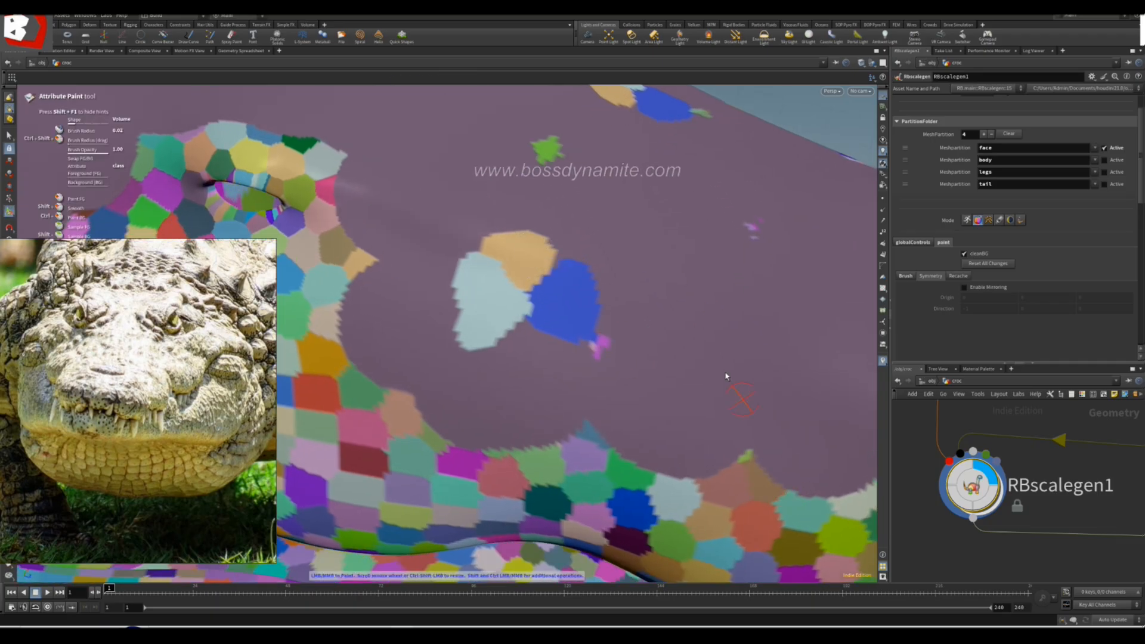
mouse_move(628, 282)
left_mouse_down()
mouse_move(635, 274)
mouse_move(600, 280)
mouse_move(602, 327)
mouse_move(631, 368)
mouse_move(718, 362)
mouse_move(682, 301)
mouse_move(634, 281)
mouse_move(626, 352)
mouse_move(680, 332)
mouse_move(654, 316)
mouse_move(652, 332)
left_mouse_up()
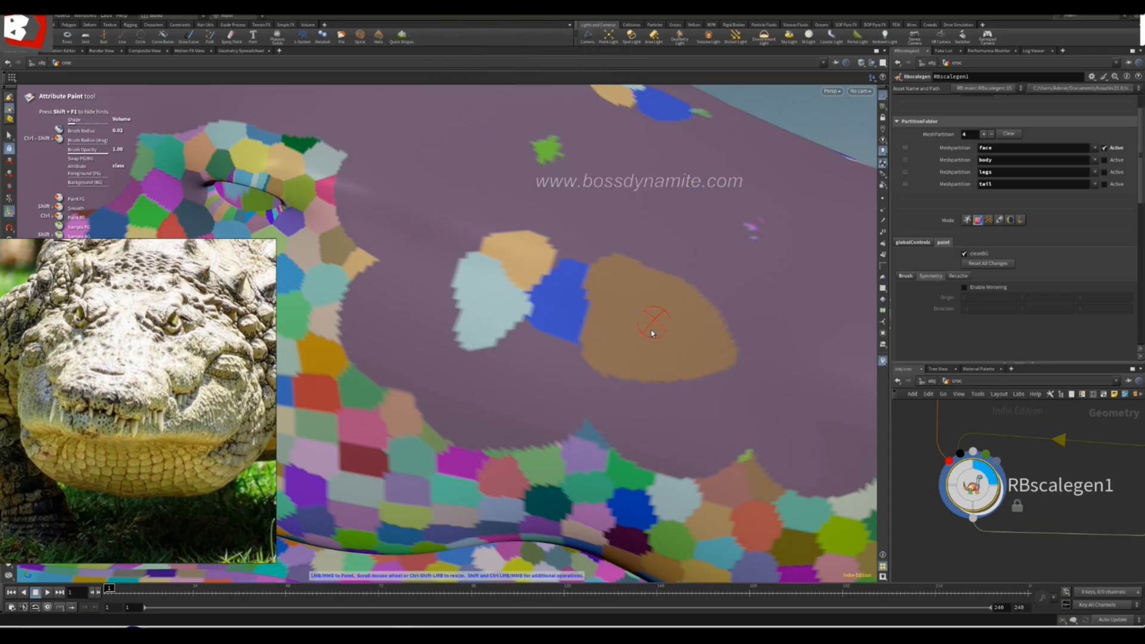
- Paint large green, purple and light green scale patches between the brown and pale blue patches and the upper jaw's scales
scroll(621, 330, "down", 4, "alt")
mouse_move(621, 330)
middle_mouse_down("alt")
mouse_move(536, 346)
mouse_move(642, 365)
middle_mouse_up("alt")
scroll(560, 360, "down", 3, "alt")
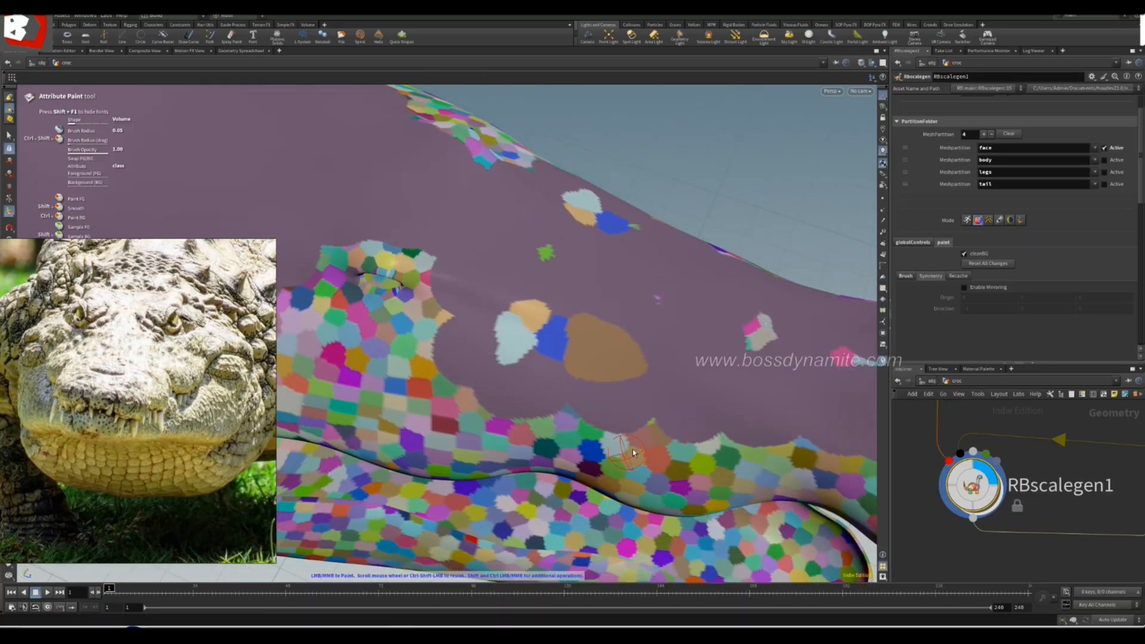
mouse_move(677, 370)
left_mouse_down()
mouse_move(672, 385)
mouse_move(642, 394)
mouse_move(687, 425)
mouse_move(701, 409)
mouse_move(674, 367)
left_mouse_up()
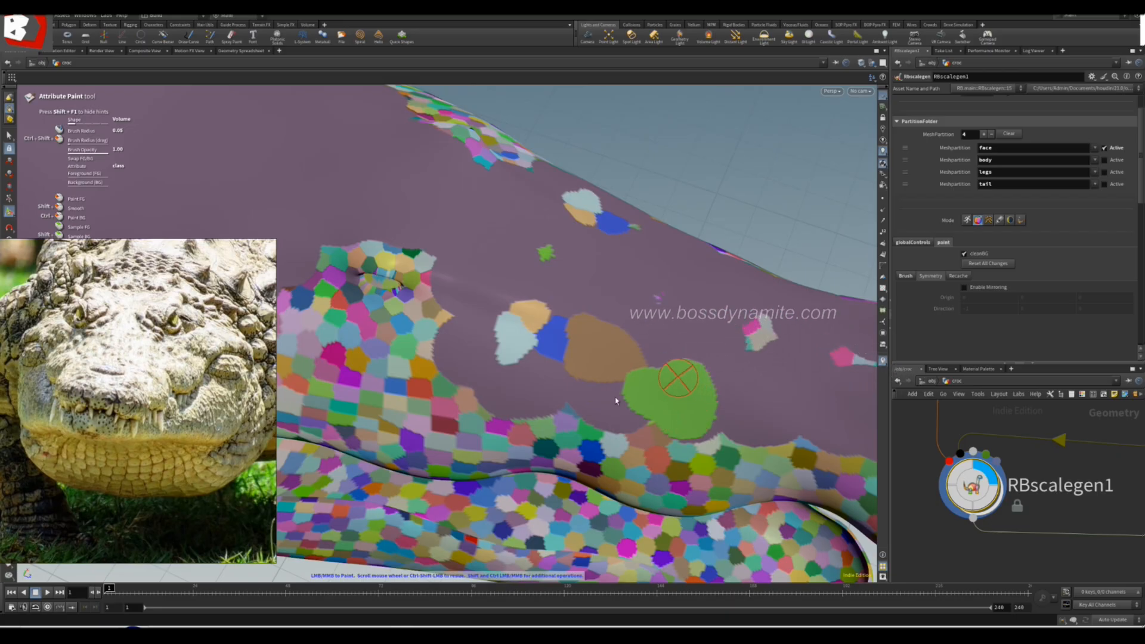
mouse_move(537, 364)
left_mouse_down()
mouse_move(522, 382)
mouse_move(566, 387)
left_mouse_up()
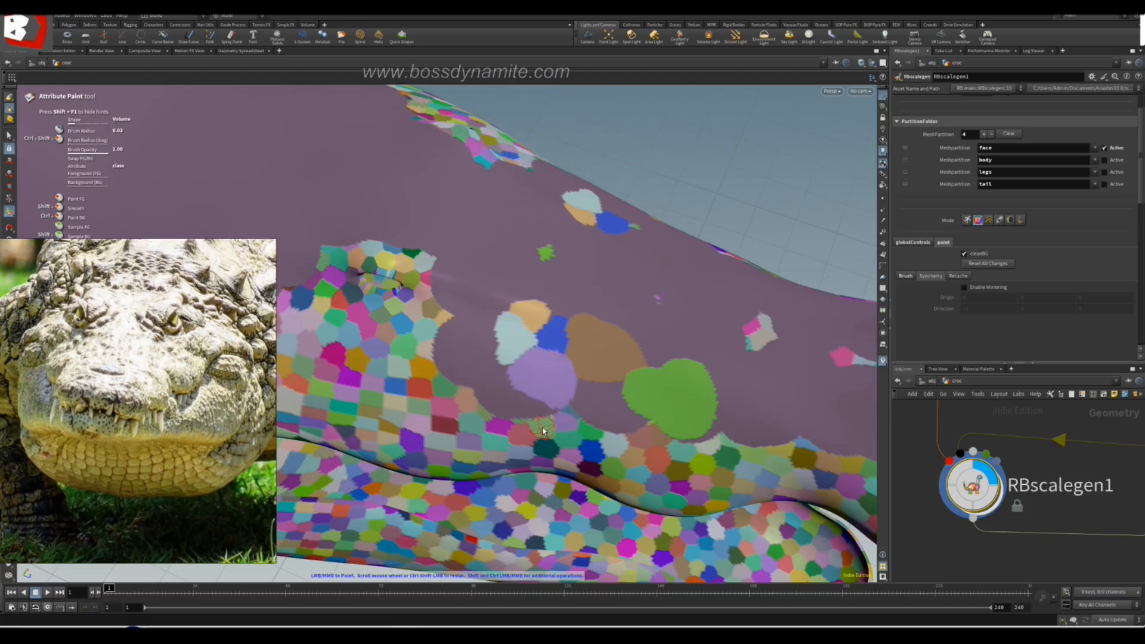
mouse_move(506, 391)
left_mouse_down()
mouse_move(516, 413)
mouse_move(544, 409)
mouse_move(507, 388)
left_mouse_up()
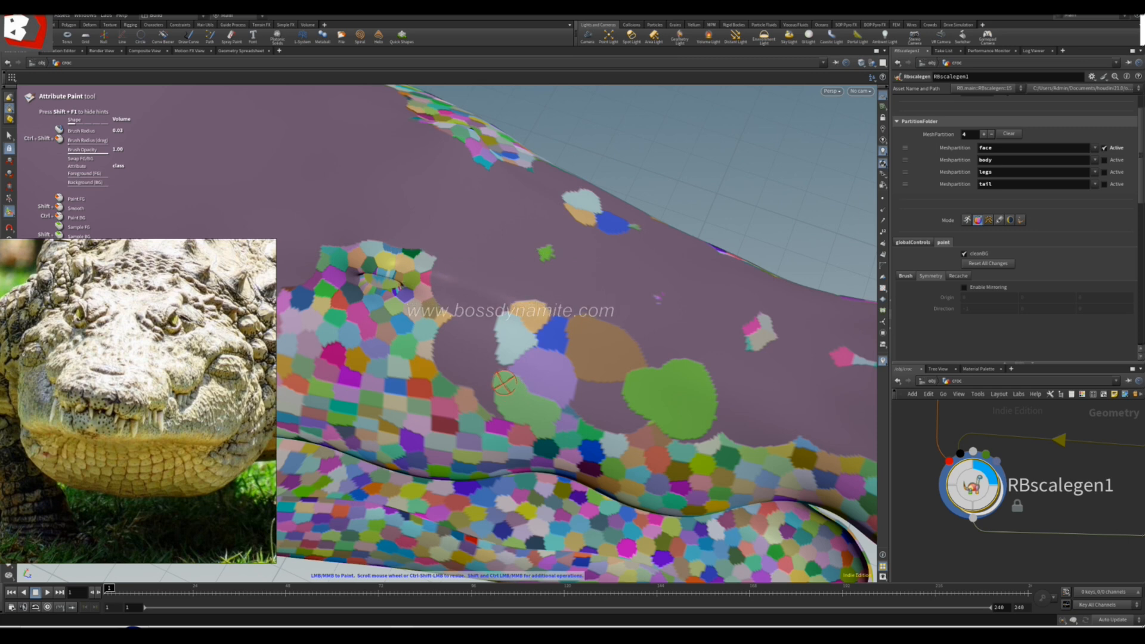